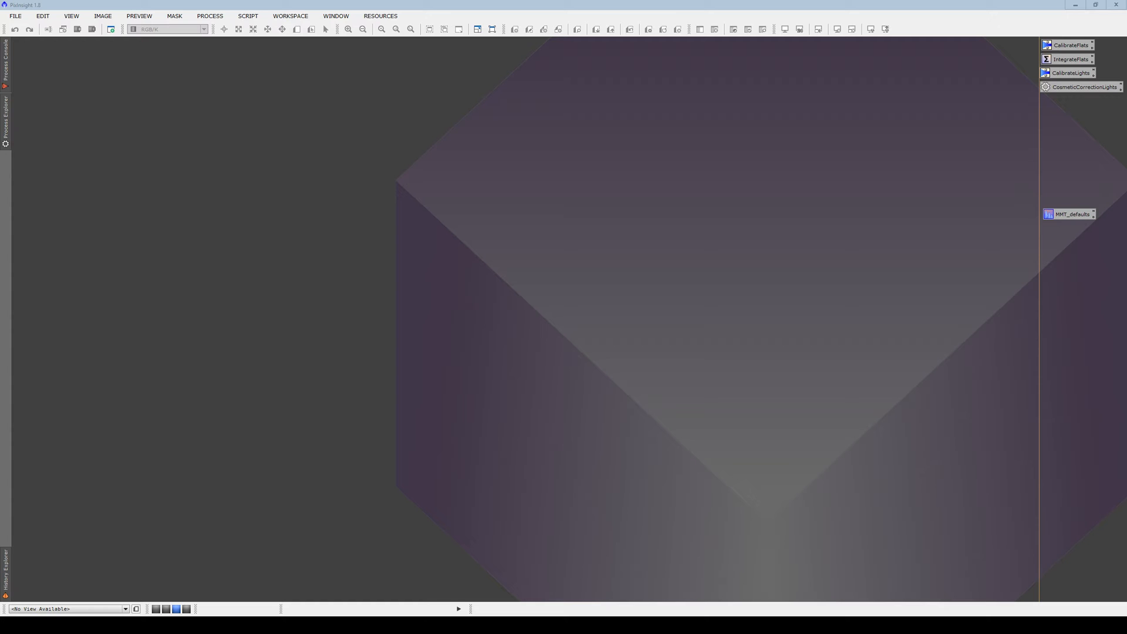
# Open the saved CalibrateFlats process and place its ImageCalibration window in the free workspace area
pyautogui.click(284, 225)
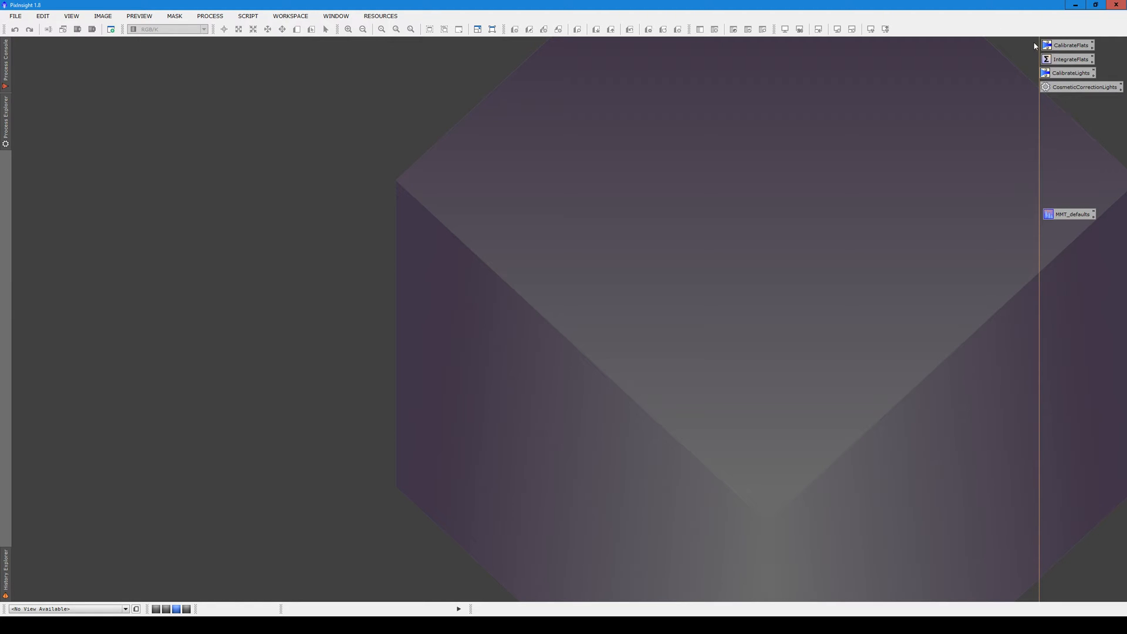
pyautogui.moveTo(1037, 42); pyautogui.dragTo(1097, 259)
pyautogui.click(984, 197)
pyautogui.click(1057, 50)
pyautogui.moveTo(953, 127); pyautogui.dragTo(780, 86)
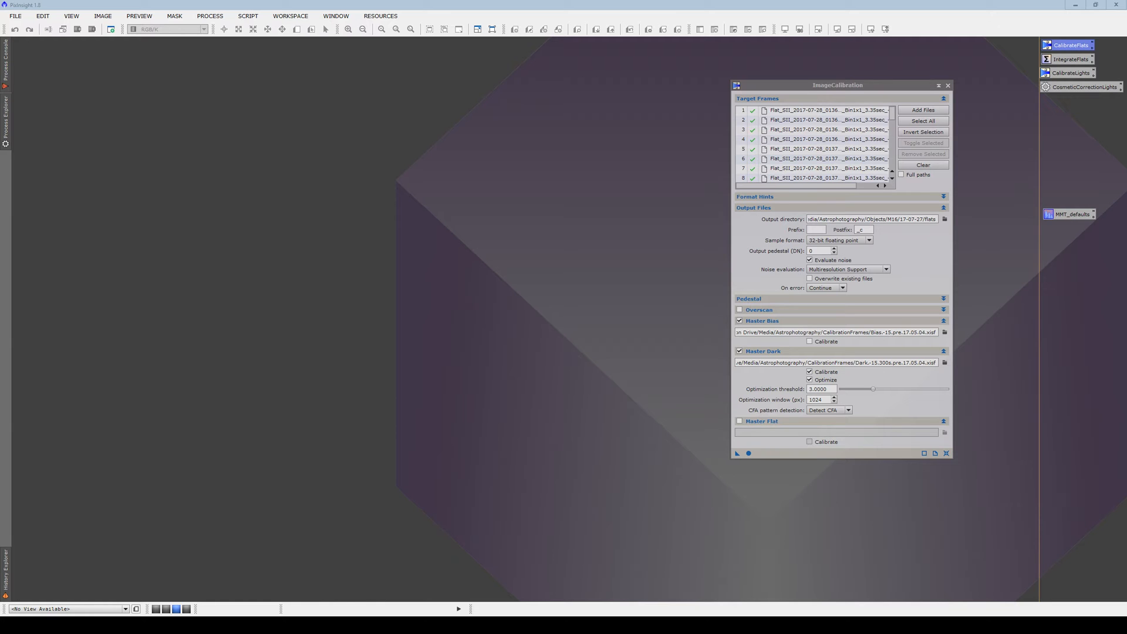
# Switch to File Explorer and examine the session's raw data folders down to Flat inside 2018-01-08 FLATS
pyautogui.moveTo(1126, 35); pyautogui.dragTo(474, 88)
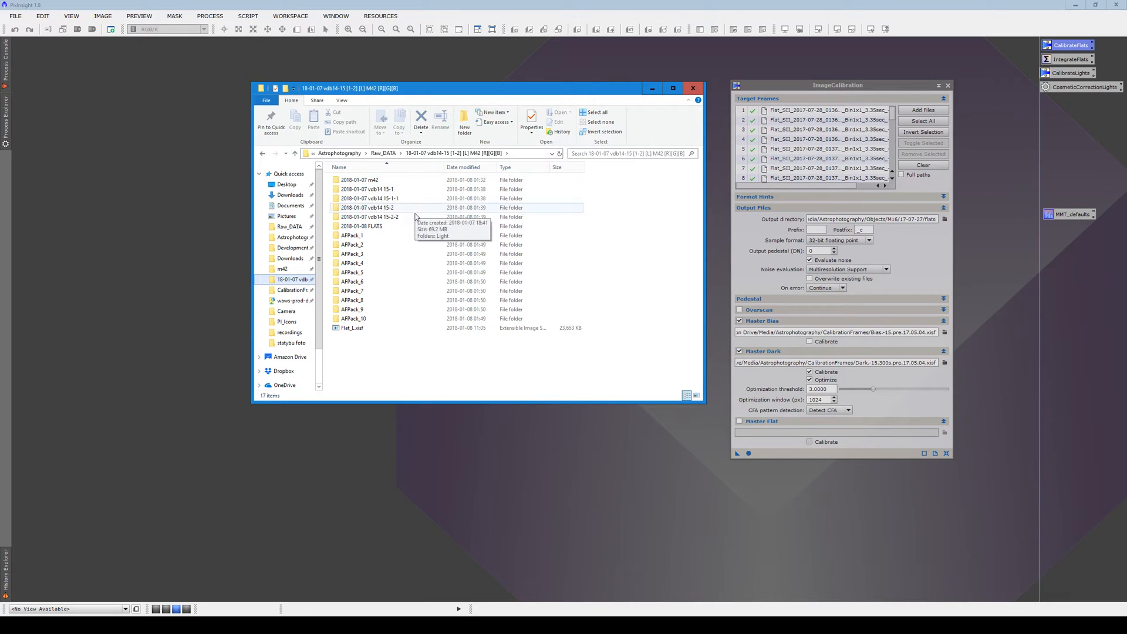
pyautogui.click(367, 180)
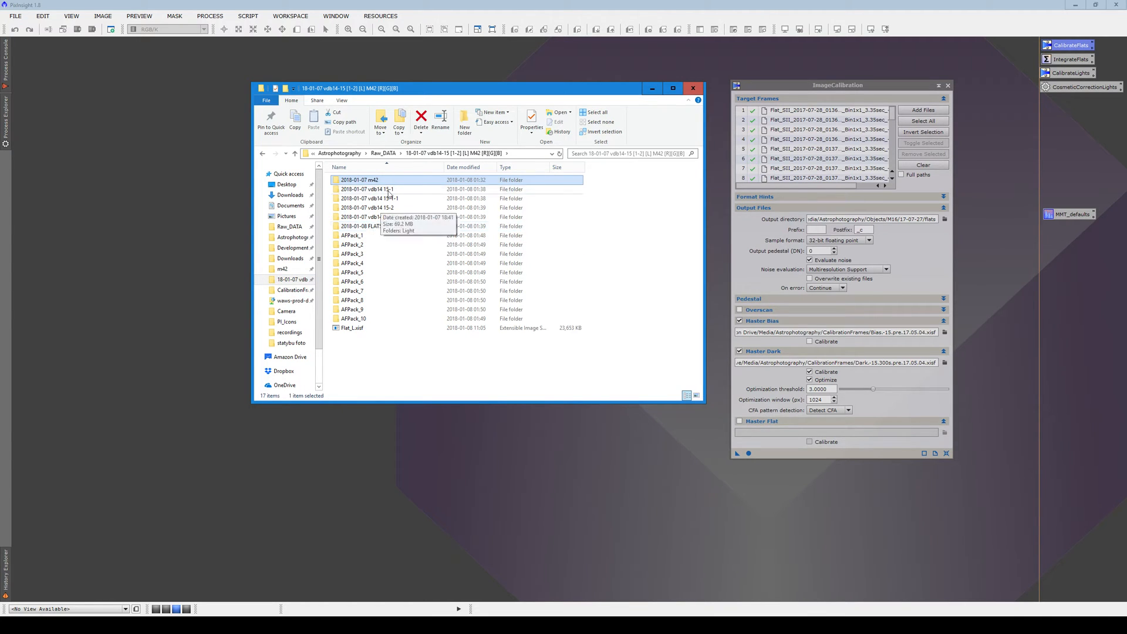
pyautogui.doubleClick(363, 226)
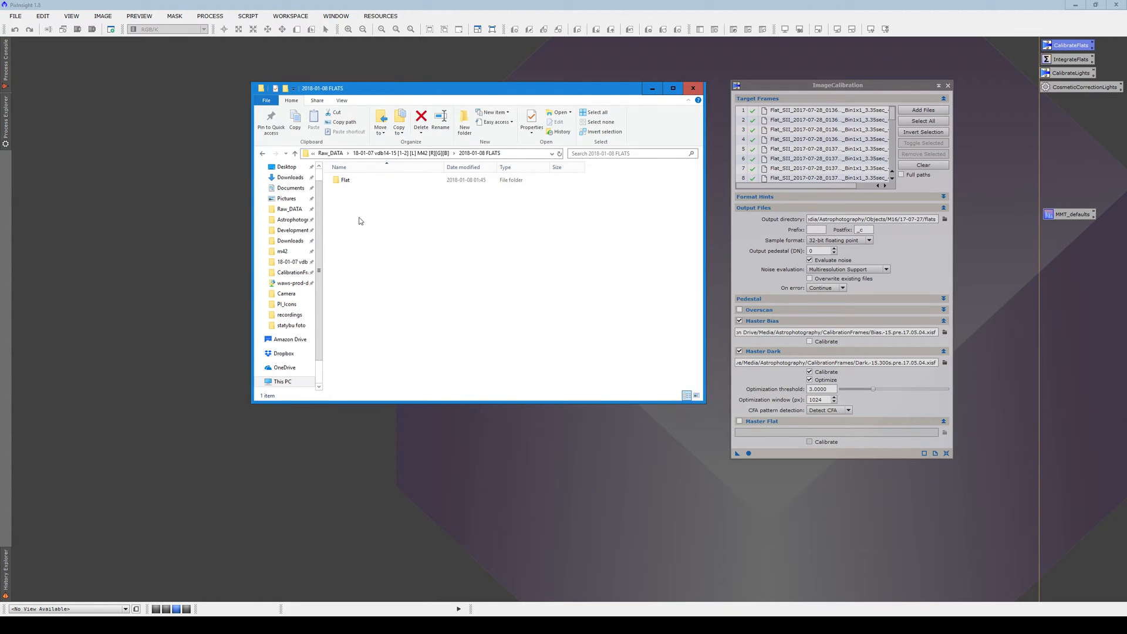
pyautogui.doubleClick(360, 182)
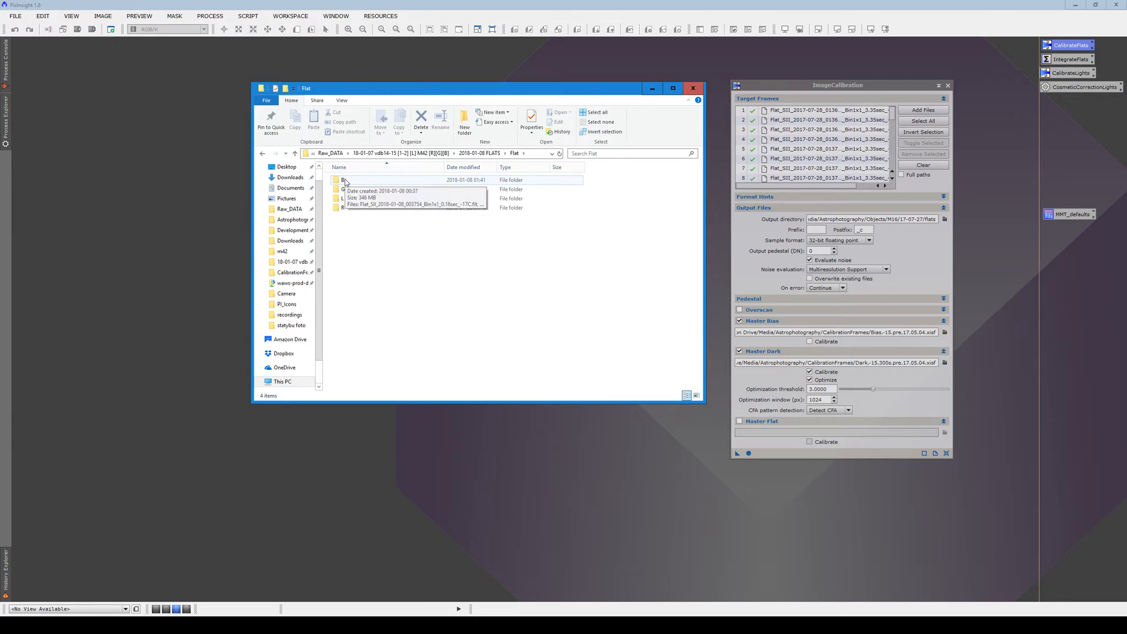
# Replace the ImageCalibration target frames with all flat files from the B folder under 2018-01-08 FLATS/Flat
pyautogui.moveTo(835, 87); pyautogui.dragTo(680, 67)
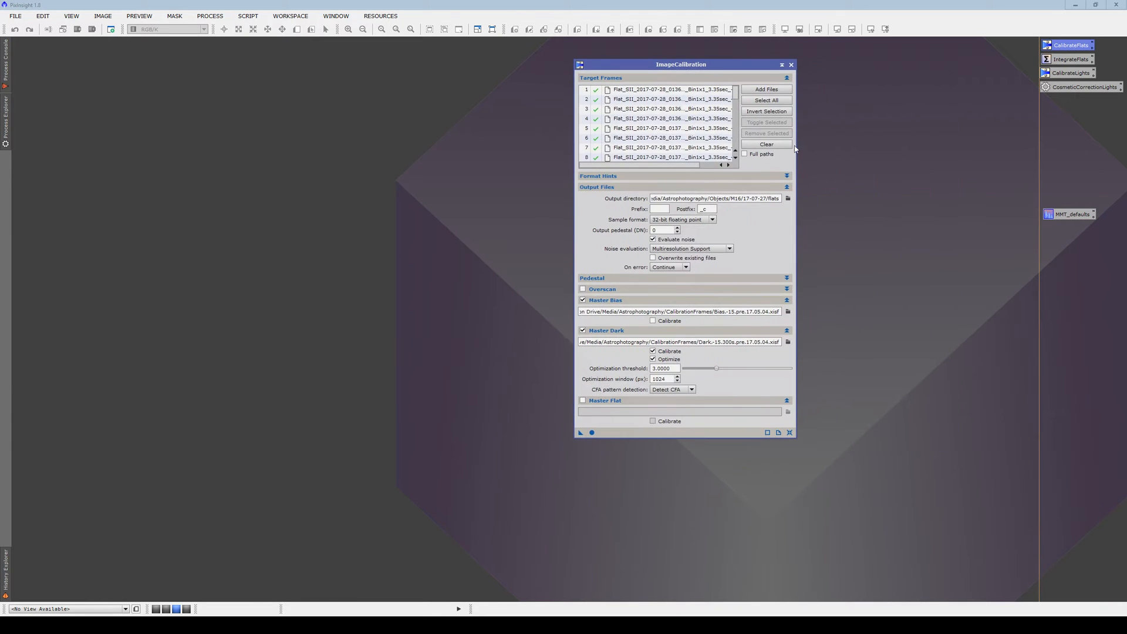
pyautogui.click(768, 145)
pyautogui.click(767, 89)
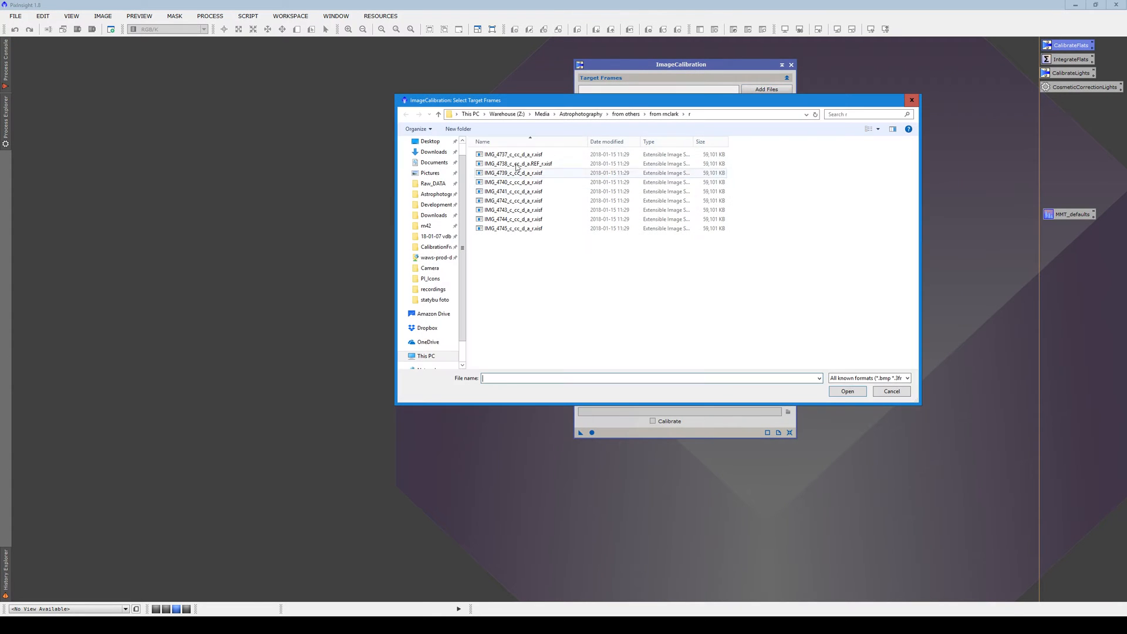
pyautogui.click(435, 237)
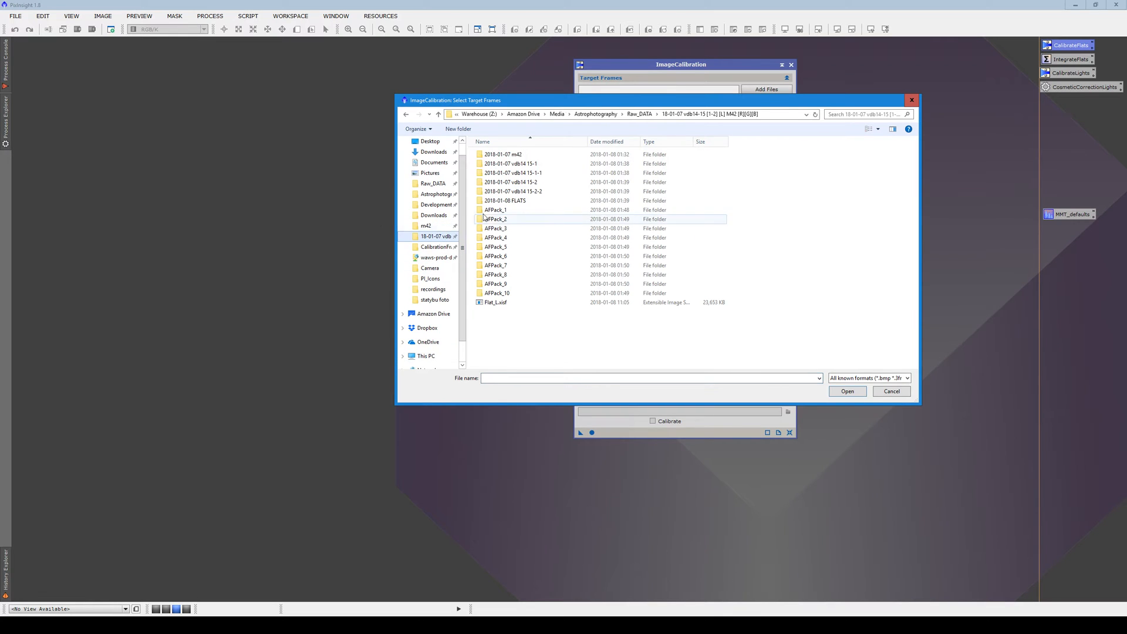
pyautogui.doubleClick(513, 202)
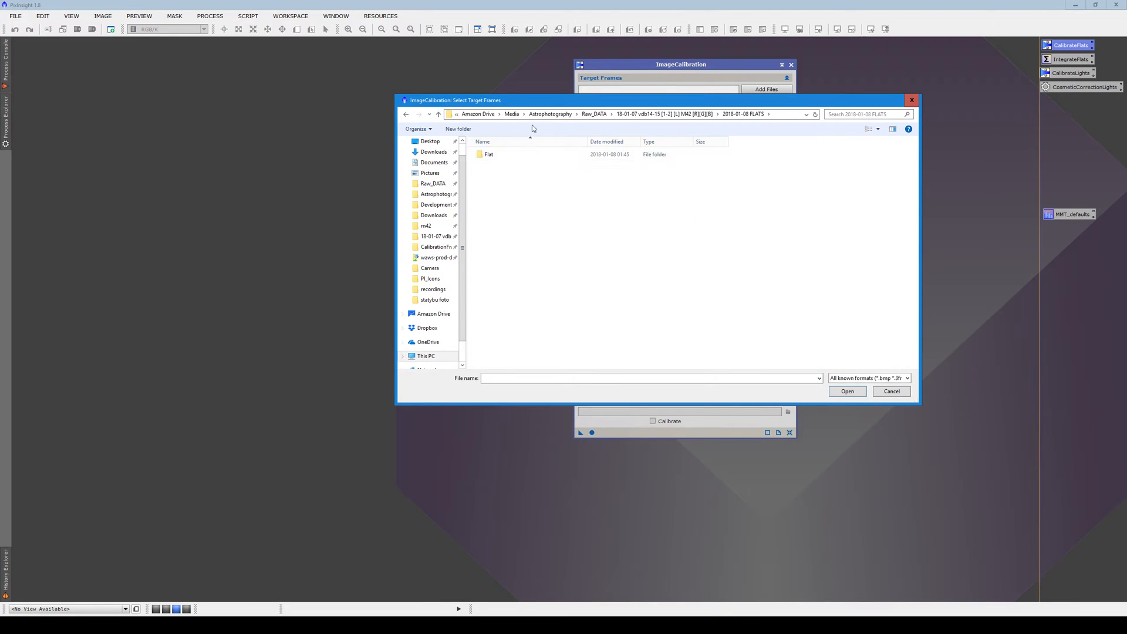
pyautogui.doubleClick(504, 155)
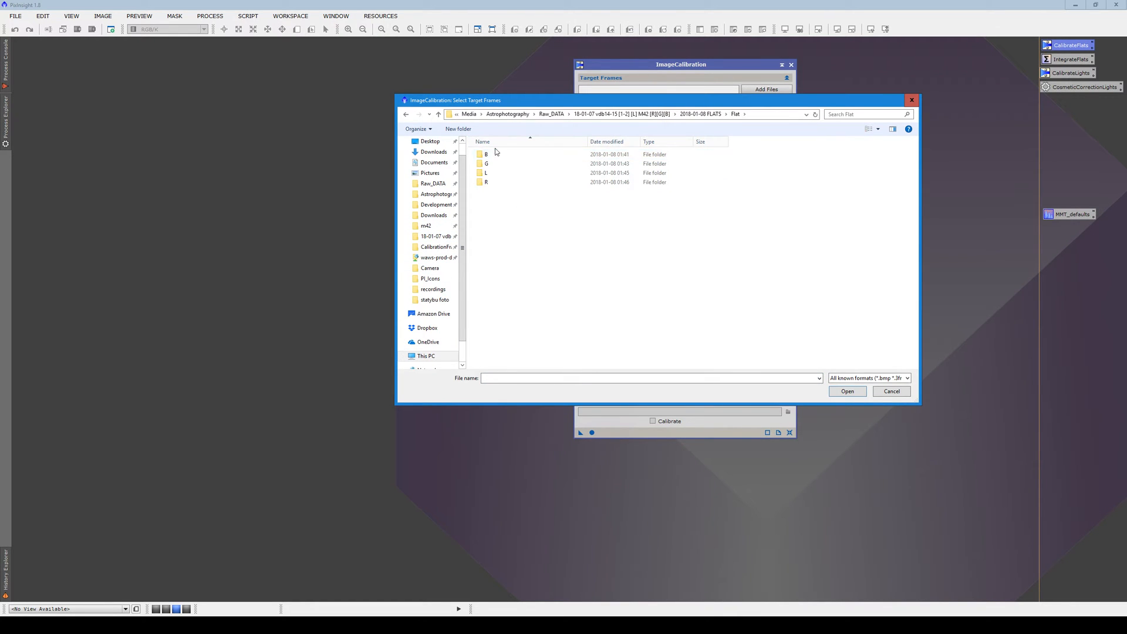
pyautogui.doubleClick(495, 153)
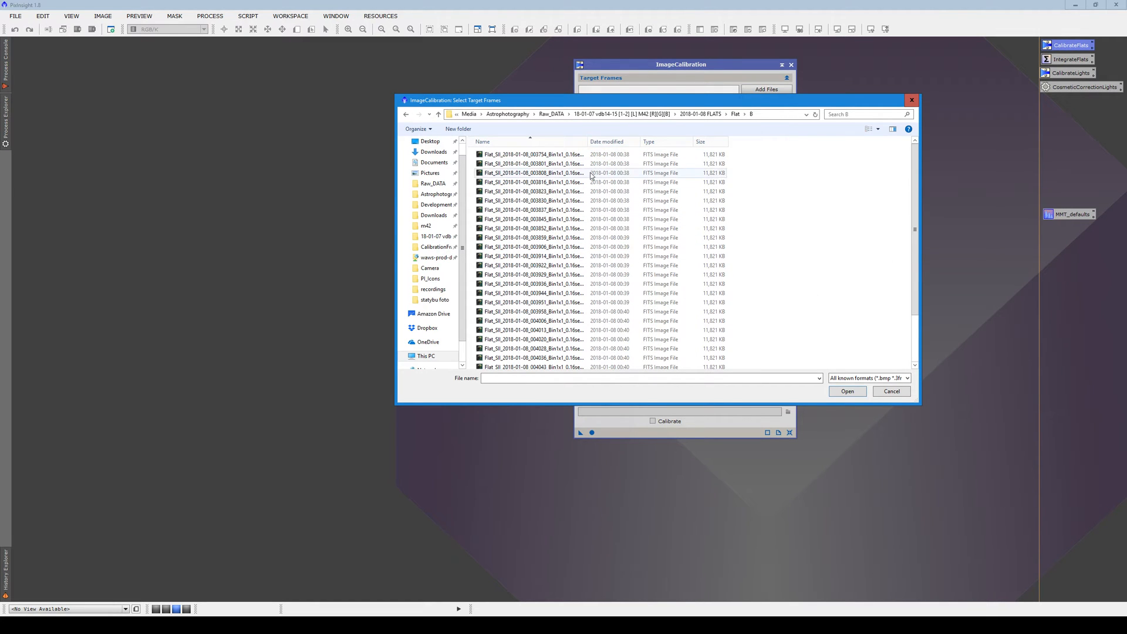
pyautogui.scroll(-2, 587, 188)
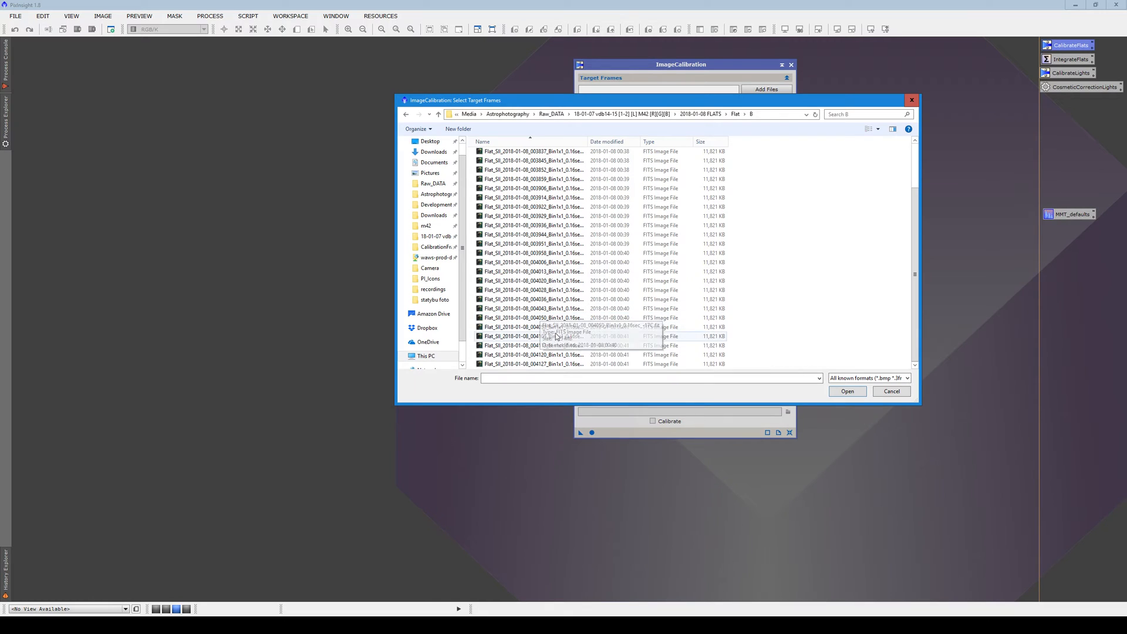
pyautogui.scroll(2, 616, 305)
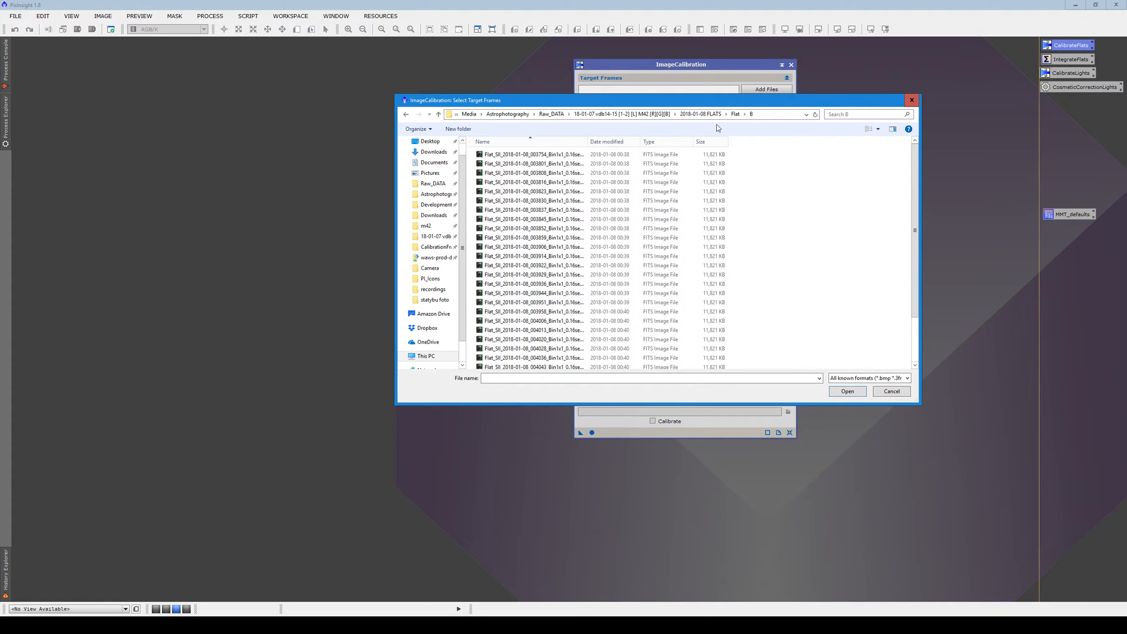
pyautogui.hotkey('ctrl', 'a')
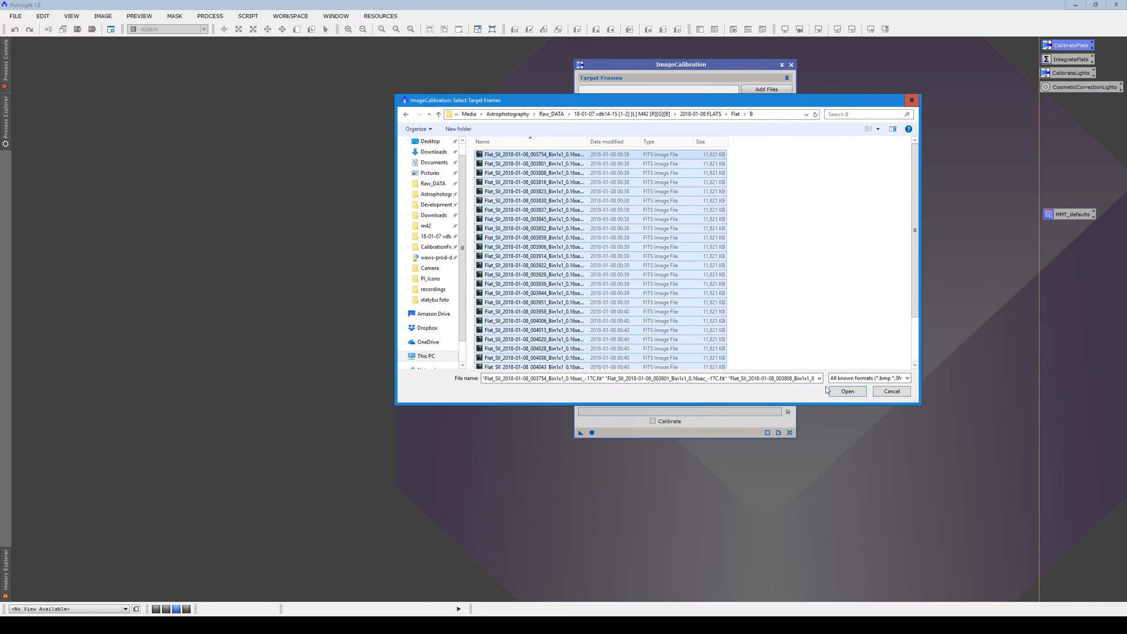
pyautogui.click(848, 391)
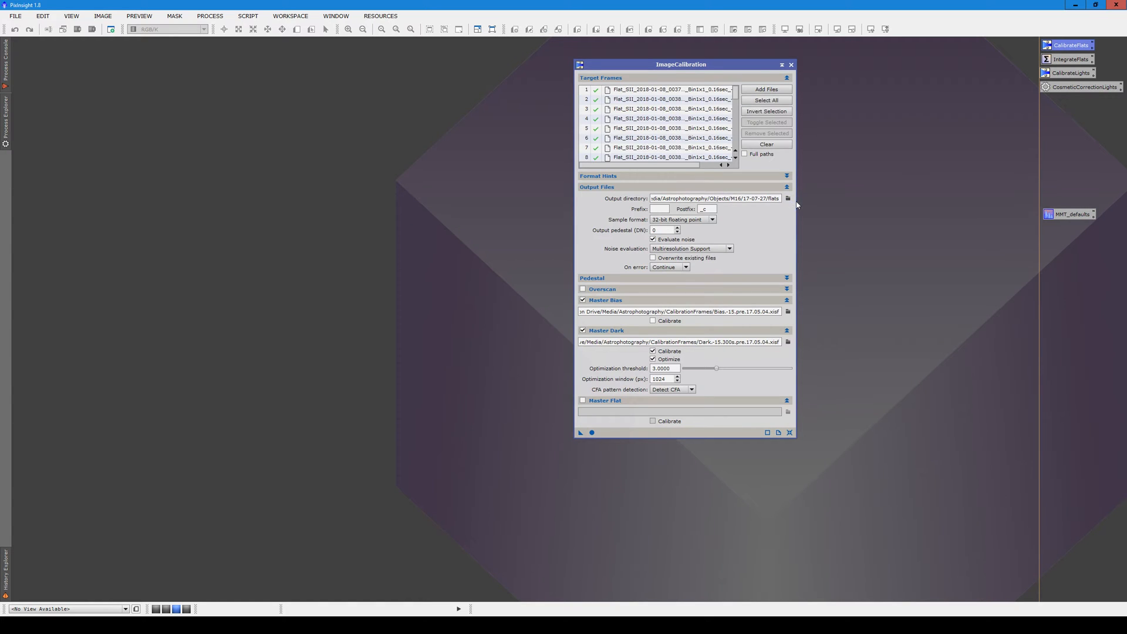
# Create a flat folder with a B subfolder inside m42 and set flat/B as the output directory
pyautogui.click(788, 198)
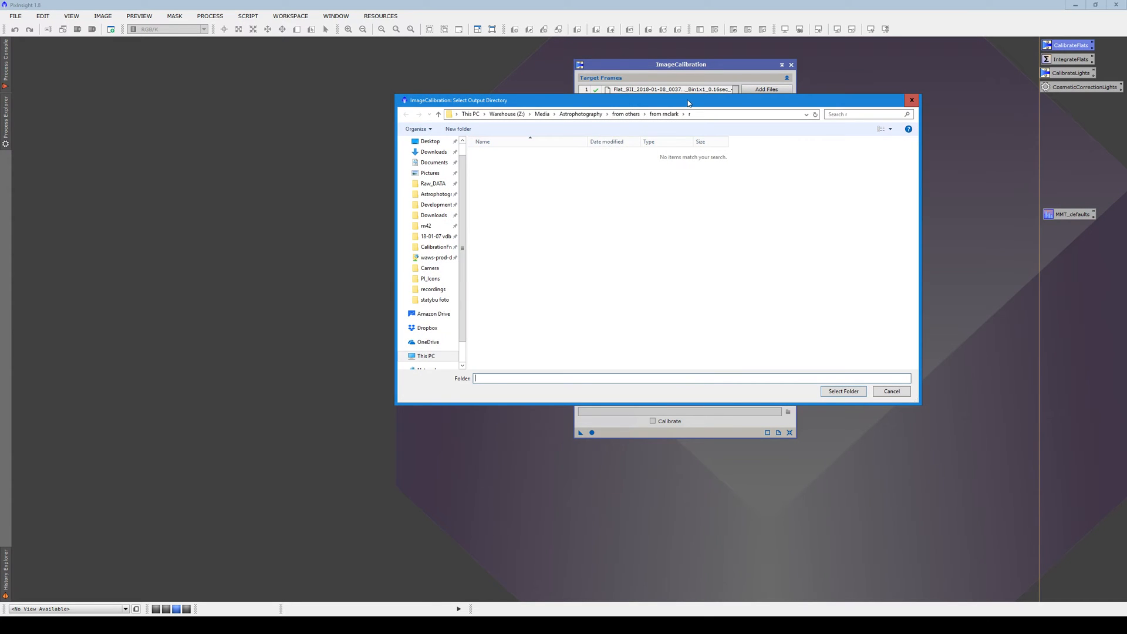
pyautogui.moveTo(688, 104); pyautogui.dragTo(717, 102)
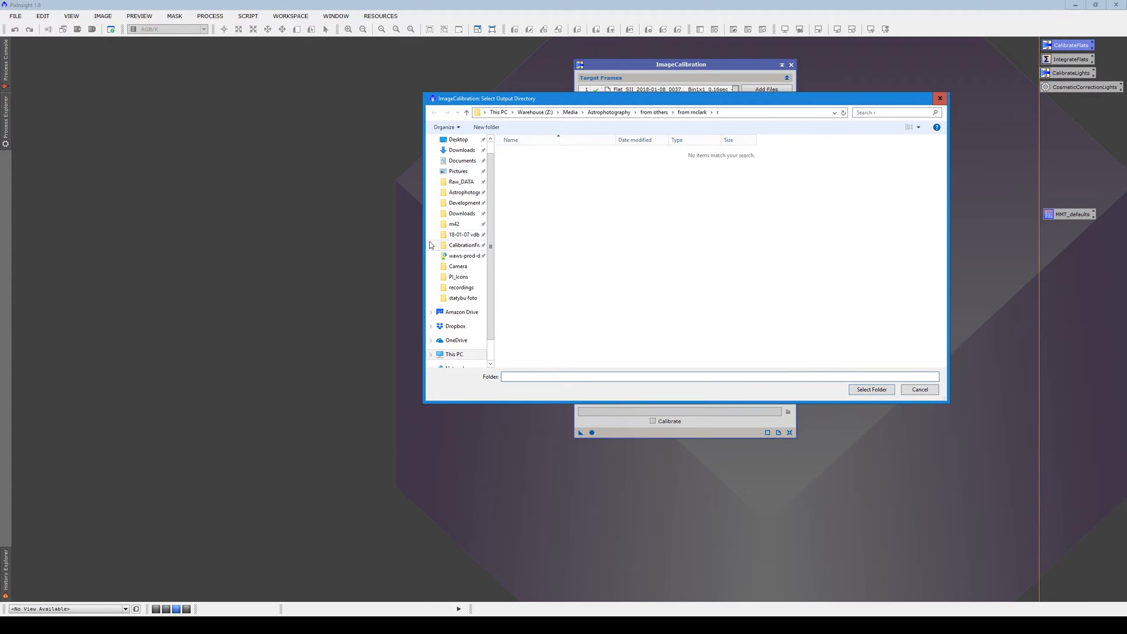
pyautogui.click(456, 225)
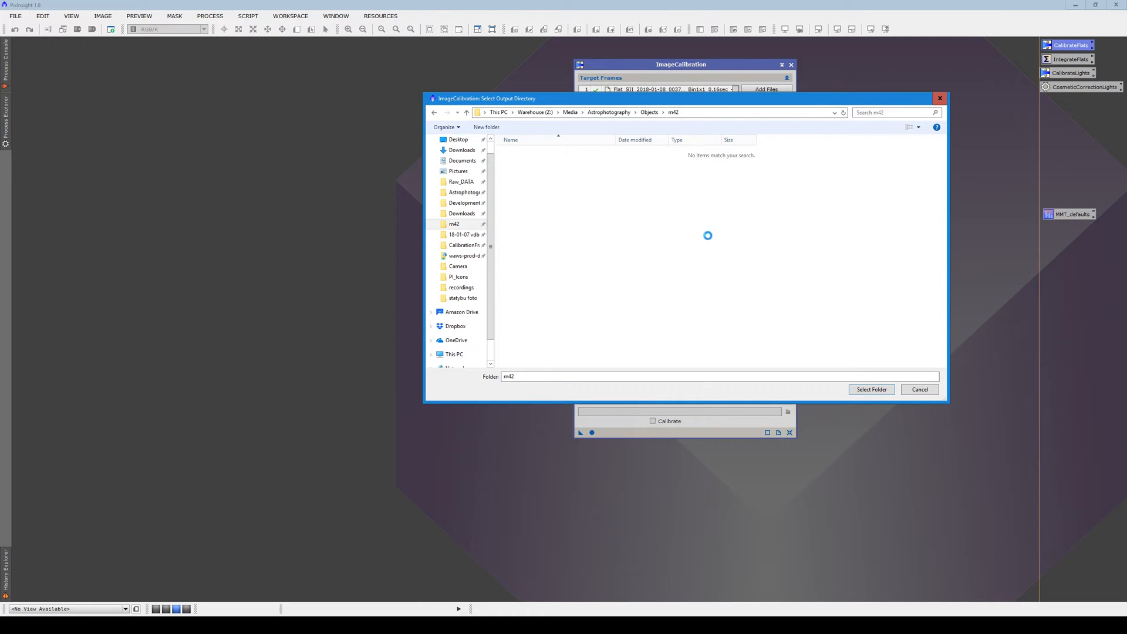
pyautogui.rightClick(635, 196)
pyautogui.moveTo(724, 359)
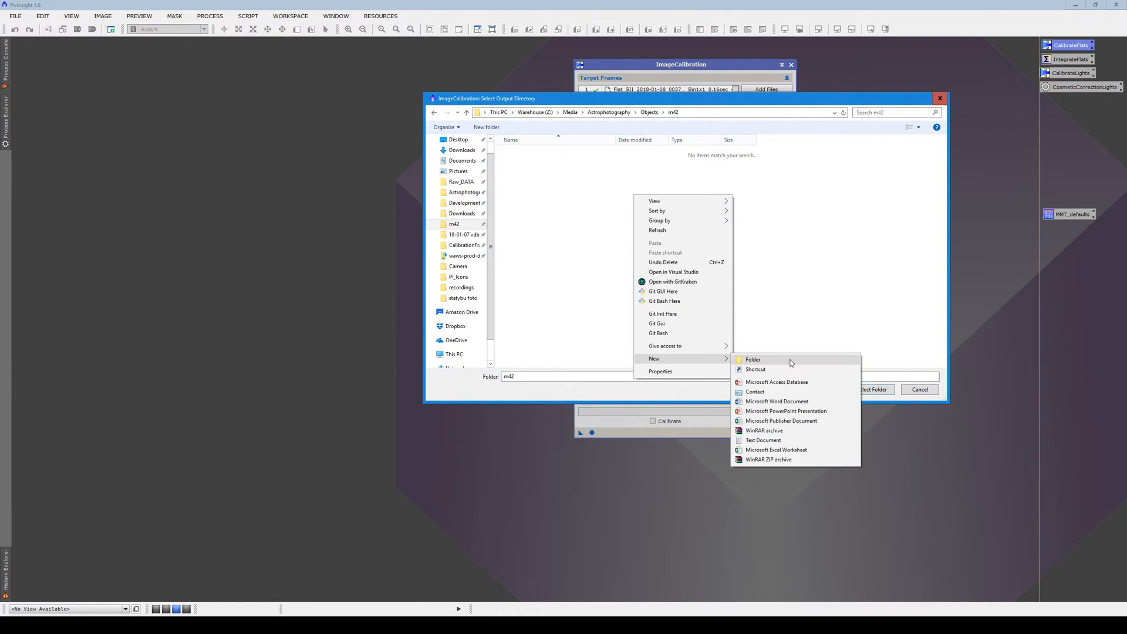
pyautogui.click(790, 360)
pyautogui.write('flat')
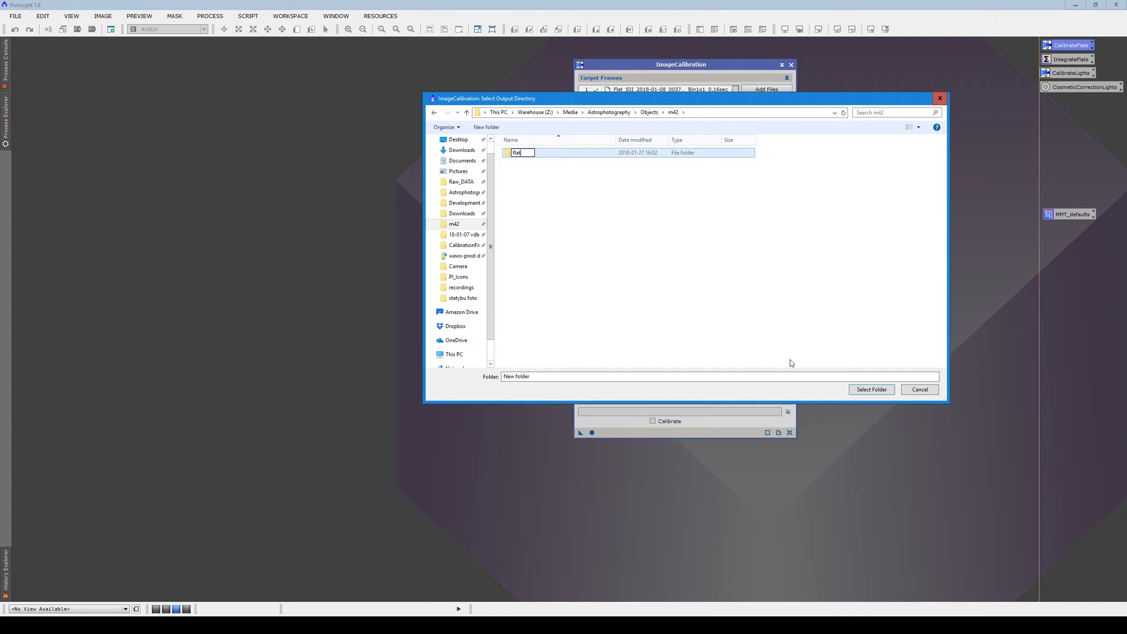
pyautogui.press('Return')
pyautogui.press('Return')
pyautogui.rightClick(599, 168)
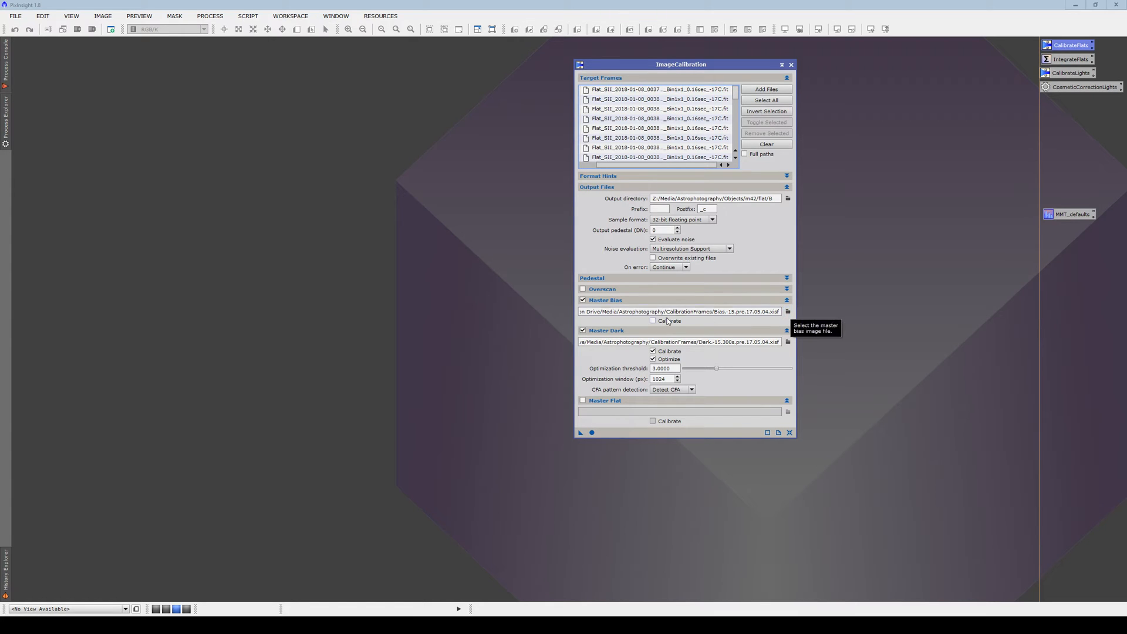
# Set the master dark to Dark.-15.120s.1x1.pre.17.05.20.xisf from CalibrationFrames and run the calibration globally on the B flats
pyautogui.click(788, 342)
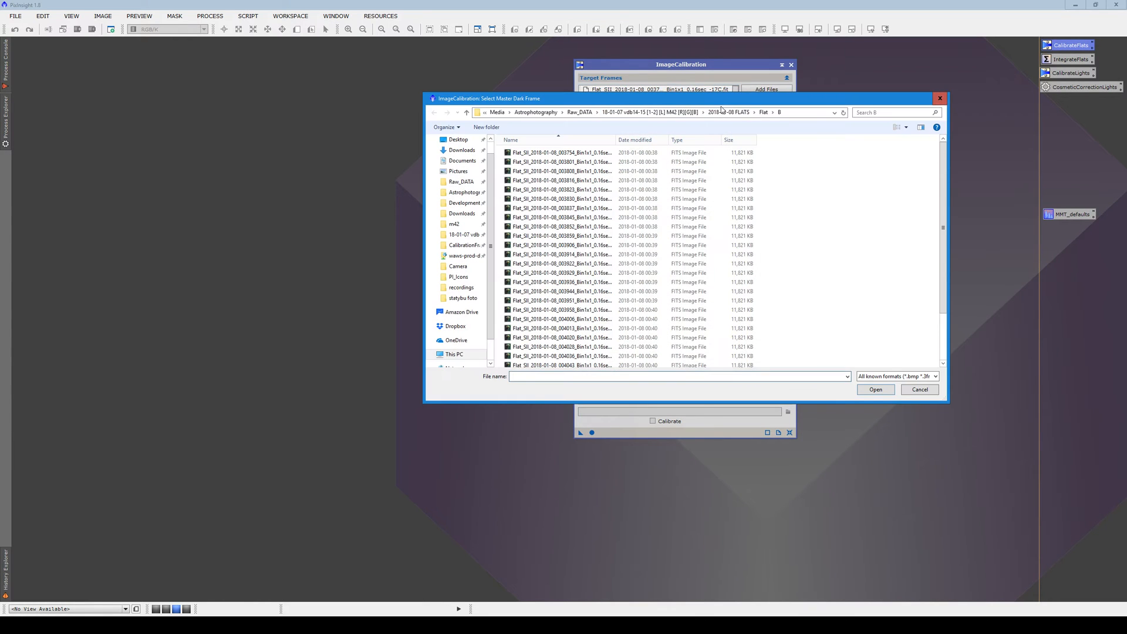
pyautogui.moveTo(630, 95); pyautogui.dragTo(489, 100)
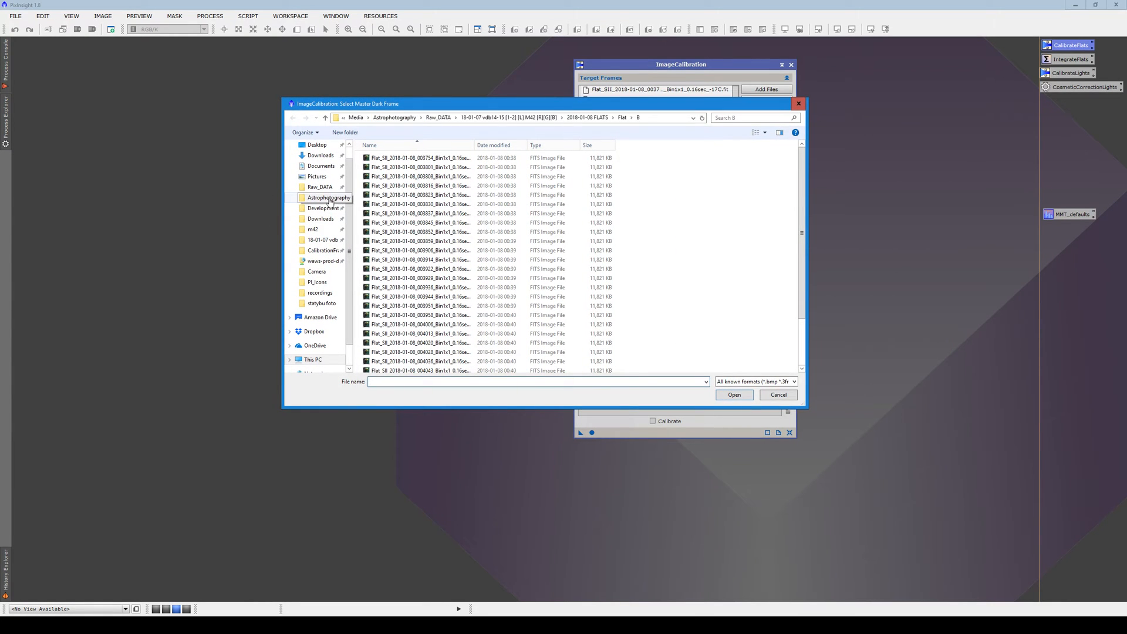
pyautogui.click(322, 250)
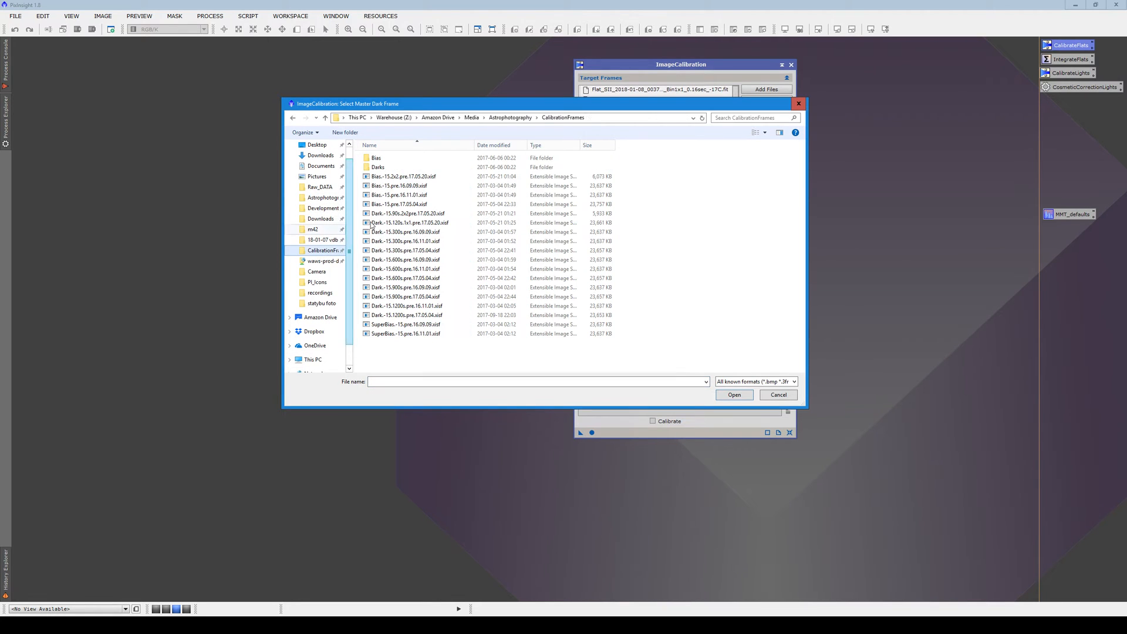
pyautogui.doubleClick(446, 224)
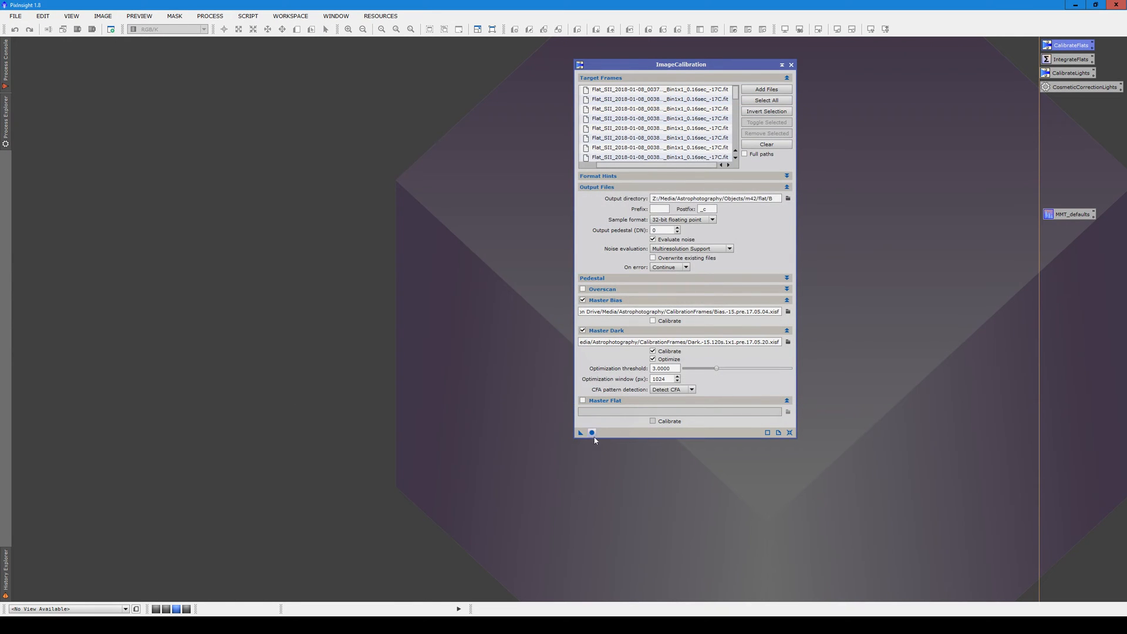
pyautogui.click(594, 436)
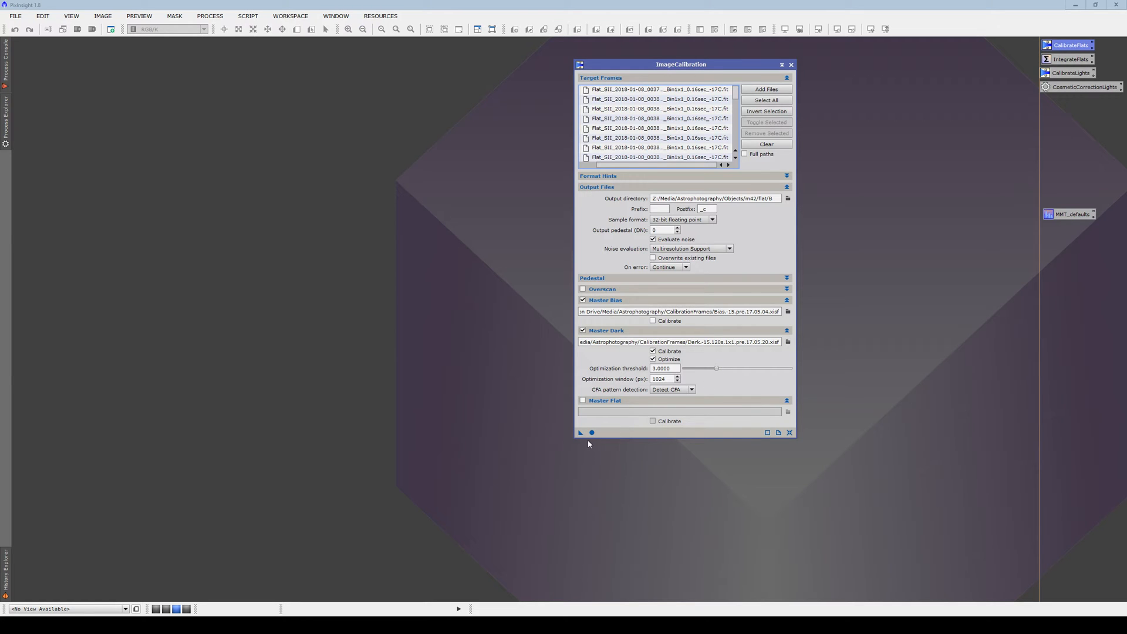
pyautogui.click(592, 433)
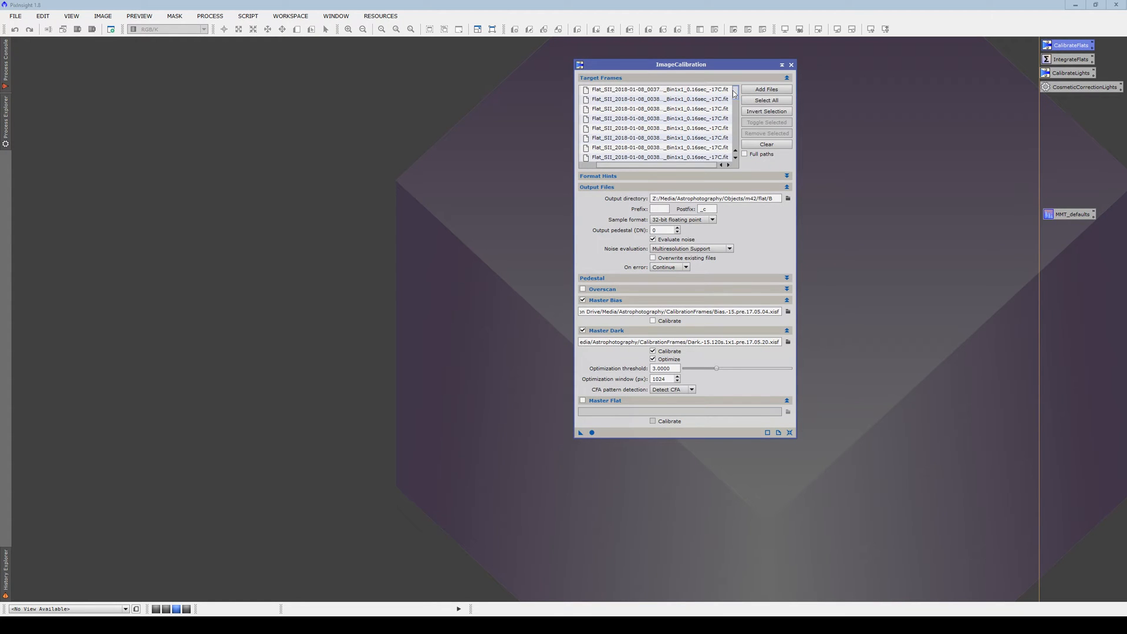
# Replace the target frames with all flat files from the G folder under 2018-01-08 FLATS/Flat
pyautogui.click(767, 144)
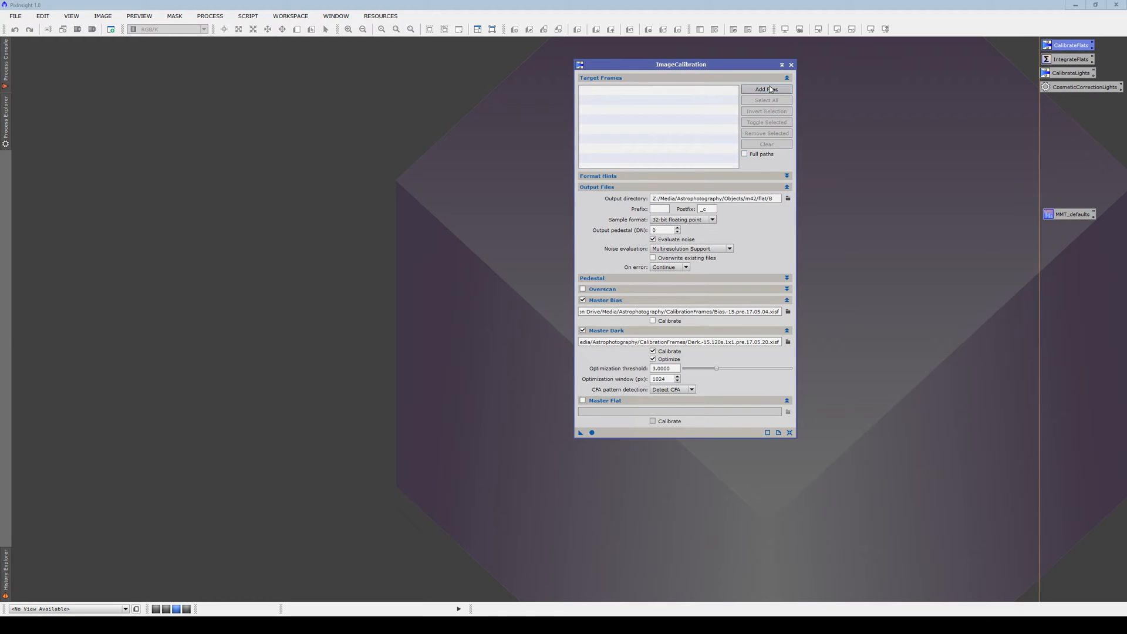
pyautogui.click(770, 89)
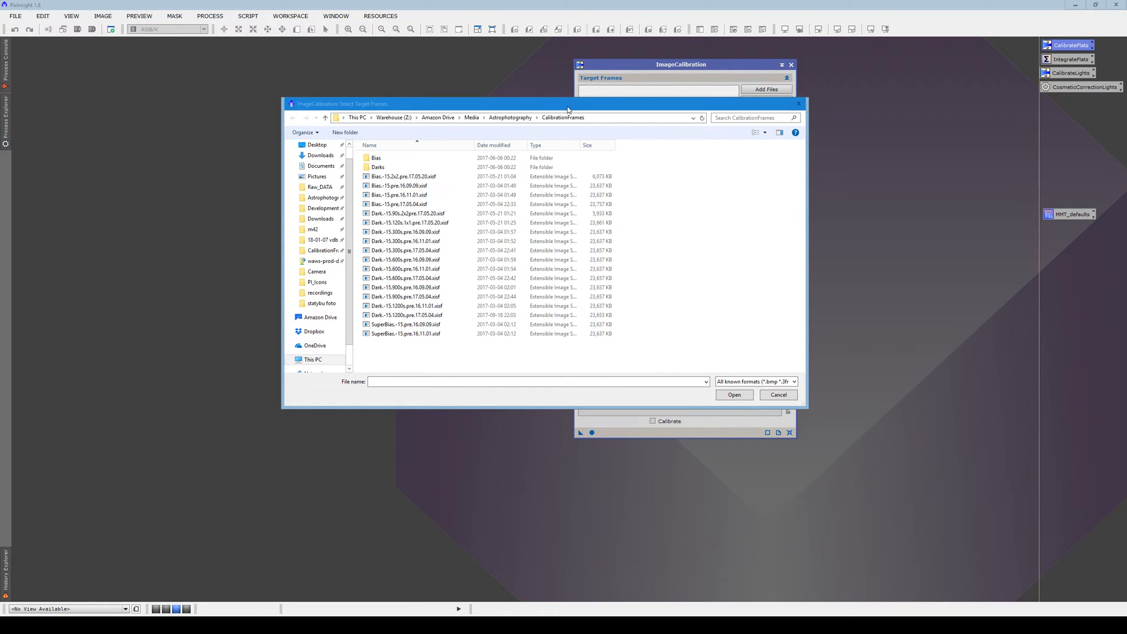
pyautogui.moveTo(567, 109); pyautogui.dragTo(599, 112)
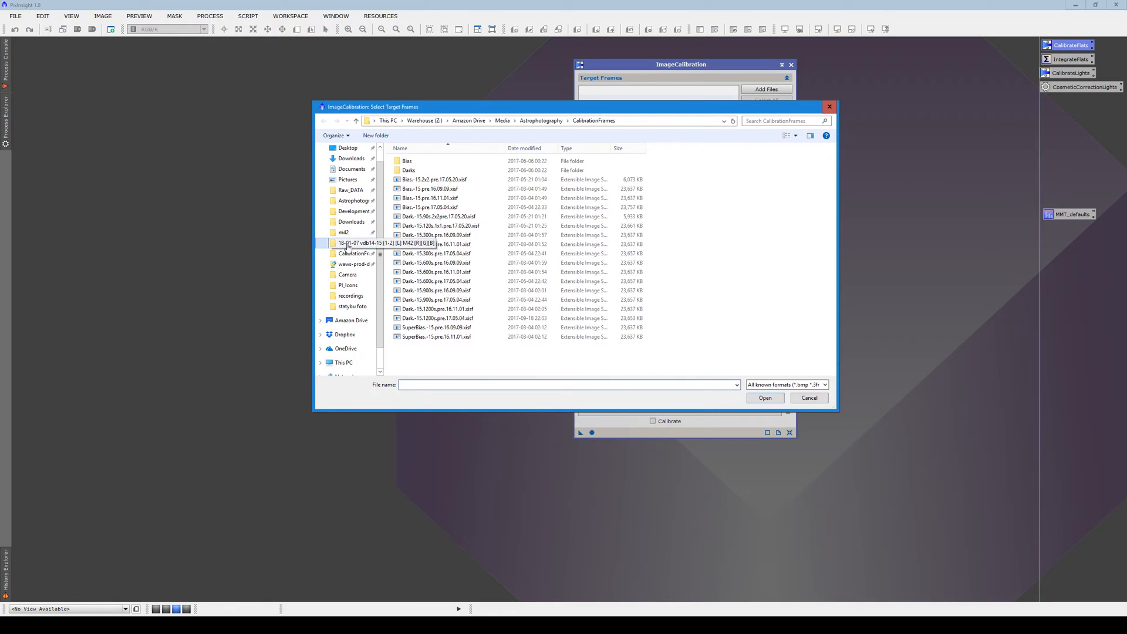
pyautogui.click(347, 246)
pyautogui.doubleClick(439, 210)
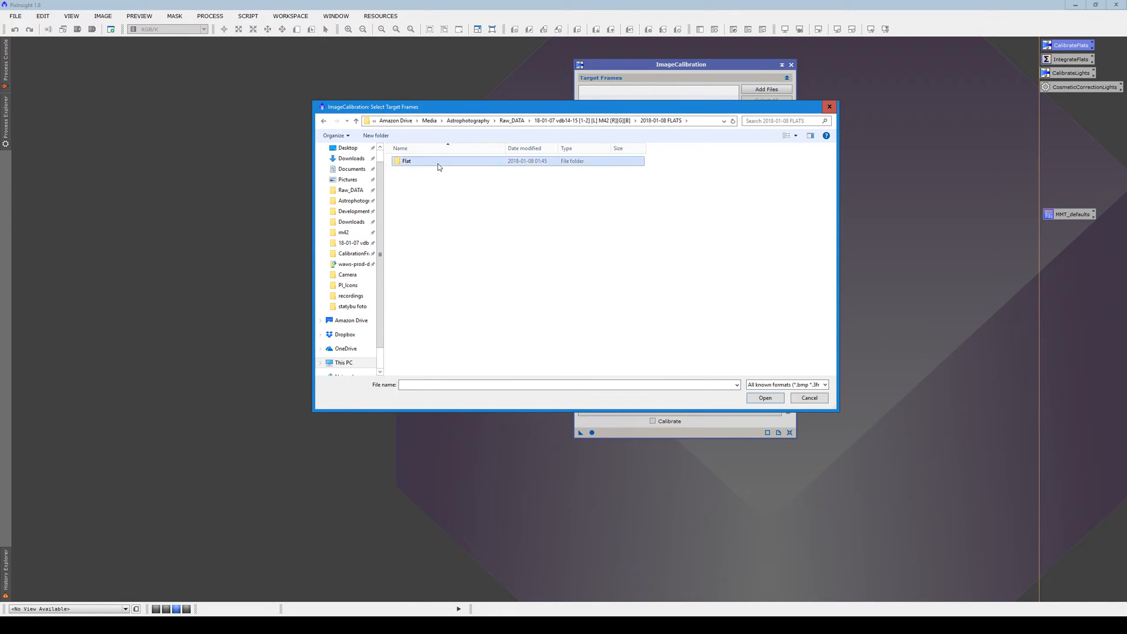
pyautogui.doubleClick(439, 167)
pyautogui.doubleClick(416, 170)
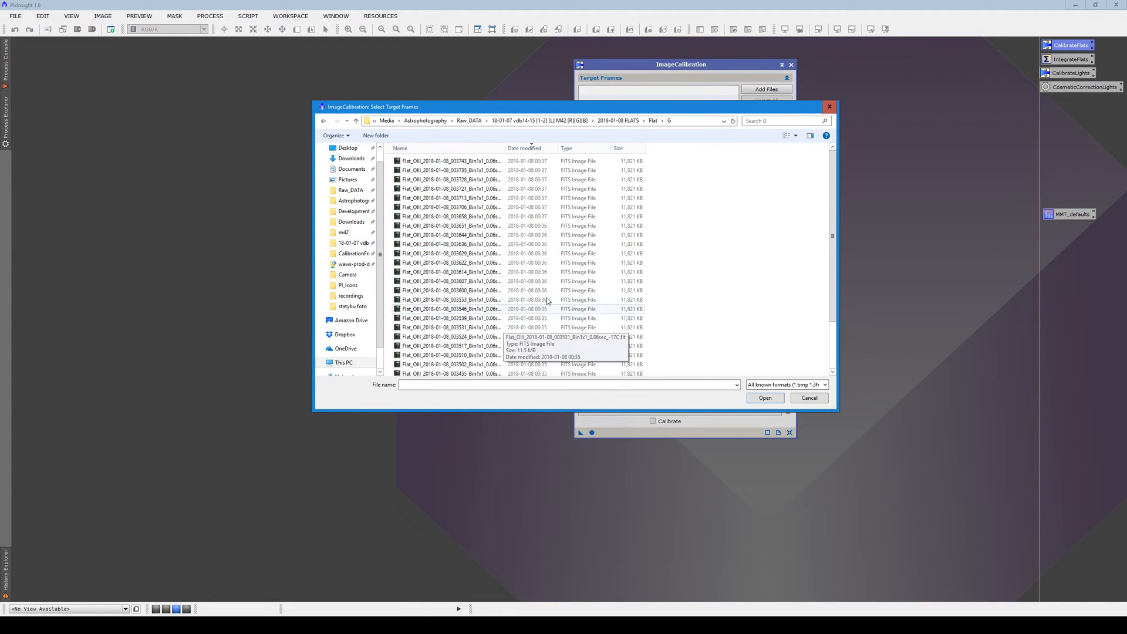
pyautogui.click(552, 291)
pyautogui.hotkey('ctrl', 'a')
pyautogui.click(765, 398)
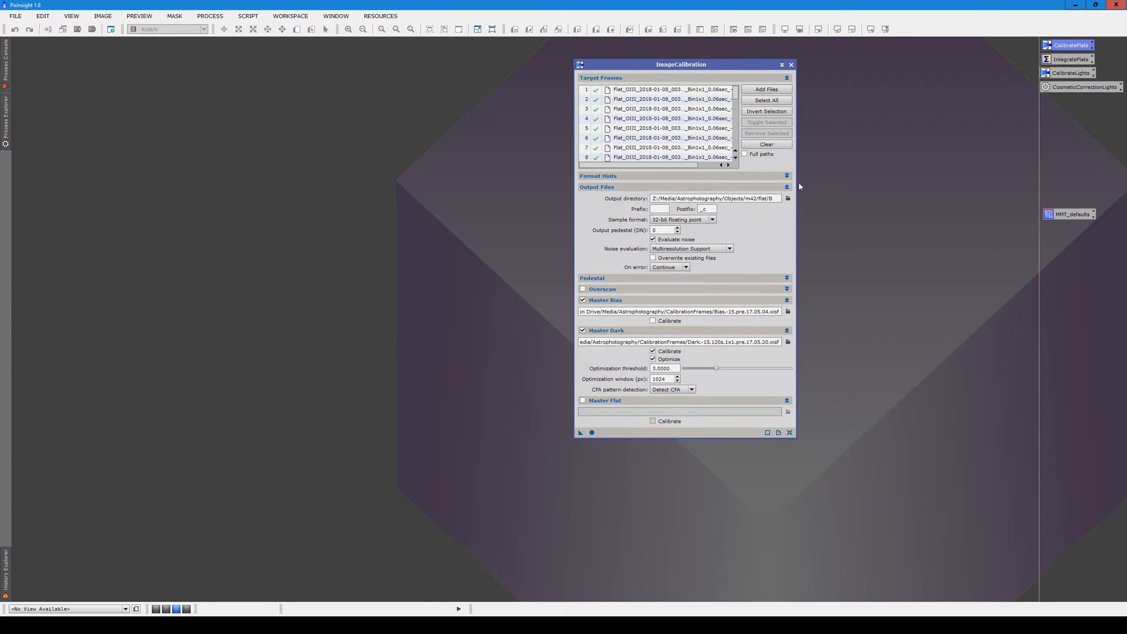
# Create a G subfolder inside m42/flat, set it as the output directory, and run the calibration globally on the G flats
pyautogui.click(788, 198)
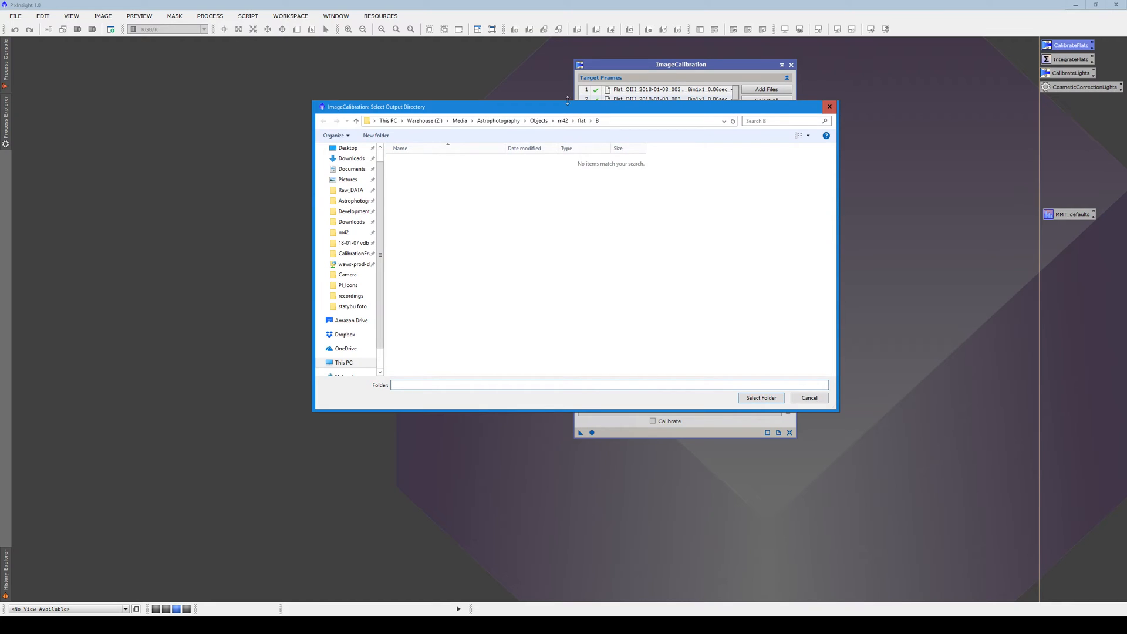
pyautogui.click(581, 120)
pyautogui.rightClick(523, 220)
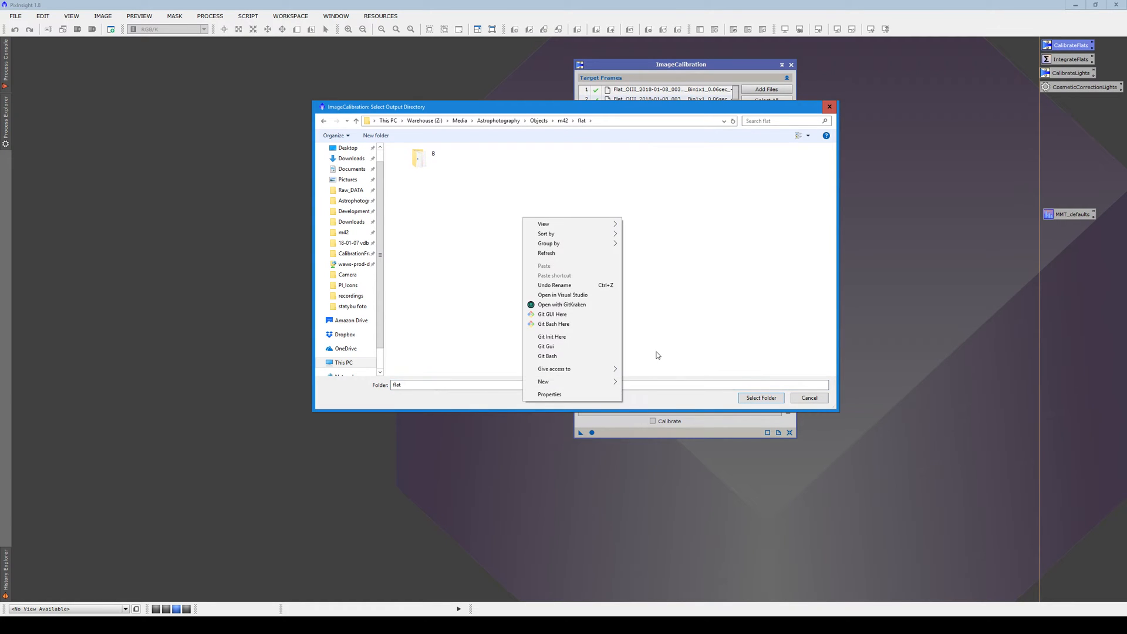
pyautogui.click(654, 382)
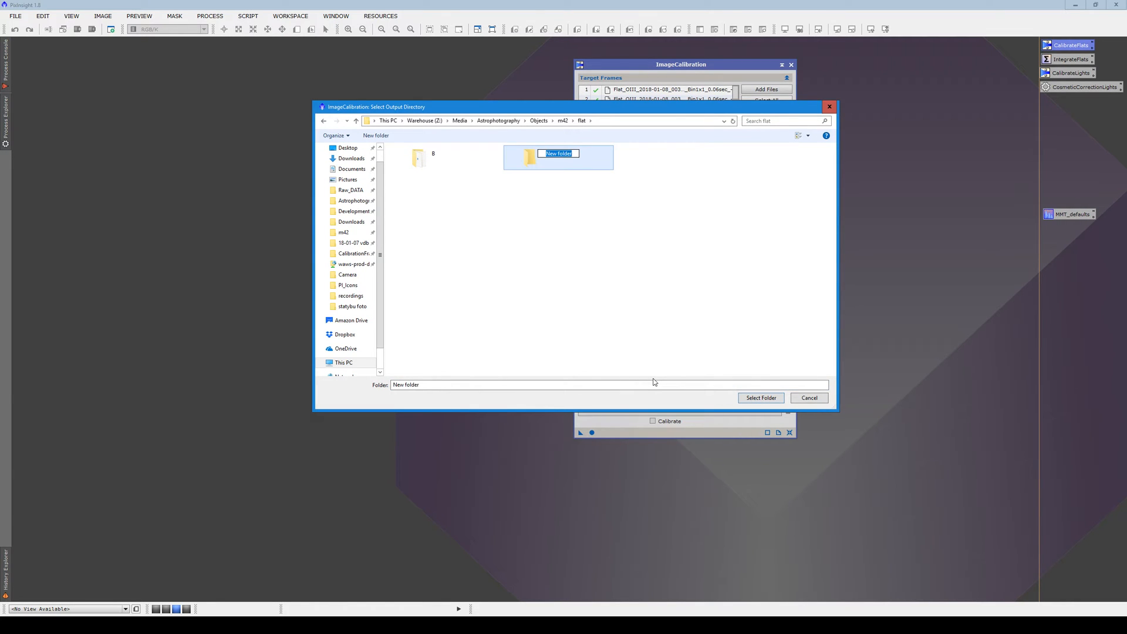
pyautogui.write('G')
pyautogui.press('Return')
pyautogui.press('Return')
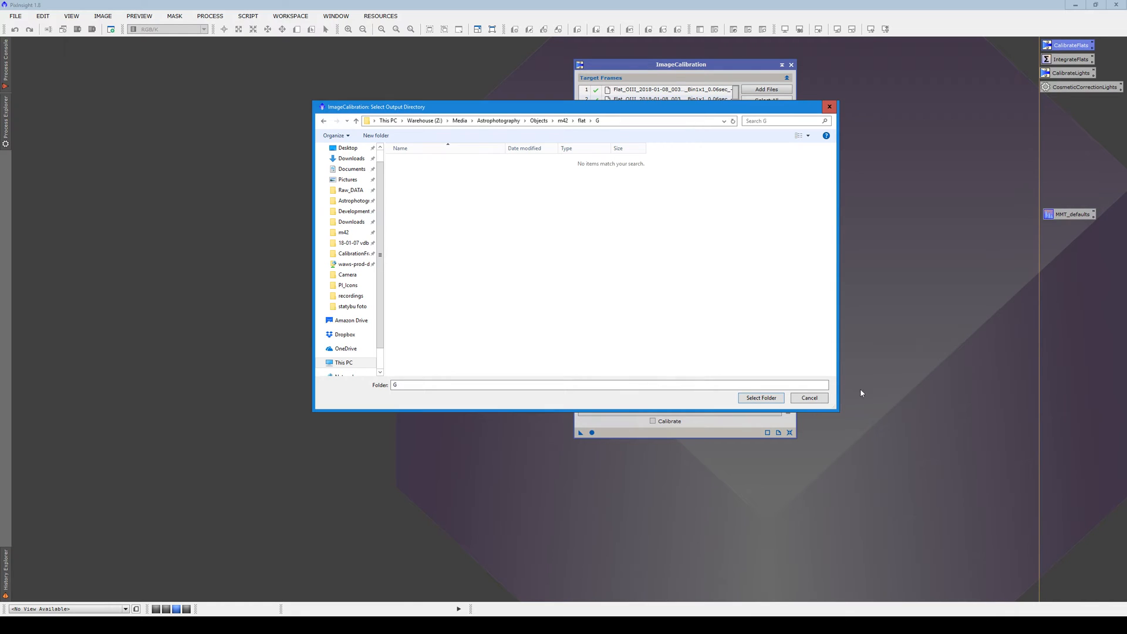
pyautogui.click(761, 397)
pyautogui.click(591, 433)
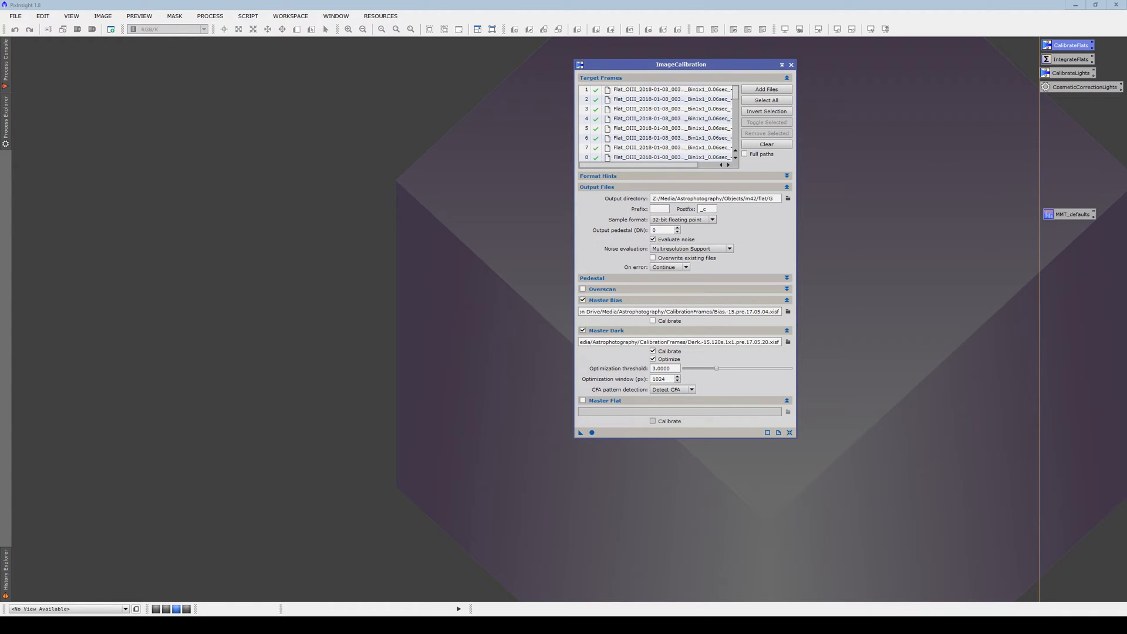
# Replace the target frames with all flat files from the R folder under 2018-01-08 FLATS/Flat
pyautogui.click(767, 145)
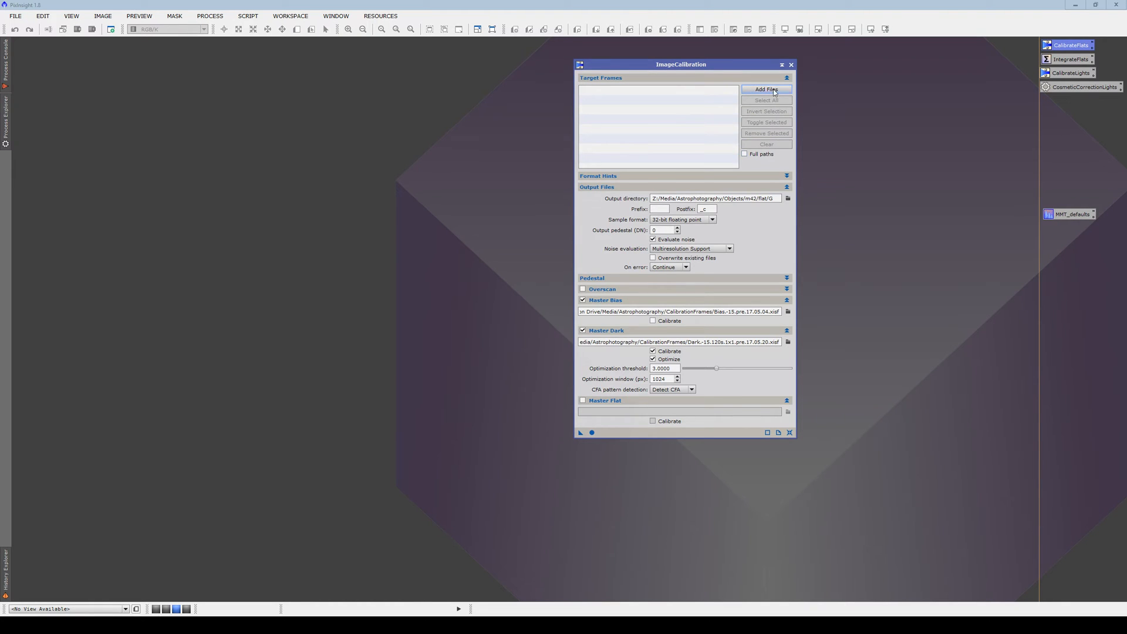
pyautogui.click(774, 92)
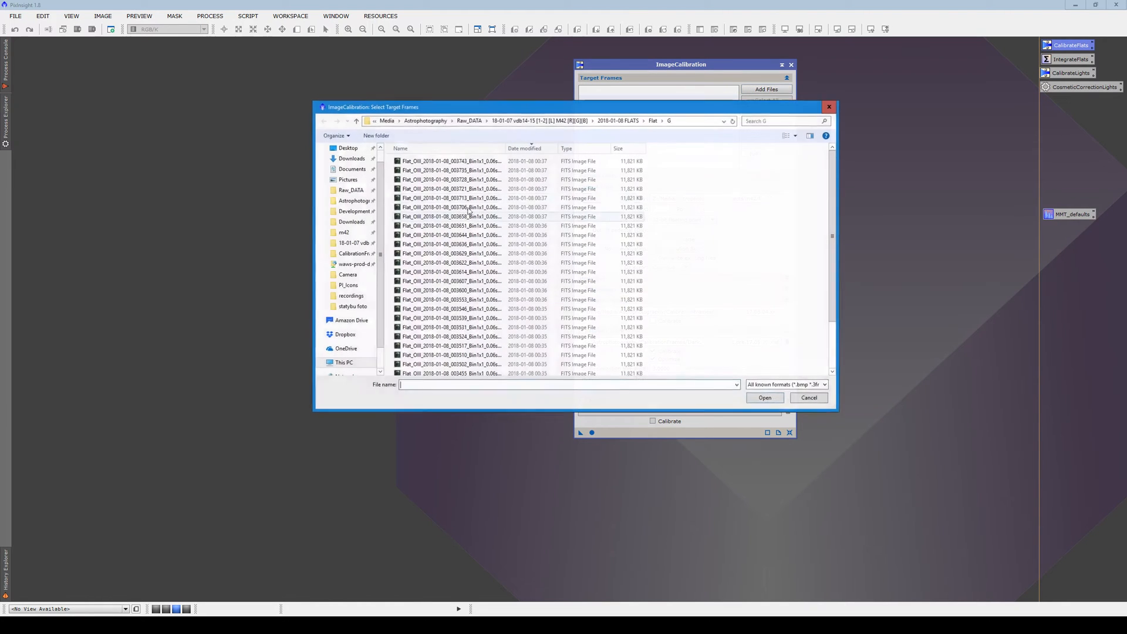
pyautogui.click(654, 121)
pyautogui.doubleClick(423, 188)
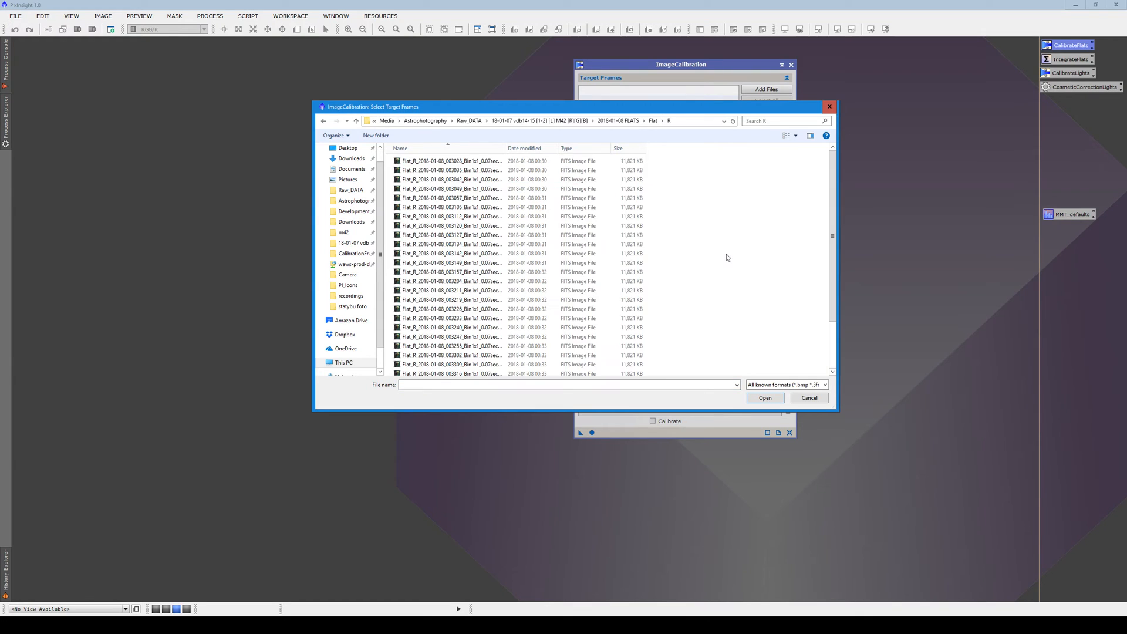
pyautogui.hotkey('ctrl', 'a')
pyautogui.press('Return')
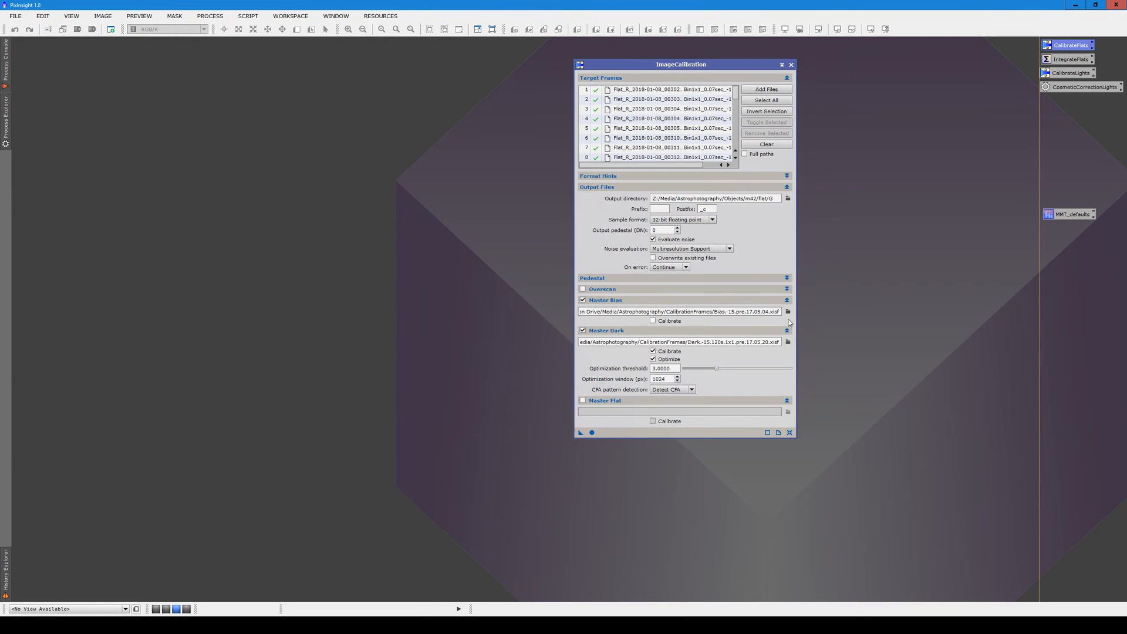
# Create an R subfolder inside m42/flat, set it as the output directory, and run the calibration globally on the R flats
pyautogui.click(788, 198)
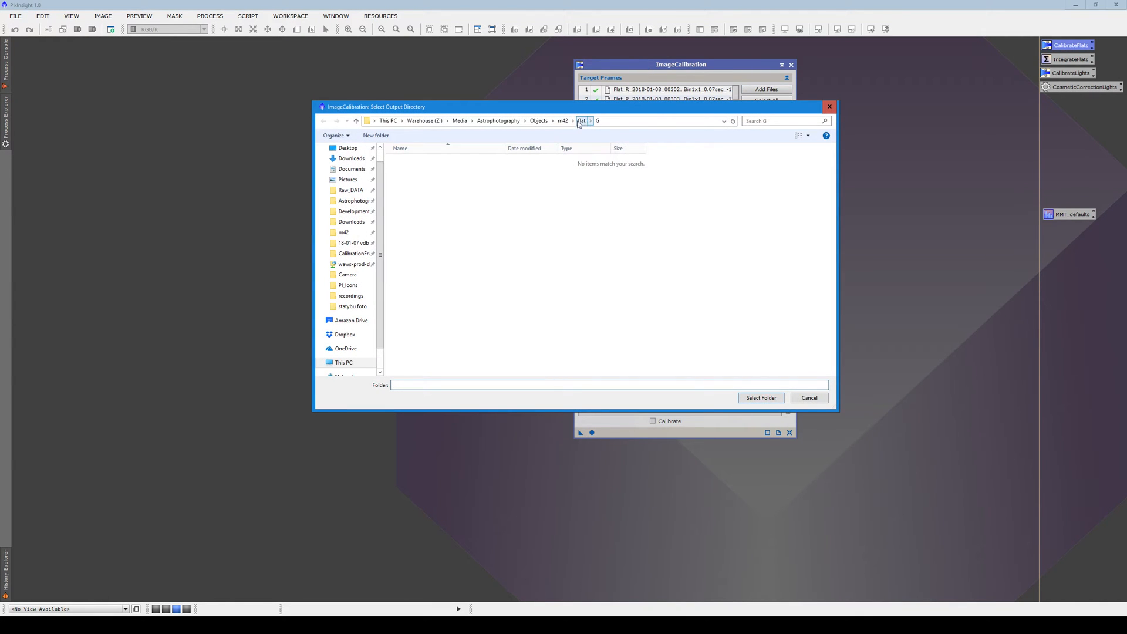
pyautogui.click(579, 123)
pyautogui.rightClick(577, 249)
pyautogui.moveTo(633, 413)
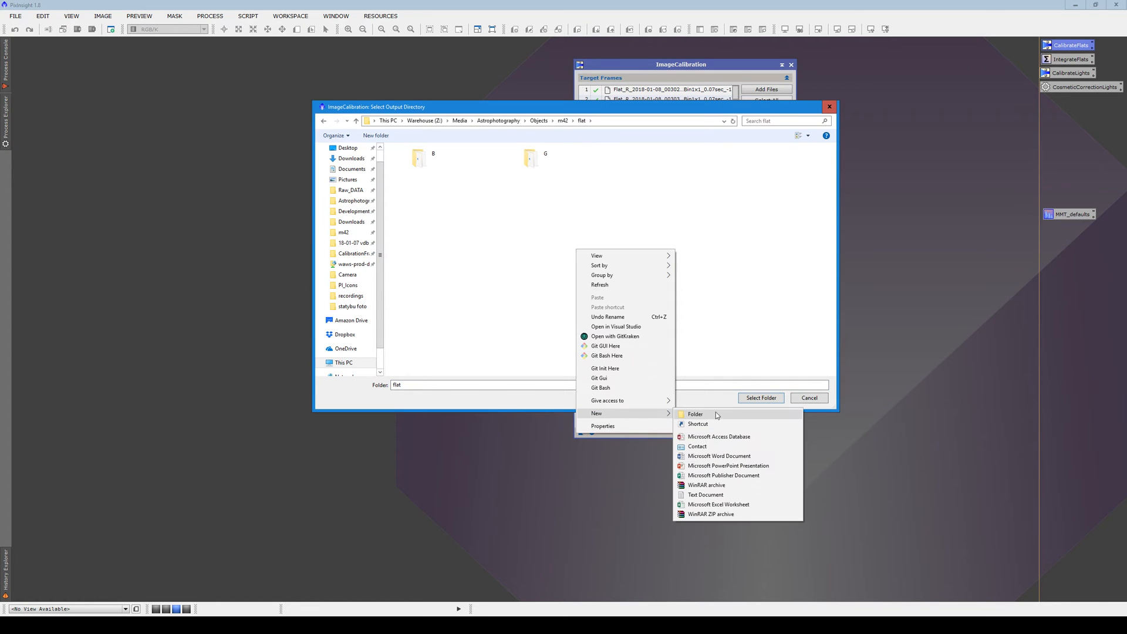
pyautogui.click(715, 416)
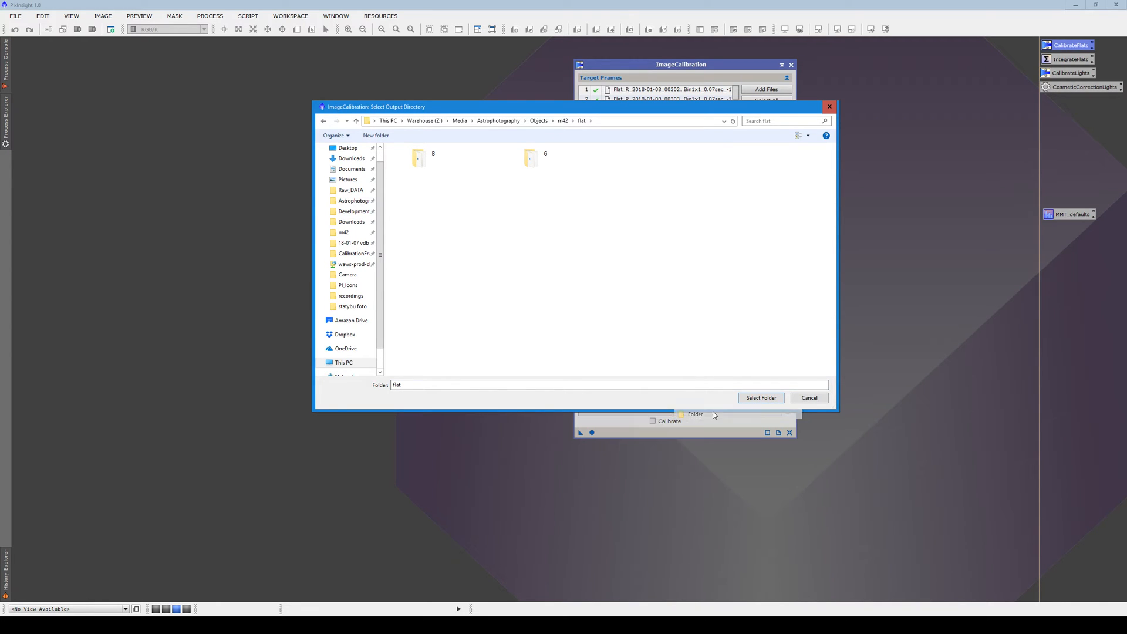
pyautogui.write('R')
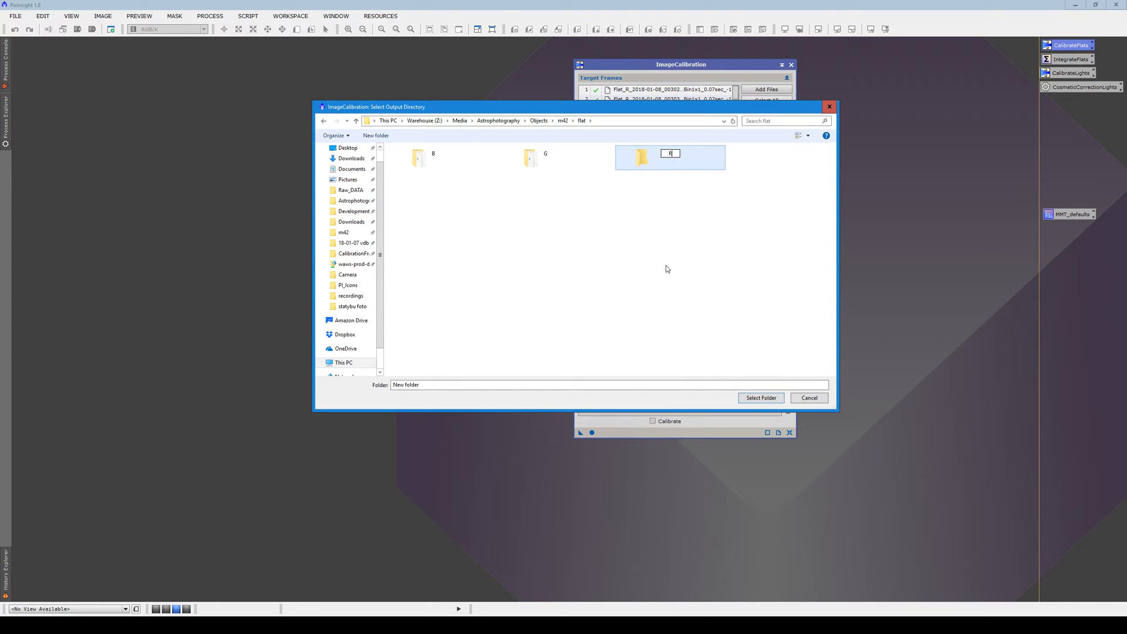
pyautogui.press('Return')
pyautogui.click(762, 398)
pyautogui.click(592, 433)
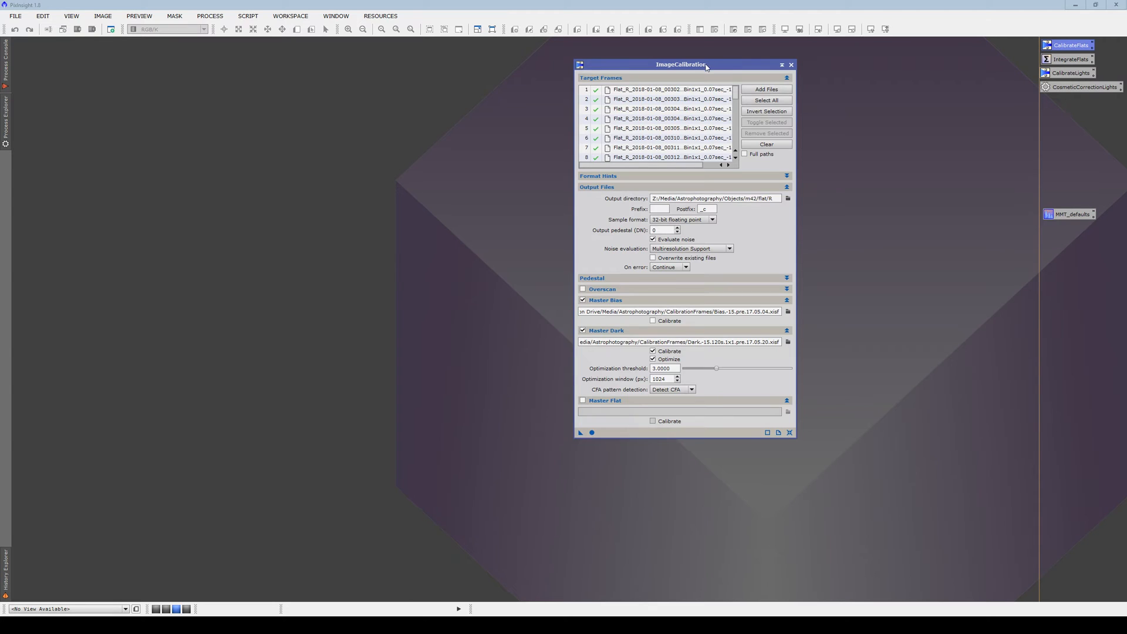
# Look through the file names in the R target frames list and close ImageCalibration
pyautogui.moveTo(708, 66); pyautogui.dragTo(637, 92)
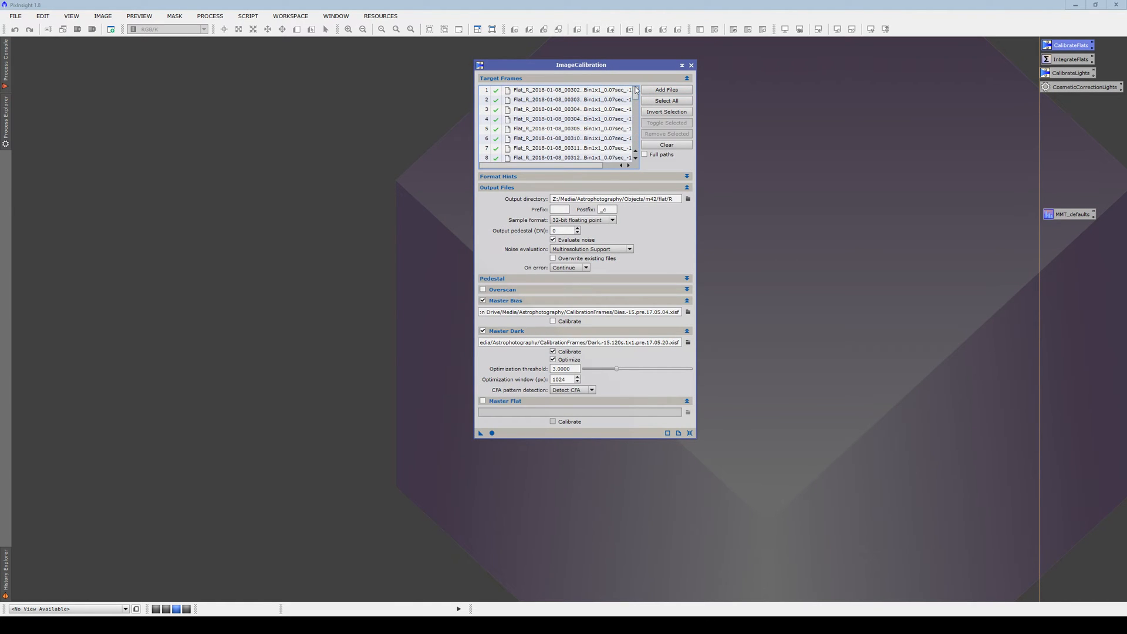
pyautogui.moveTo(592, 165)
pyautogui.mouseDown()
pyautogui.moveTo(626, 157)
pyautogui.moveTo(586, 165)
pyautogui.mouseUp()
pyautogui.moveTo(637, 93)
pyautogui.mouseDown()
pyautogui.moveTo(638, 143)
pyautogui.moveTo(640, 81)
pyautogui.mouseUp()
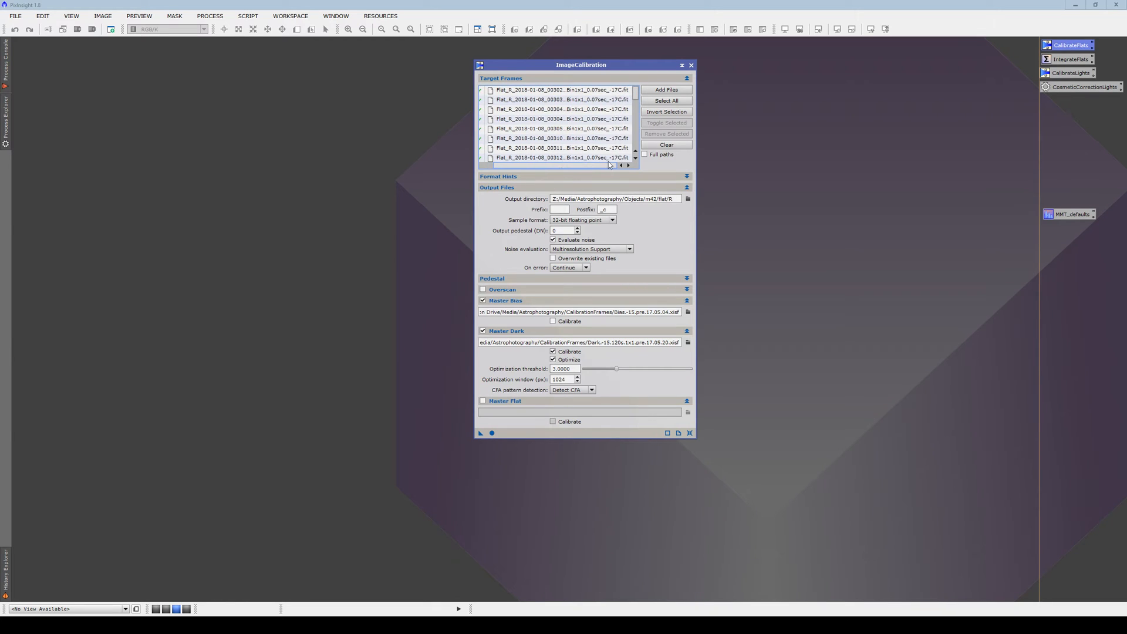
pyautogui.moveTo(524, 167); pyautogui.dragTo(584, 163)
pyautogui.moveTo(636, 93); pyautogui.dragTo(641, 151)
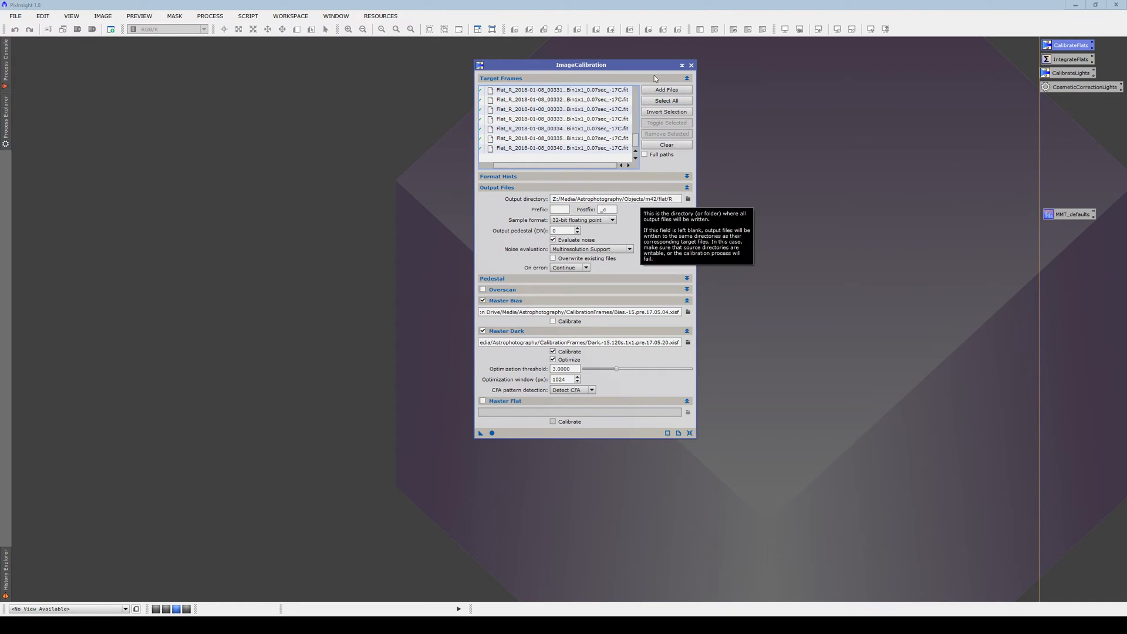
pyautogui.click(691, 66)
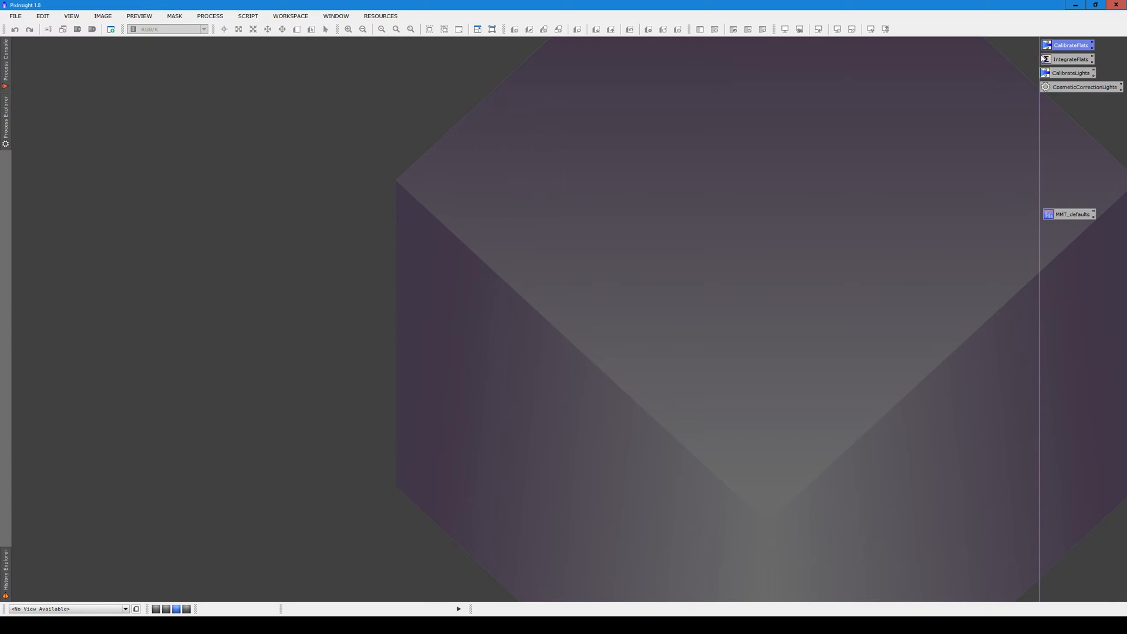
# Open the saved IntegrateFlats process and replace its input images with all calibrated flats from m42/flat/B
pyautogui.click(1057, 61)
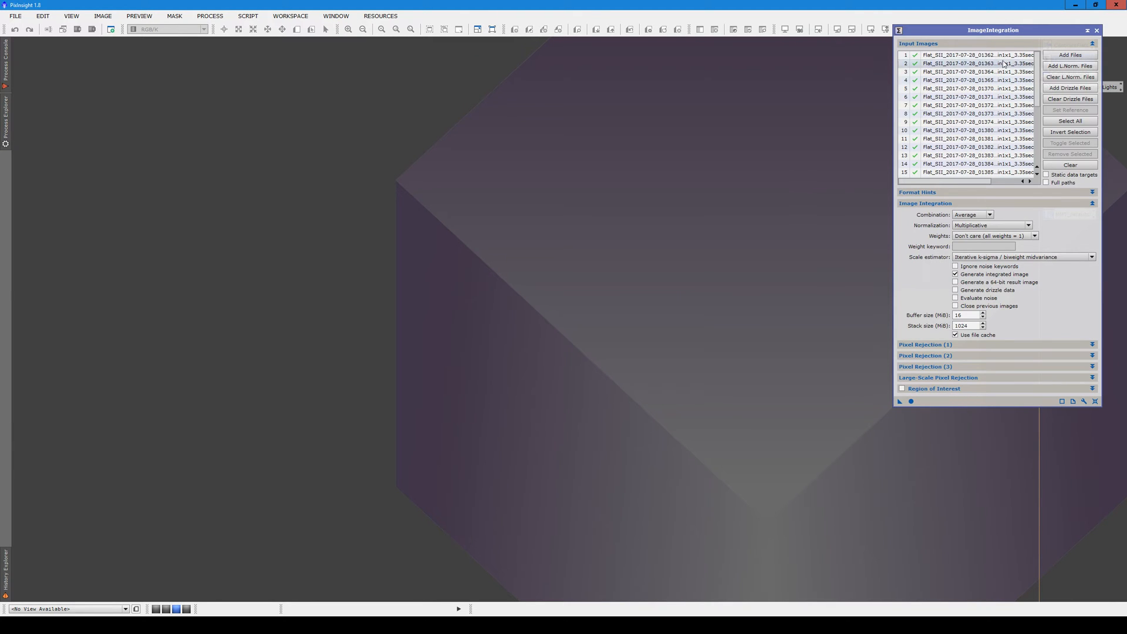
pyautogui.moveTo(1015, 28); pyautogui.dragTo(829, 43)
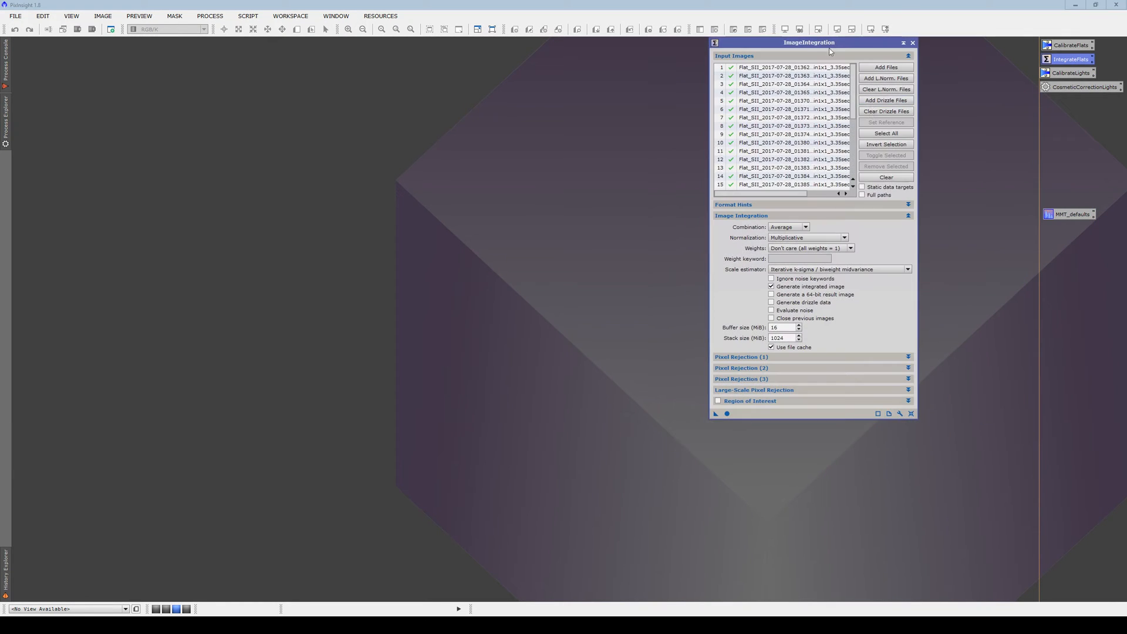
pyautogui.click(893, 180)
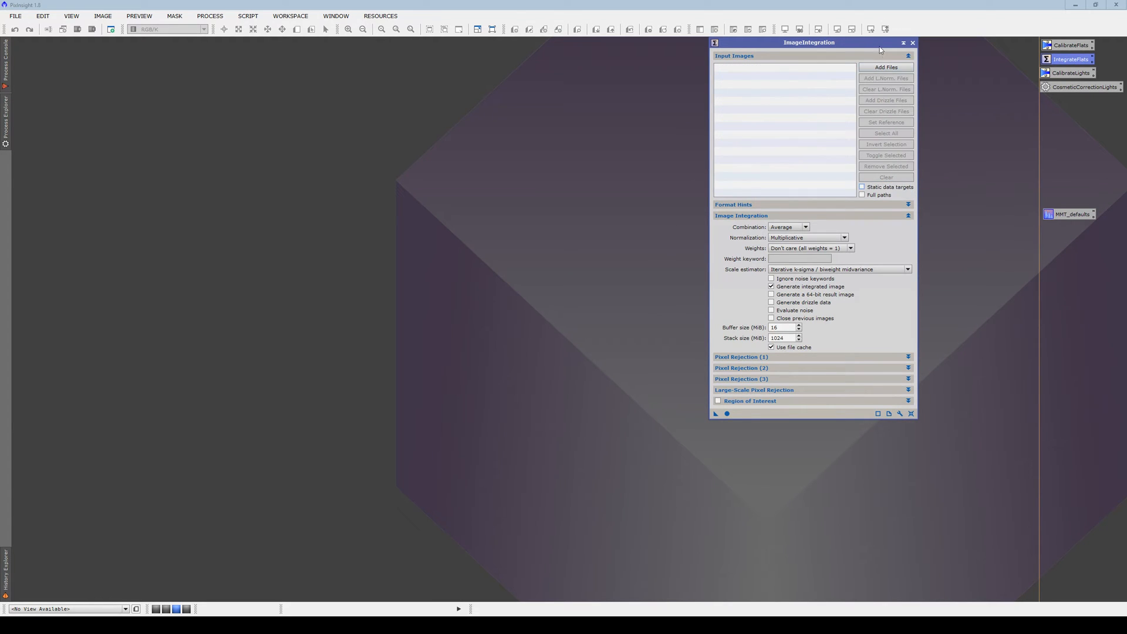
pyautogui.click(888, 67)
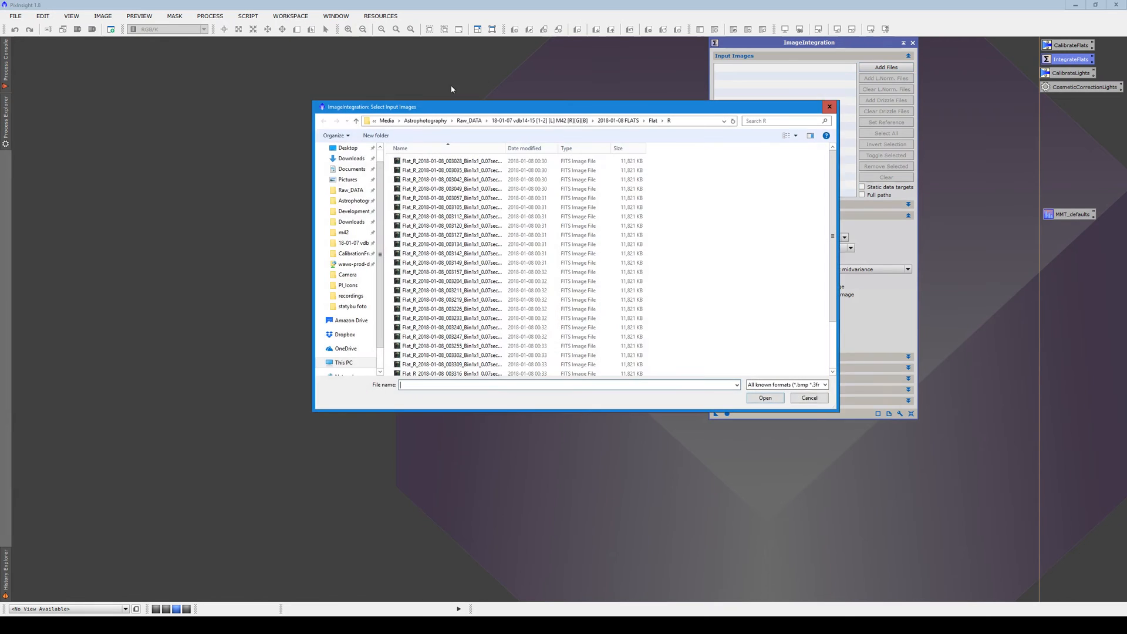
pyautogui.moveTo(641, 105); pyautogui.dragTo(464, 98)
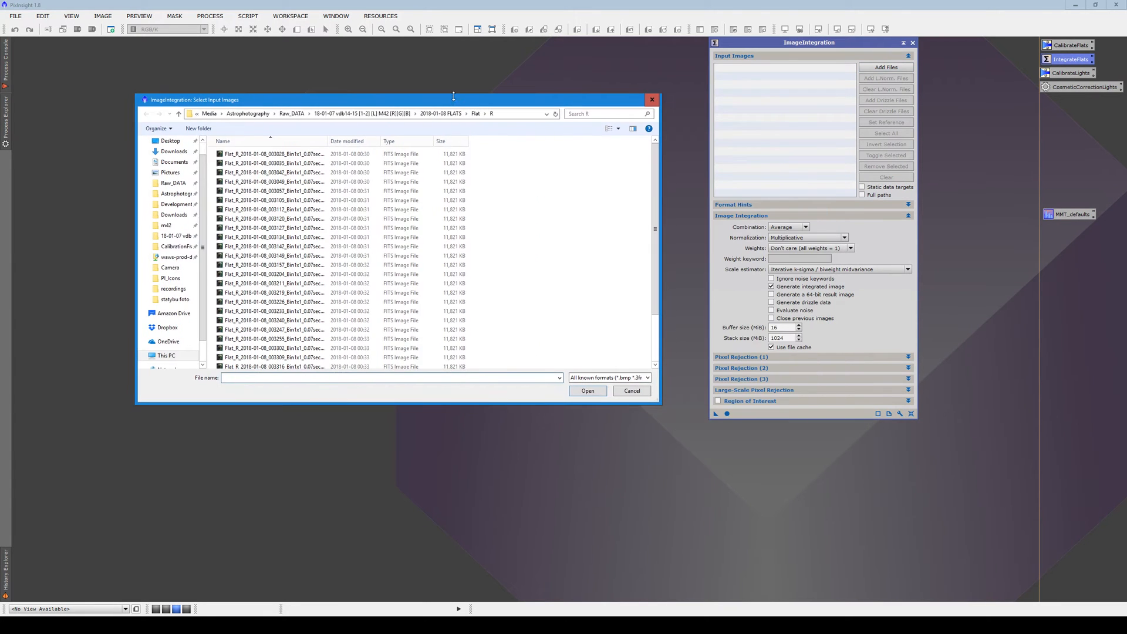
pyautogui.click(170, 227)
pyautogui.doubleClick(258, 154)
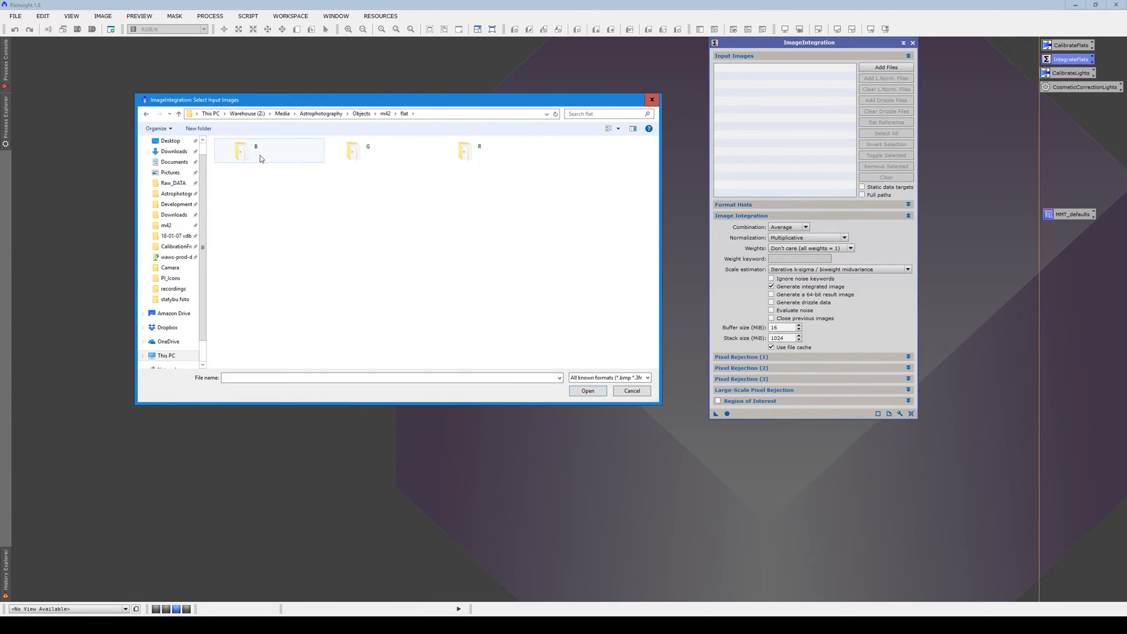
pyautogui.doubleClick(239, 152)
pyautogui.hotkey('ctrl', 'a')
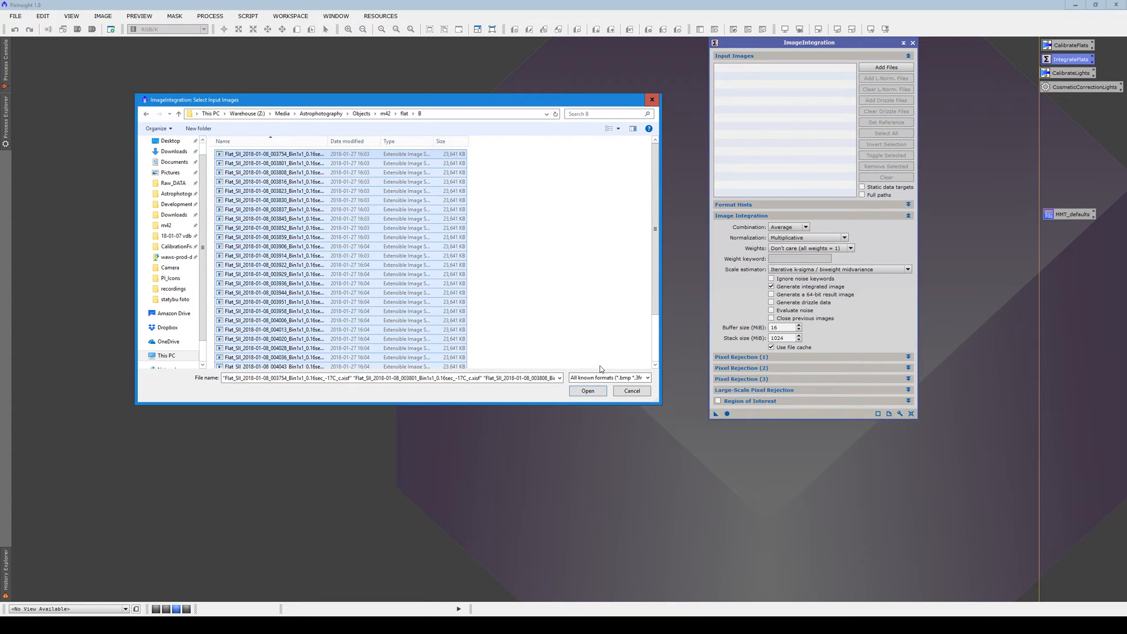
pyautogui.click(598, 391)
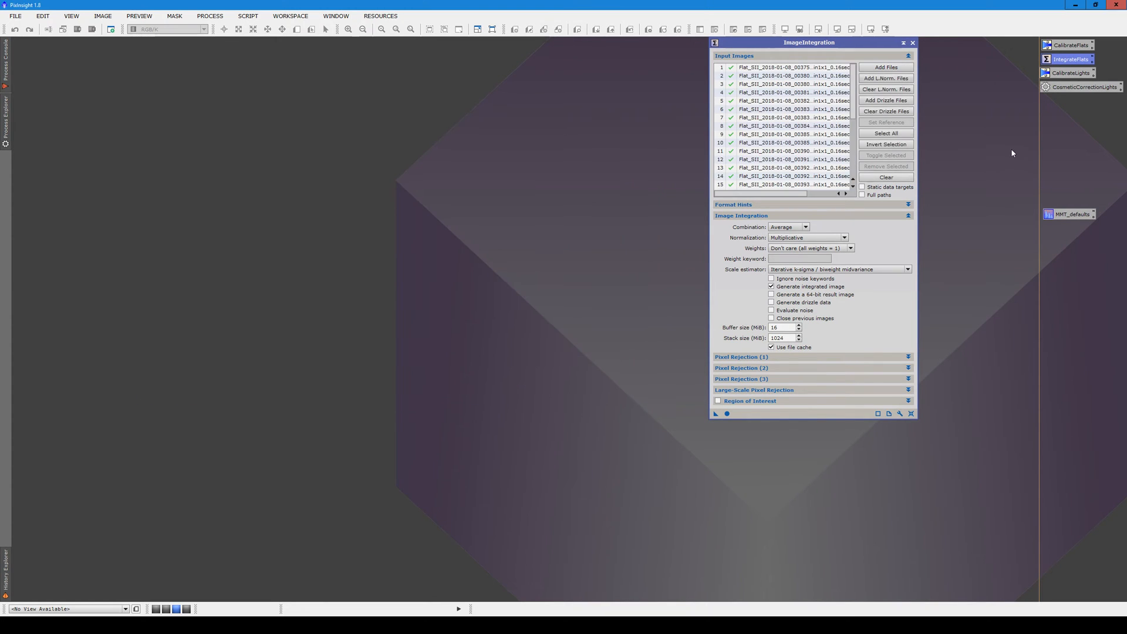
# Show the Pixel Rejection (1) and (2) settings and run the integration globally on the calibrated B flats
pyautogui.click(781, 370)
pyautogui.click(775, 357)
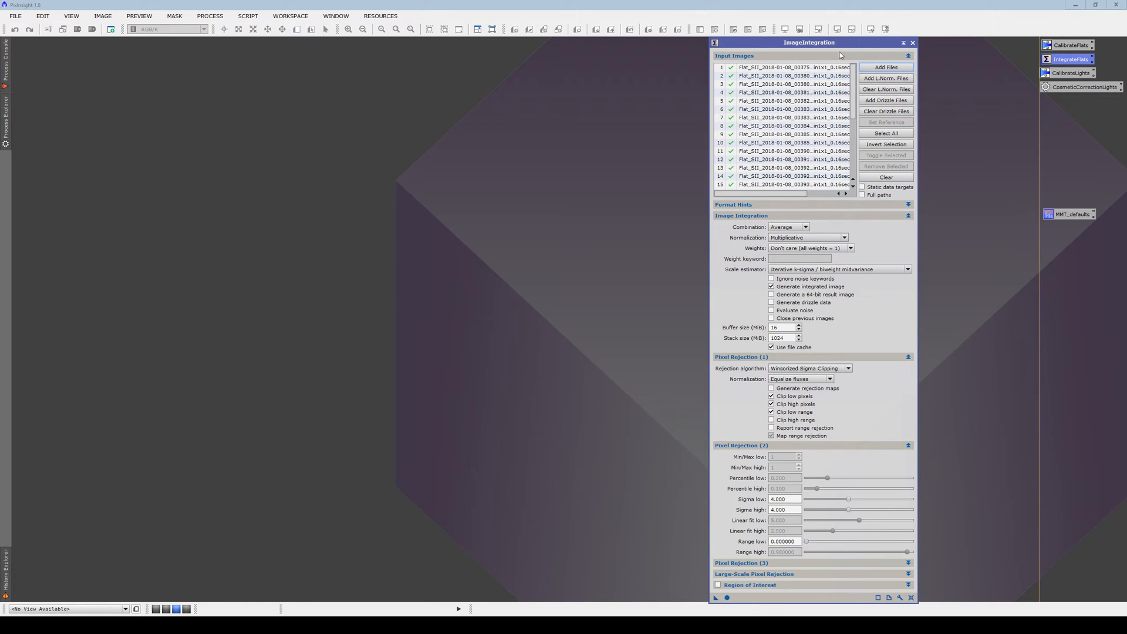
pyautogui.moveTo(828, 47); pyautogui.dragTo(877, 19)
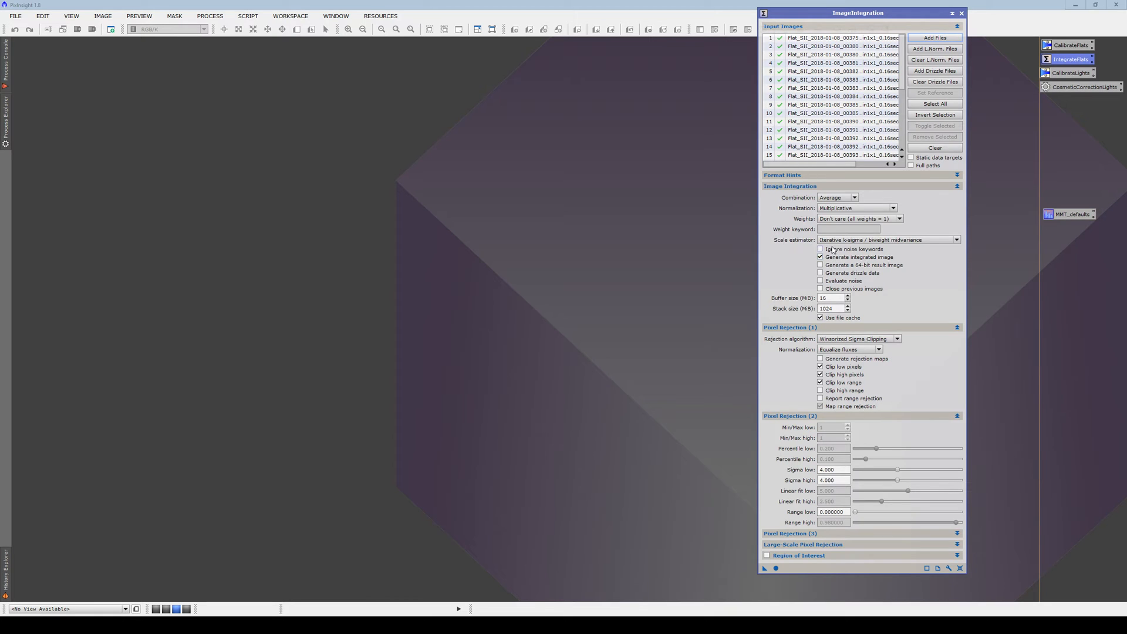
pyautogui.moveTo(824, 239)
pyautogui.click(776, 568)
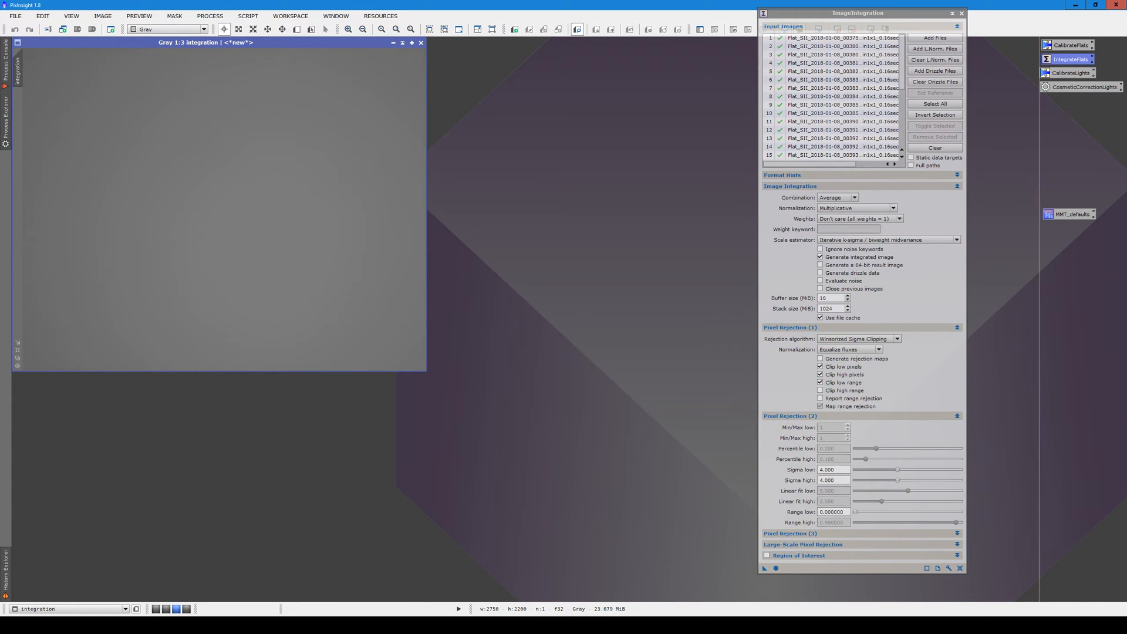
# Examine the Star Matching settings of the StarAlignment process, close it, and move the integration image closer to the workspace centre
pyautogui.click(209, 16)
pyautogui.moveTo(279, 214)
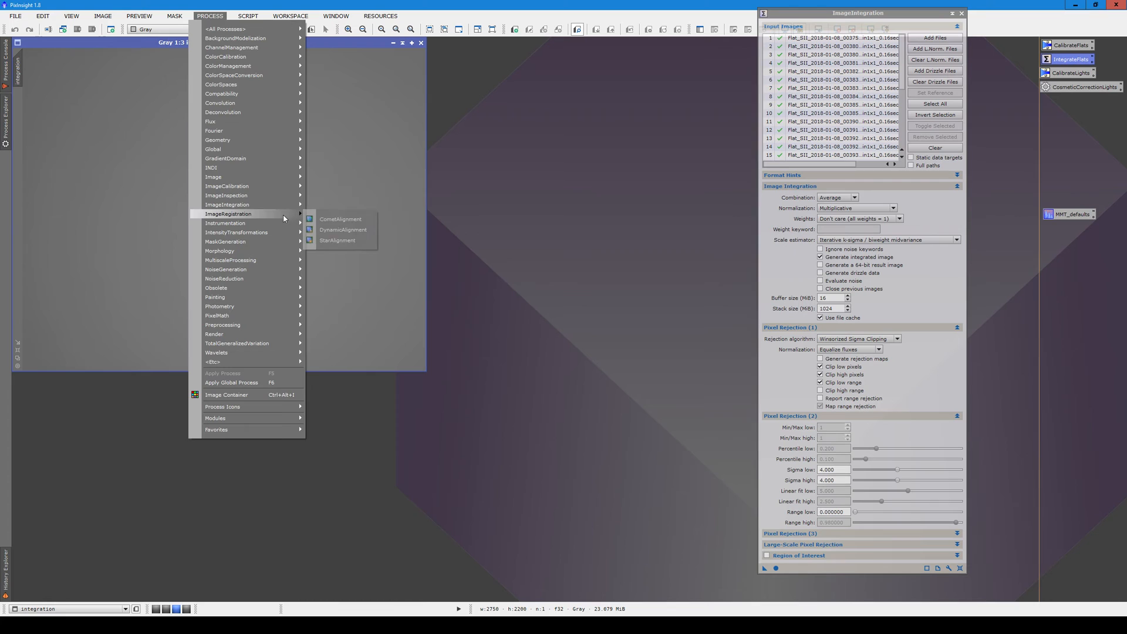
pyautogui.click(343, 243)
pyautogui.moveTo(400, 125); pyautogui.dragTo(638, 120)
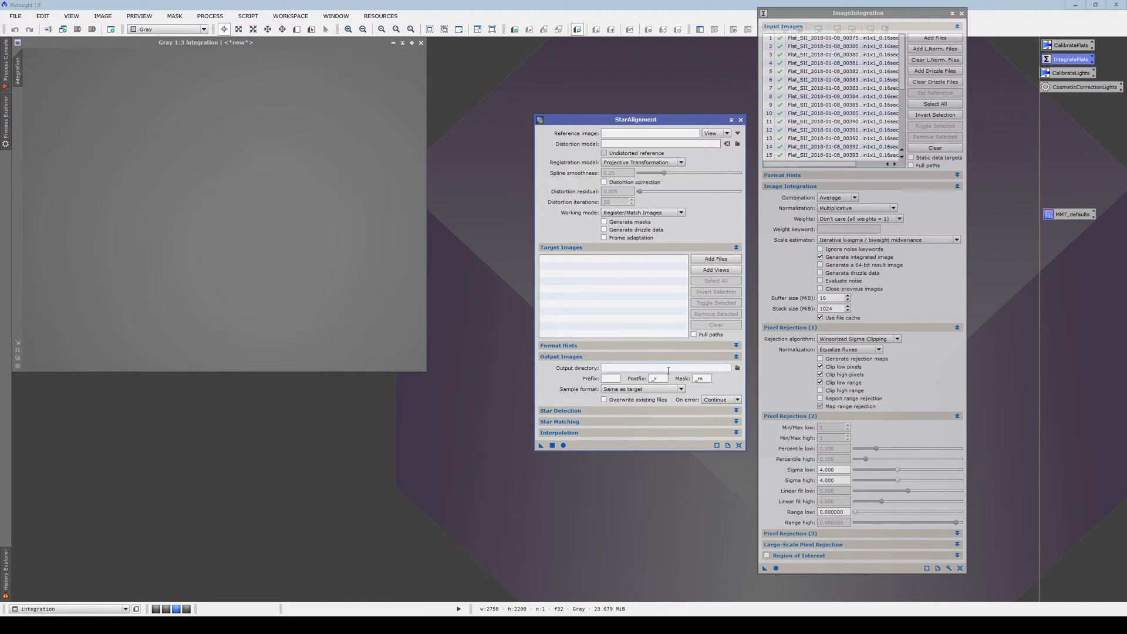
pyautogui.click(576, 424)
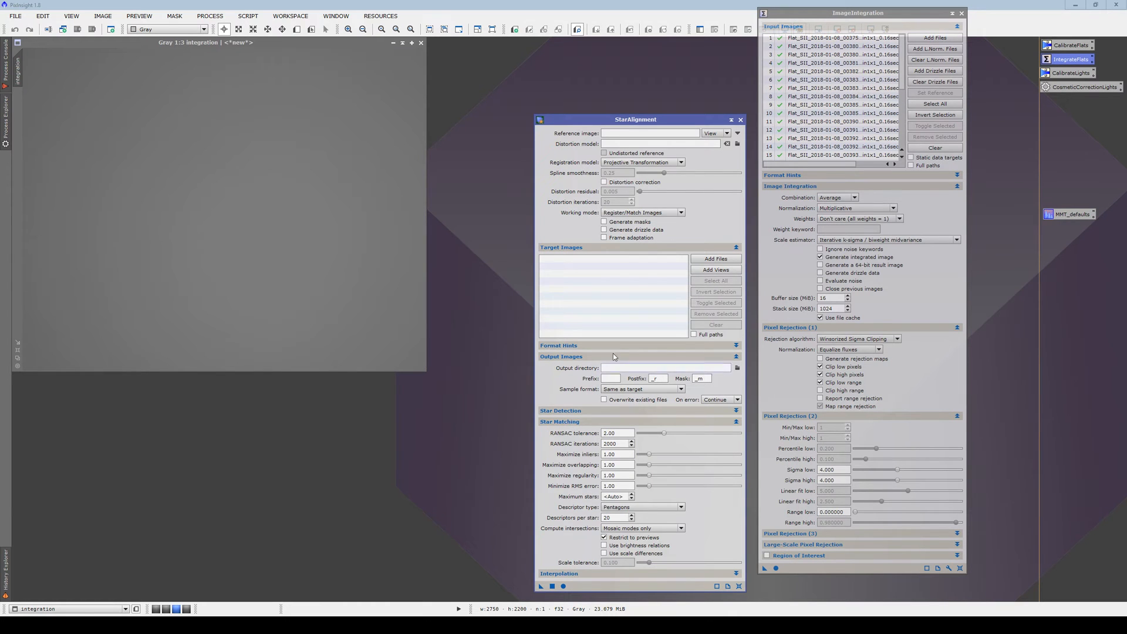
pyautogui.moveTo(646, 124); pyautogui.dragTo(629, 57)
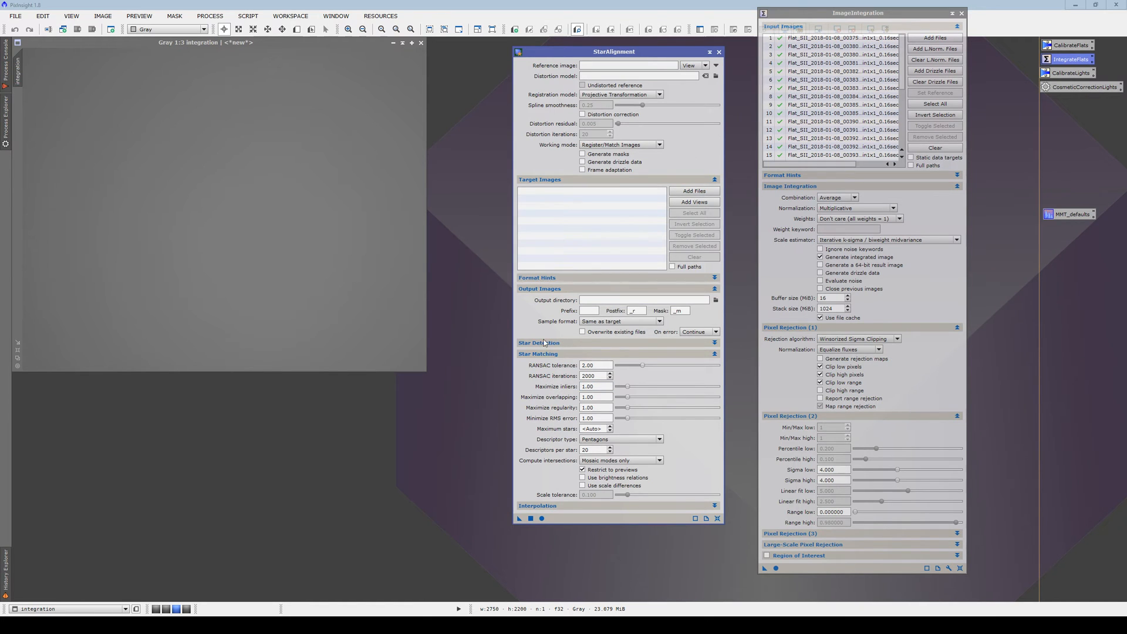
pyautogui.click(535, 354)
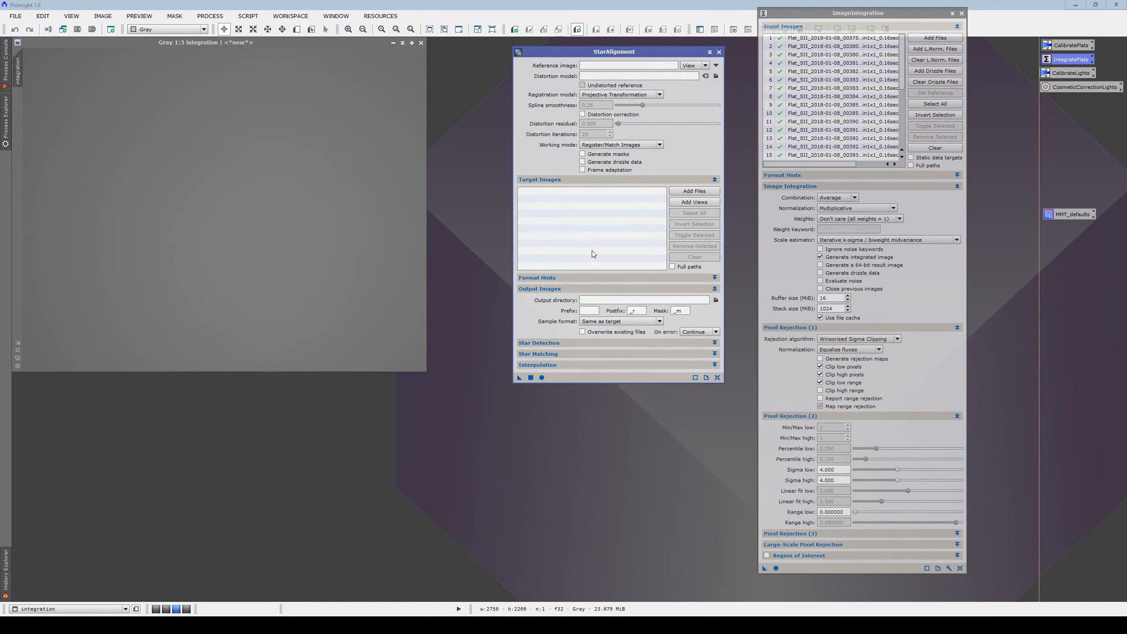
pyautogui.click(720, 52)
pyautogui.moveTo(355, 42); pyautogui.dragTo(544, 86)
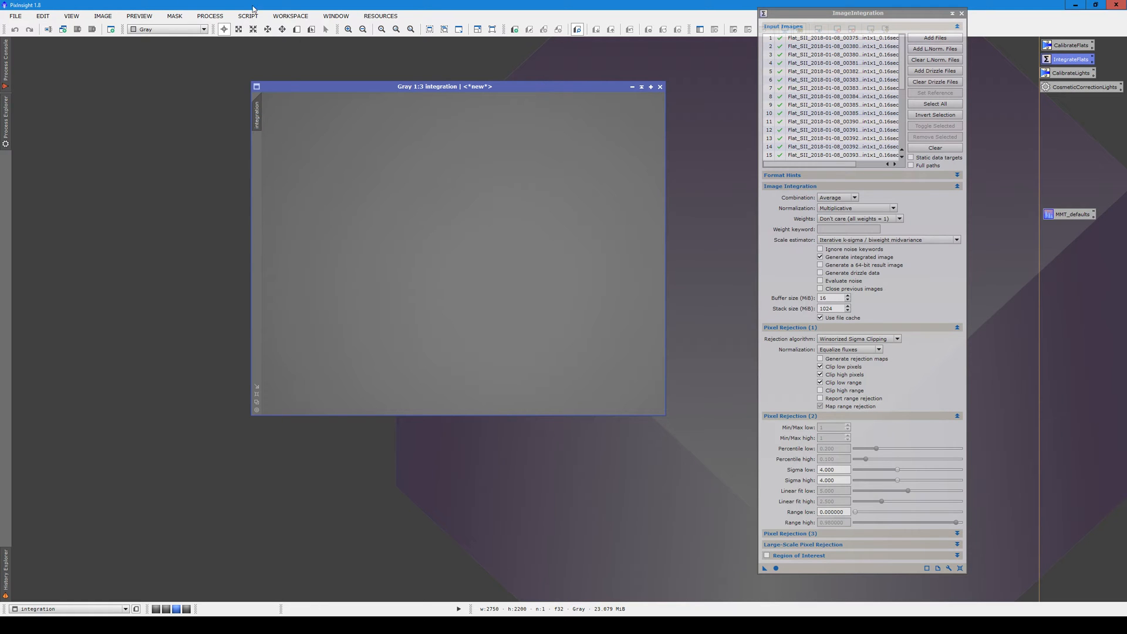
pyautogui.click(290, 16)
pyautogui.moveTo(248, 16)
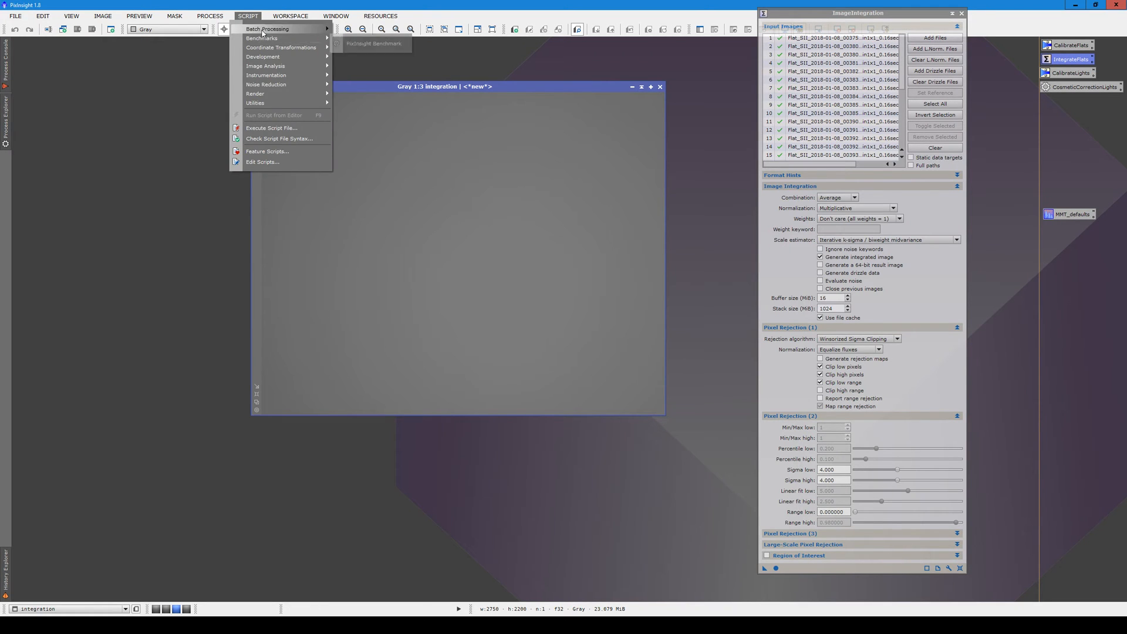
pyautogui.moveTo(282, 28)
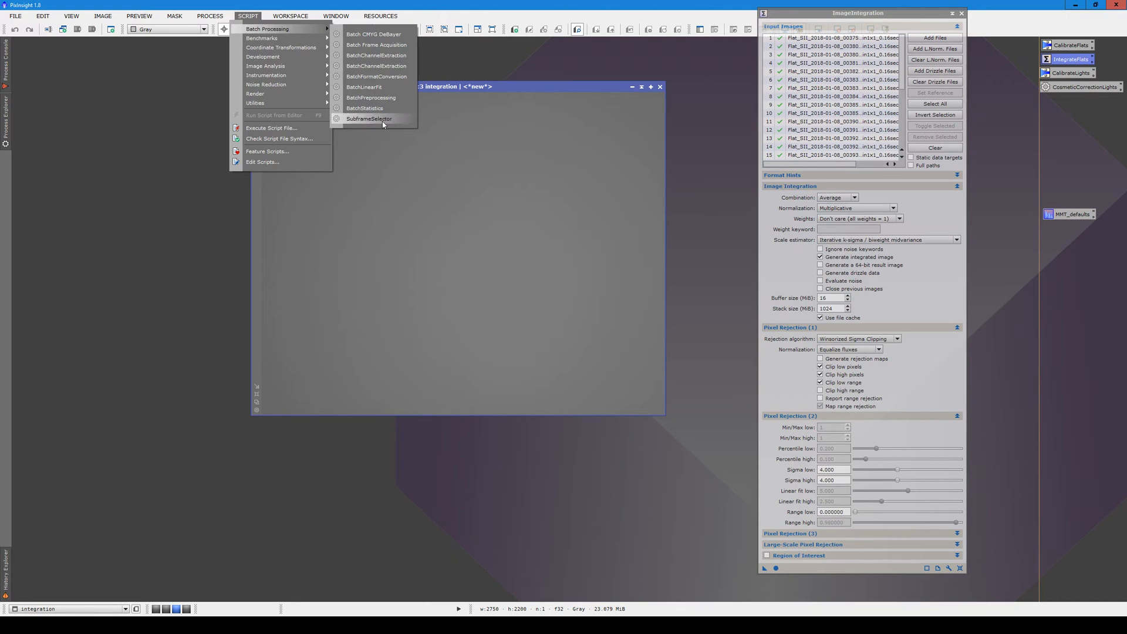
pyautogui.click(589, 162)
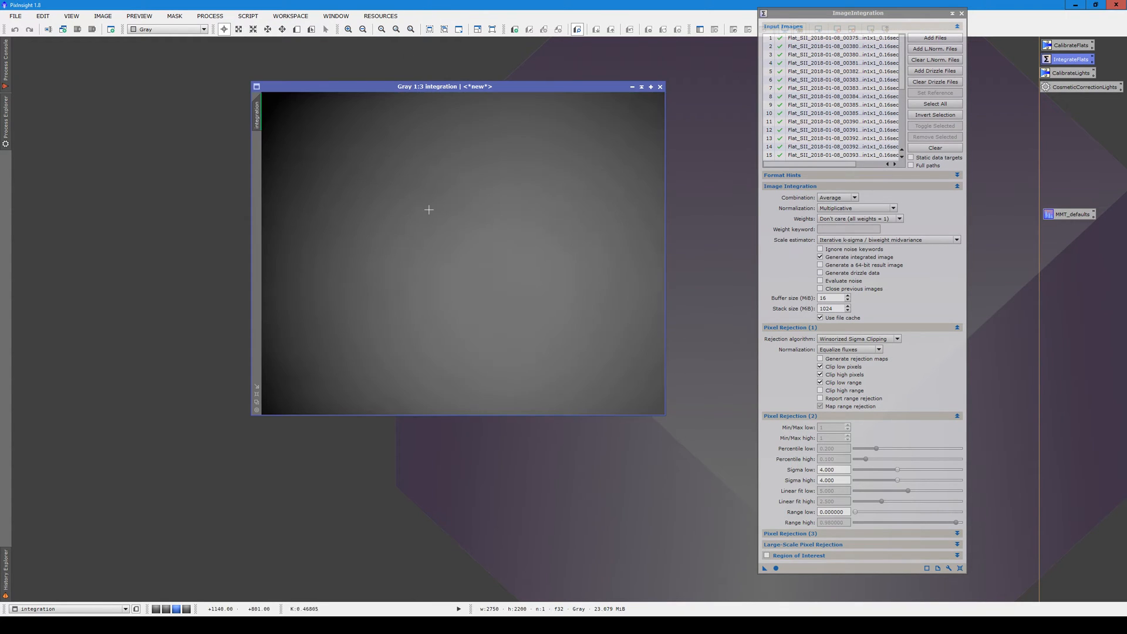
# Save the integrated B flat as Flat_B.xisf in the m42 objects folder, accepting the default XISF options
pyautogui.hotkey('ctrl', 'shift', 's')
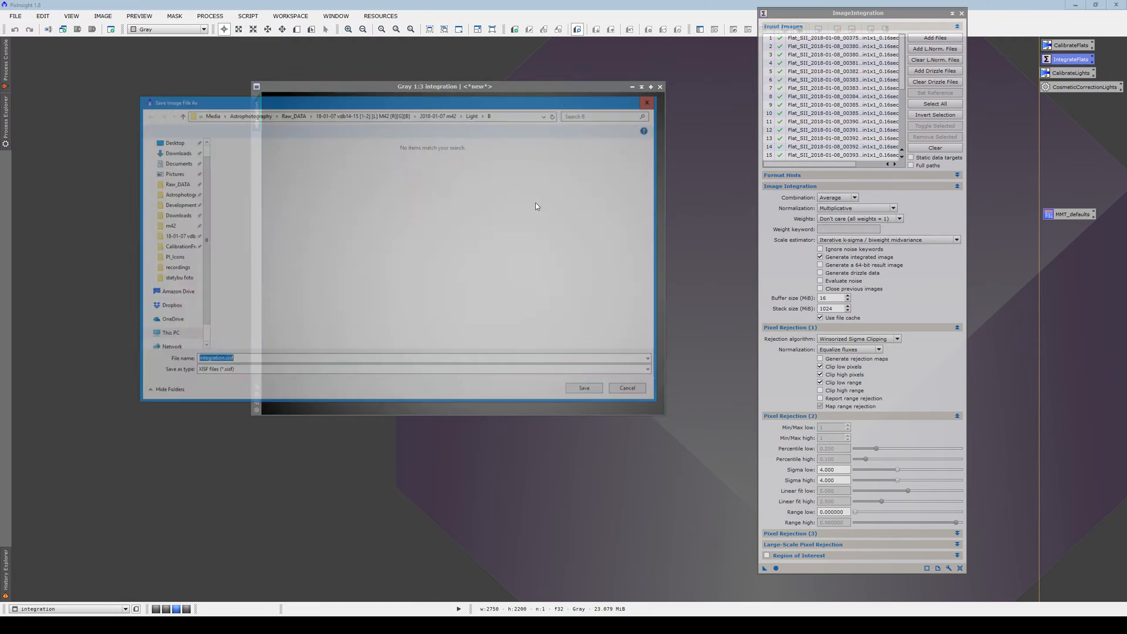
pyautogui.moveTo(491, 97); pyautogui.dragTo(699, 95)
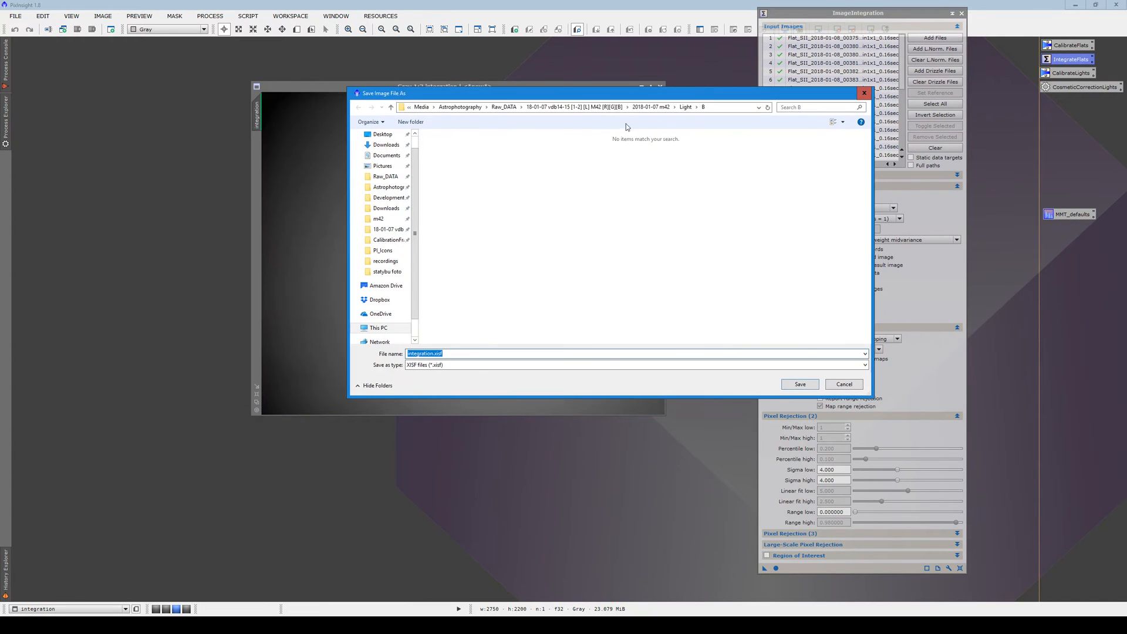
pyautogui.click(378, 219)
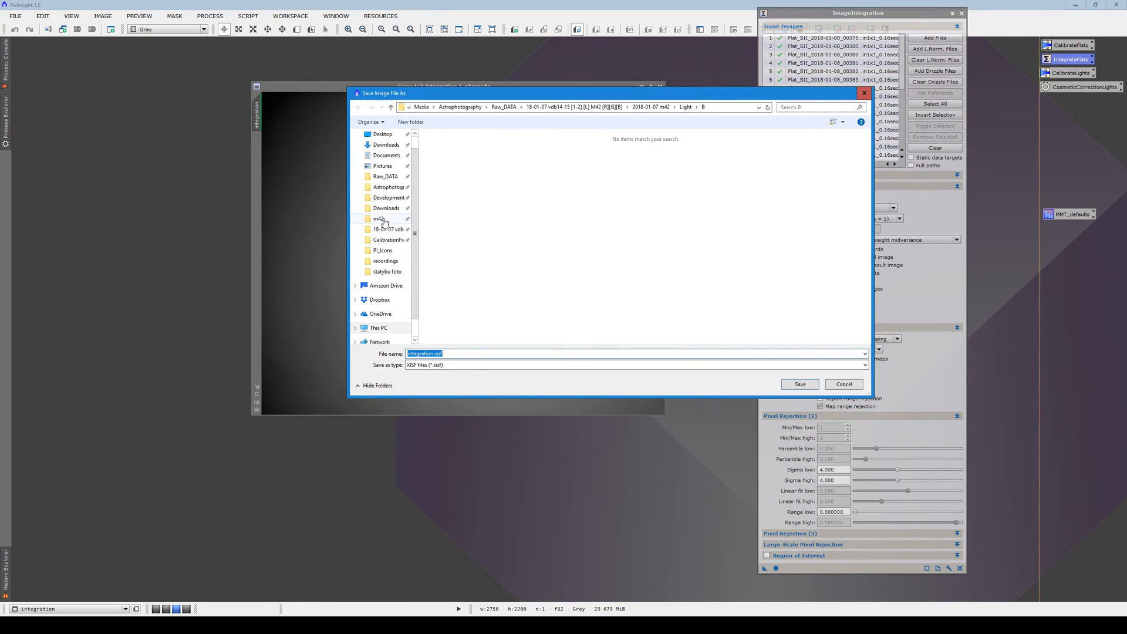
pyautogui.doubleClick(458, 353)
pyautogui.moveTo(761, 98); pyautogui.dragTo(665, 133)
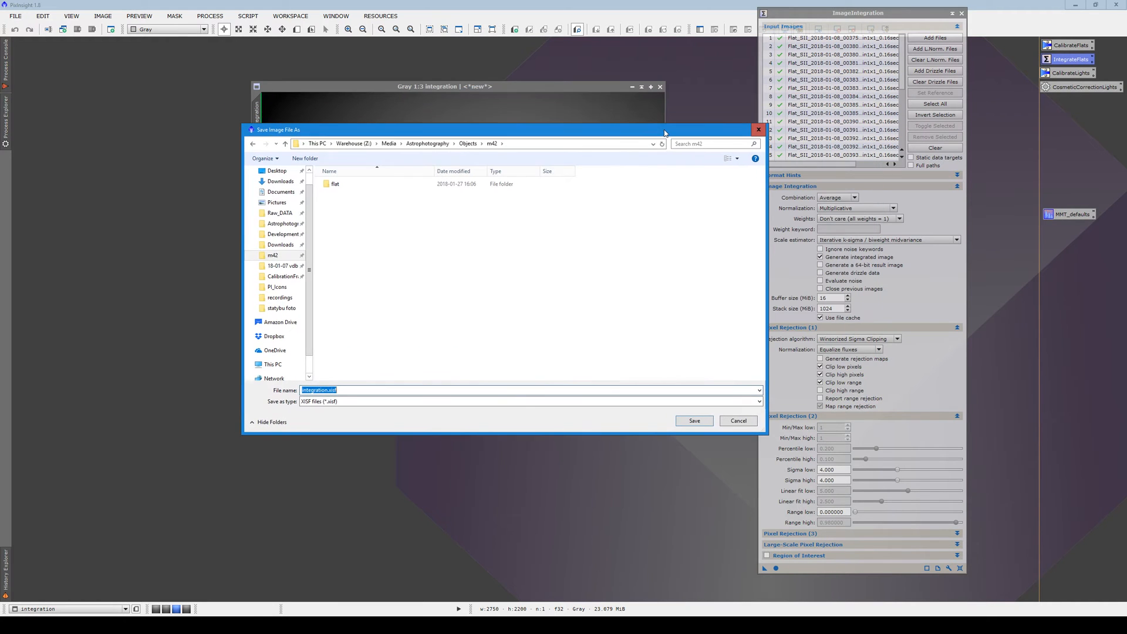
pyautogui.press('Return')
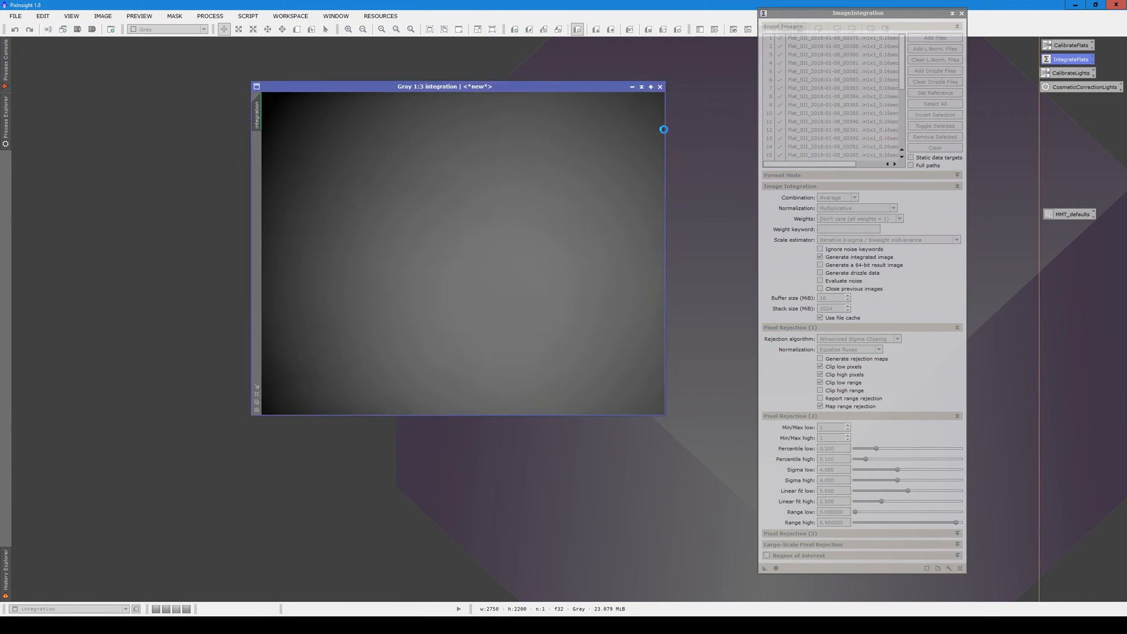
pyautogui.click(582, 413)
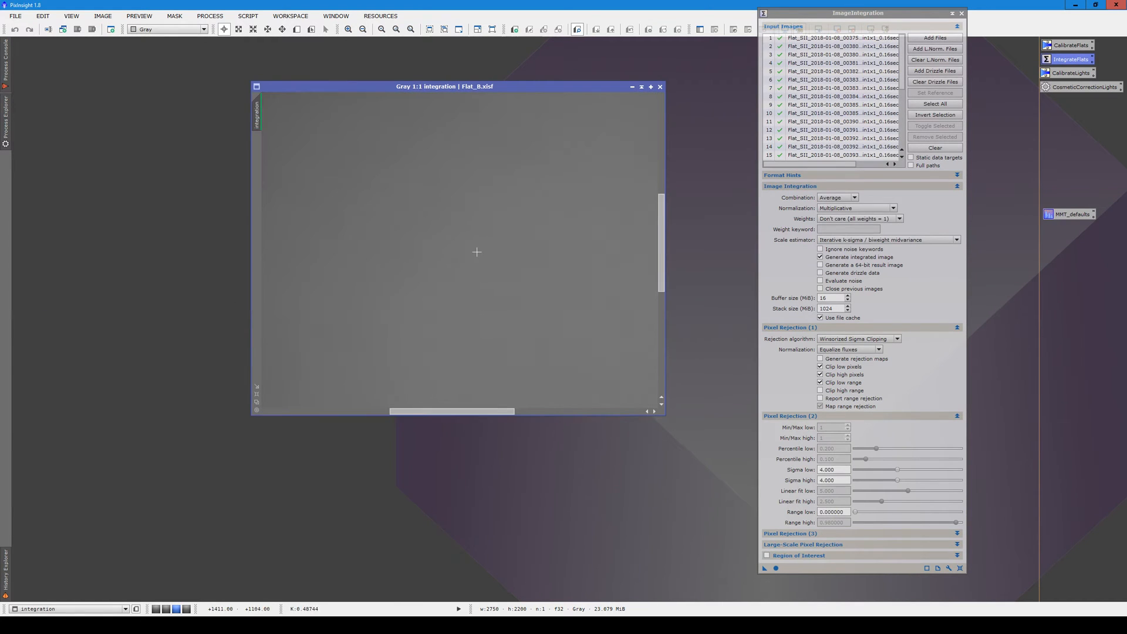
# Inspect the Flat_B master at different magnifications and close its image
pyautogui.scroll(2, 477, 249)
pyautogui.scroll(-2, 490, 370)
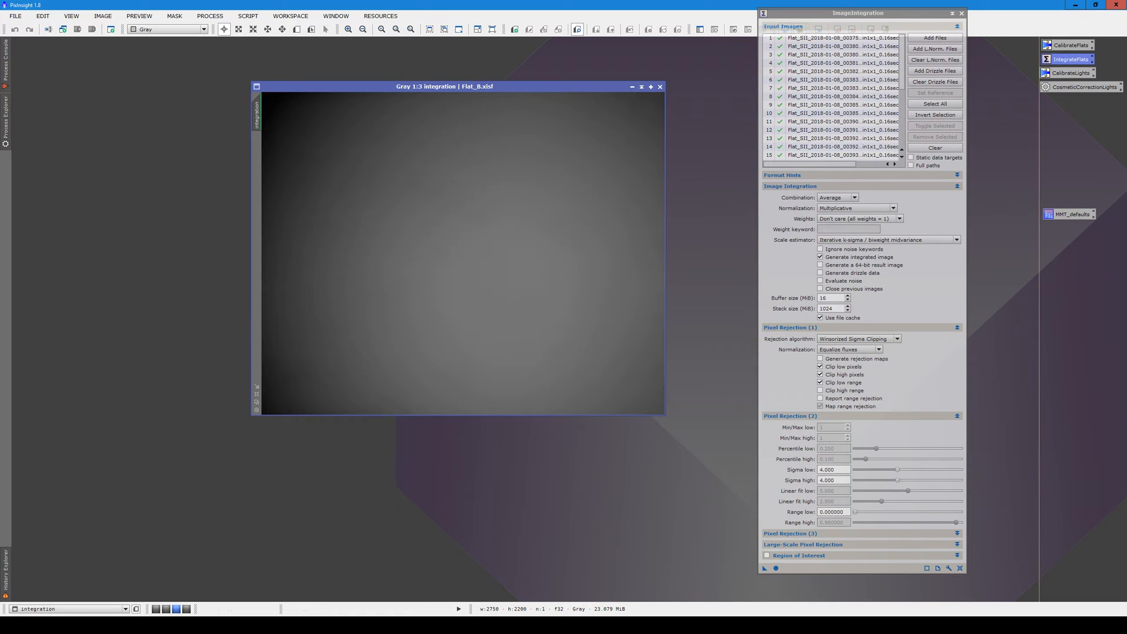
pyautogui.click(660, 86)
# Replace the ImageIntegration input images with all calibrated flats from m42/flat/G and integrate them
pyautogui.click(933, 148)
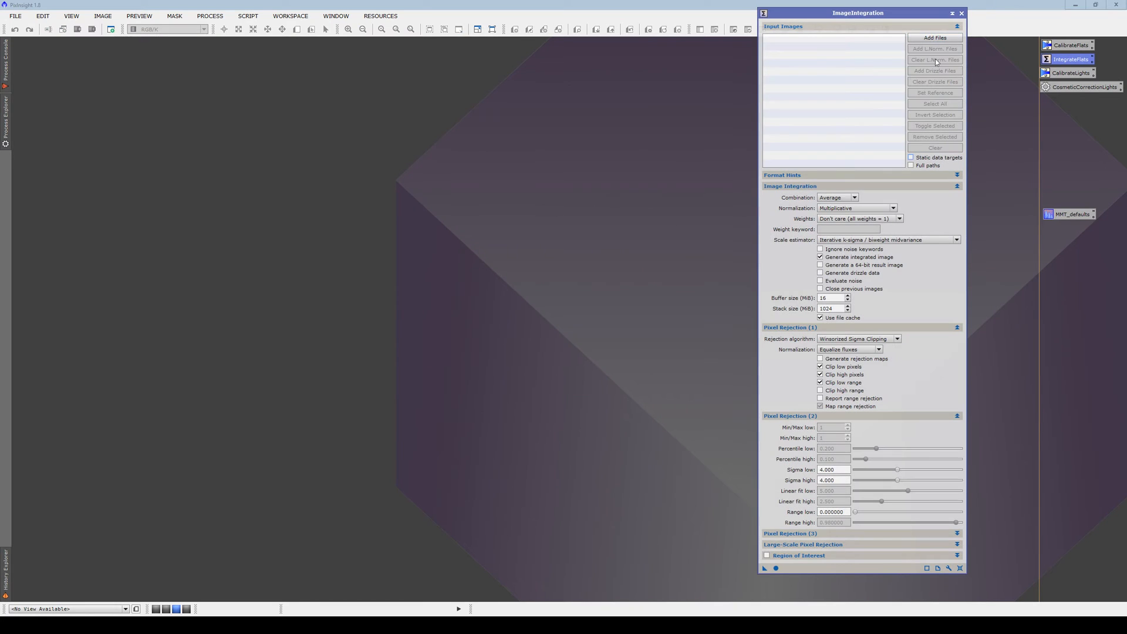
pyautogui.click(925, 38)
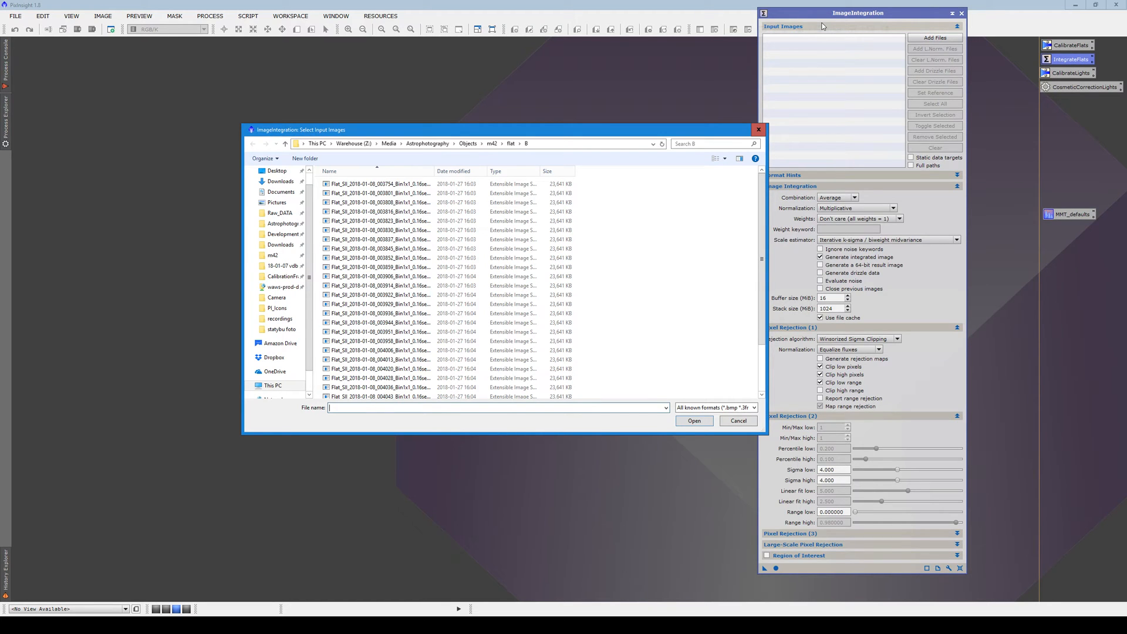
pyautogui.click(510, 143)
pyautogui.doubleClick(471, 183)
pyautogui.hotkey('ctrl', 'a')
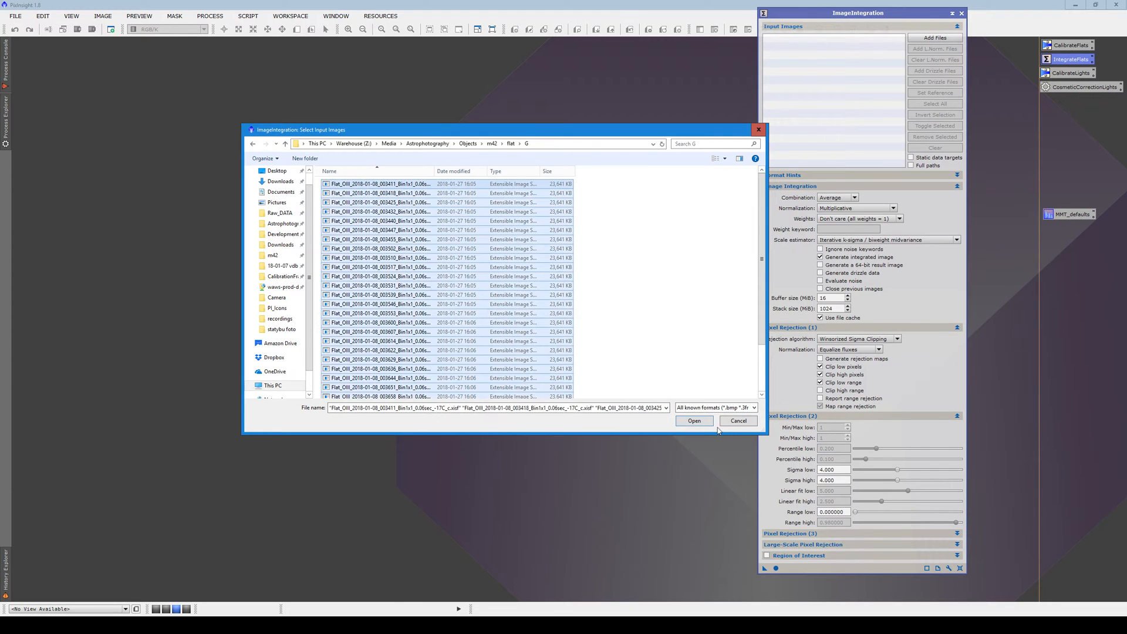
pyautogui.press('Return')
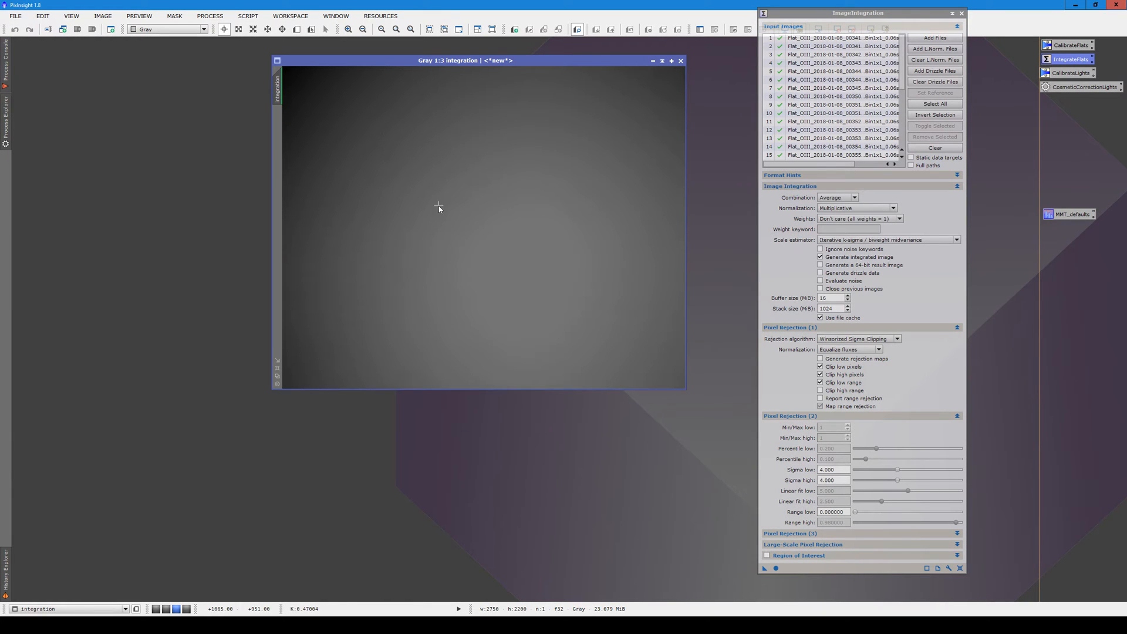
# Save the integrated G flat as Flat_G.xisf in the m42 folder with the default XISF options and close the image
pyautogui.hotkey('ctrl', 'shift', 's')
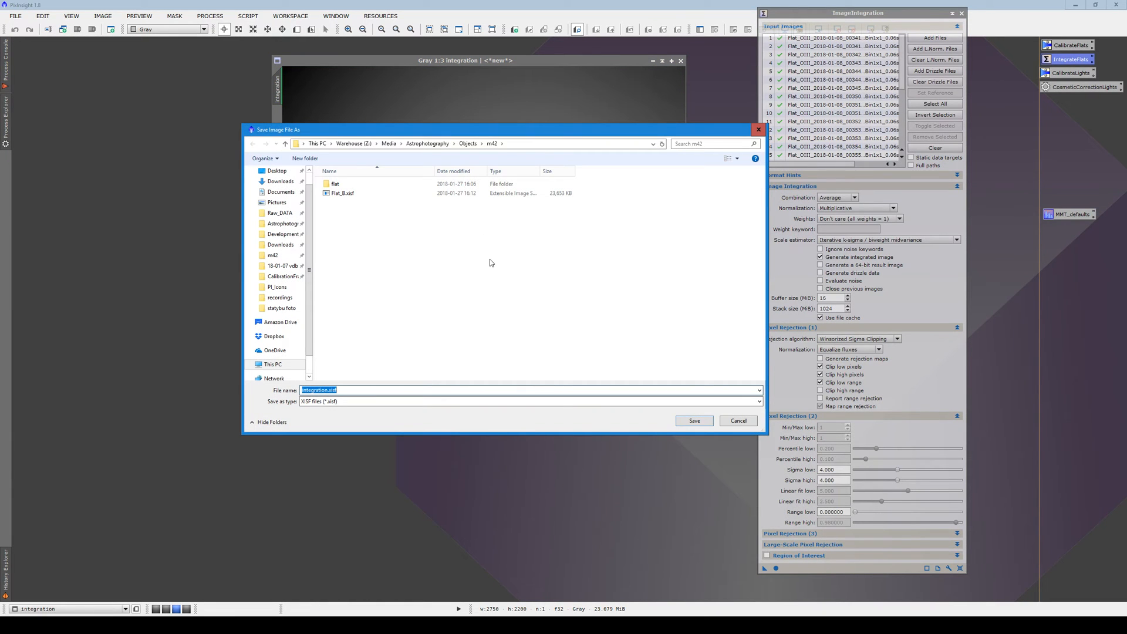
pyautogui.write('Flat_')
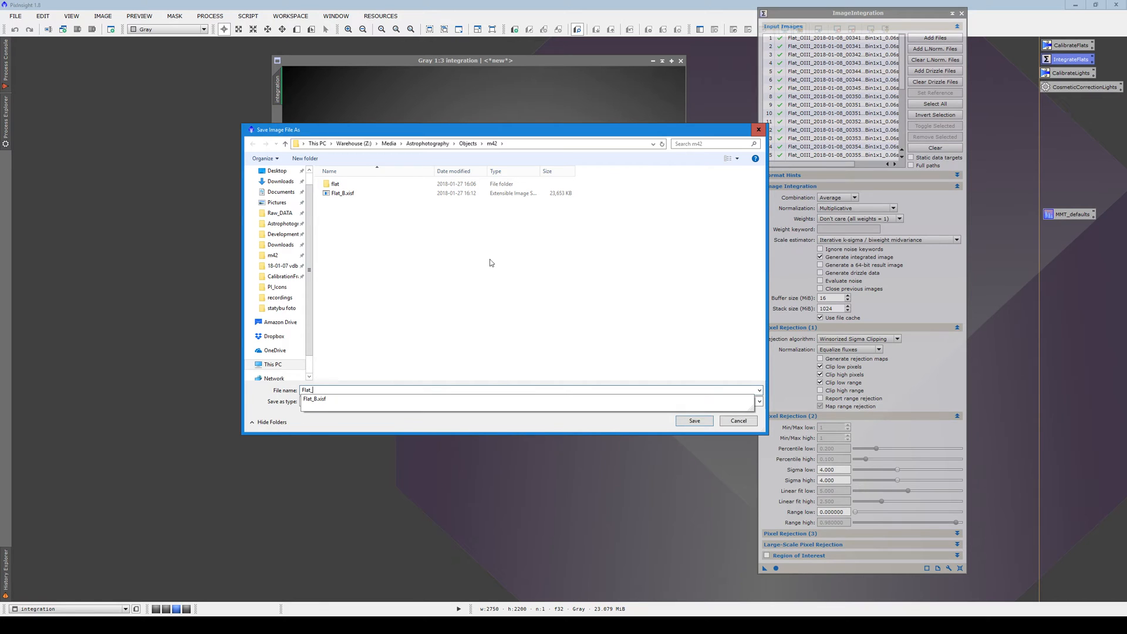
pyautogui.write('G')
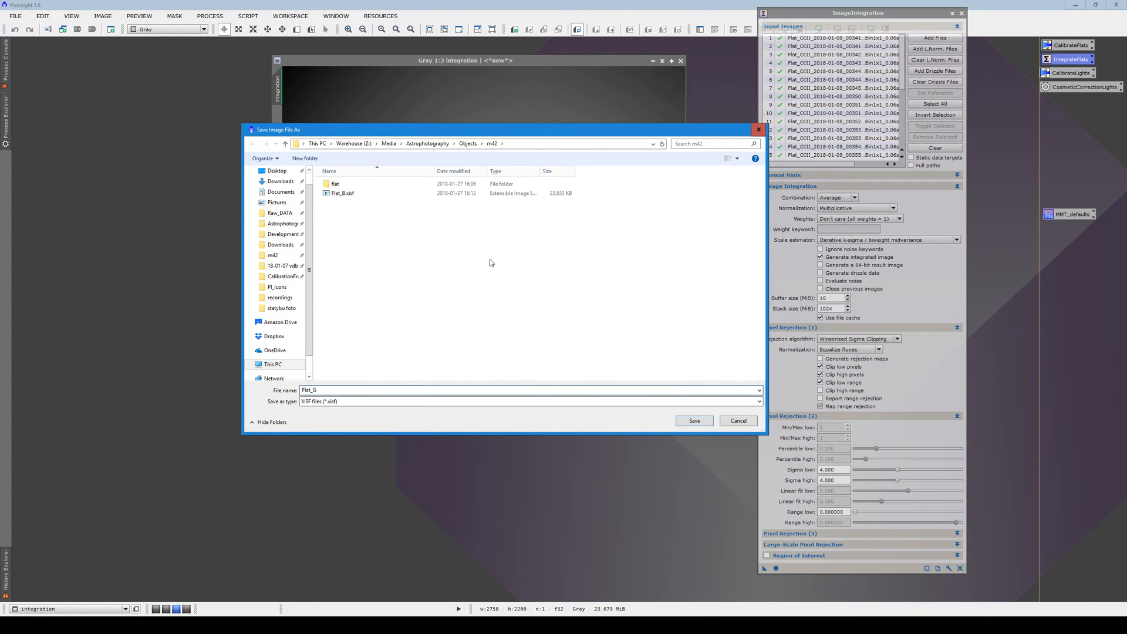
pyautogui.press('Return')
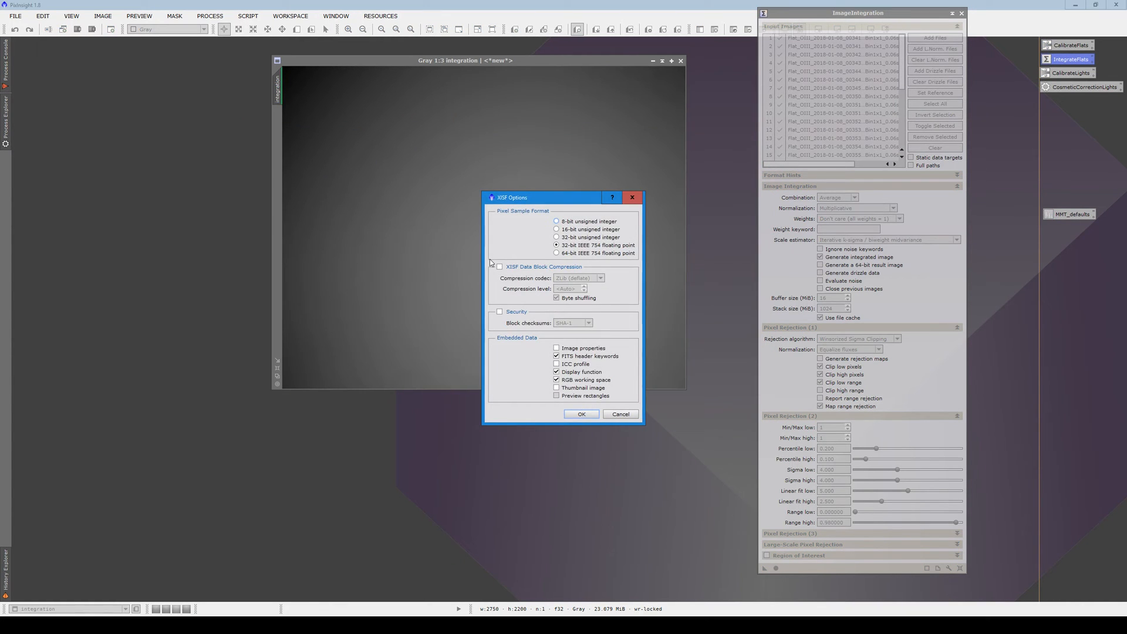
pyautogui.press('Return')
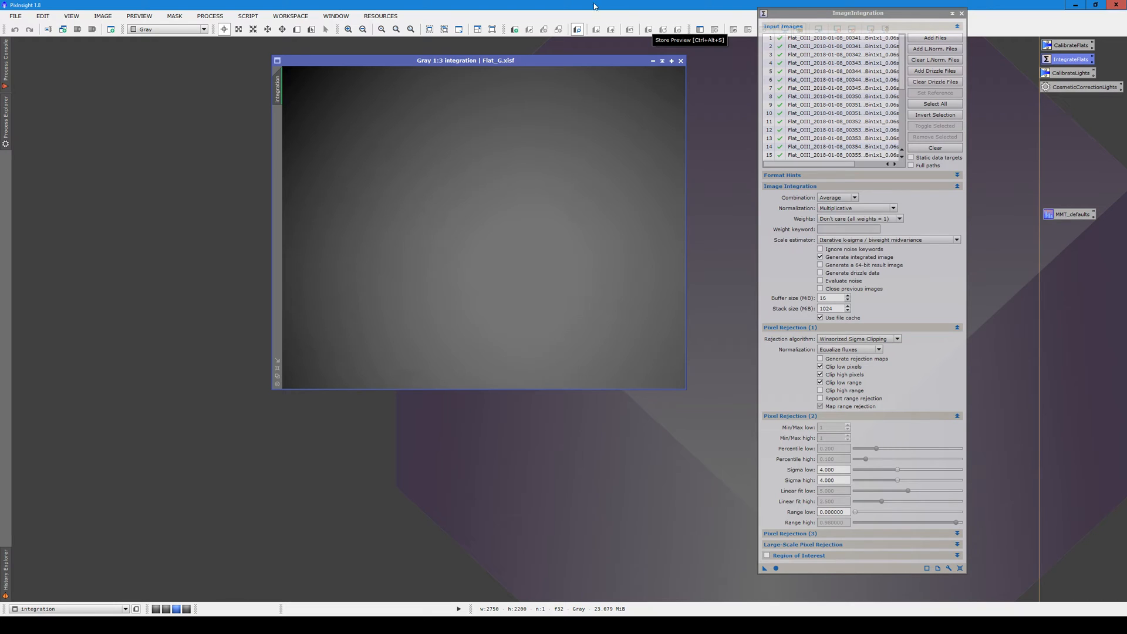
pyautogui.click(681, 61)
# Replace the ImageIntegration input images with all calibrated flats from m42/flat/R and run the integration globally
pyautogui.click(927, 149)
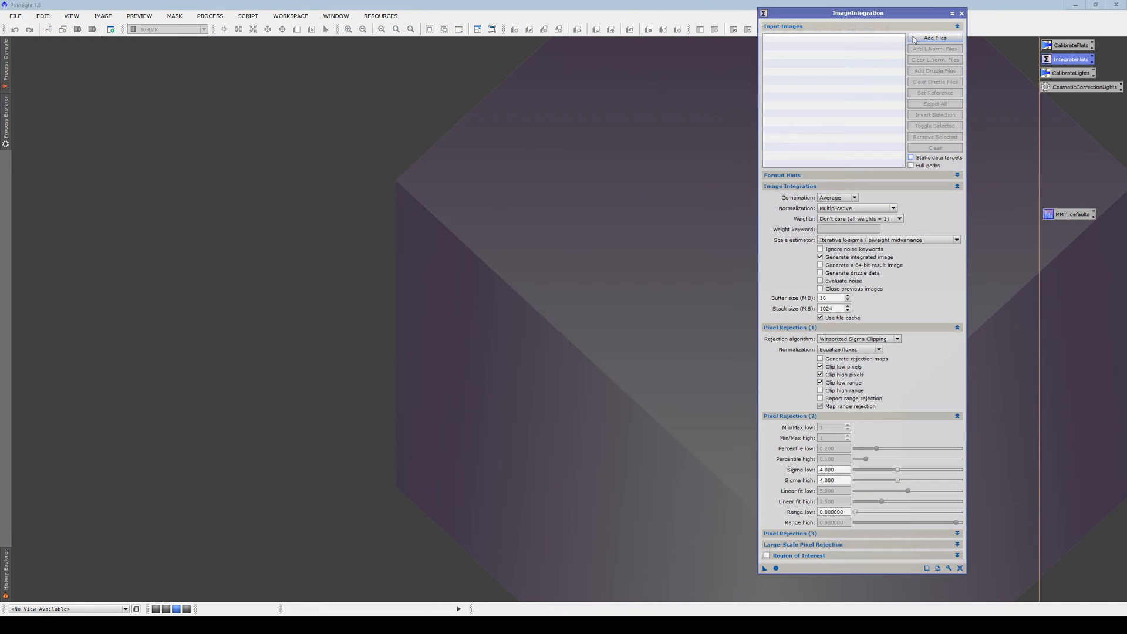
pyautogui.click(913, 36)
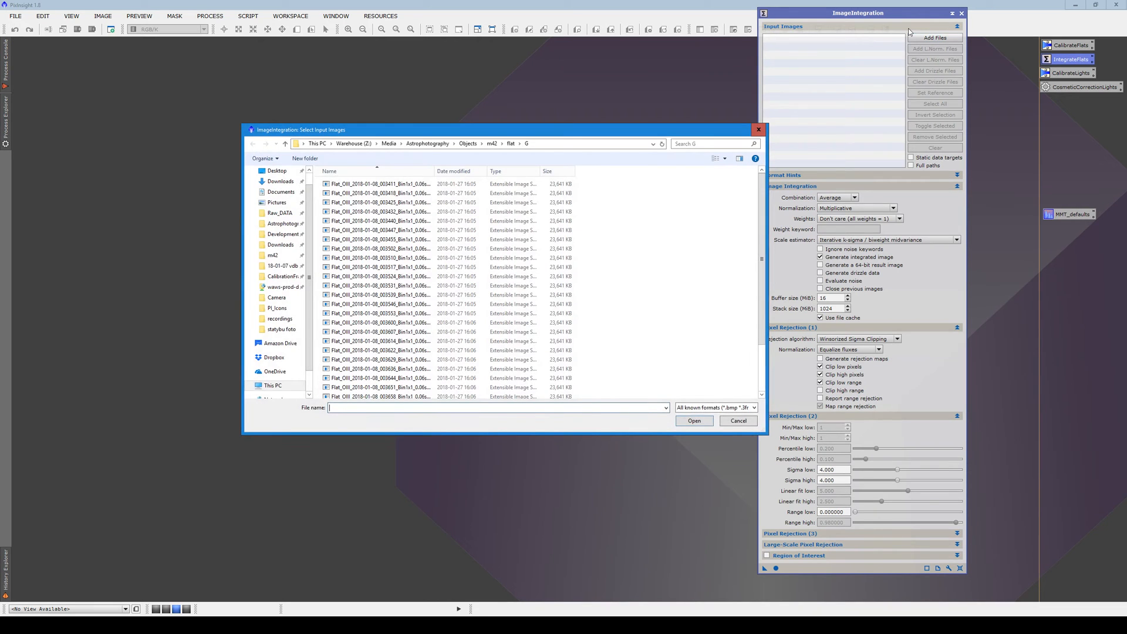
pyautogui.click(509, 144)
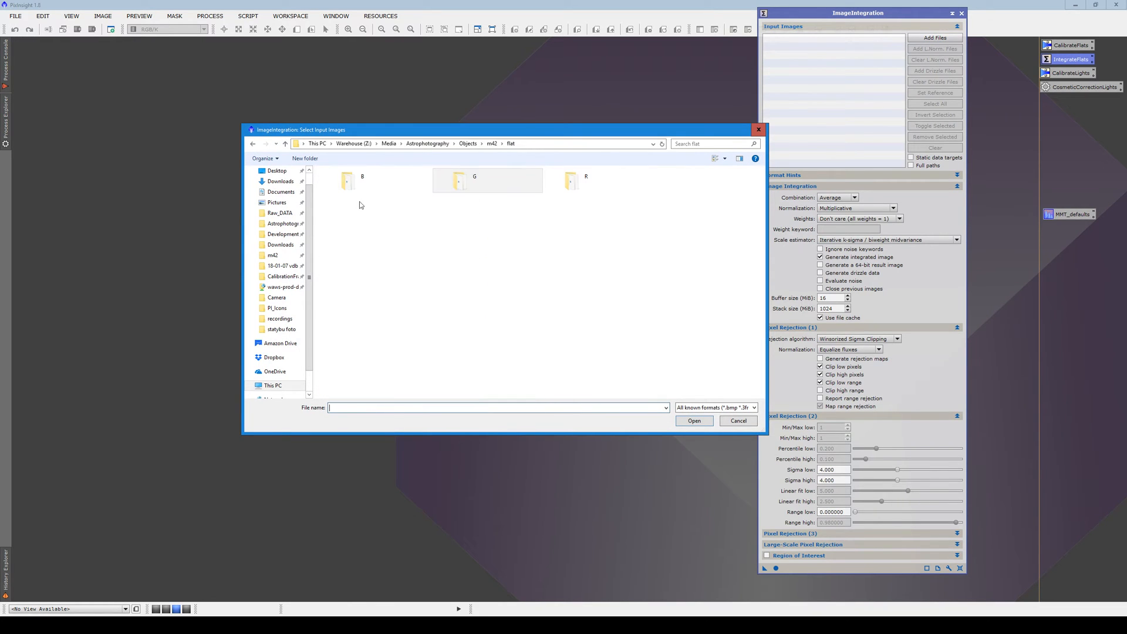
pyautogui.doubleClick(571, 189)
pyautogui.hotkey('ctrl', 'a')
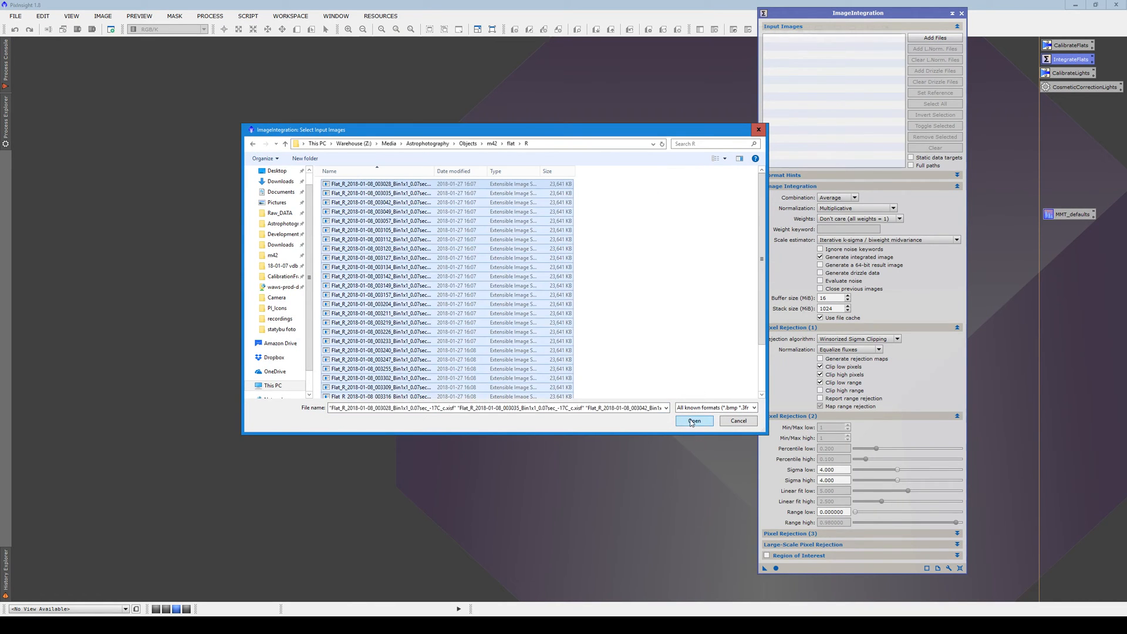
pyautogui.press('Return')
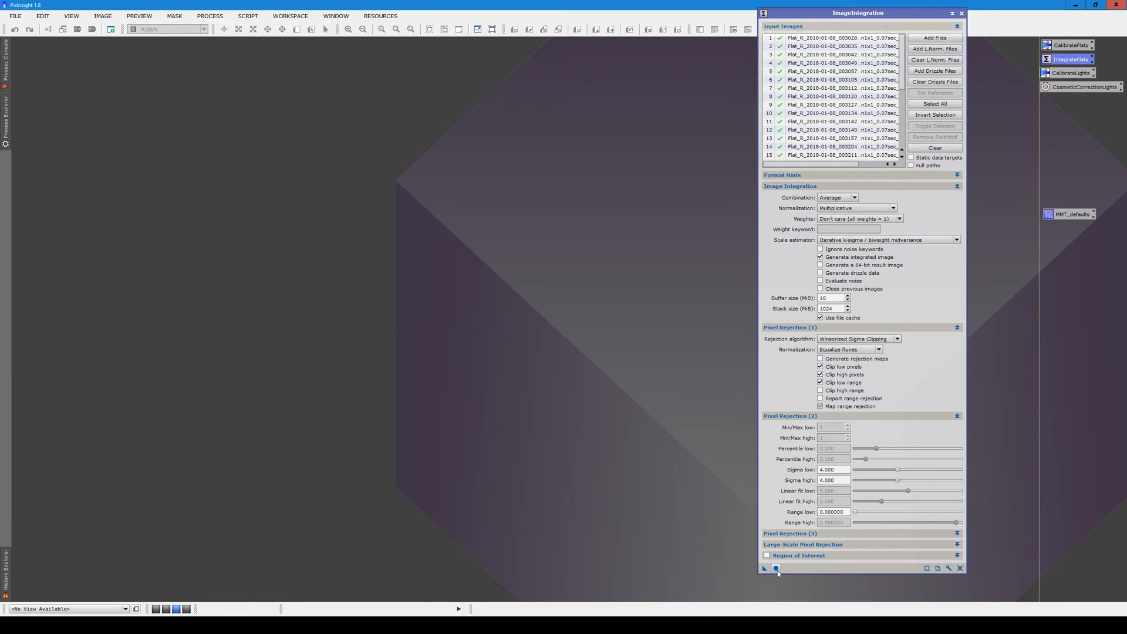
pyautogui.click(776, 569)
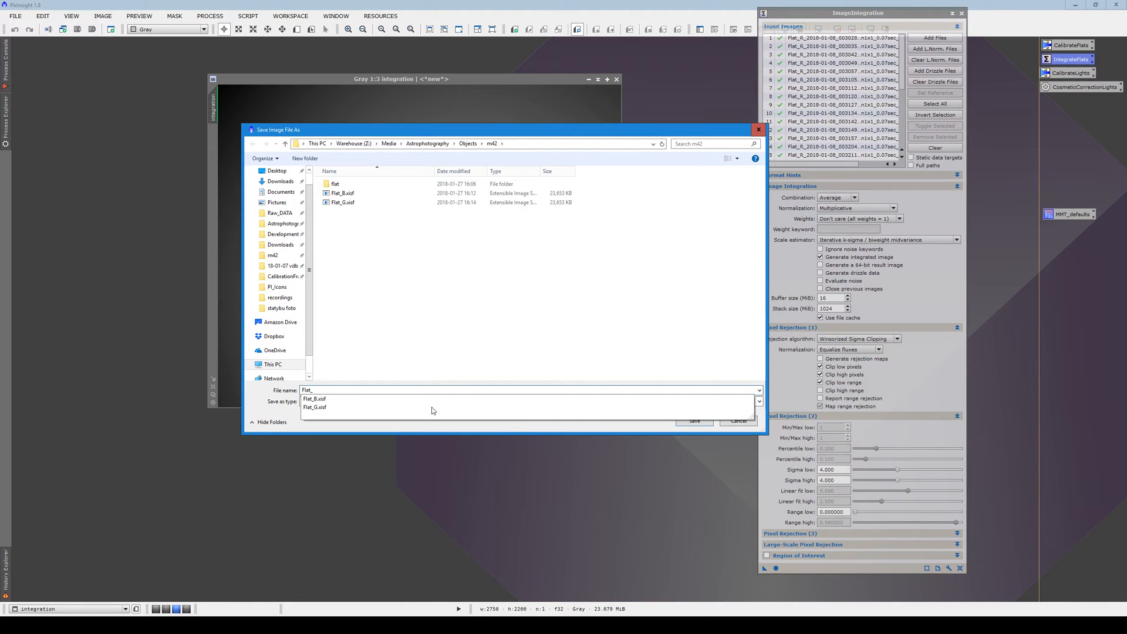
# Save the integrated R flat as Flat_R.xisf with the default XISF options, closing the image and ImageIntegration
pyautogui.write('R')
pyautogui.press('Return')
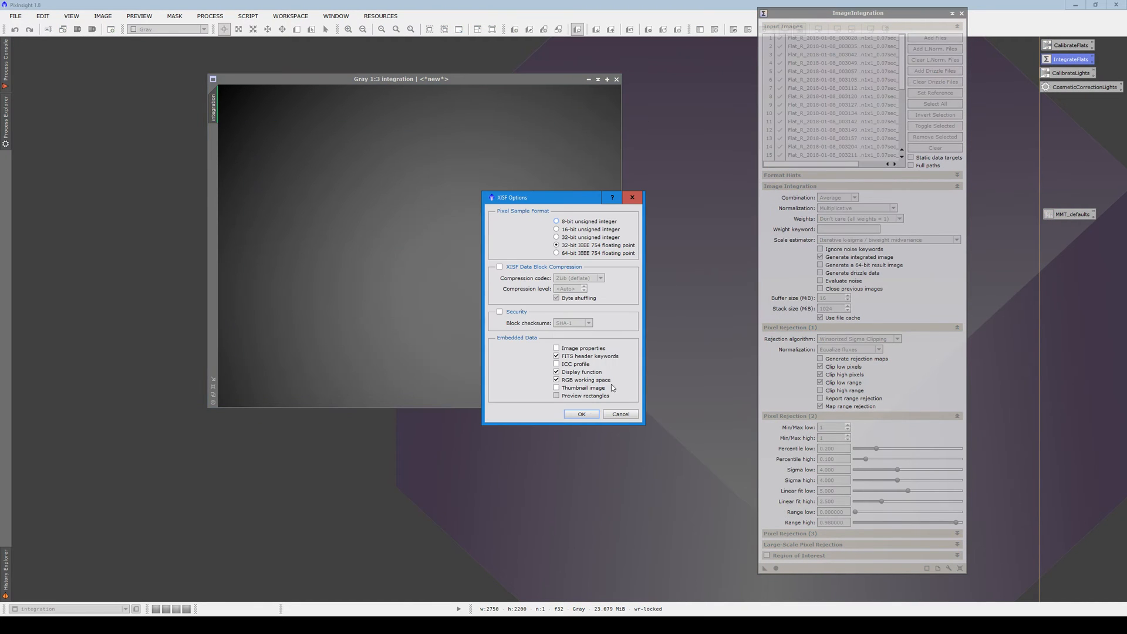
pyautogui.click(583, 417)
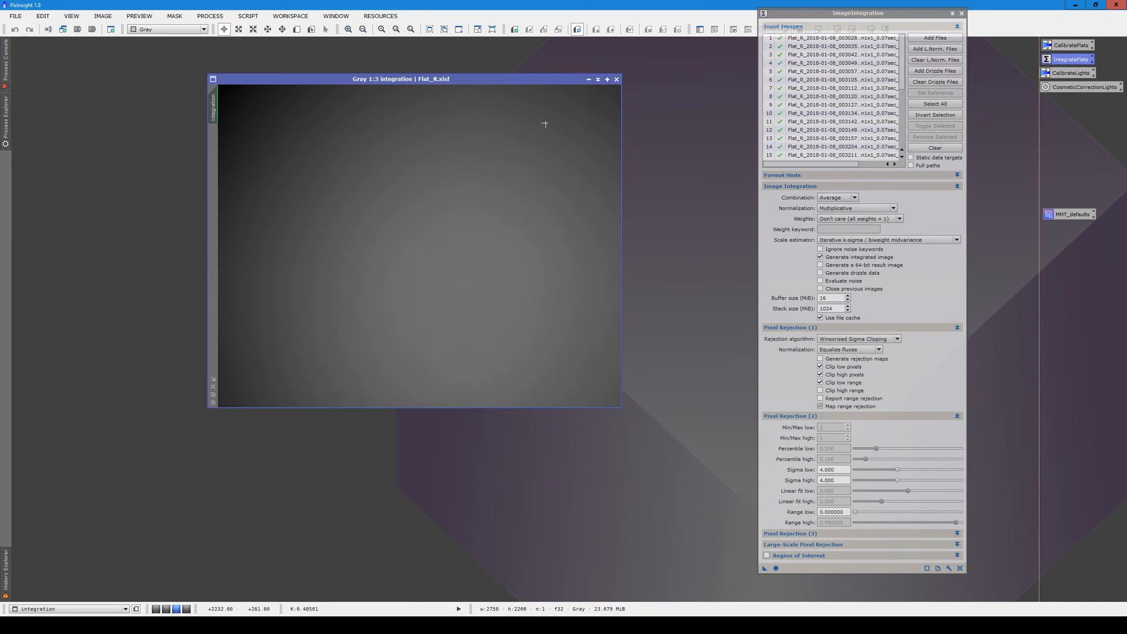
pyautogui.click(616, 79)
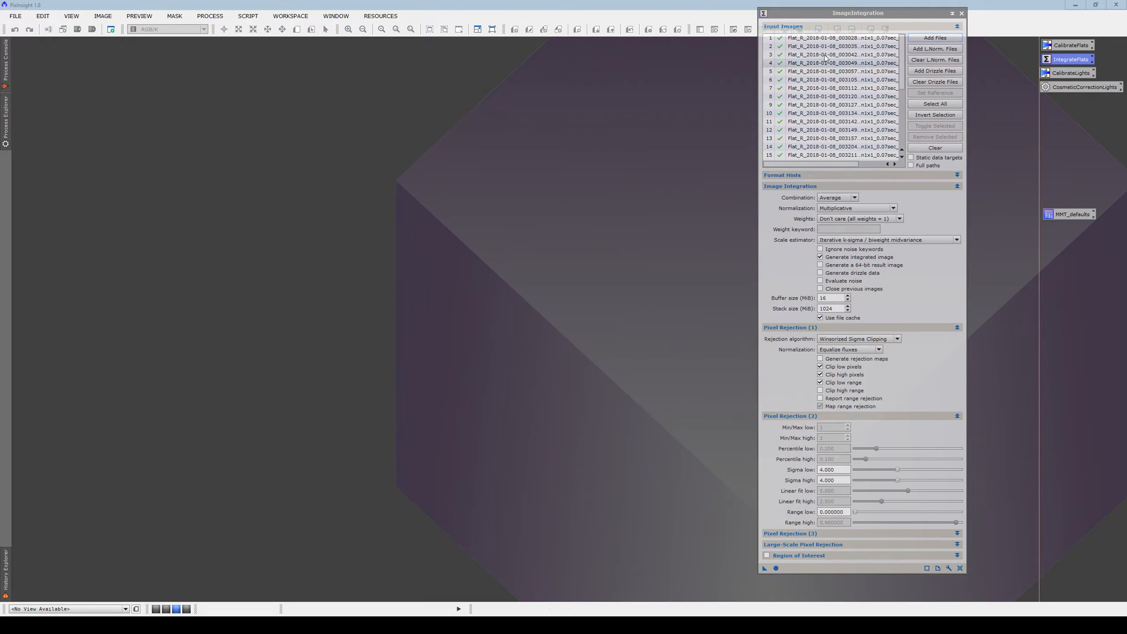
pyautogui.click(962, 14)
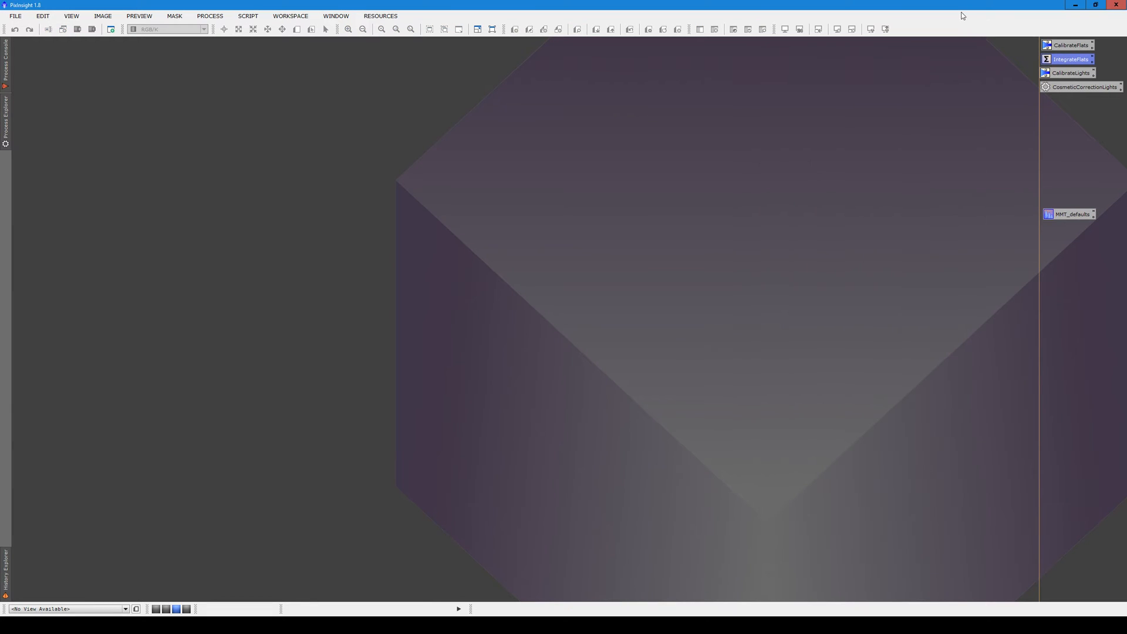
# Open the saved CalibrateLights process and clear all of its target frames
pyautogui.doubleClick(1068, 73)
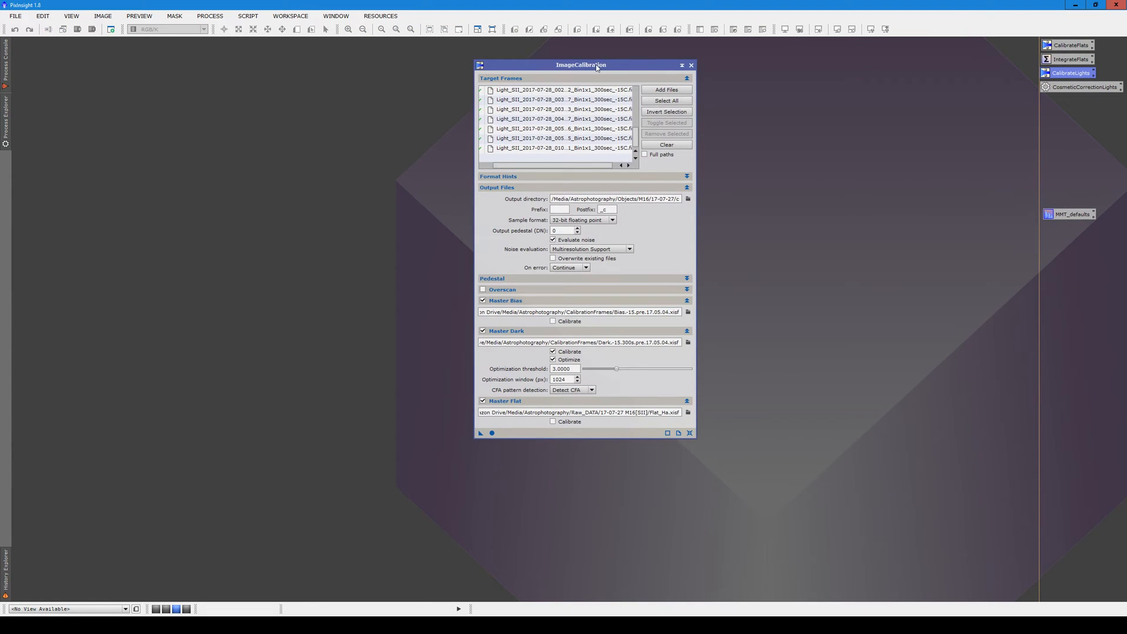
pyautogui.click(511, 69)
pyautogui.moveTo(547, 67); pyautogui.dragTo(474, 65)
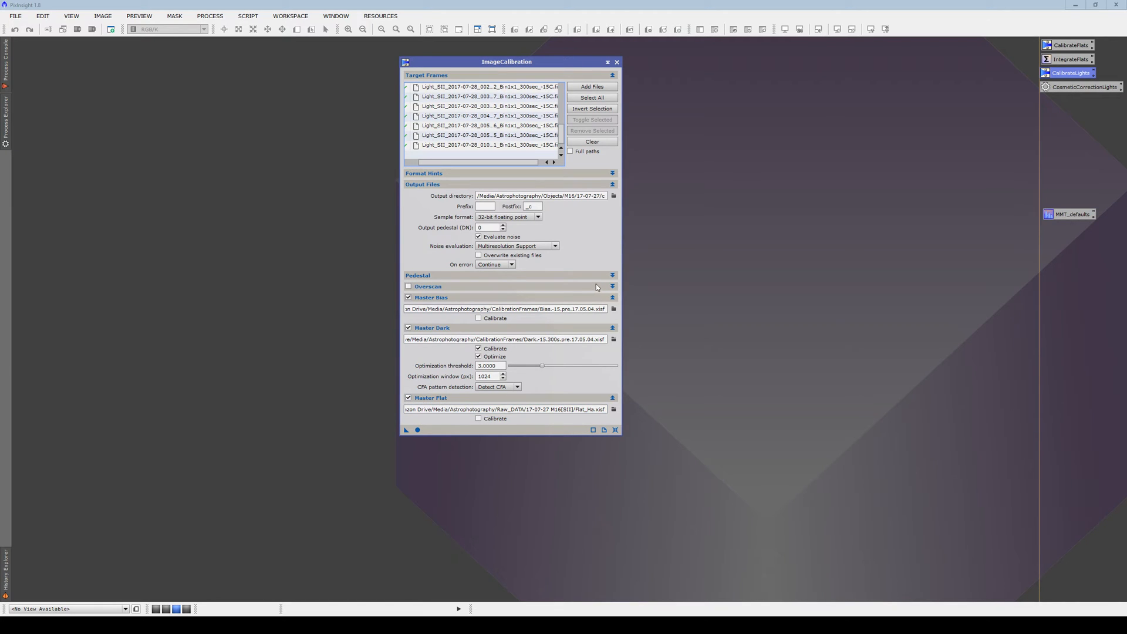
pyautogui.click(594, 143)
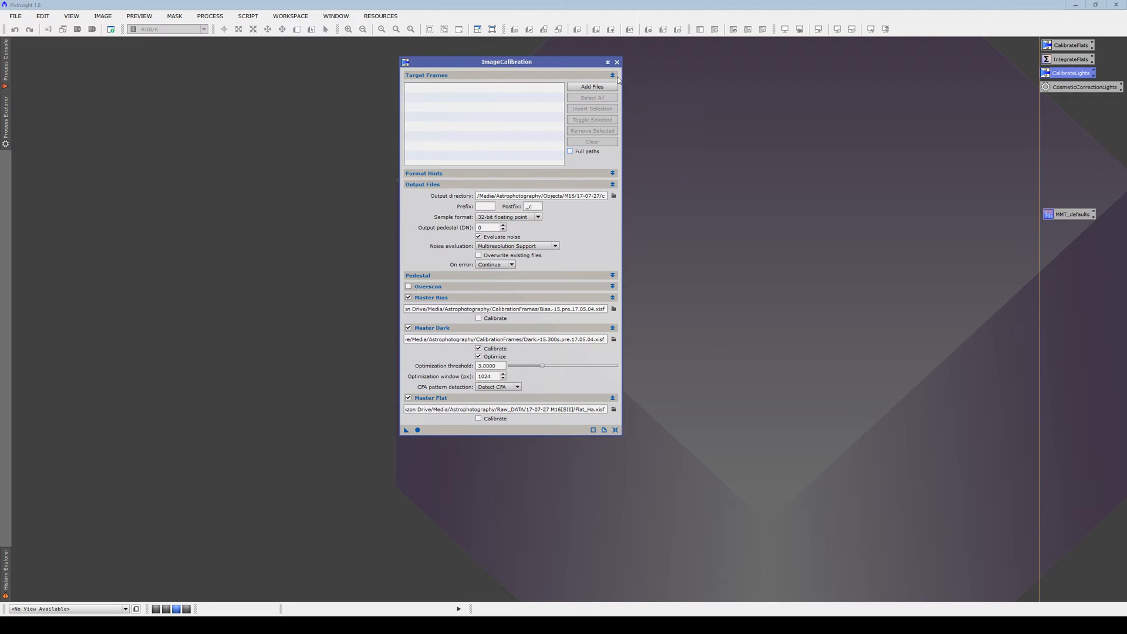
# Add all B light frames from the 2018-01-07 m42/Light/B raw data folder as calibration targets
pyautogui.click(593, 87)
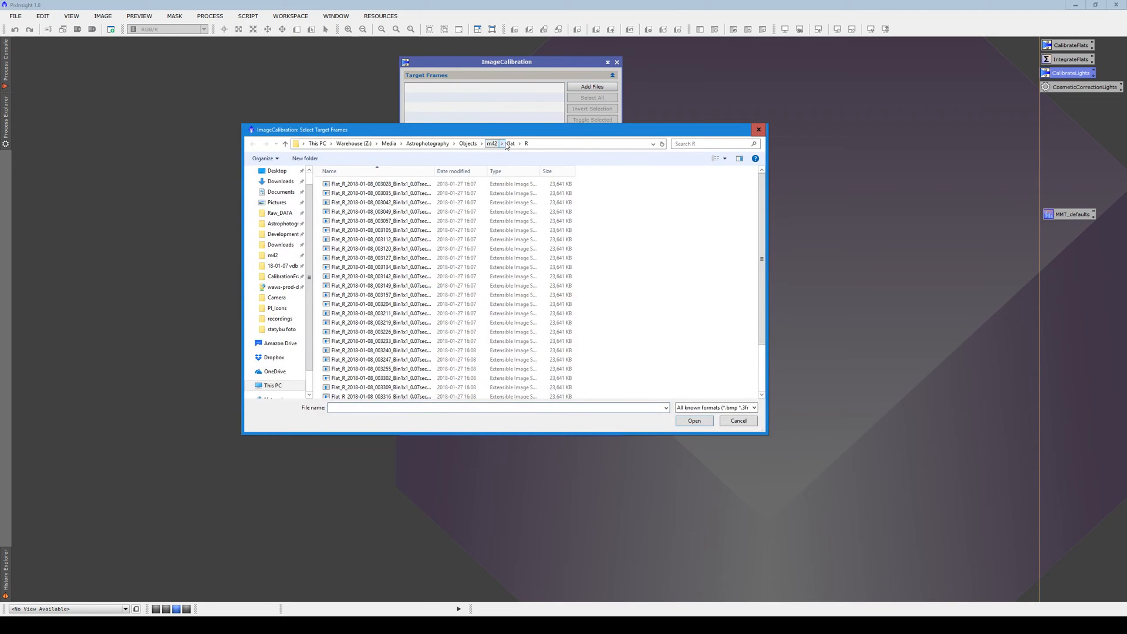
pyautogui.click(286, 213)
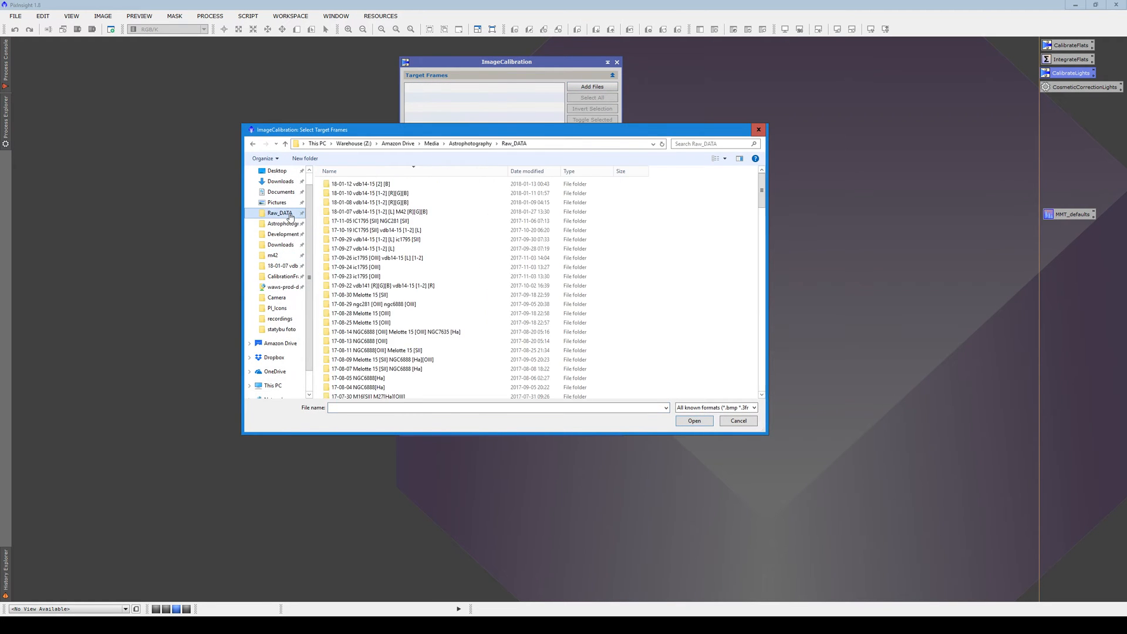
pyautogui.doubleClick(374, 212)
pyautogui.doubleClick(361, 185)
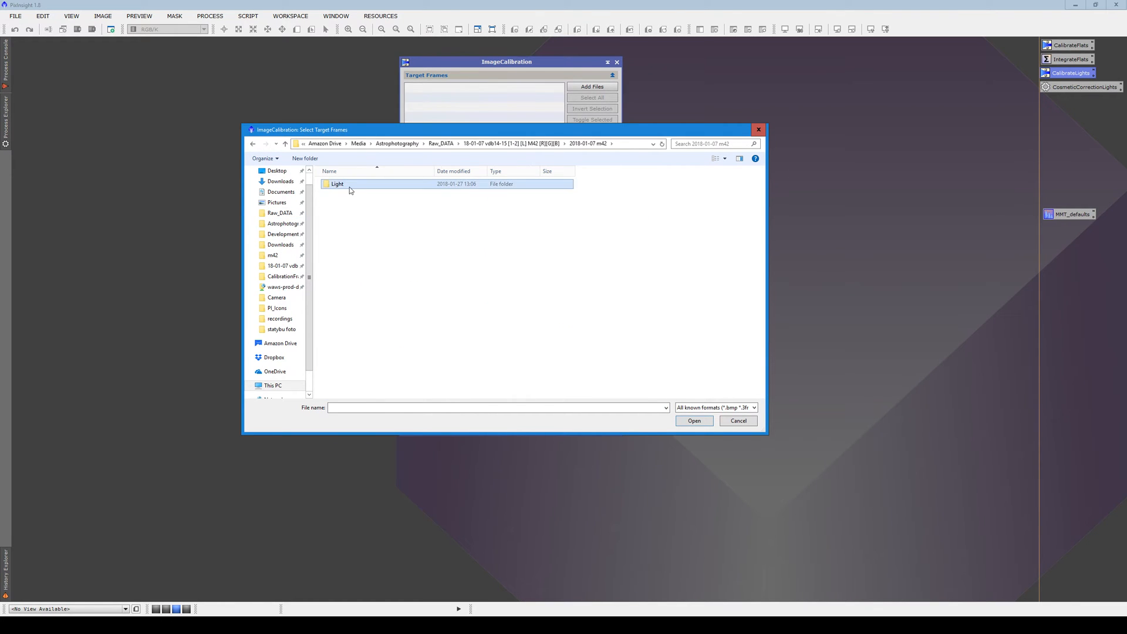
pyautogui.doubleClick(350, 186)
pyautogui.doubleClick(350, 186)
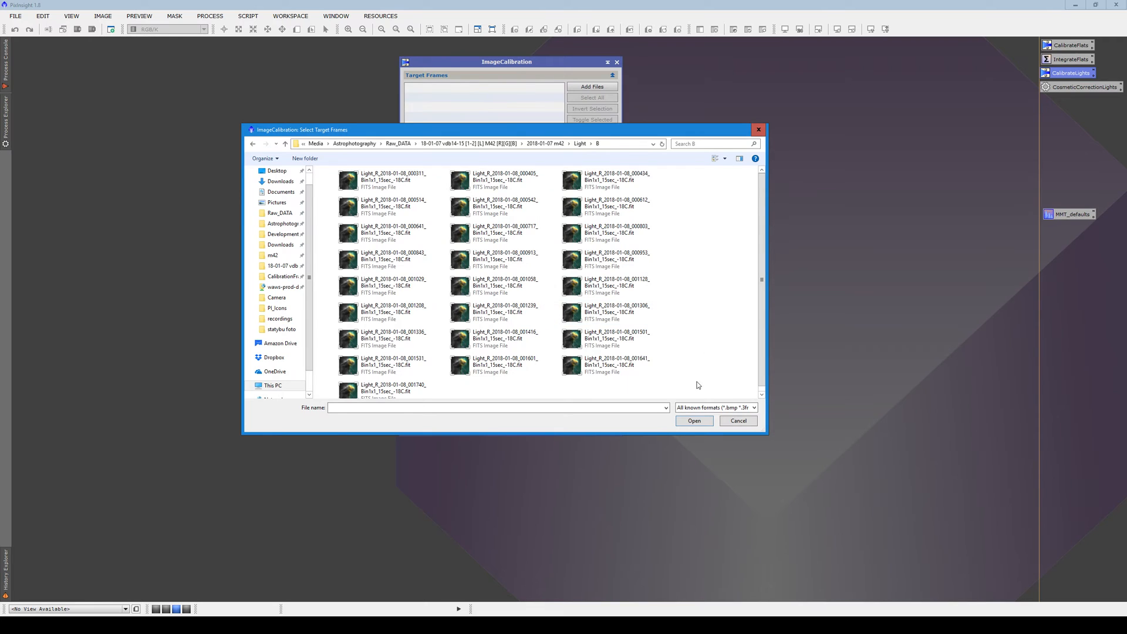
pyautogui.hotkey('ctrl', 'a')
pyautogui.click(696, 422)
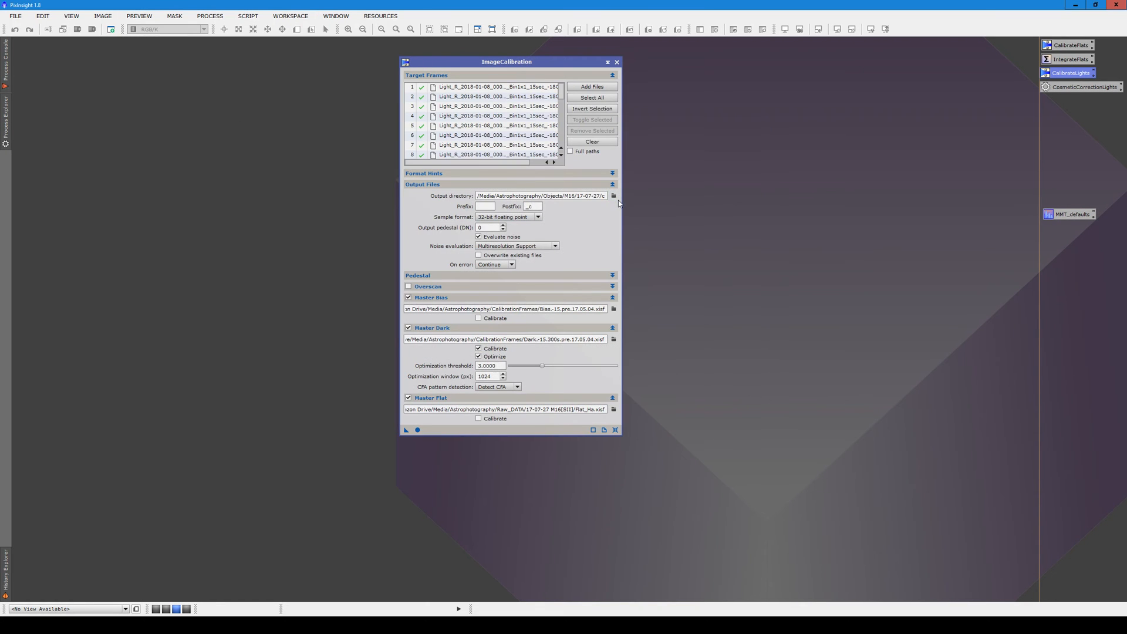
# Create a folder named calibrated inside Objects/m42 and set it as the output directory
pyautogui.click(613, 197)
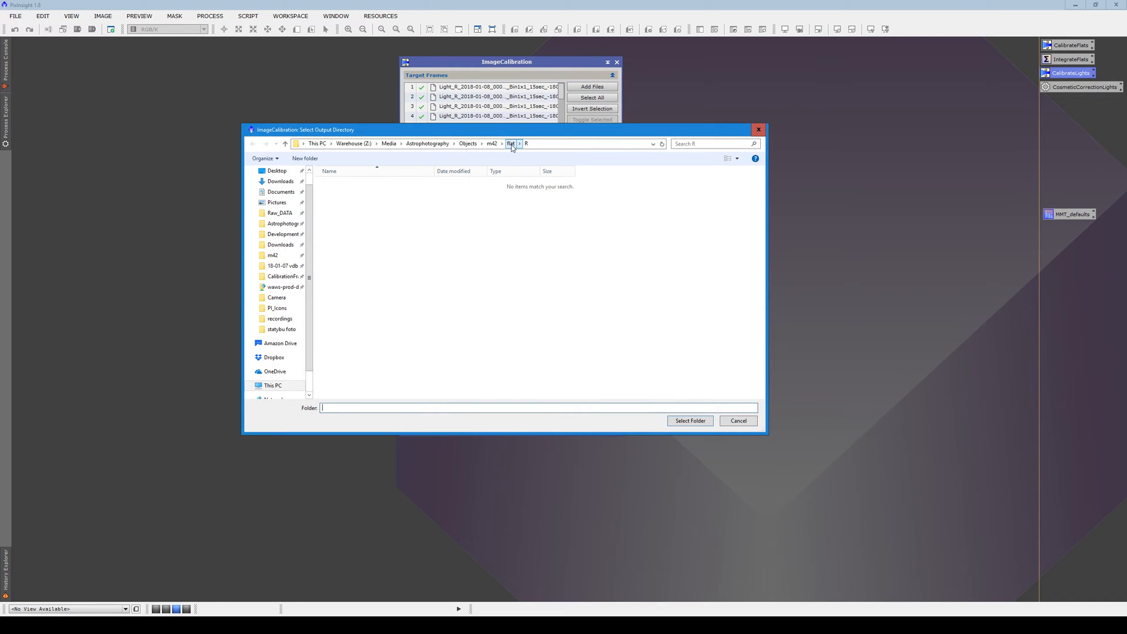
pyautogui.click(490, 146)
pyautogui.rightClick(392, 276)
pyautogui.moveTo(456, 441)
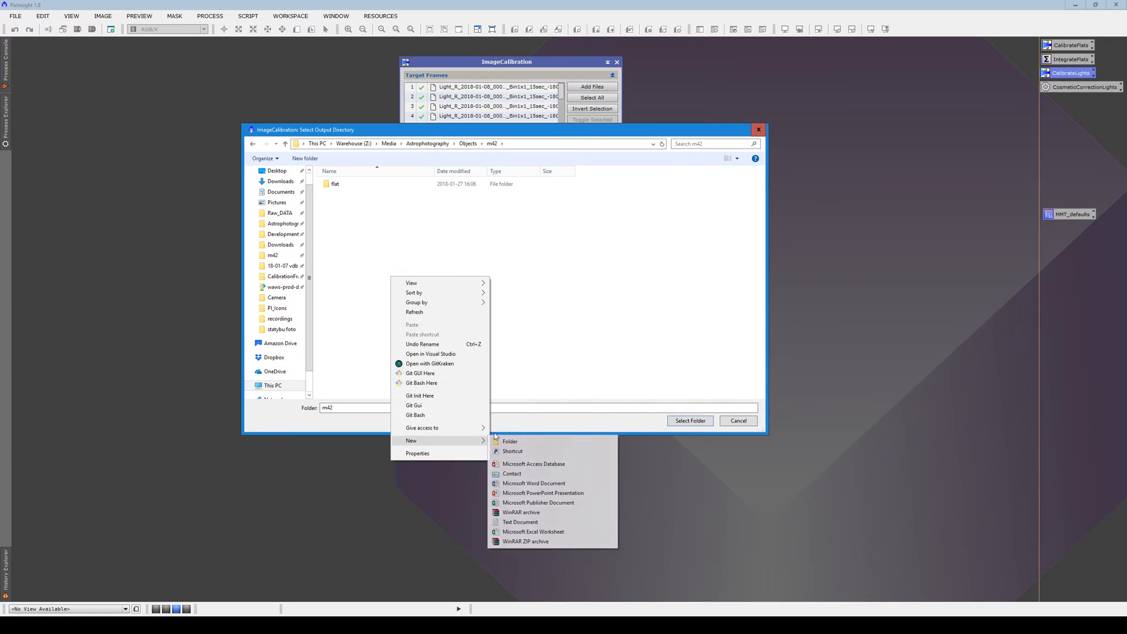
pyautogui.click(540, 443)
pyautogui.write('cal')
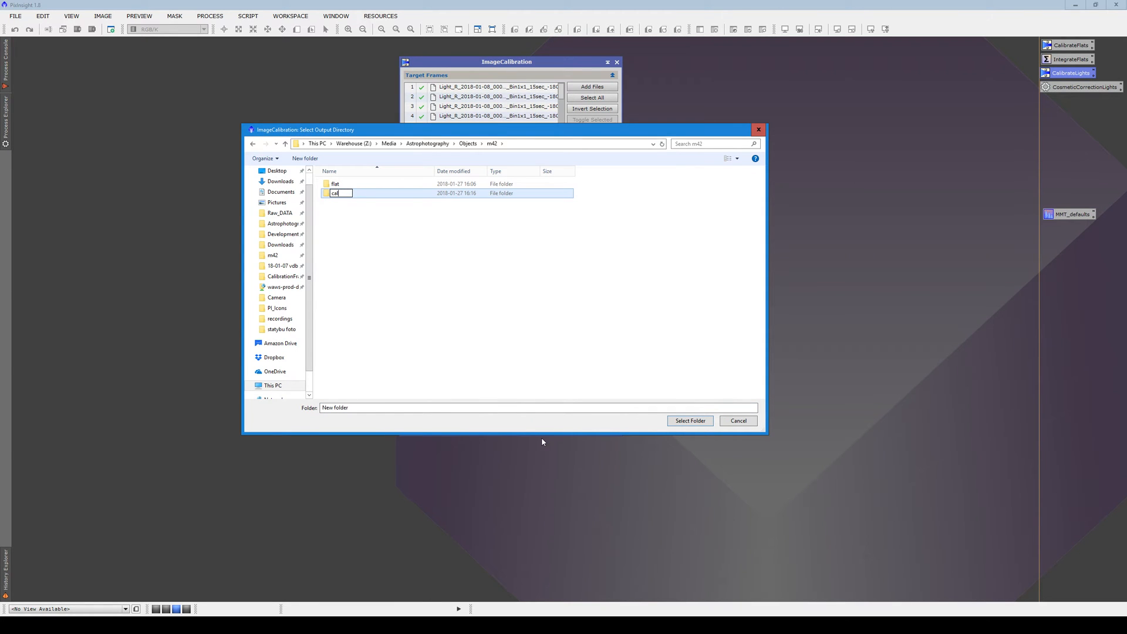
pyautogui.write('ibrated')
pyautogui.press('Return')
pyautogui.press('Return')
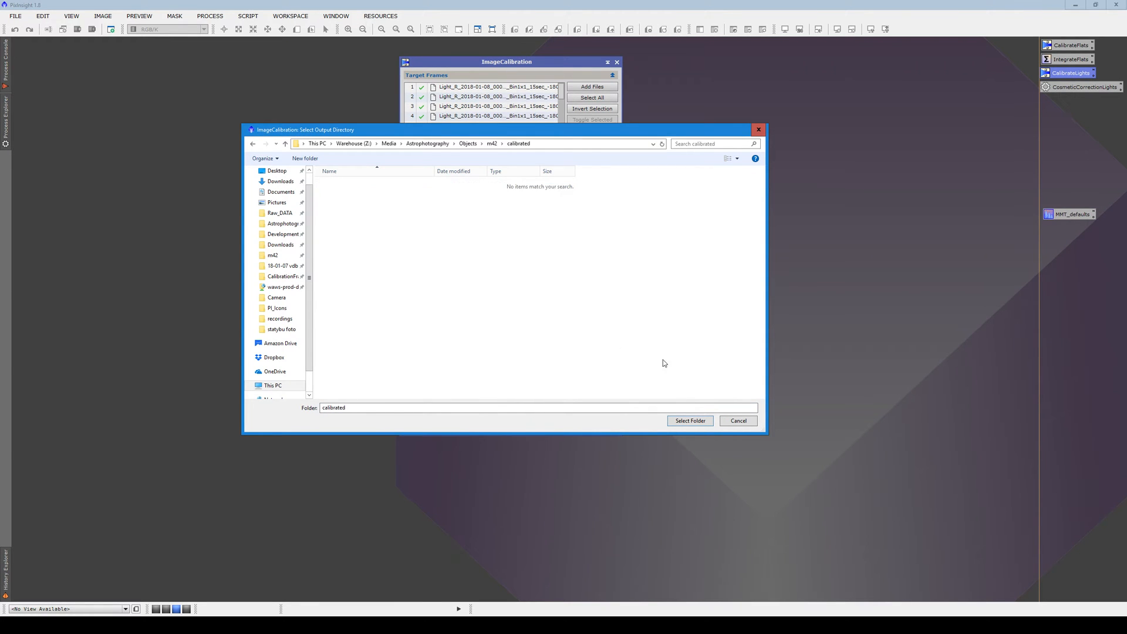
pyautogui.click(691, 421)
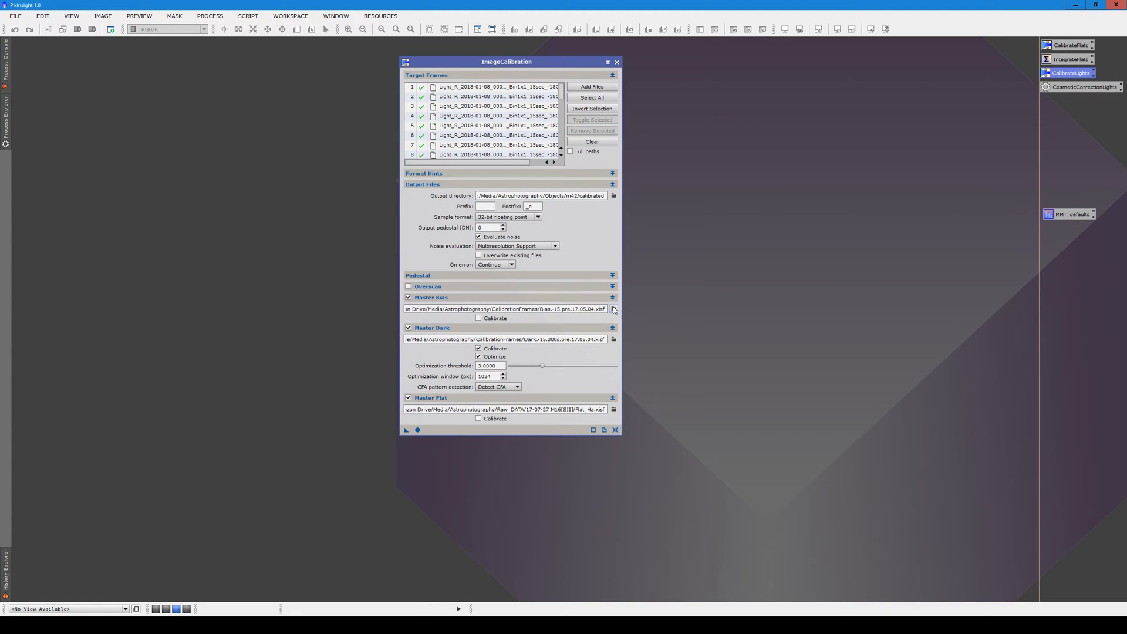
# Set the master dark to Dark.-15.120s.1x1.pre.17.05.20.xisf from the CalibrationFrames folder
pyautogui.click(613, 339)
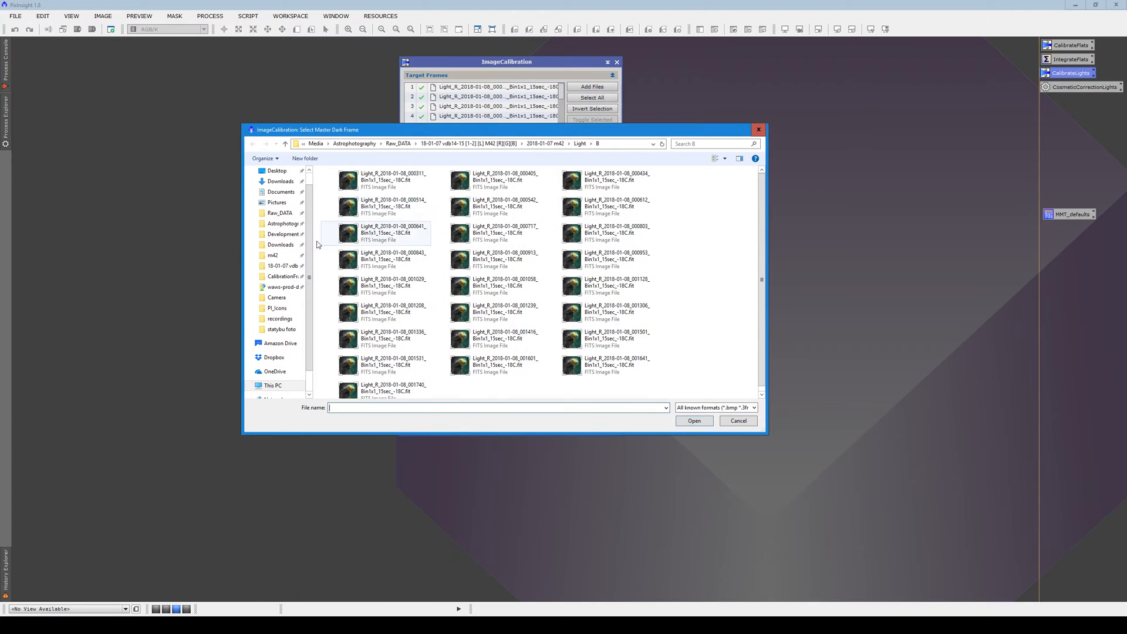
pyautogui.click(281, 276)
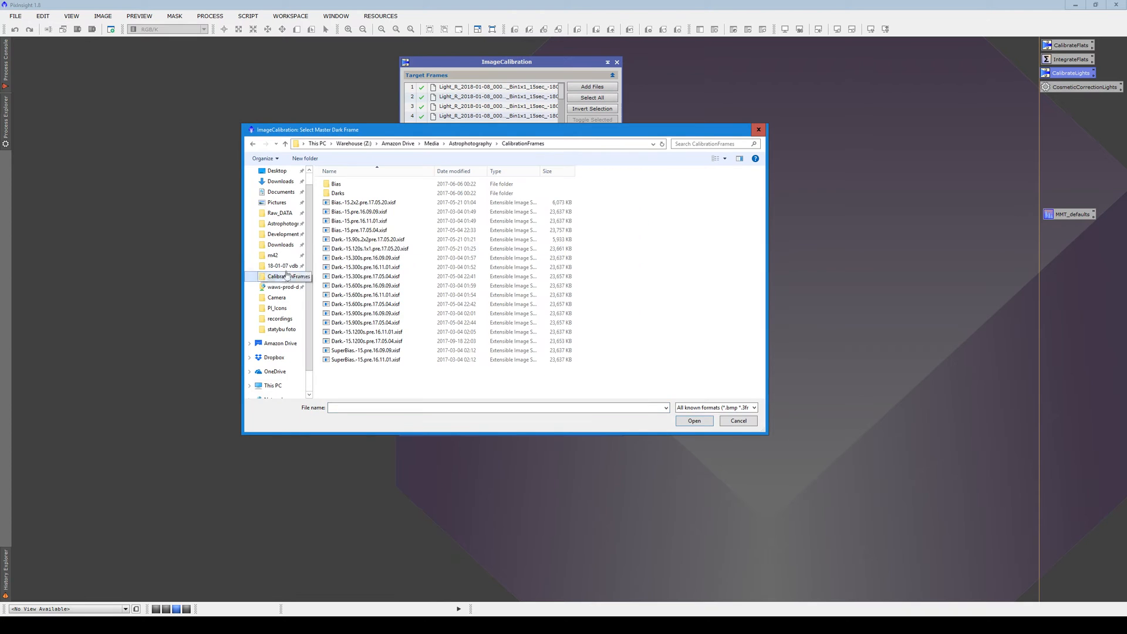
pyautogui.doubleClick(386, 249)
# Set the master flat to Flat_R.xisf from the m42 folder and run the calibration globally
pyautogui.click(613, 409)
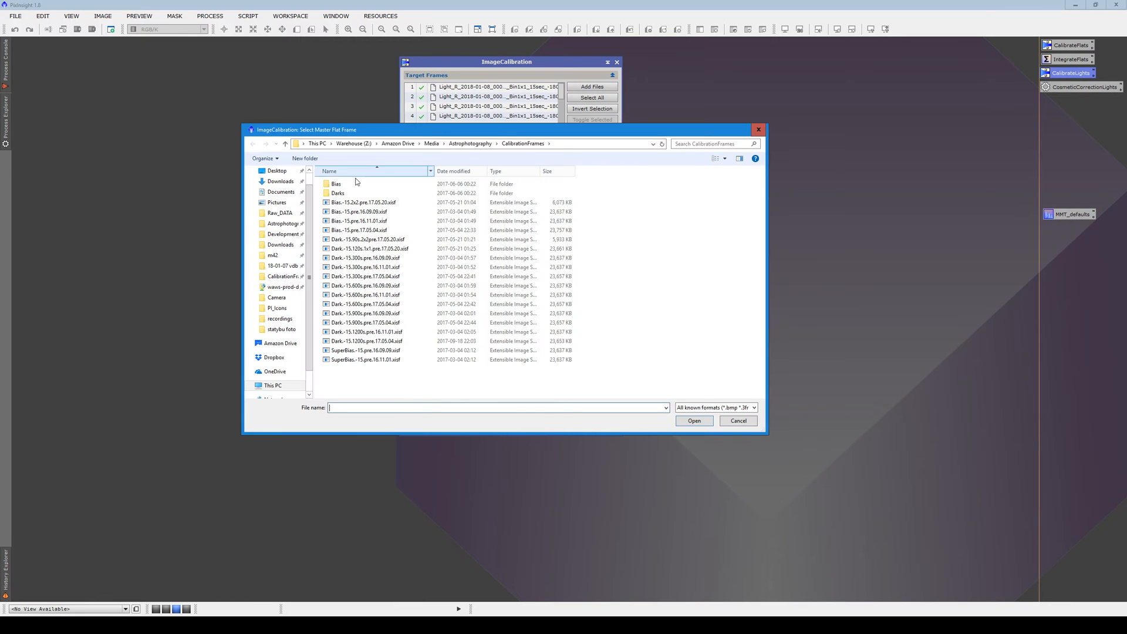
pyautogui.click(288, 256)
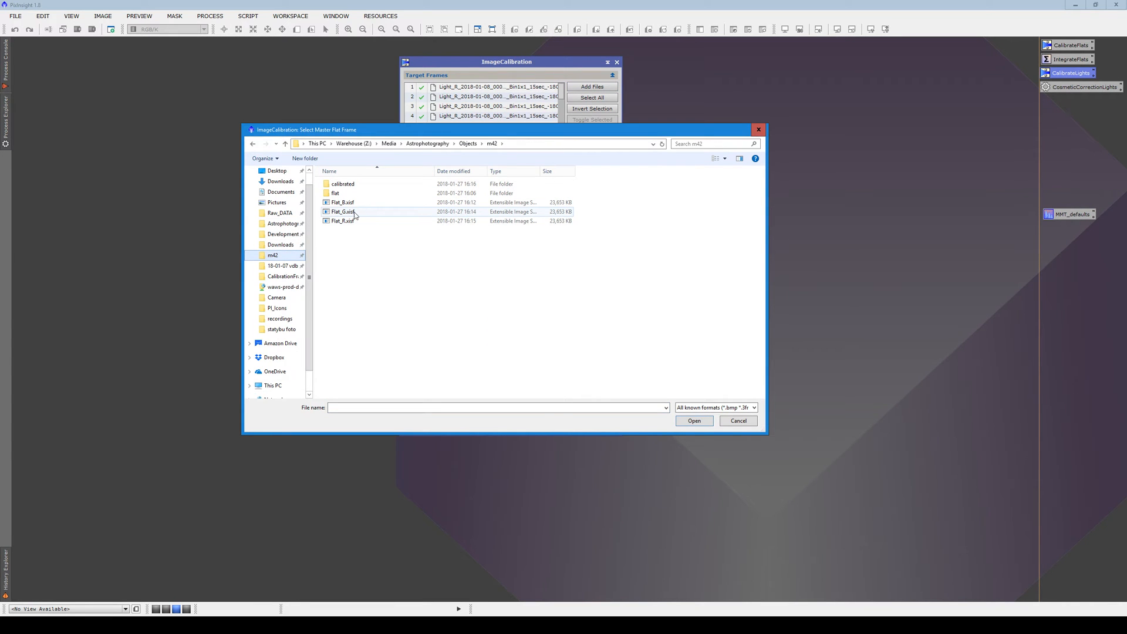
pyautogui.click(351, 223)
pyautogui.doubleClick(351, 224)
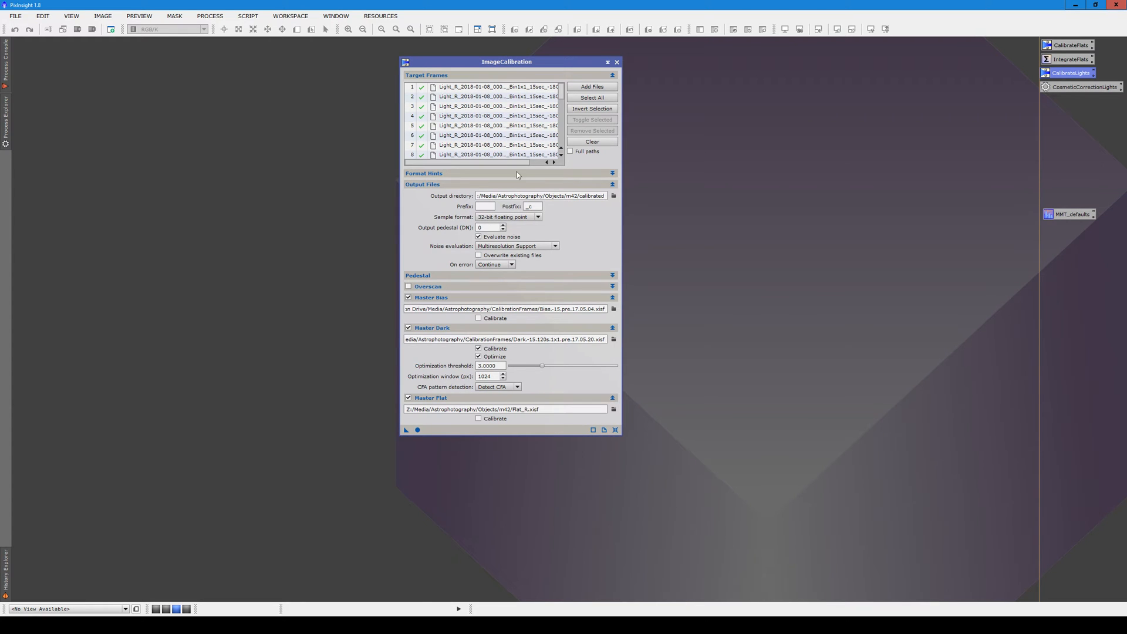
pyautogui.click(418, 430)
# Replace the target frames with all light frames from the 2018-01-07 m42/Light/G folder
pyautogui.click(597, 97)
pyautogui.click(592, 141)
pyautogui.click(593, 86)
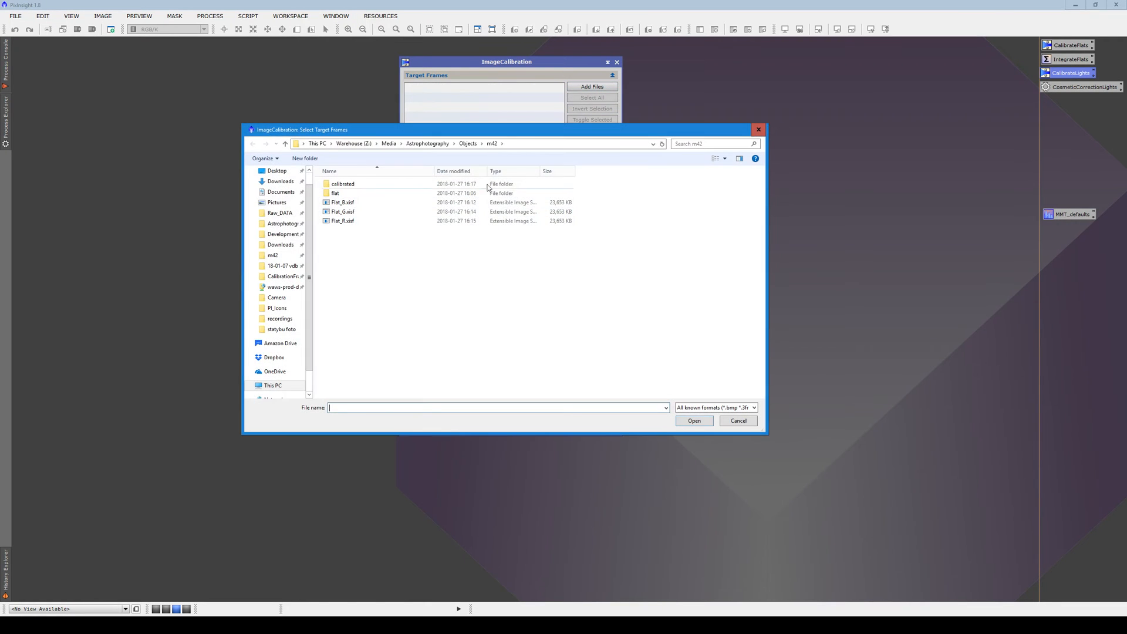
pyautogui.click(283, 267)
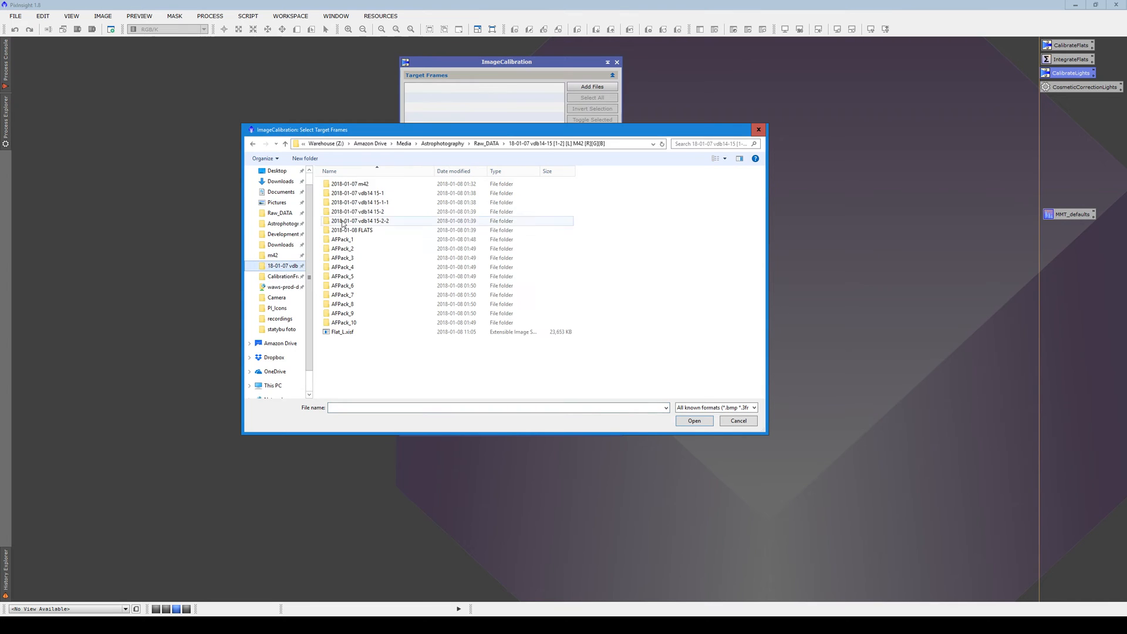
pyautogui.doubleClick(352, 185)
pyautogui.doubleClick(353, 186)
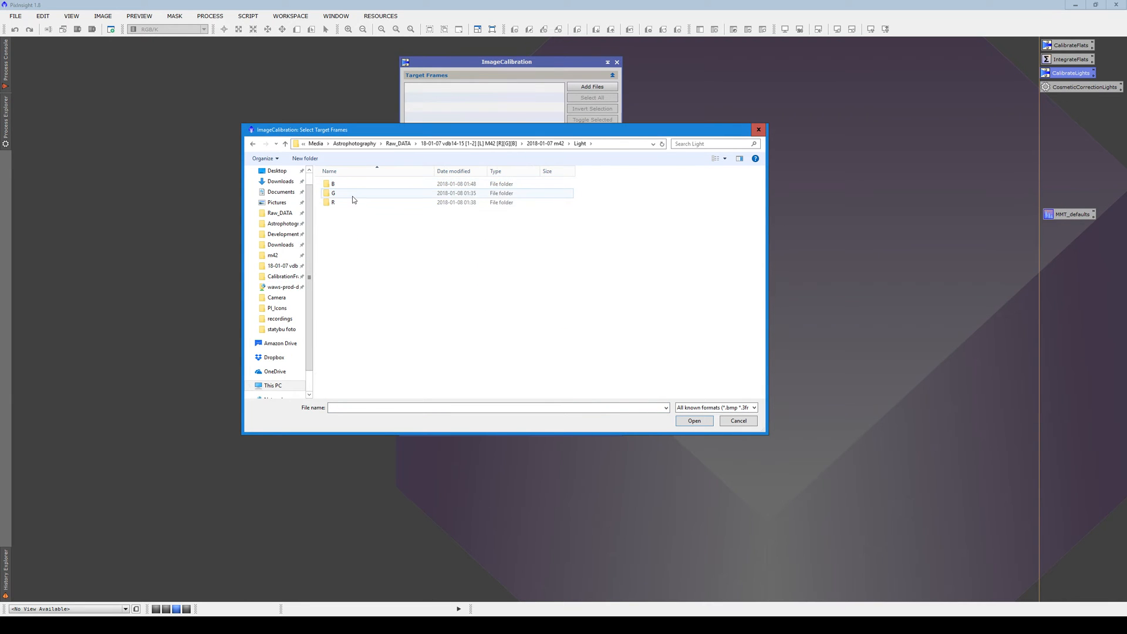
pyautogui.doubleClick(352, 195)
pyautogui.hotkey('ctrl', 'a')
pyautogui.click(690, 423)
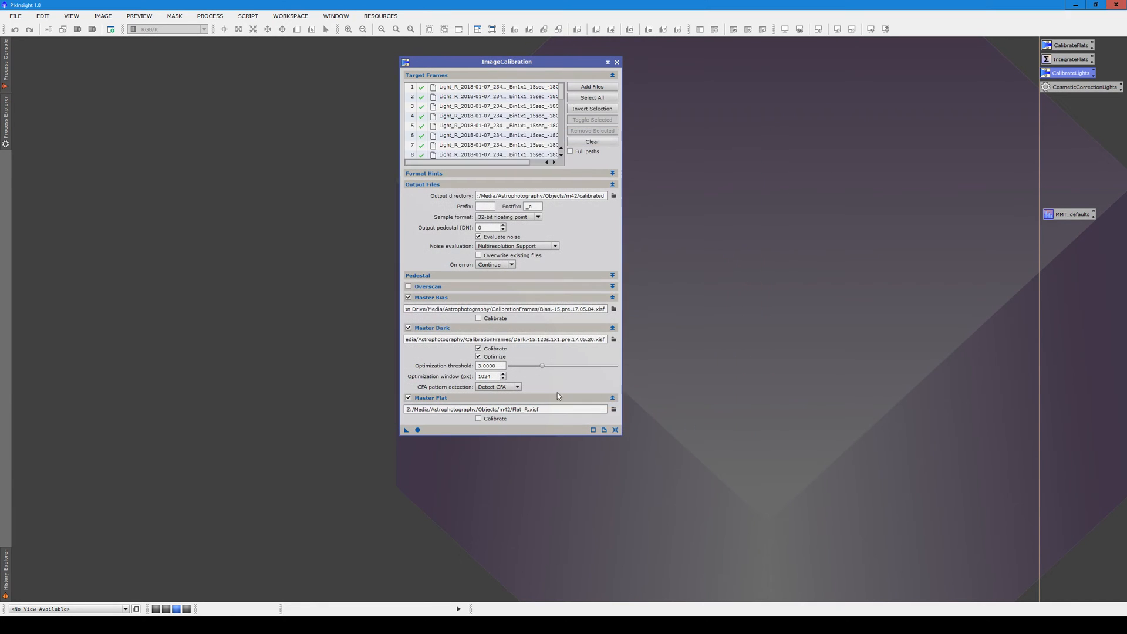
# Choose Flat_R.xisf from the m42 folder as the master flat for the loaded G light frames
pyautogui.click(613, 409)
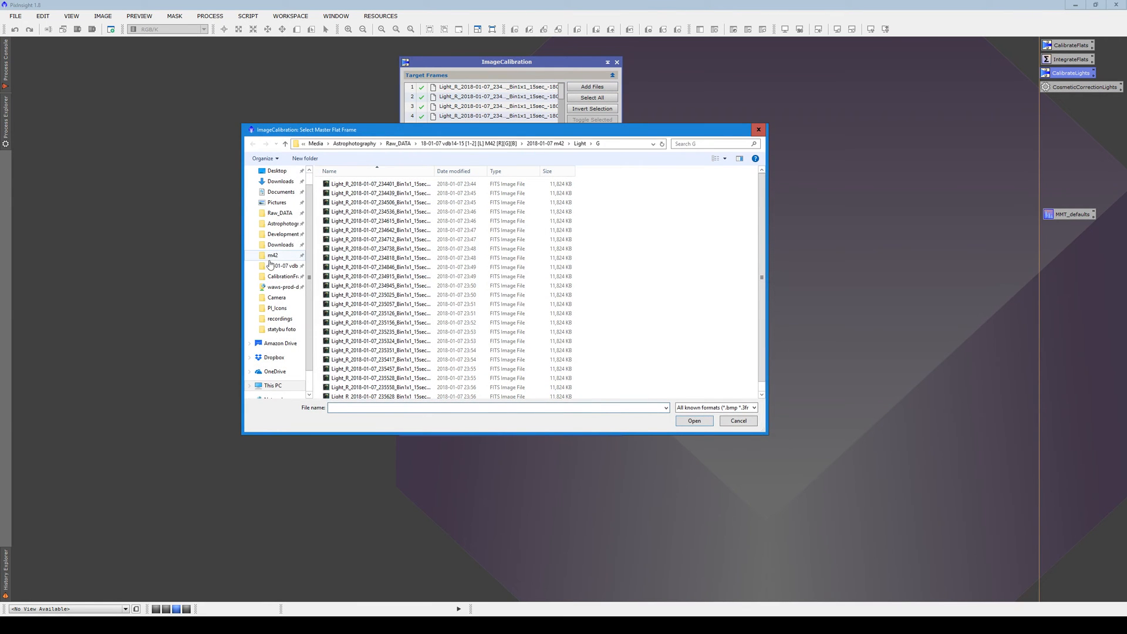
pyautogui.click(273, 255)
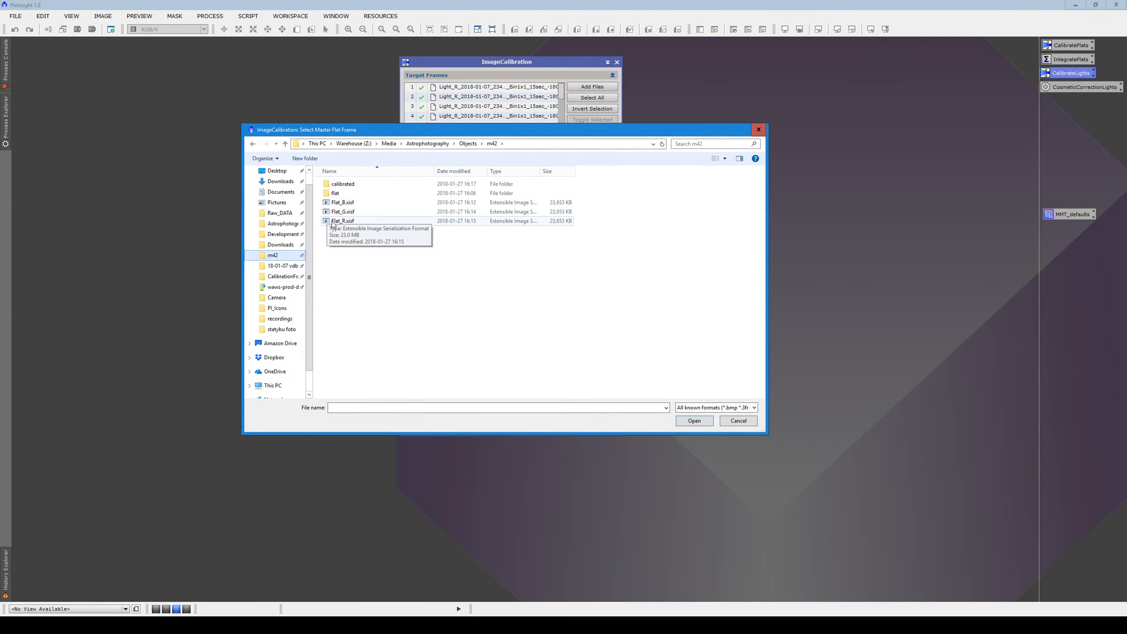
pyautogui.doubleClick(333, 222)
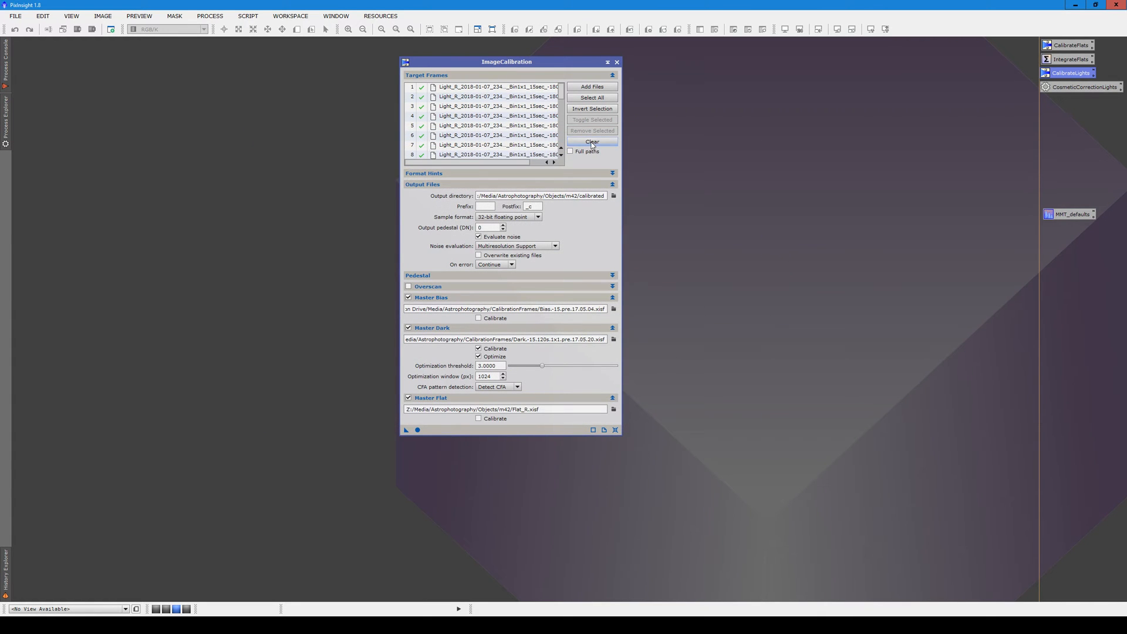
# Clear the target frames and check the contents of the G and B light folders while adding files
pyautogui.click(593, 141)
pyautogui.click(599, 86)
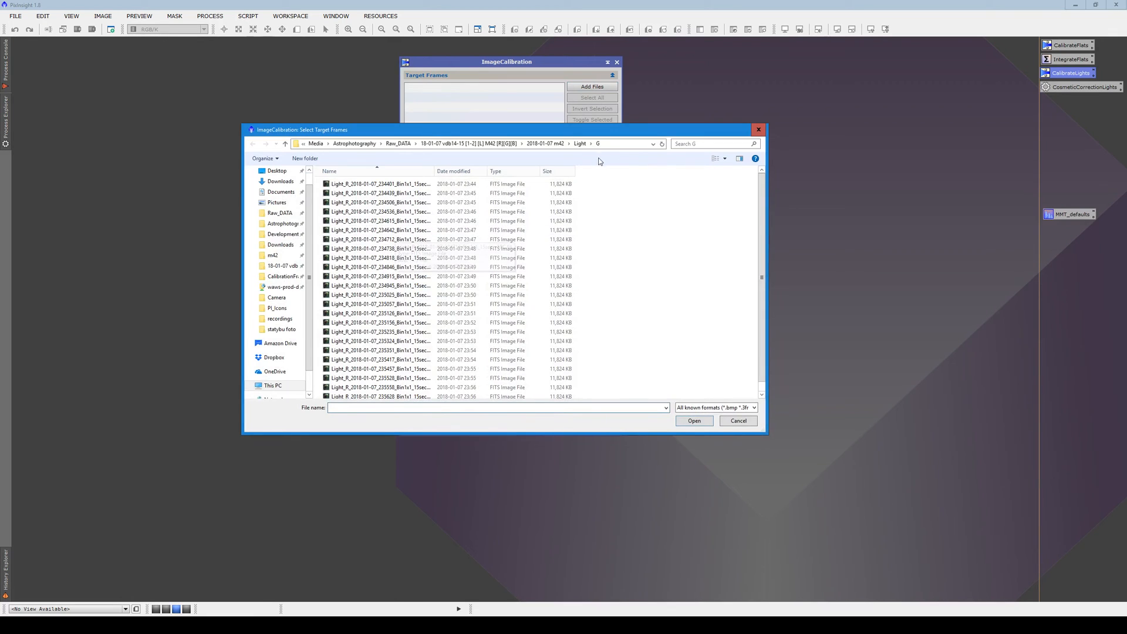
pyautogui.click(581, 144)
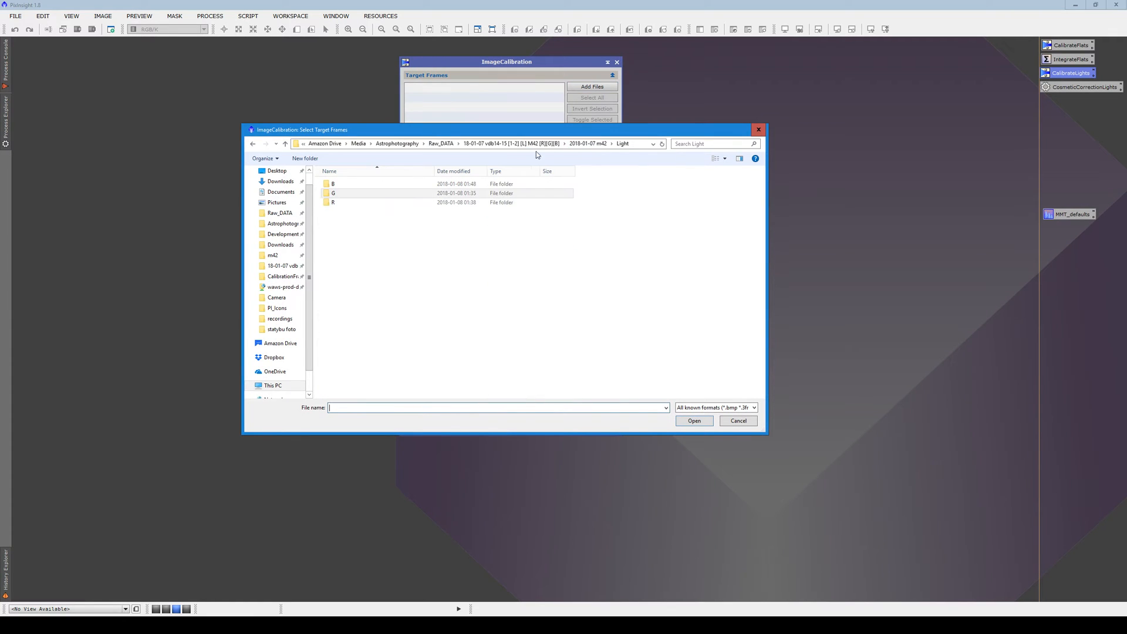
pyautogui.doubleClick(338, 197)
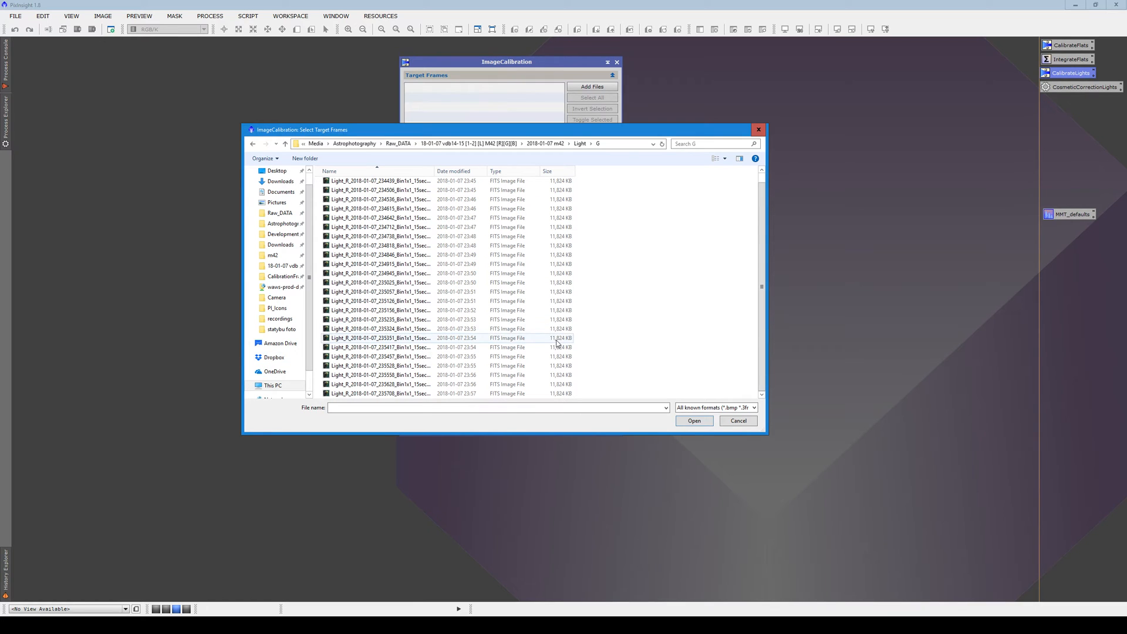
pyautogui.scroll(-1, 508, 262)
pyautogui.click(580, 144)
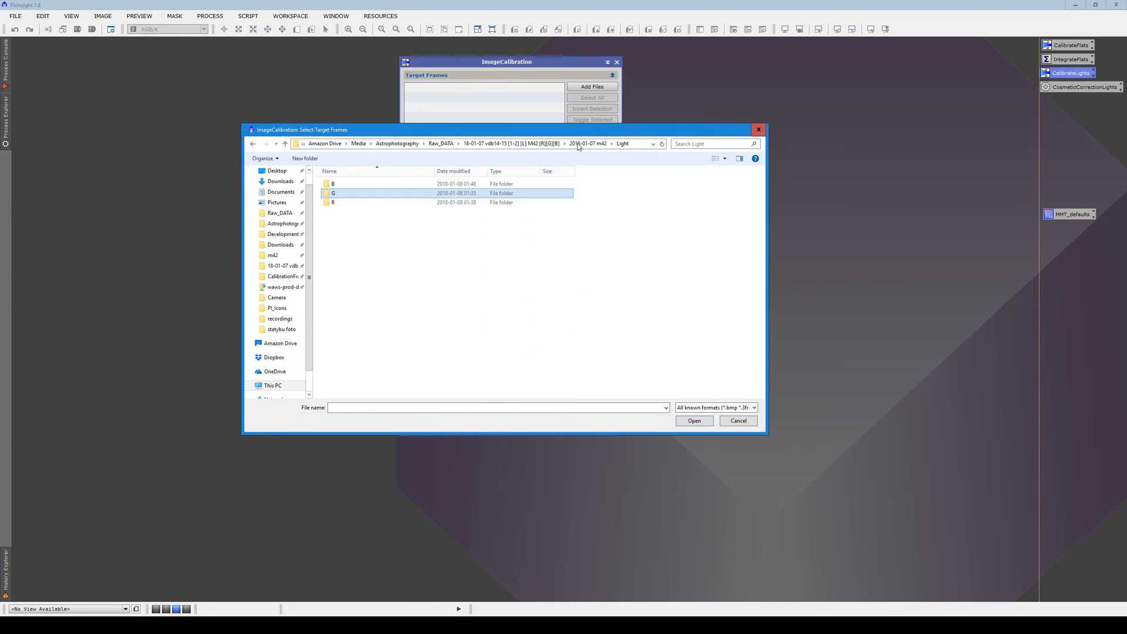
pyautogui.click(334, 185)
pyautogui.doubleClick(335, 187)
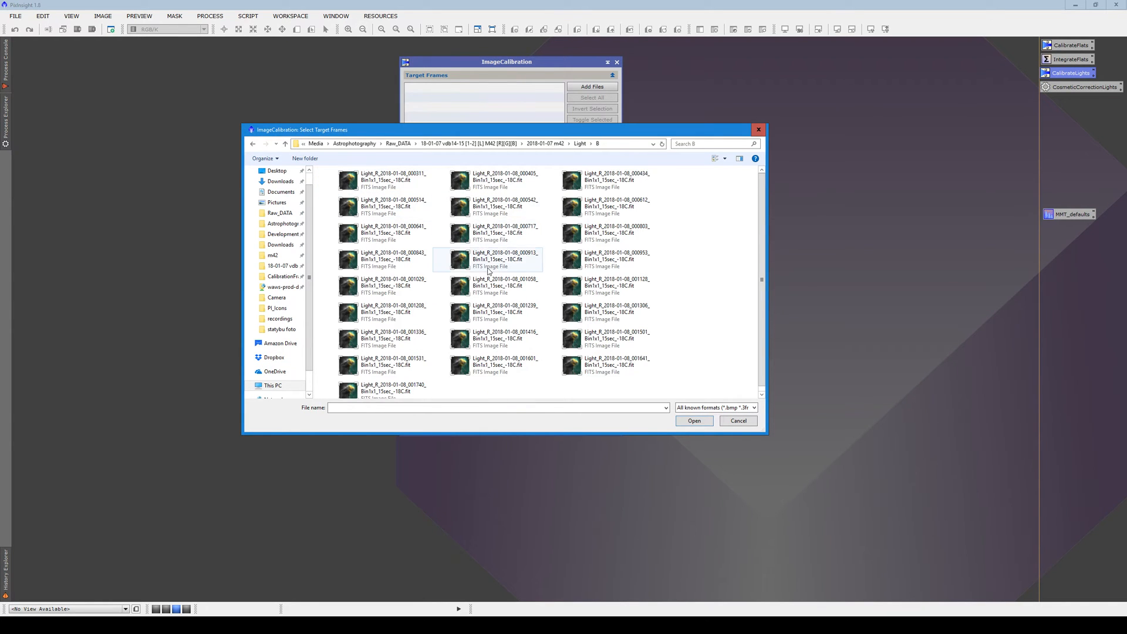
pyautogui.hotkey('alt', 'Left')
# Switch to File Explorer and delete all calibrated light frames from the m42/calibrated folder
pyautogui.click(127, 625)
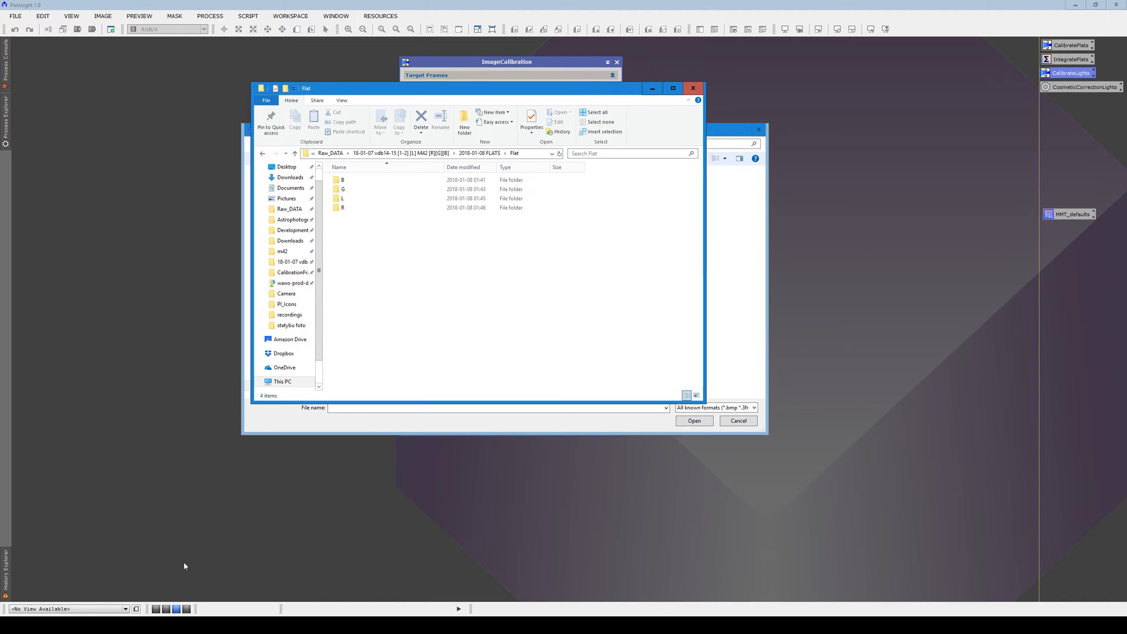
pyautogui.moveTo(501, 89); pyautogui.dragTo(799, 108)
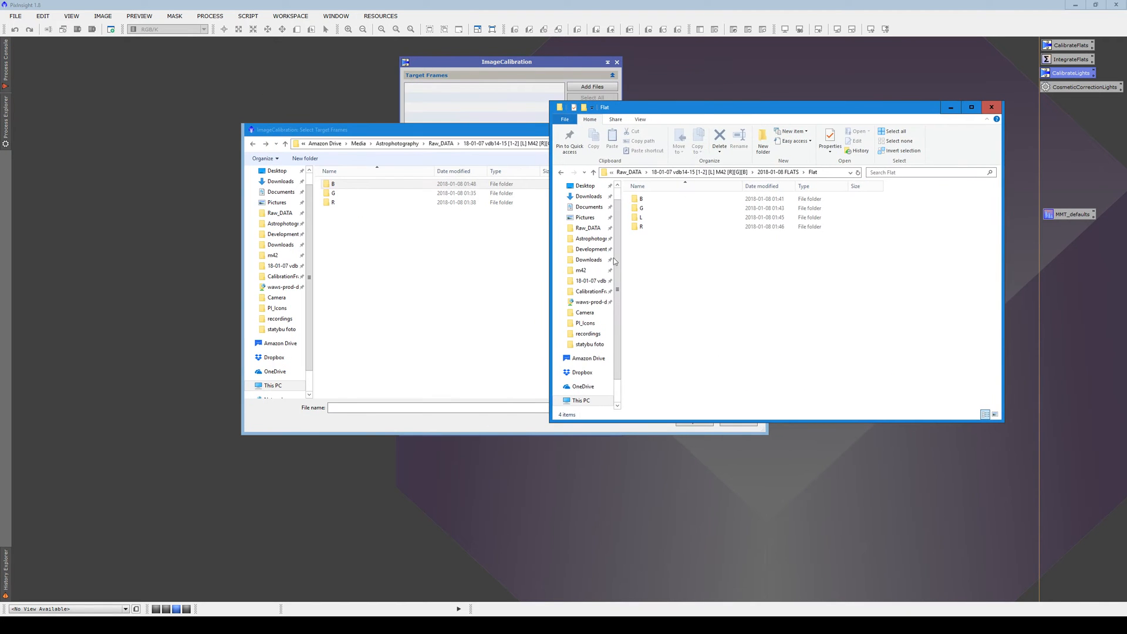
pyautogui.click(579, 270)
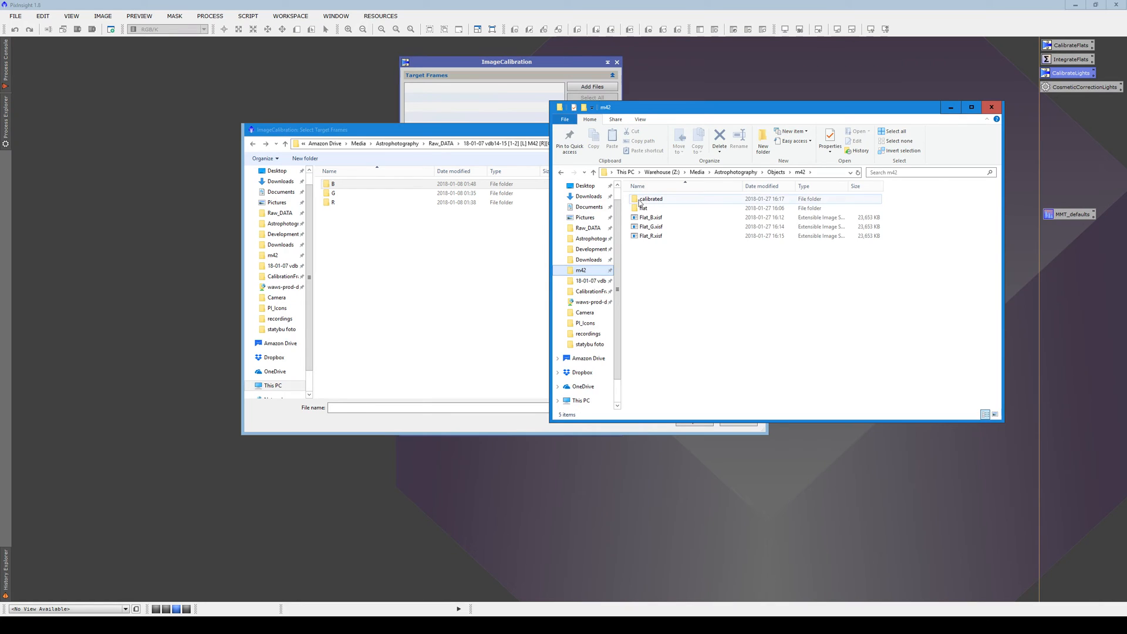
pyautogui.doubleClick(643, 199)
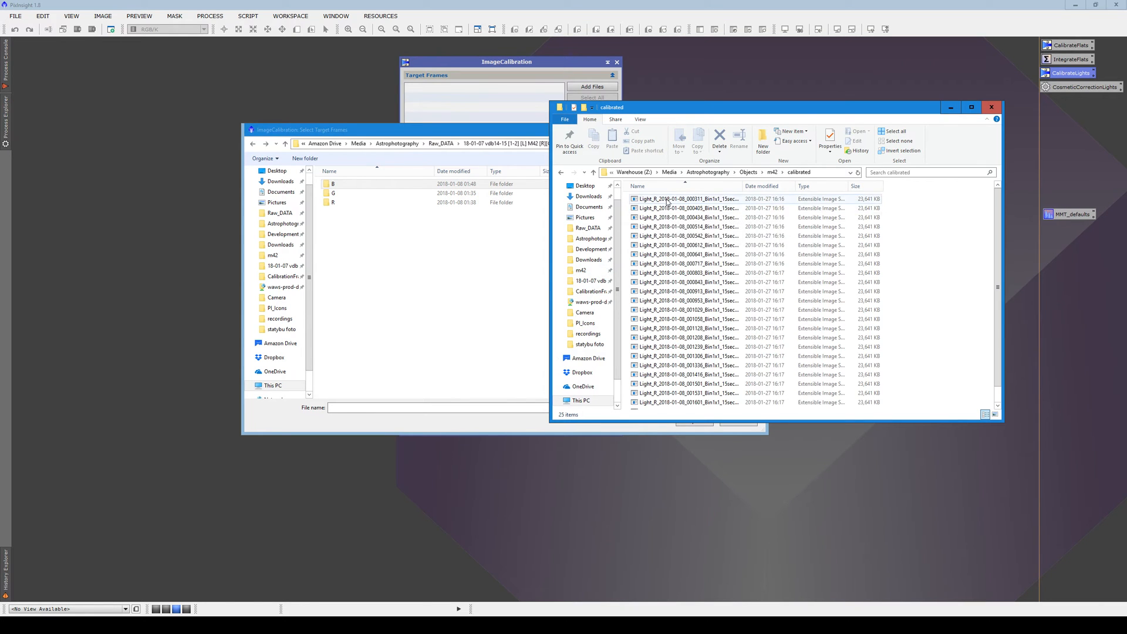
pyautogui.click(697, 302)
pyautogui.hotkey('ctrl', 'a')
pyautogui.press('Delete')
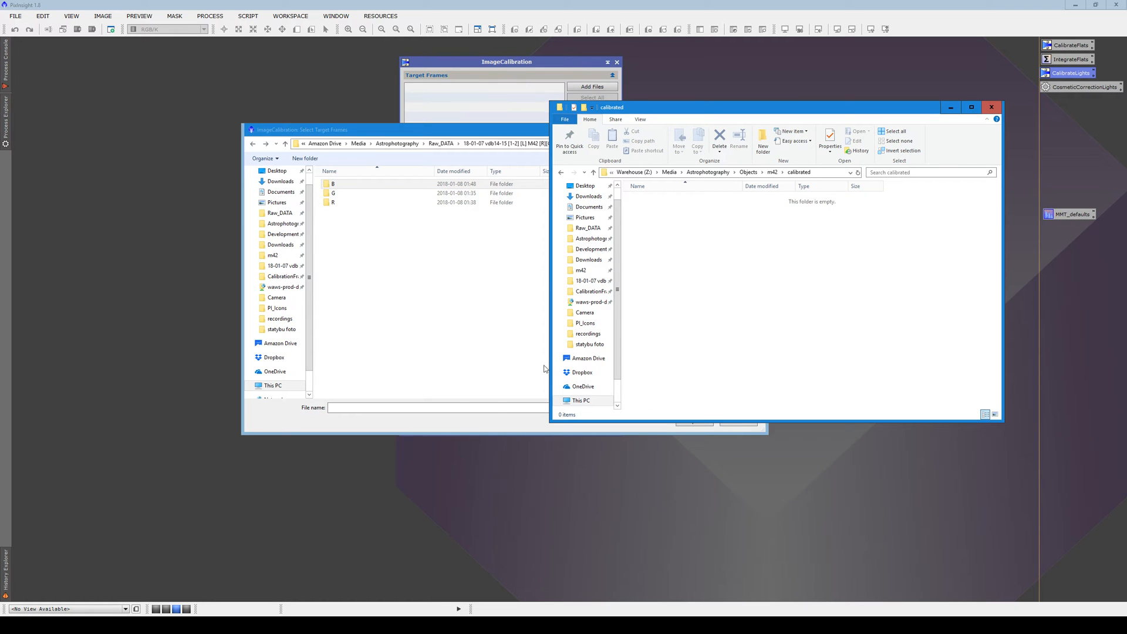
# Return to the target frame selection in PixInsight and add all light frames from the Light/B folder
pyautogui.doubleClick(386, 184)
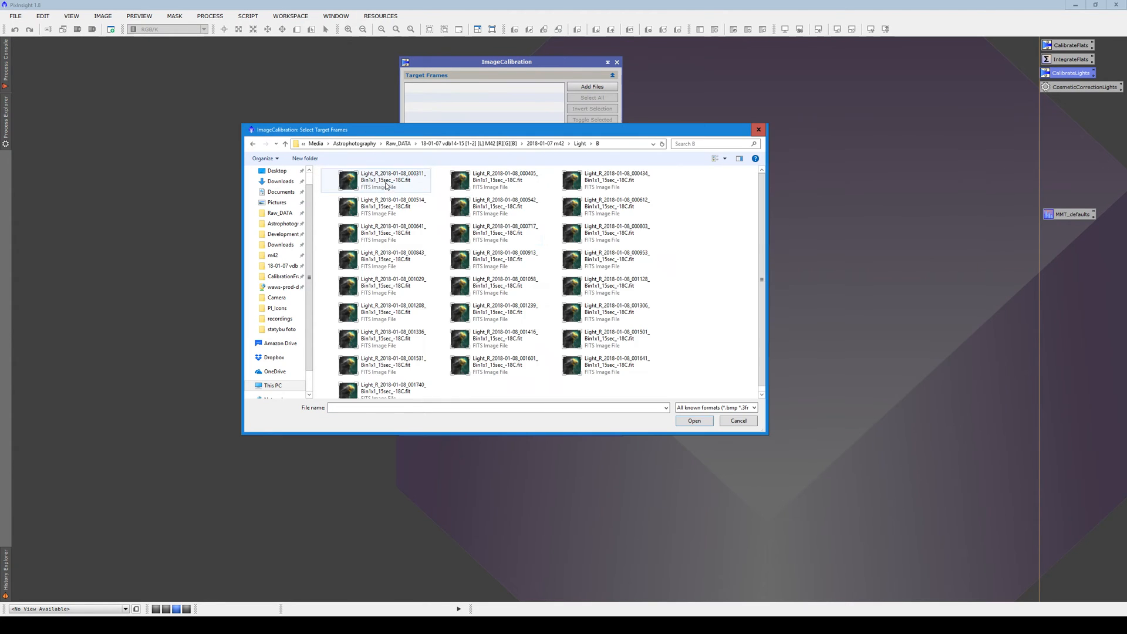
pyautogui.click(376, 259)
pyautogui.hotkey('ctrl', 'a')
pyautogui.click(695, 421)
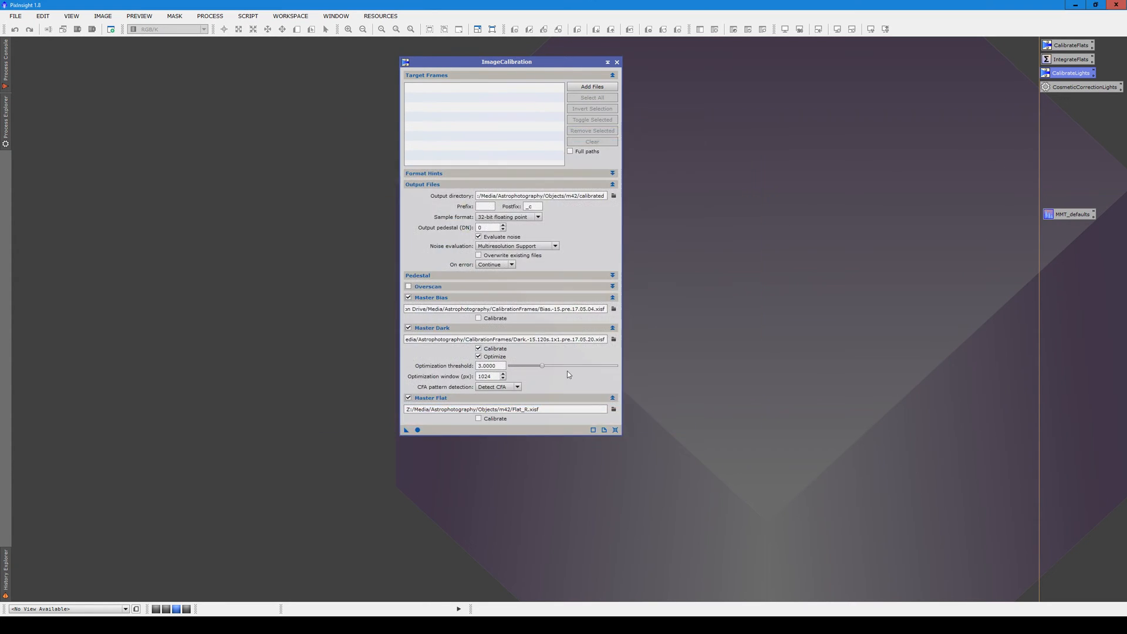
# Edit the filter letter in the master flat's file name and run ImageCalibration on the loaded light frames
pyautogui.moveTo(524, 410); pyautogui.dragTo(528, 411)
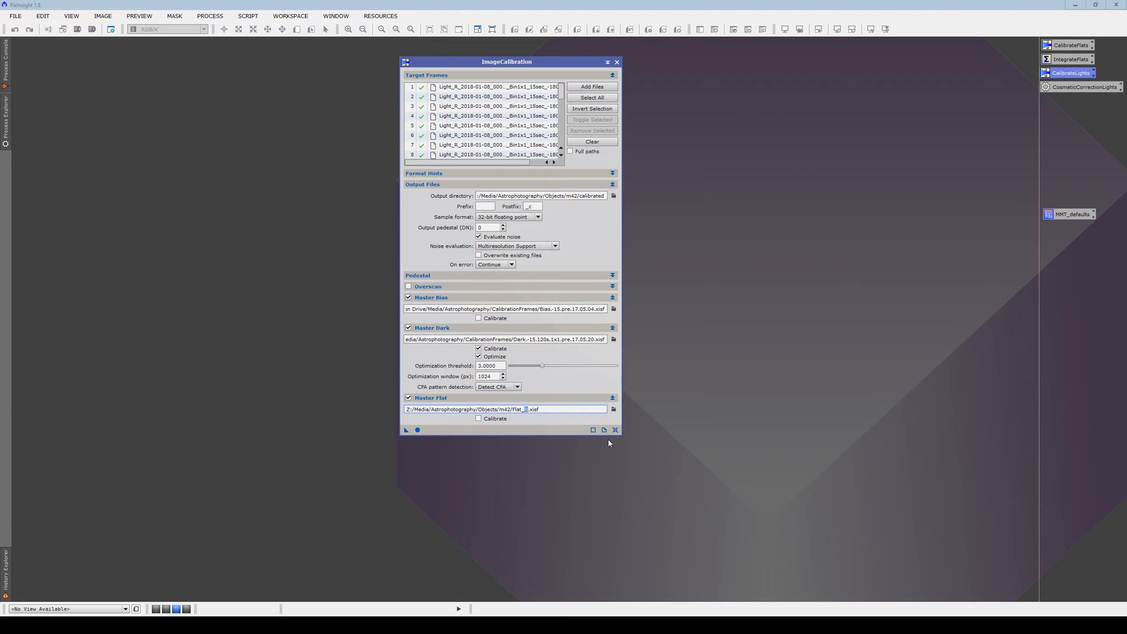
pyautogui.click(417, 430)
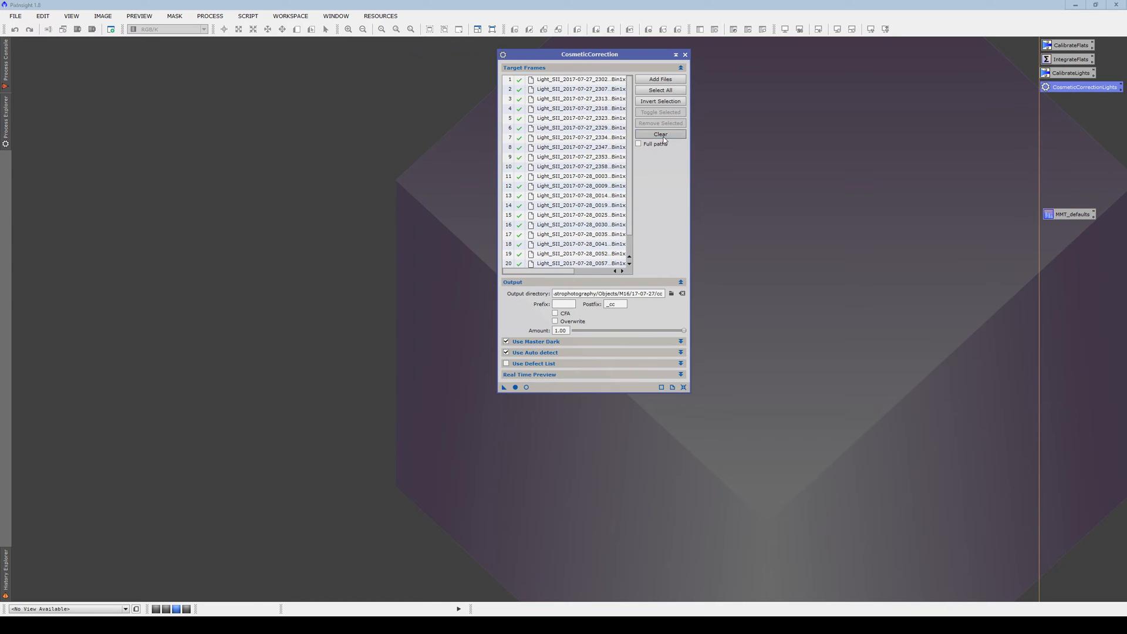
# Replace the old CosmeticCorrection target frames with all calibrated light frames from the m42/calibrated folder
pyautogui.click(661, 134)
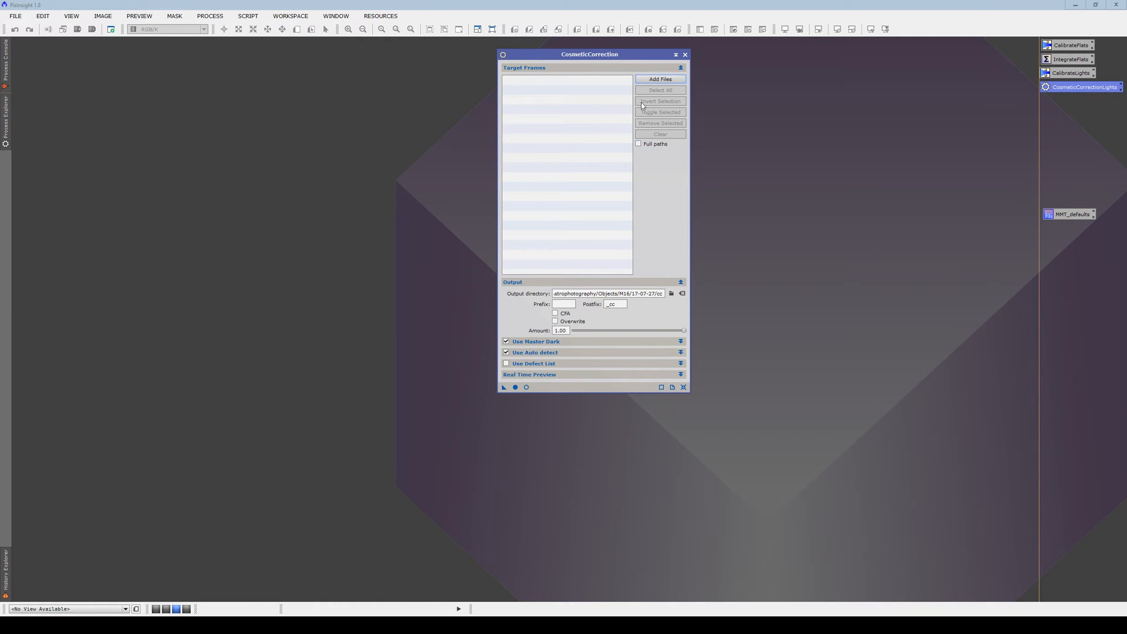
pyautogui.click(660, 79)
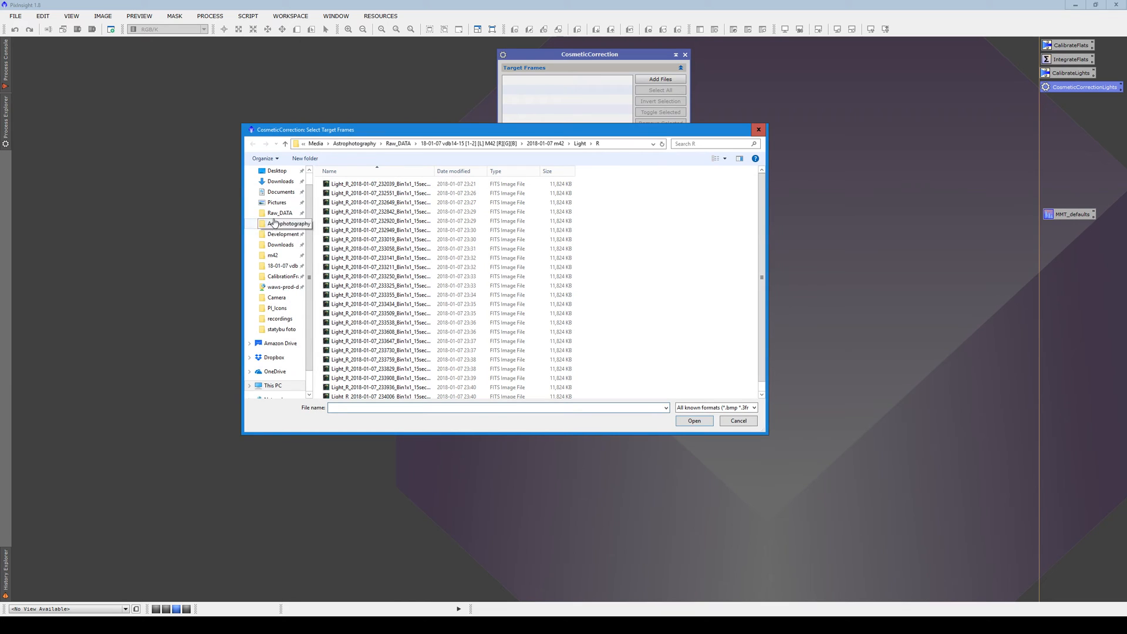
pyautogui.click(273, 255)
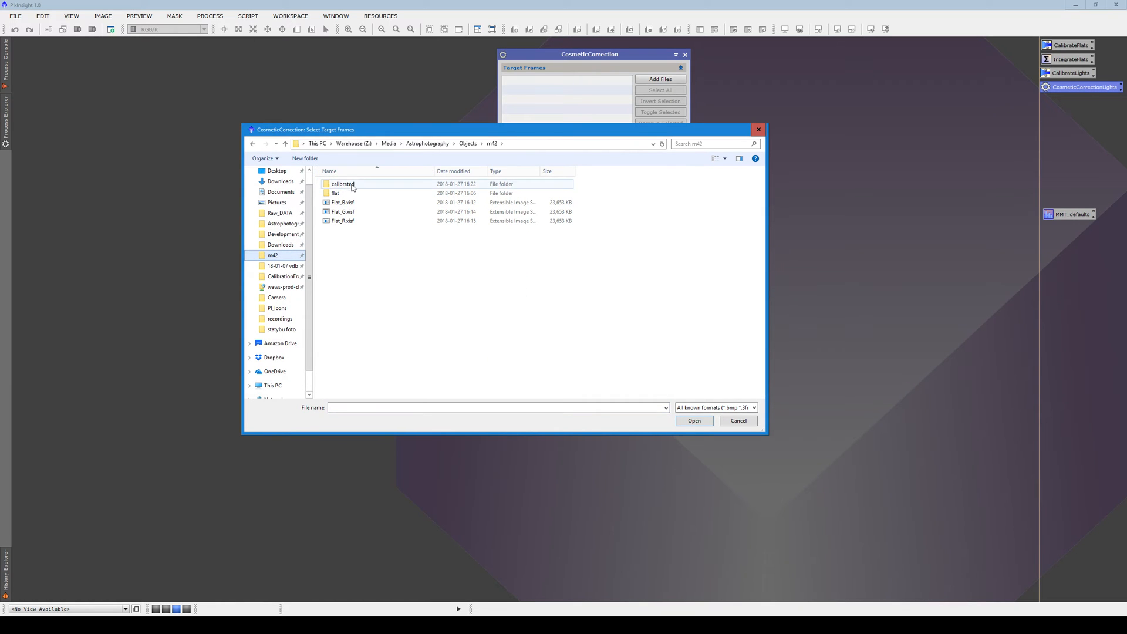
pyautogui.doubleClick(353, 188)
pyautogui.hotkey('ctrl', 'a')
pyautogui.press('Return')
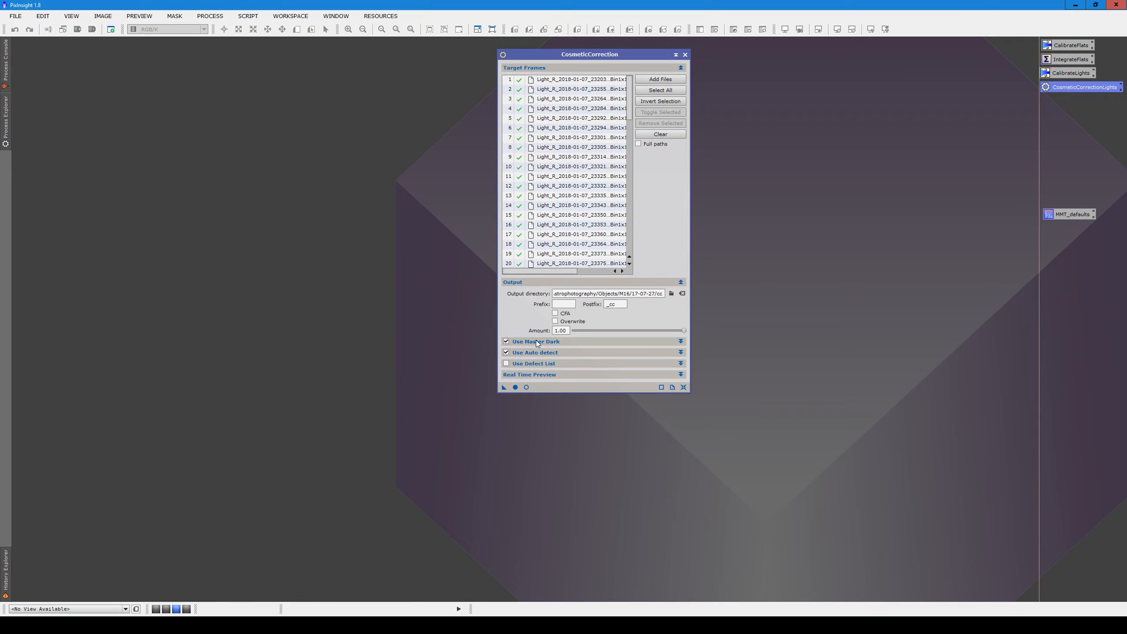
pyautogui.moveTo(559, 272); pyautogui.dragTo(615, 272)
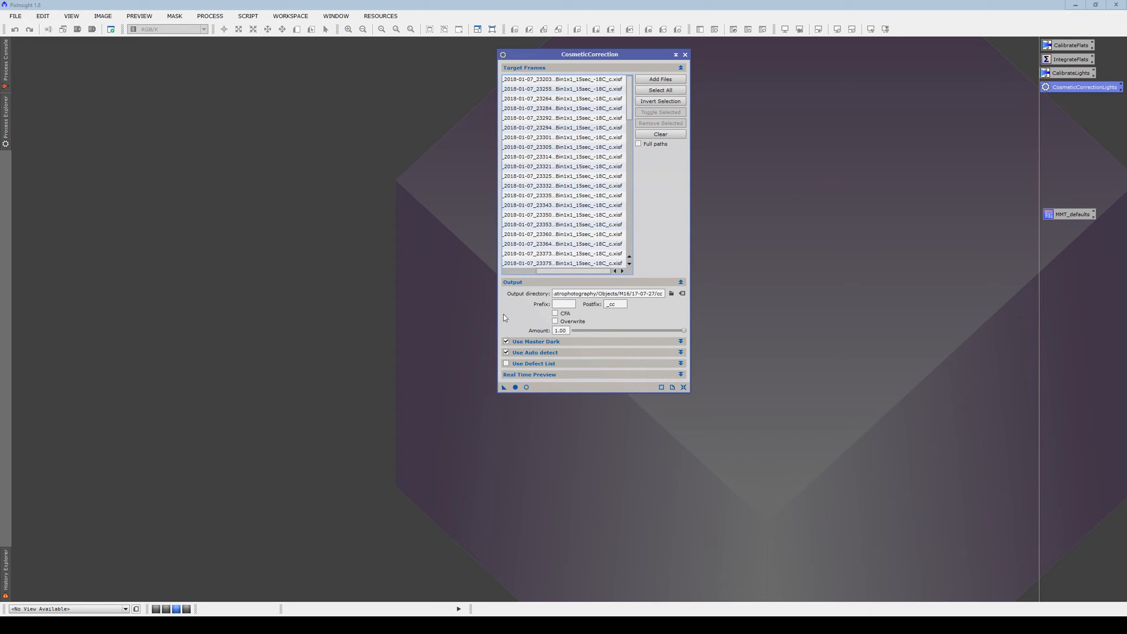
# Turn off the master dark in CosmeticCorrection and set the auto-detect hot sigma to 3.0
pyautogui.click(506, 341)
pyautogui.click(536, 353)
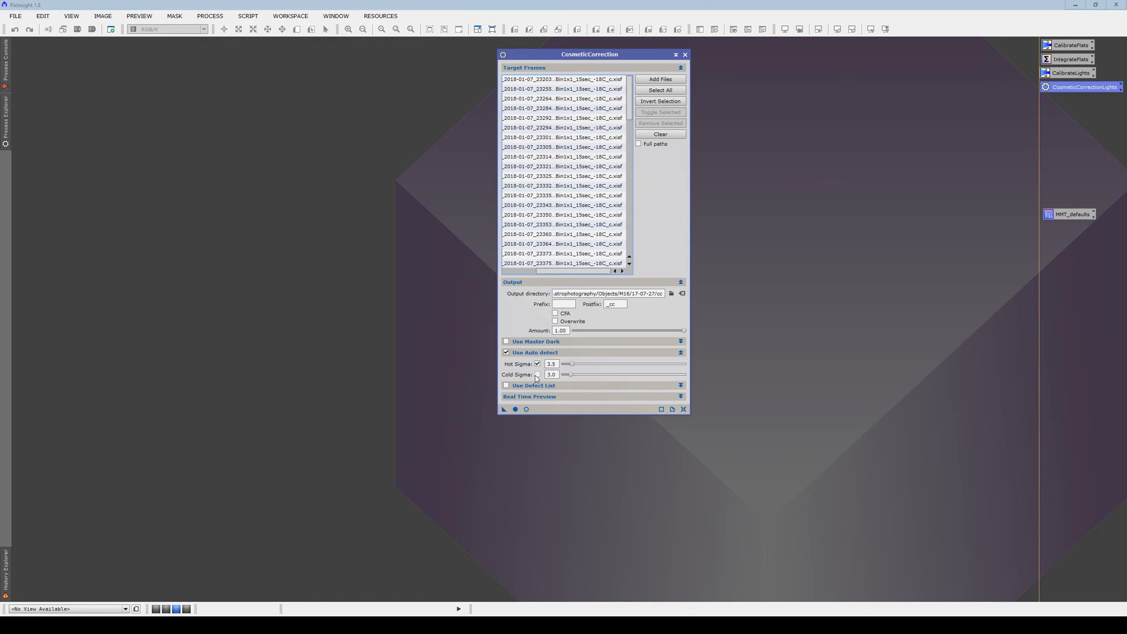
pyautogui.doubleClick(554, 365)
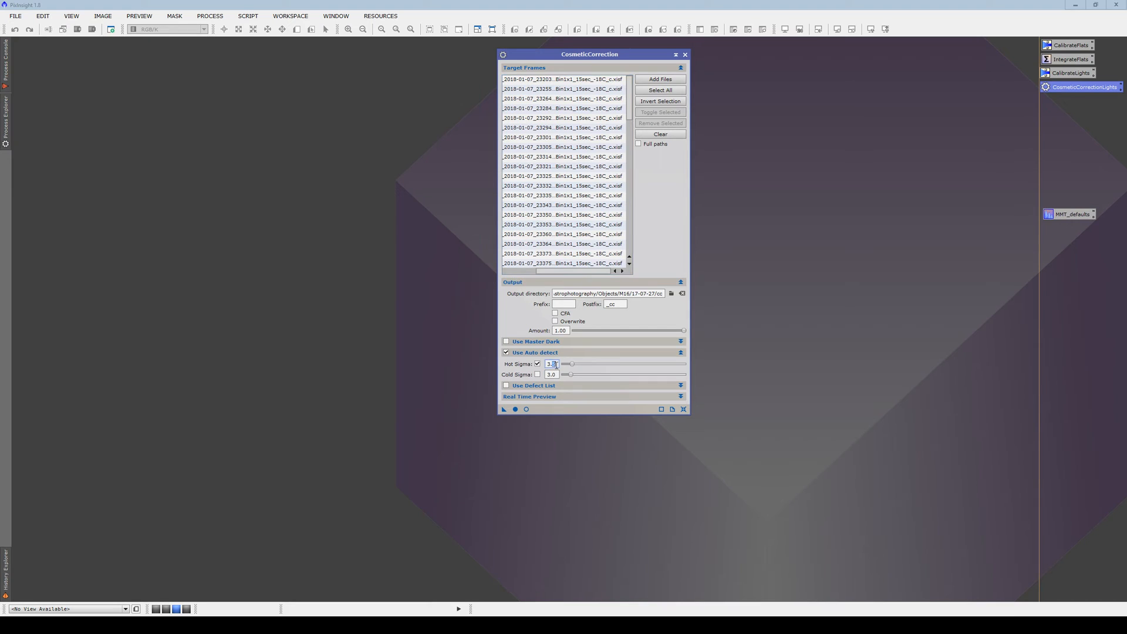
pyautogui.press('BackSpace')
pyautogui.write('0')
pyautogui.press('Tab')
# Create a folder named cosmeticized in m42 as the output directory and run CosmeticCorrection on the target frames
pyautogui.click(671, 294)
pyautogui.click(492, 144)
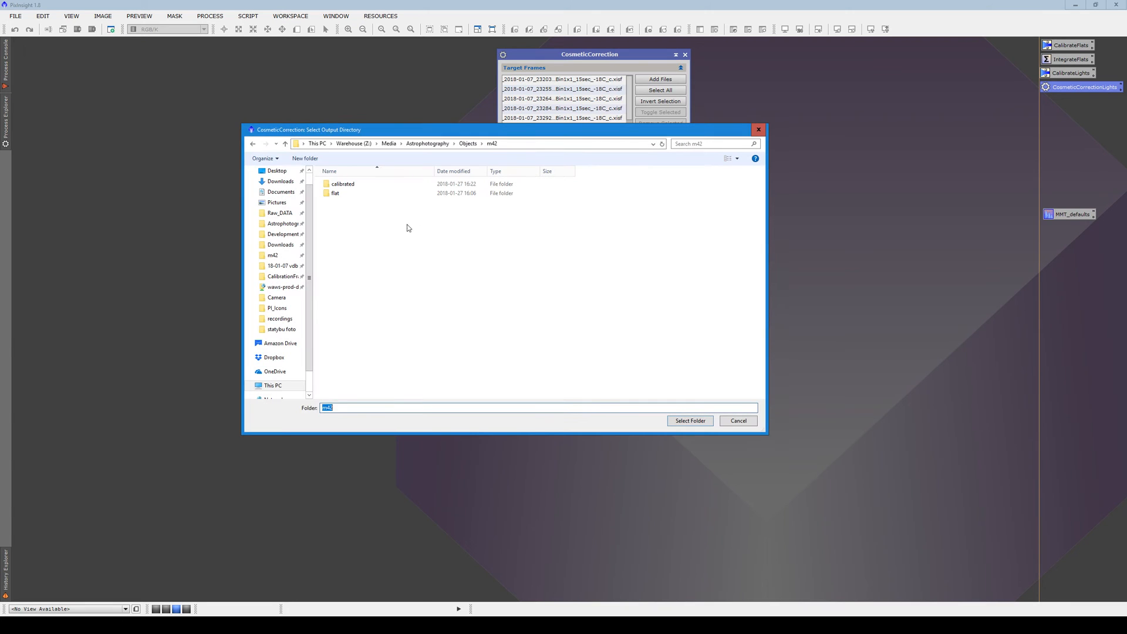
pyautogui.rightClick(393, 252)
pyautogui.moveTo(446, 416)
pyautogui.click(519, 417)
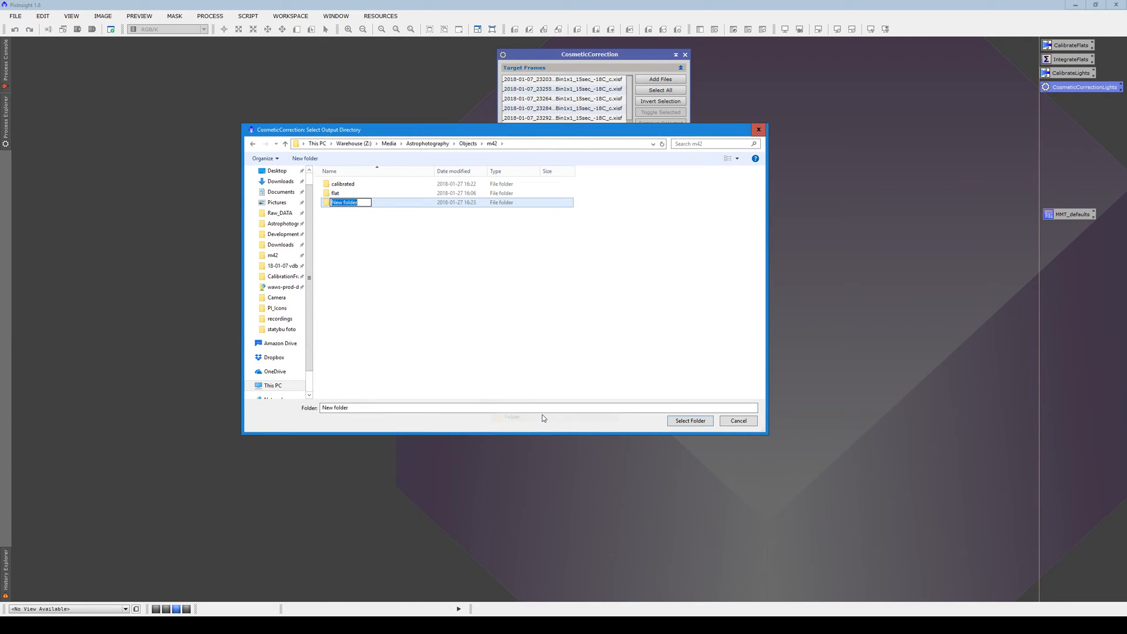
pyautogui.write('comse')
pyautogui.press('BackSpace')
pyautogui.press('BackSpace')
pyautogui.press('BackSpace')
pyautogui.write('smeticized')
pyautogui.press('Return')
pyautogui.press('Return')
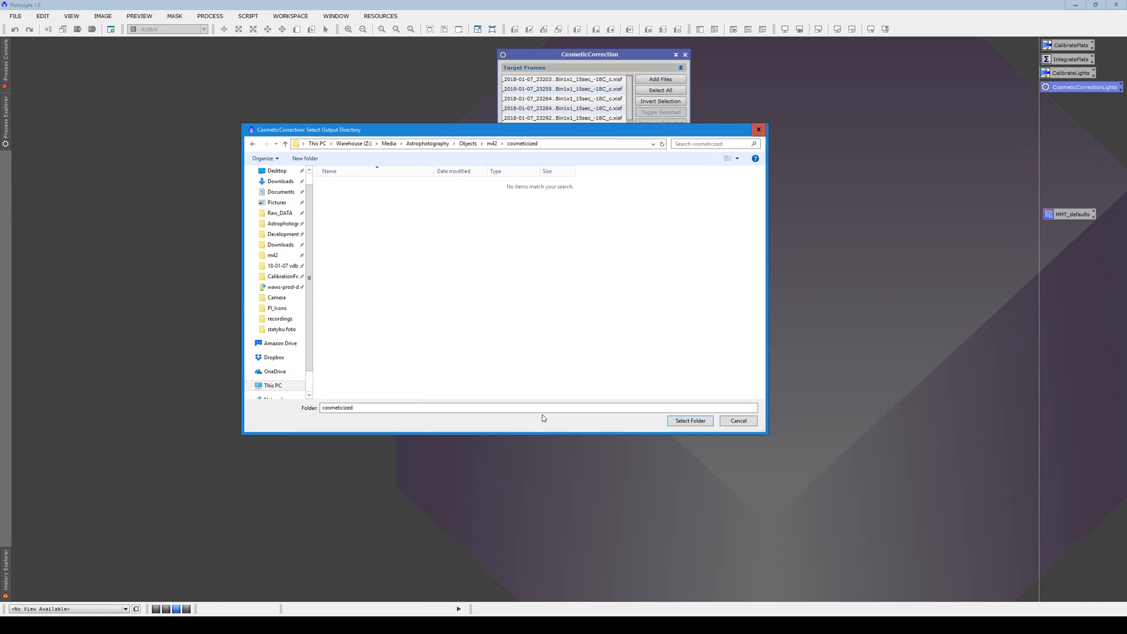
pyautogui.click(708, 421)
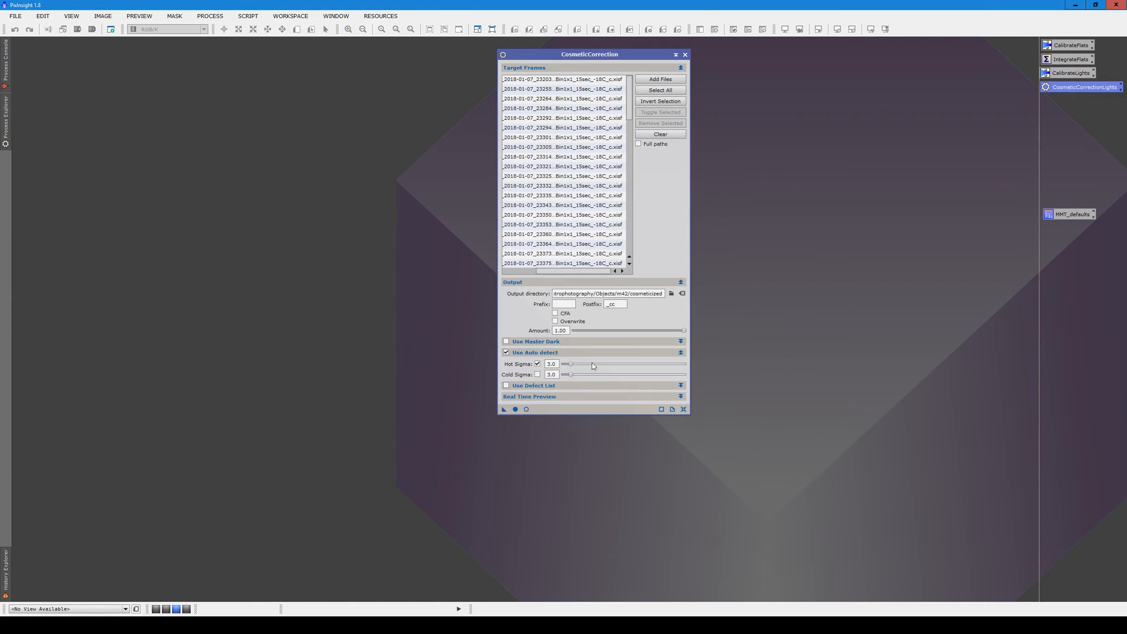
pyautogui.click(516, 409)
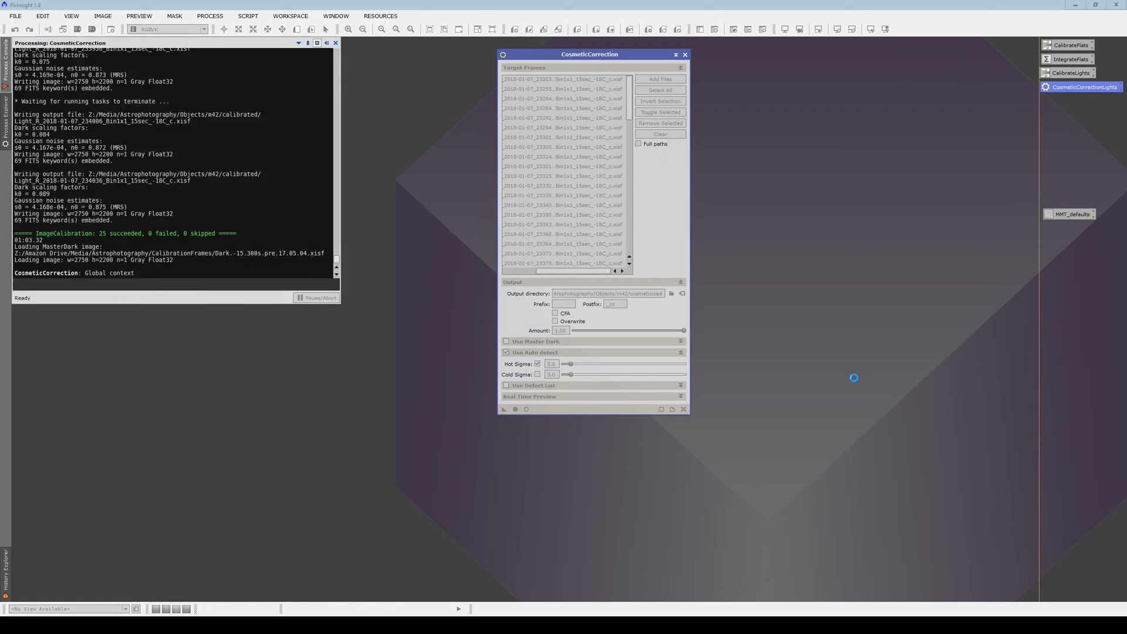
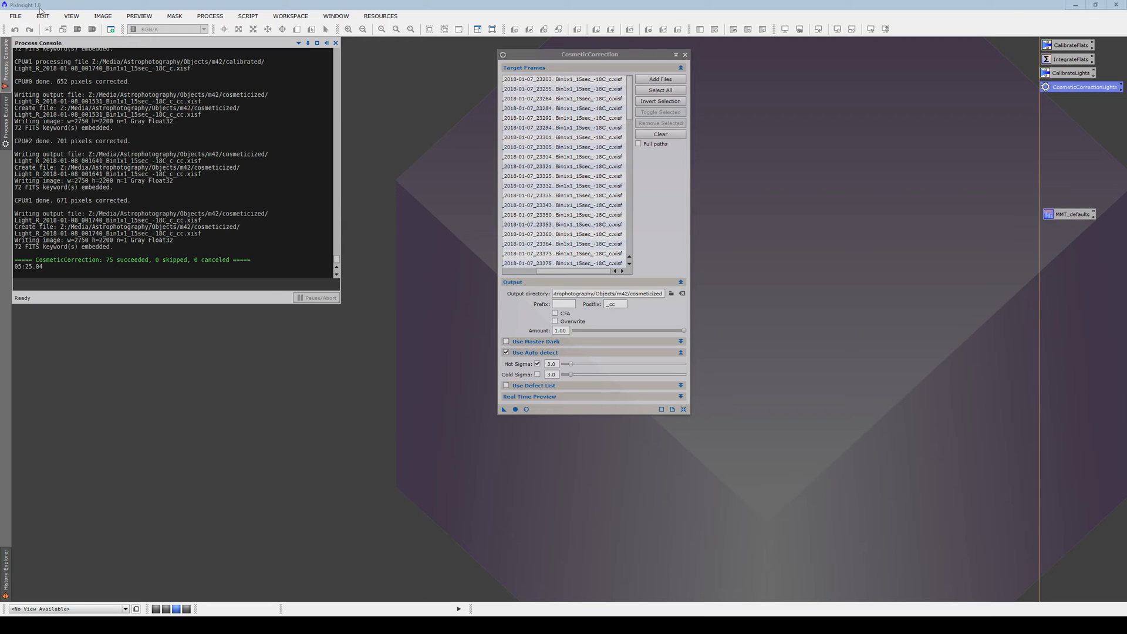
# Open the global preferences and find the Parallel Processing and Threads settings
pyautogui.click(20, 18)
pyautogui.moveTo(45, 17)
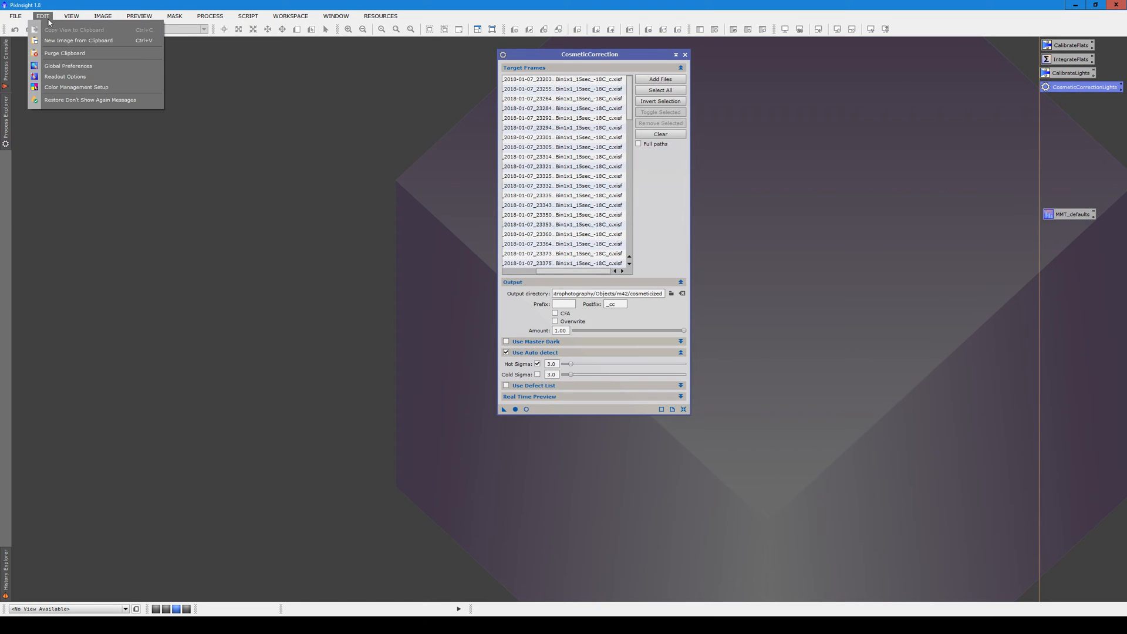
pyautogui.click(62, 66)
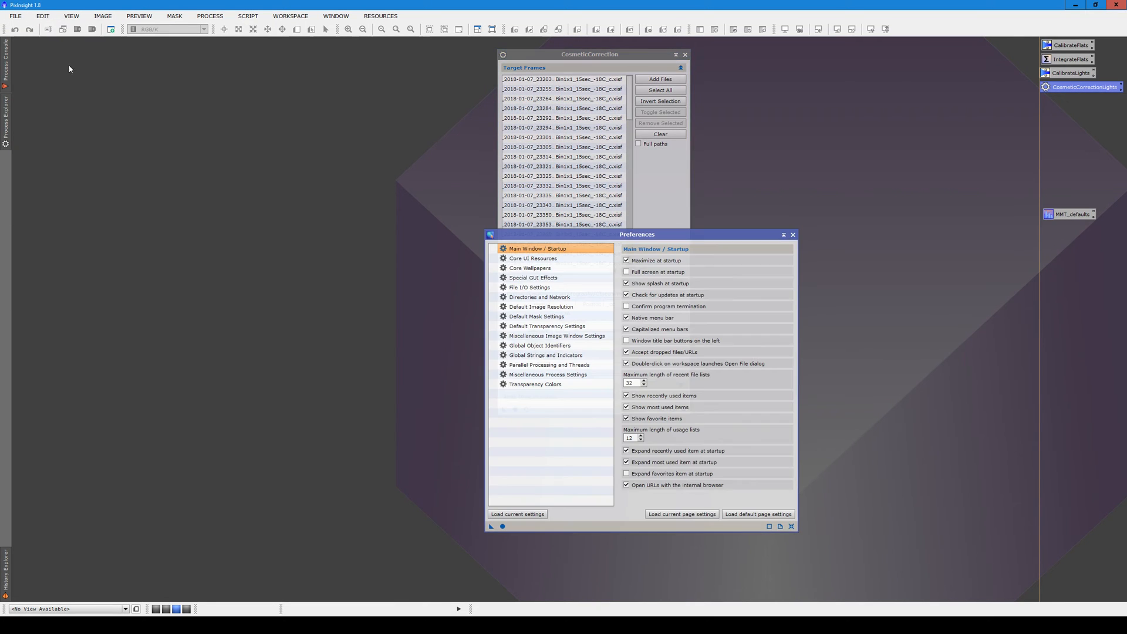
pyautogui.click(653, 236)
pyautogui.moveTo(653, 237); pyautogui.dragTo(646, 61)
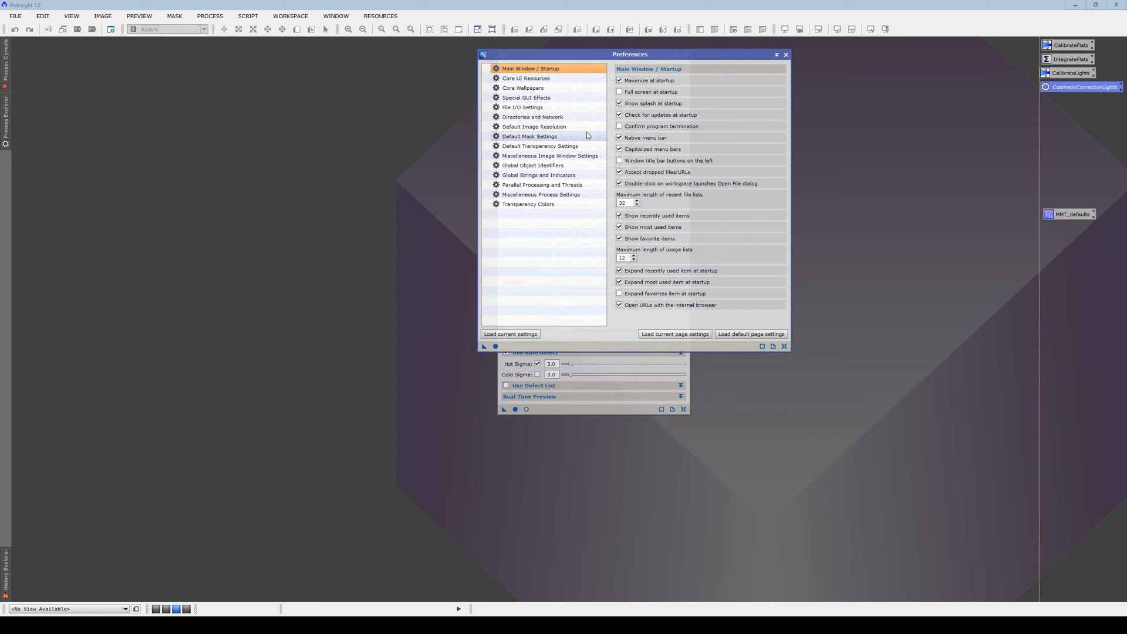
pyautogui.click(520, 79)
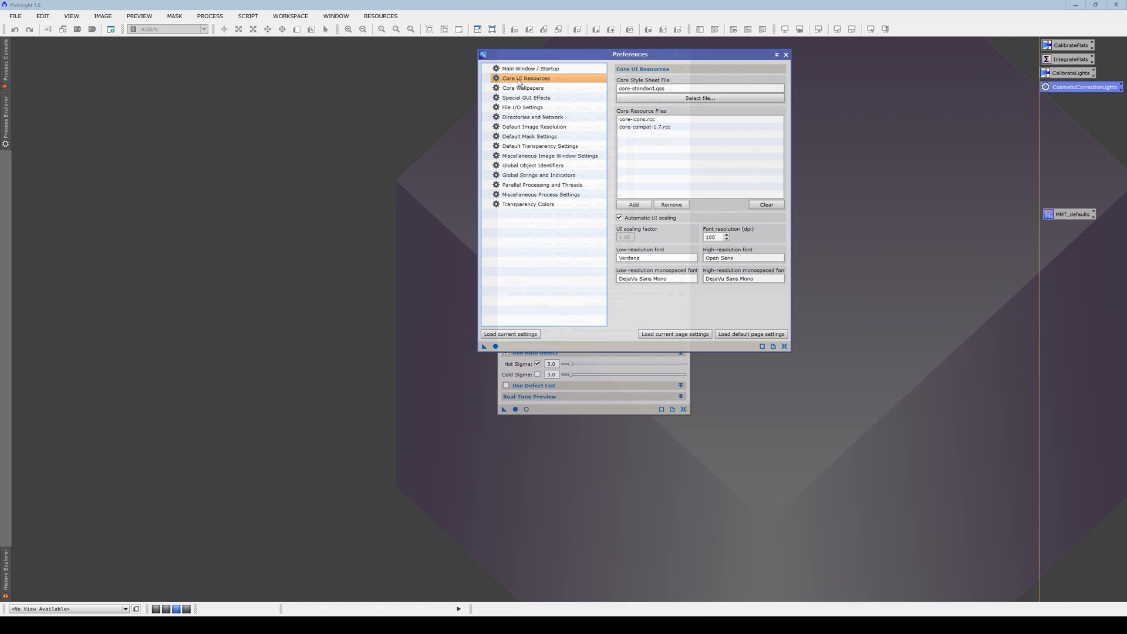
pyautogui.click(520, 88)
pyautogui.click(522, 98)
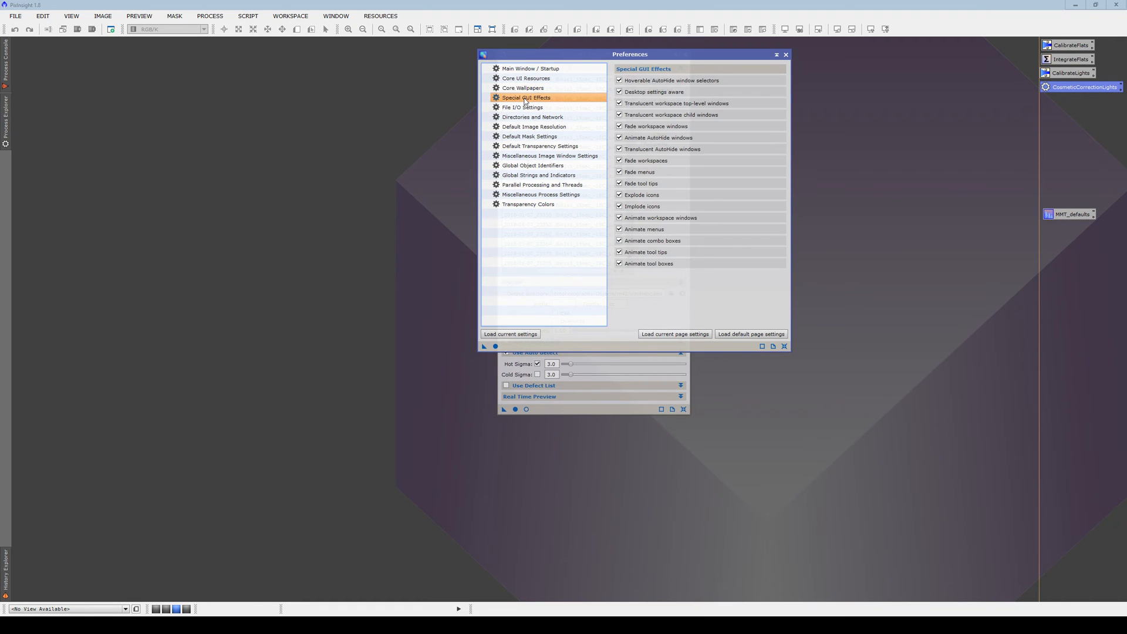
pyautogui.click(526, 117)
pyautogui.click(526, 108)
pyautogui.click(526, 127)
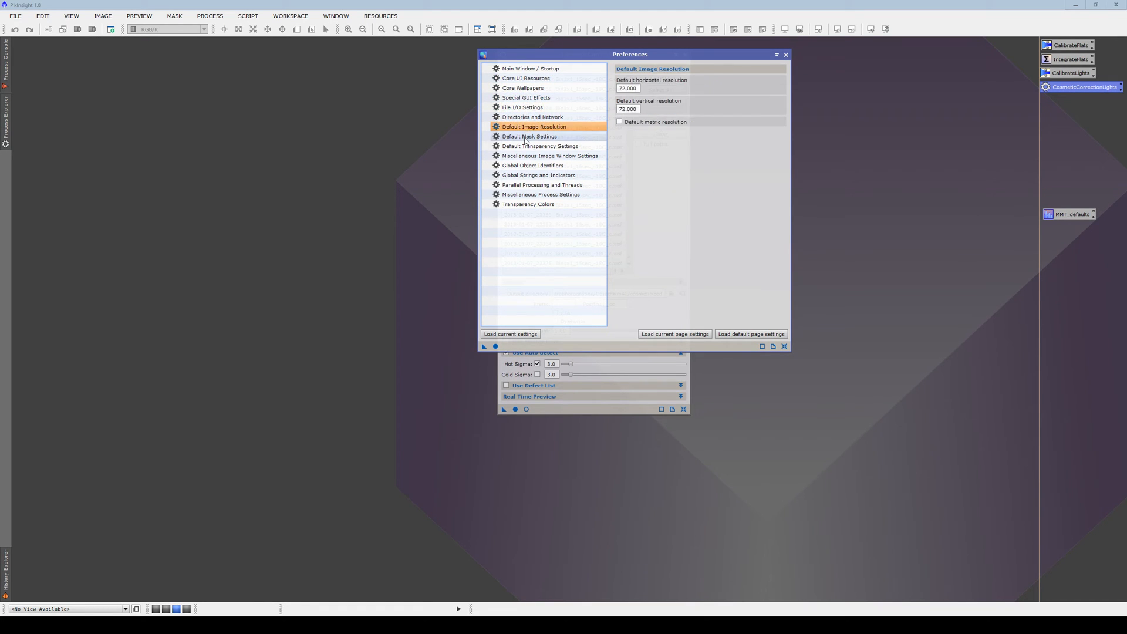
pyautogui.click(525, 136)
pyautogui.click(525, 146)
pyautogui.click(526, 165)
pyautogui.click(526, 155)
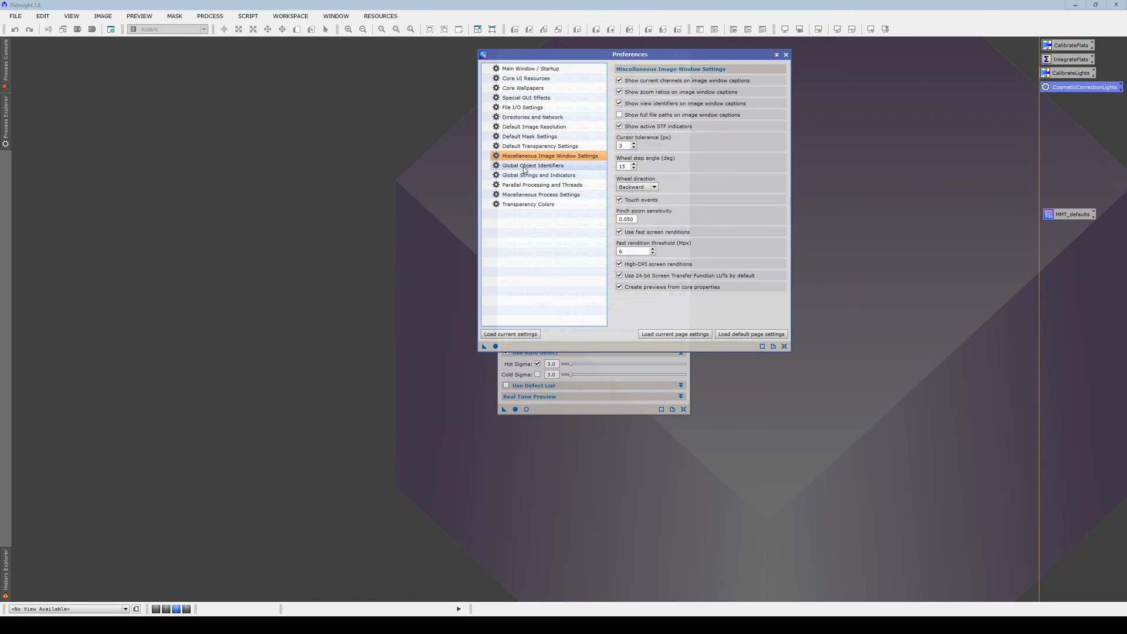
pyautogui.click(525, 204)
pyautogui.click(529, 185)
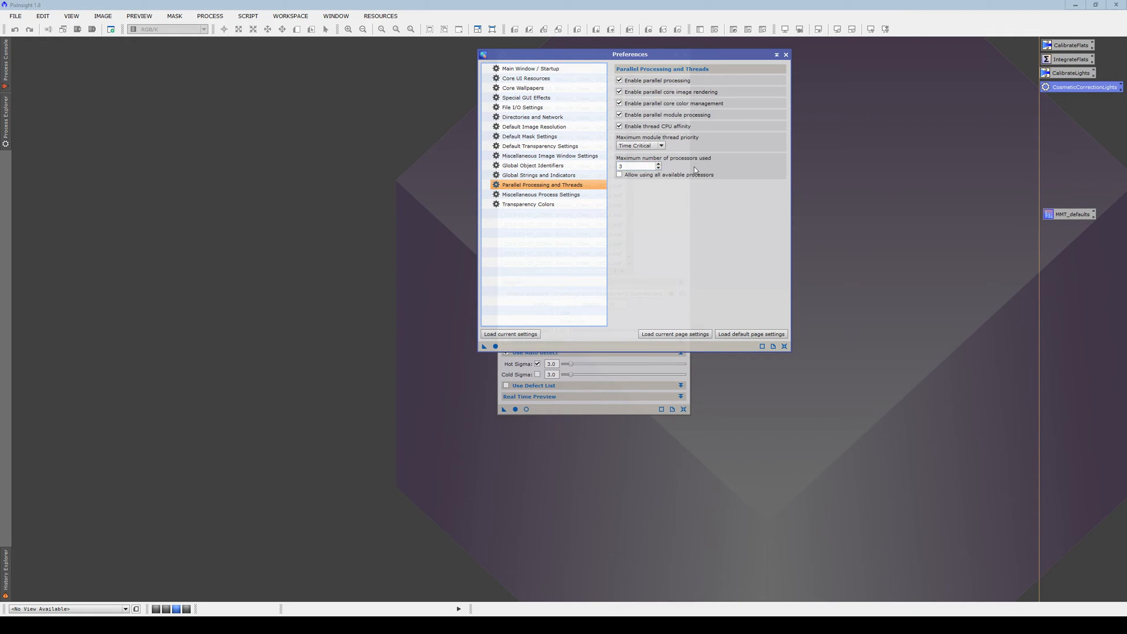
# Set the maximum number of processors used to 2, apply the preferences and close them
pyautogui.click(657, 169)
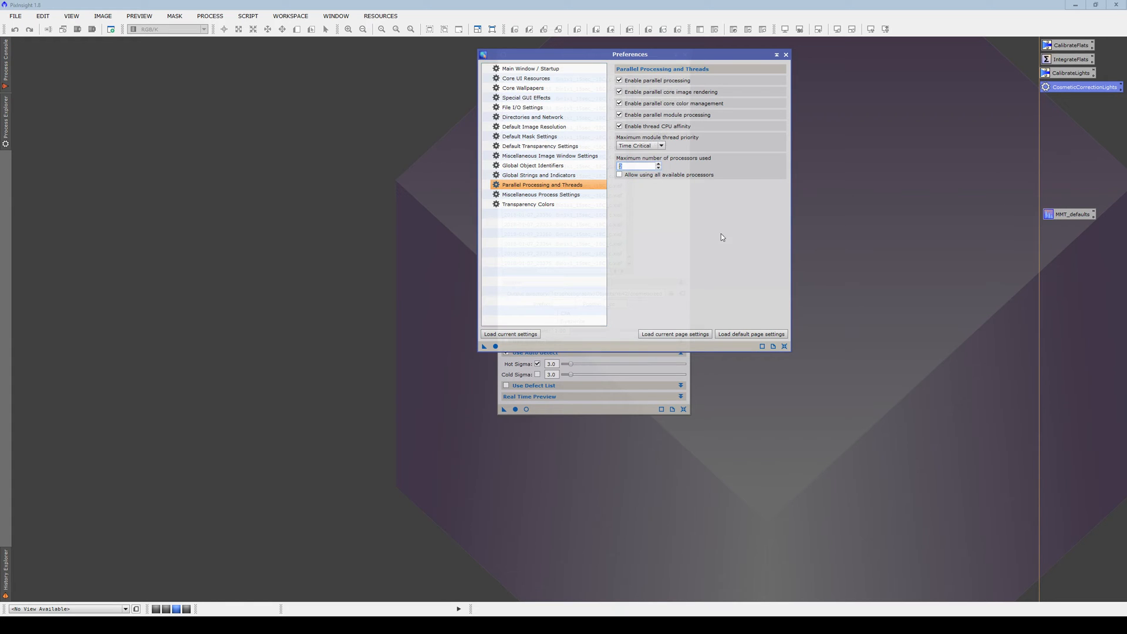
pyautogui.click(496, 347)
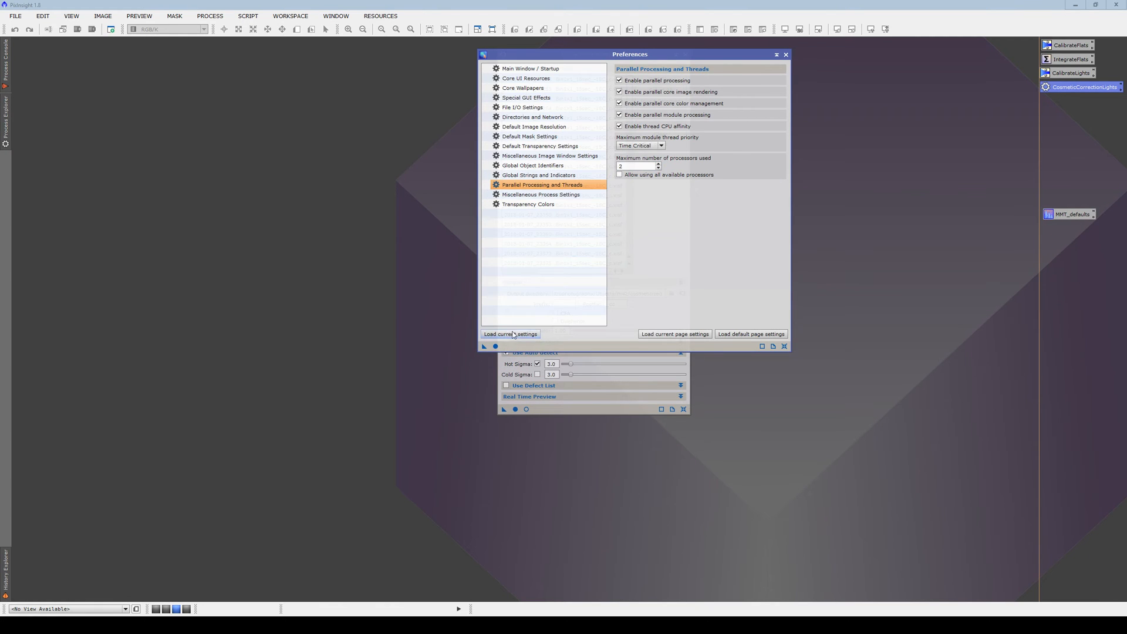
pyautogui.click(786, 54)
# Close CosmeticCorrection, open the SubframeSelector script and clear its old target subframes
pyautogui.moveTo(601, 54); pyautogui.dragTo(732, 69)
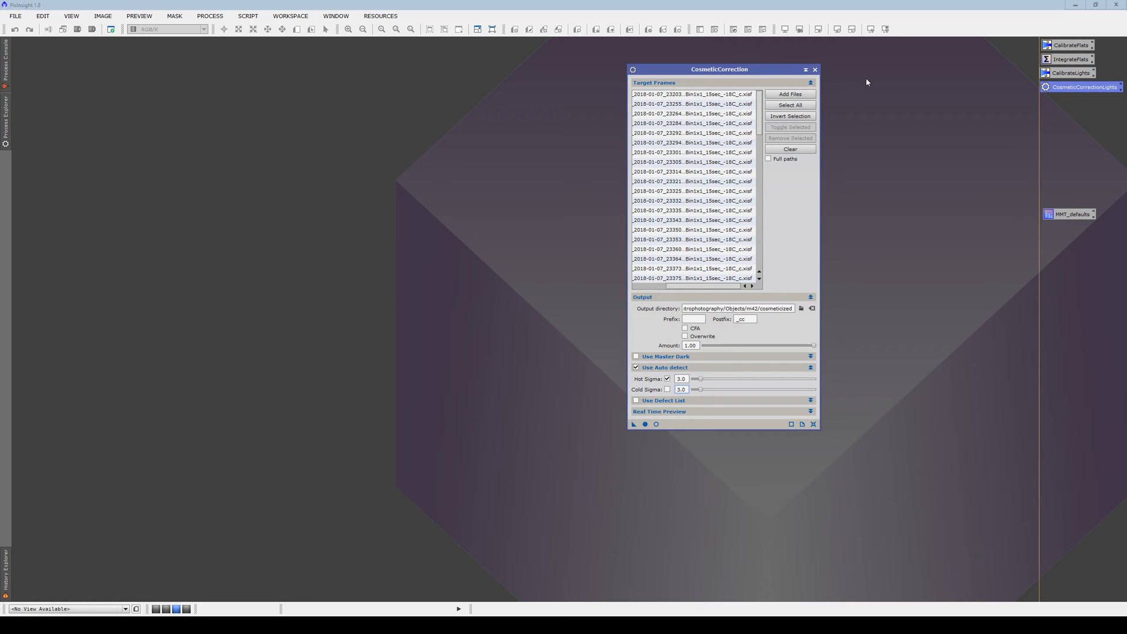
pyautogui.click(815, 70)
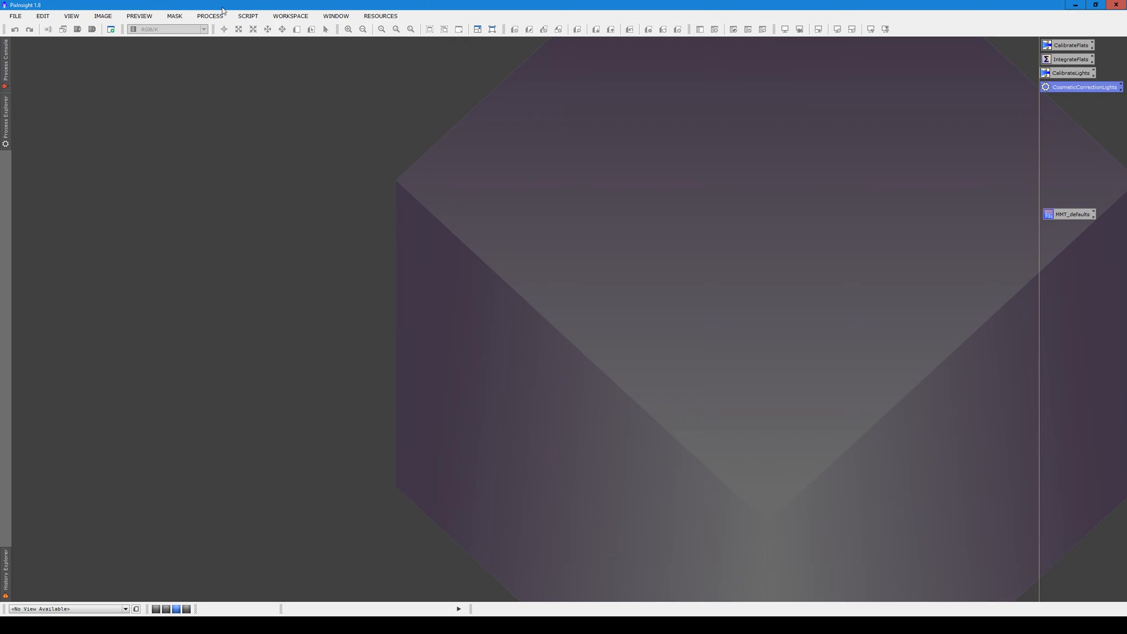
pyautogui.click(247, 16)
pyautogui.moveTo(282, 29)
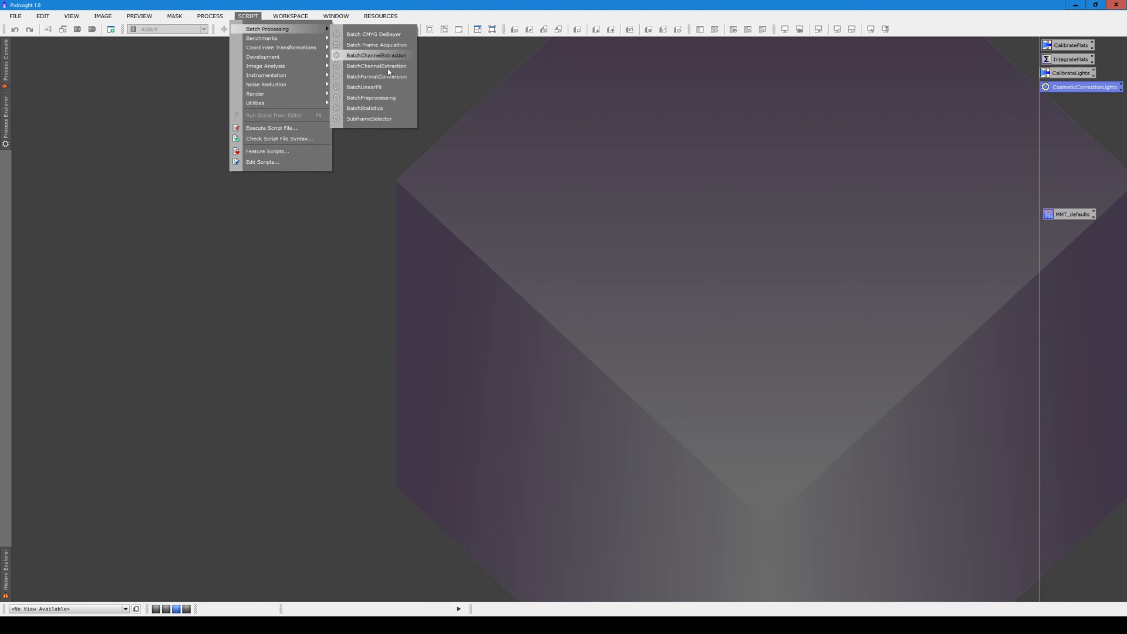
pyautogui.click(376, 120)
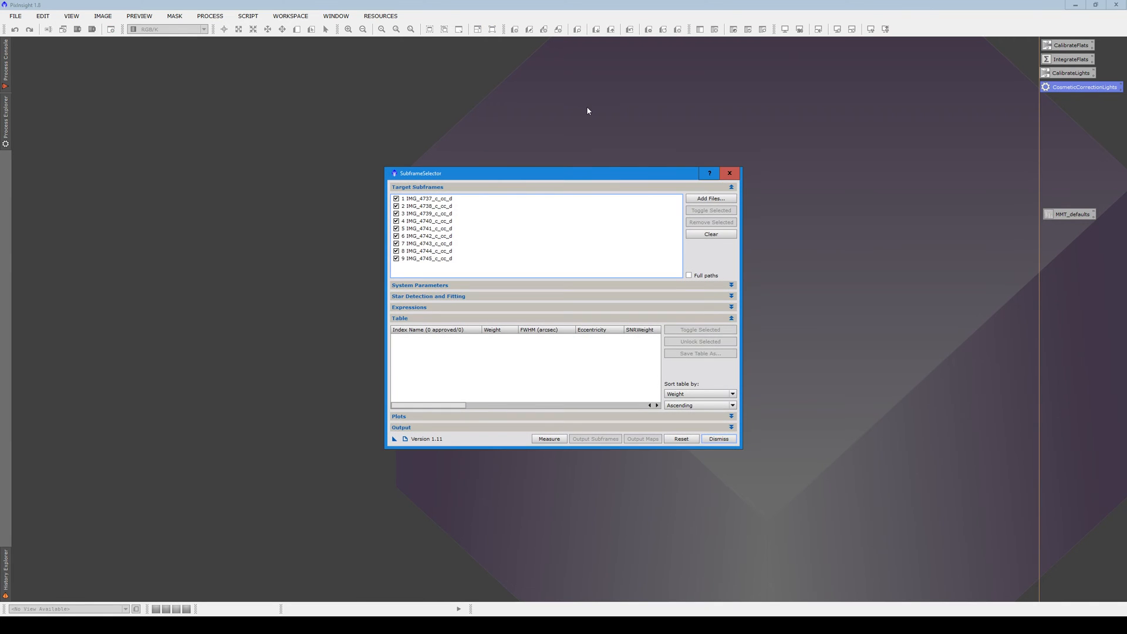
pyautogui.click(692, 232)
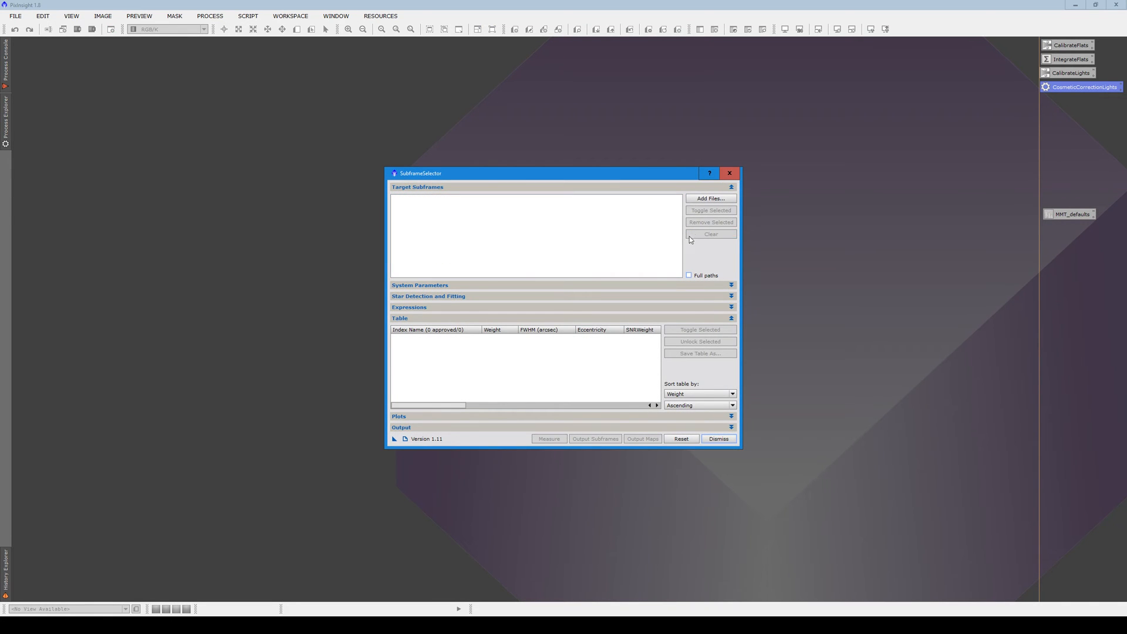
# Set the SubframeSelector subframe scale to 1.440 arcseconds per pixel
pyautogui.click(467, 285)
pyautogui.doubleClick(456, 297)
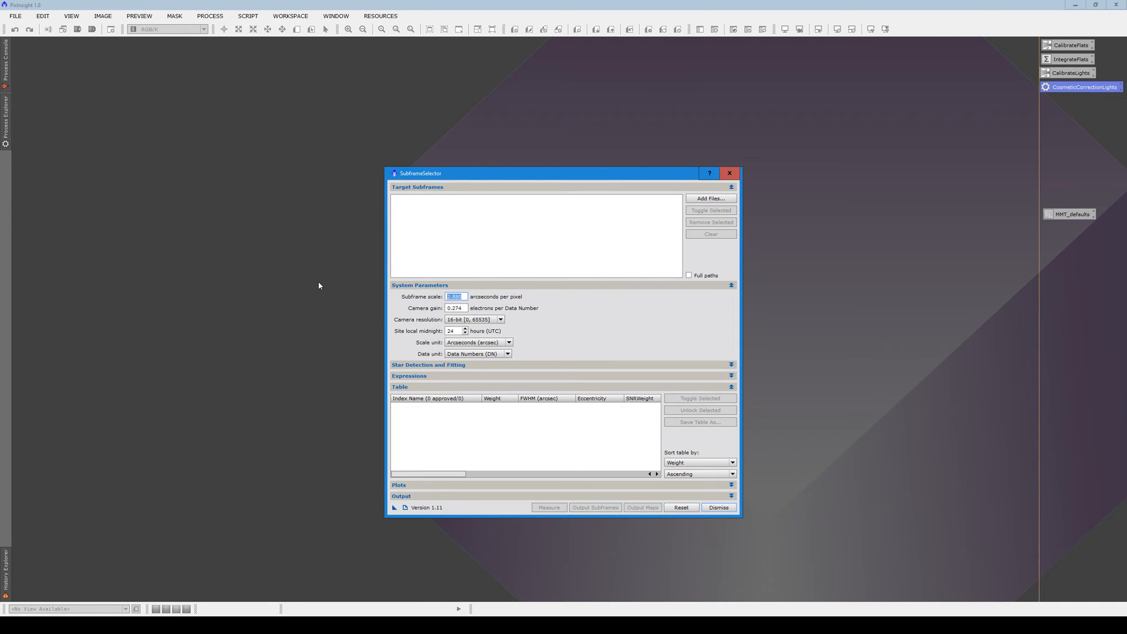
pyautogui.write('1.440')
pyautogui.press('Tab')
pyautogui.click(461, 285)
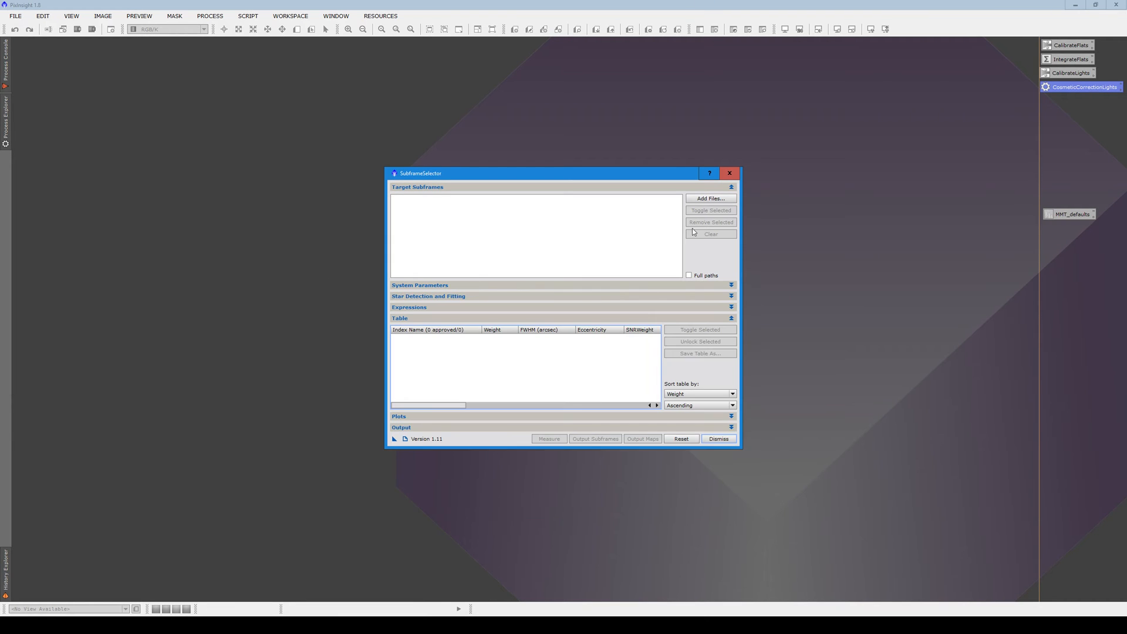
# Open the SubframeSelector file picker, browse to m42/cosmeticized and look through its light frames
pyautogui.click(700, 202)
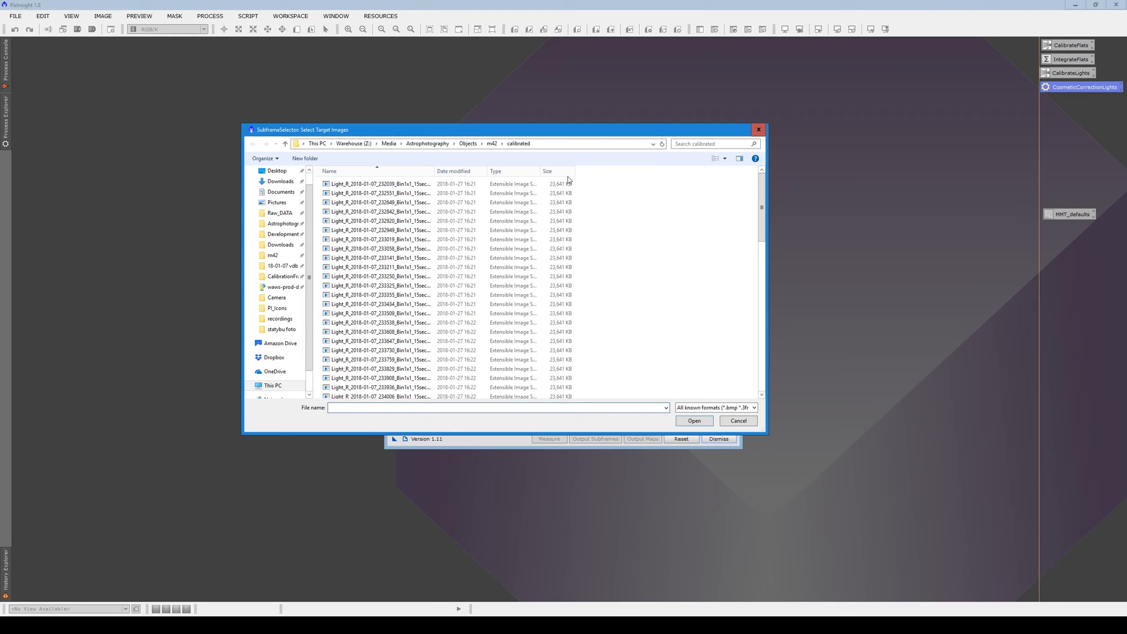
pyautogui.click(492, 144)
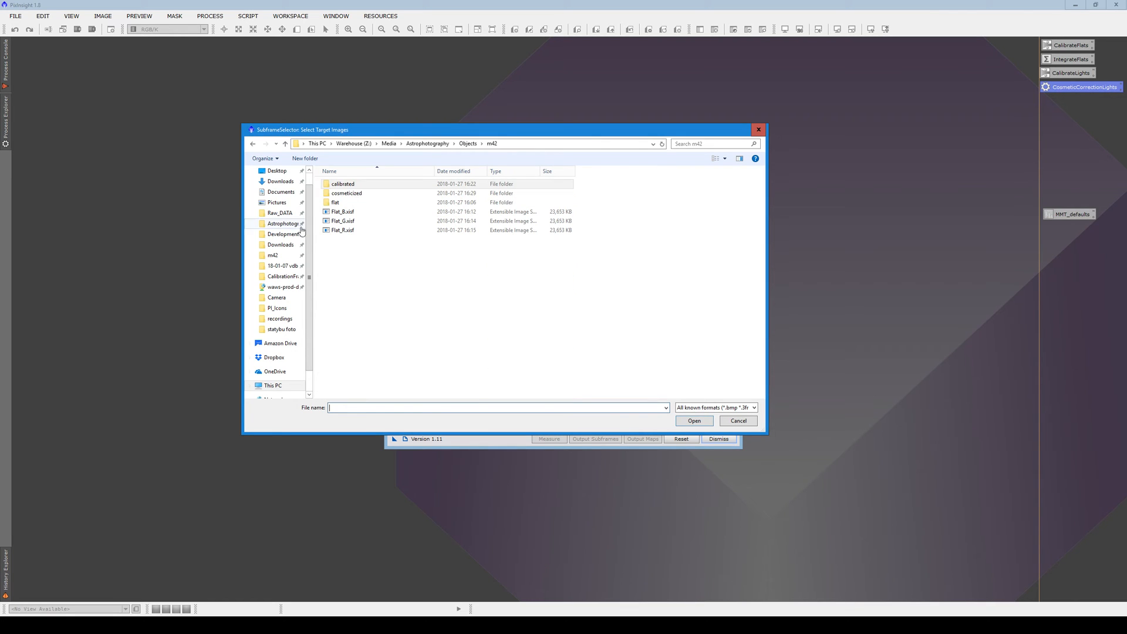
pyautogui.doubleClick(364, 194)
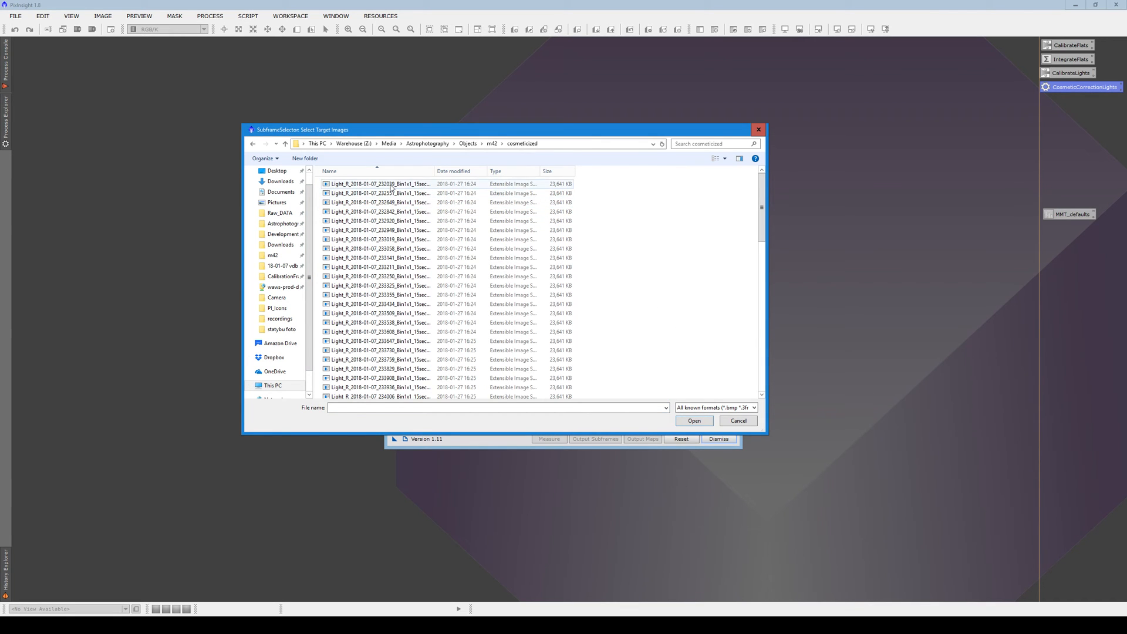
pyautogui.click(375, 184)
pyautogui.scroll(-4, 429, 368)
pyautogui.scroll(-15, 429, 368)
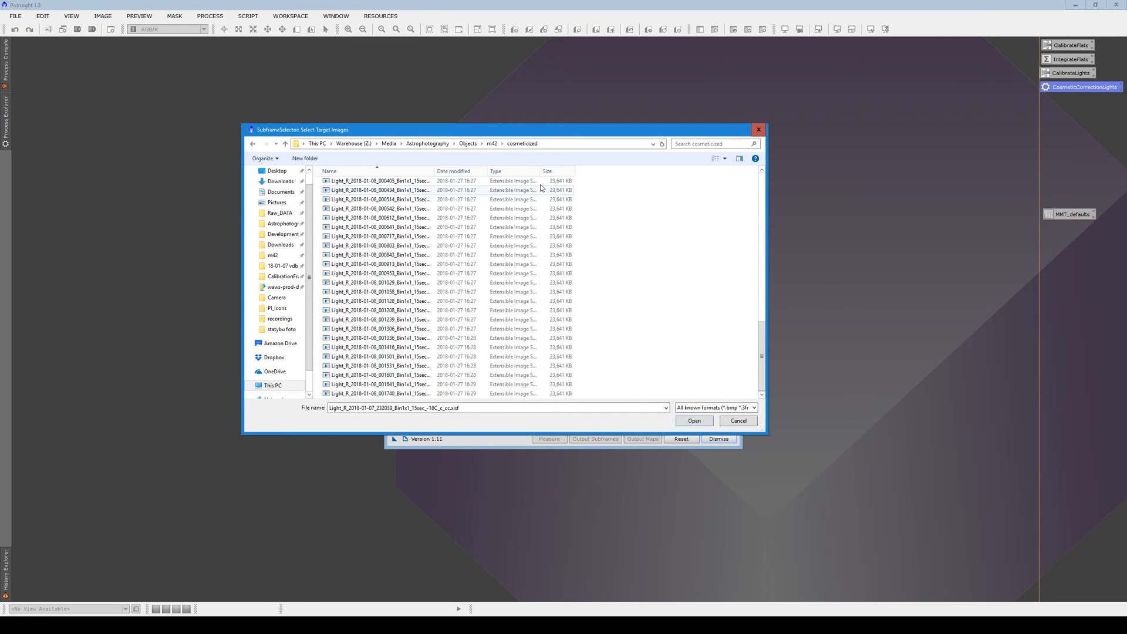
pyautogui.moveTo(552, 134); pyautogui.dragTo(725, 51)
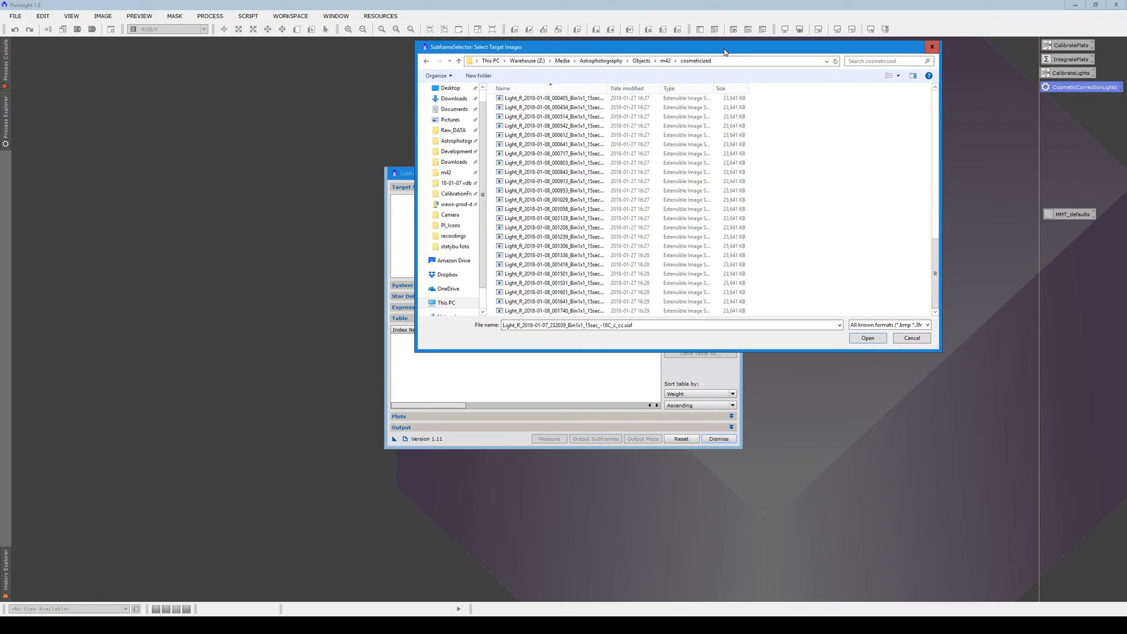
# Switch to File Explorer, open m42/cosmeticized and widen the Name column to show the full file names
pyautogui.hotkey('alt', 'Tab')
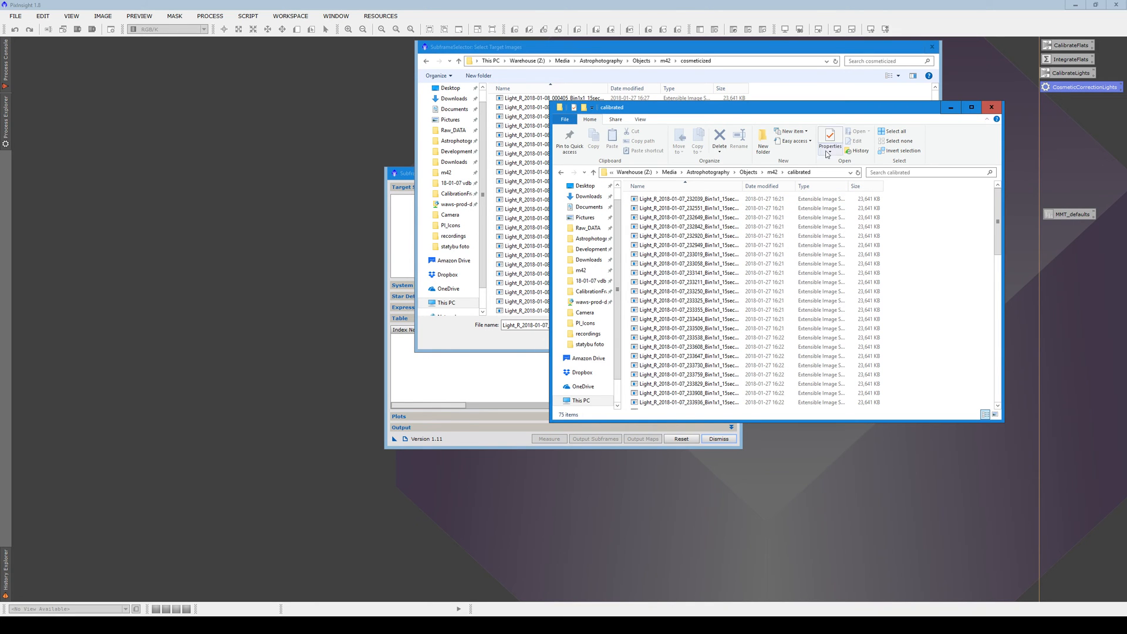
pyautogui.click(773, 172)
pyautogui.doubleClick(664, 209)
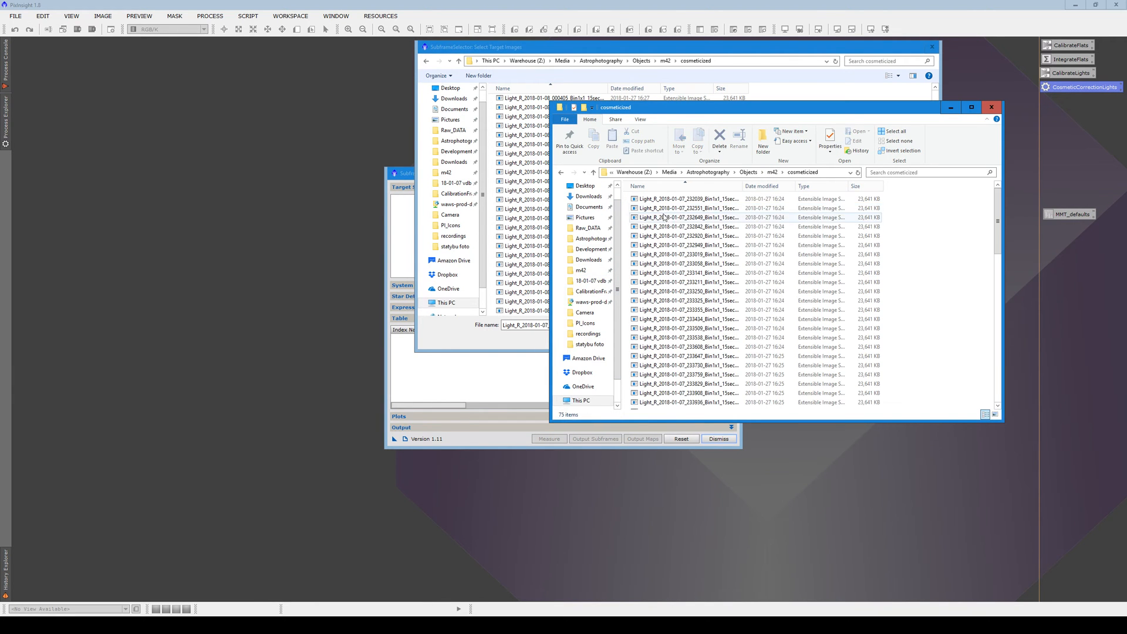
pyautogui.click(705, 199)
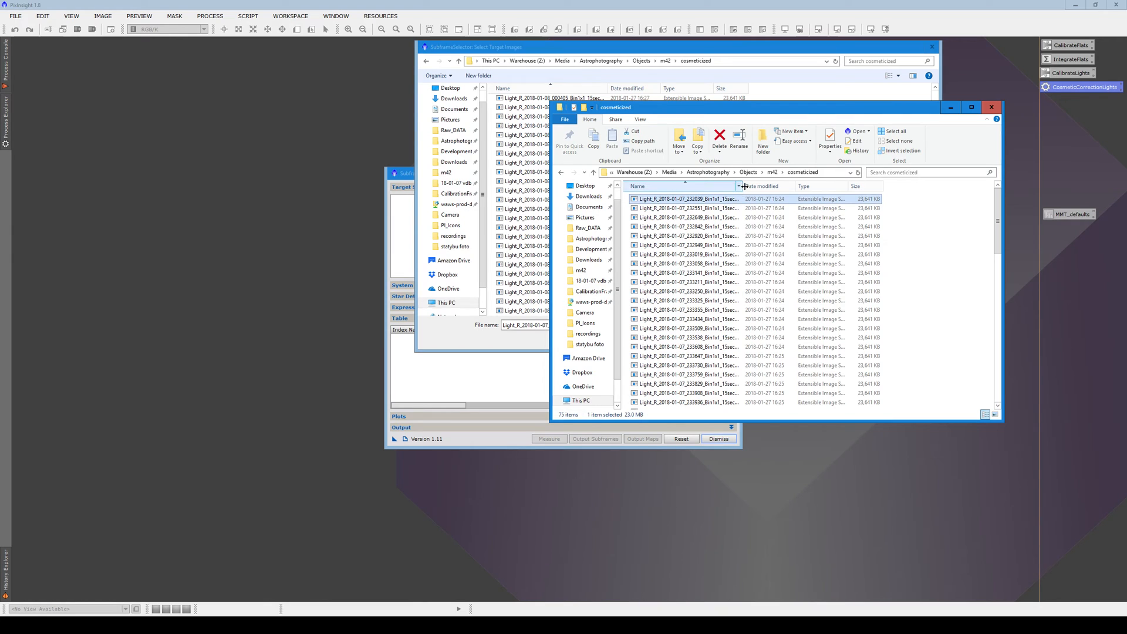
pyautogui.moveTo(744, 186); pyautogui.dragTo(792, 187)
# Examine the cosmeticized files sorted by modification date, and return the list to sorting by name
pyautogui.click(819, 187)
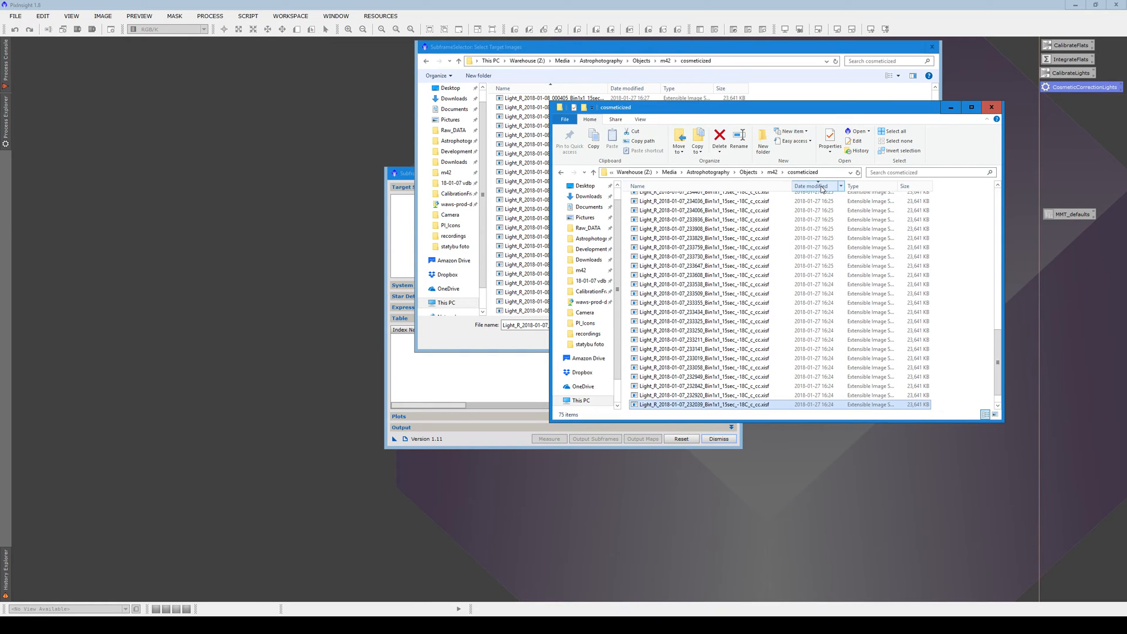
pyautogui.click(822, 186)
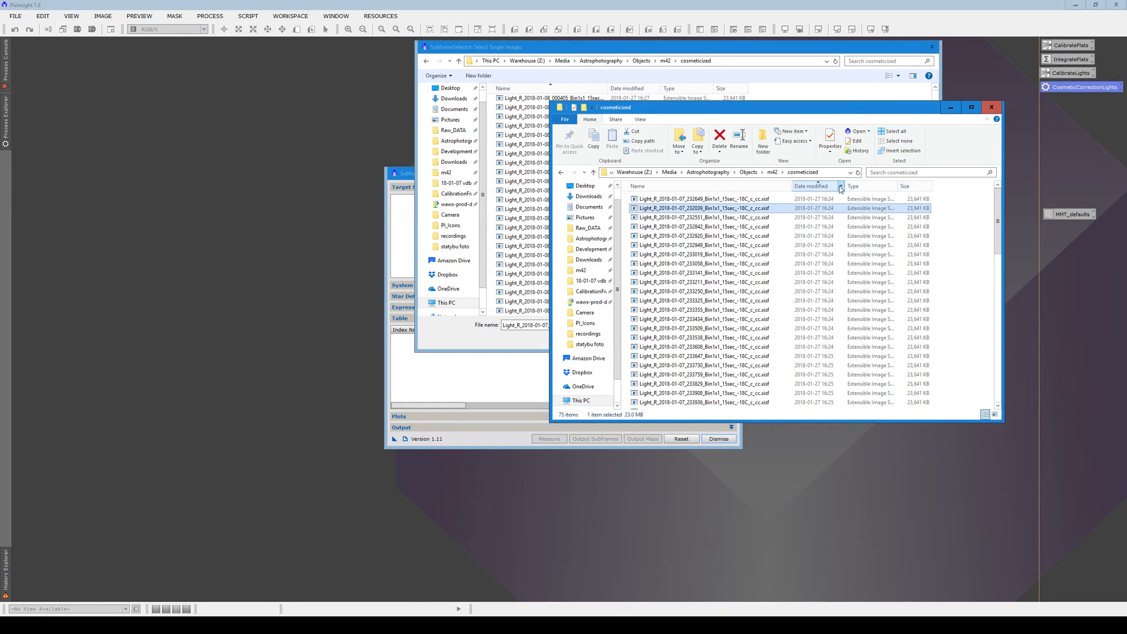
pyautogui.scroll(-15, 825, 317)
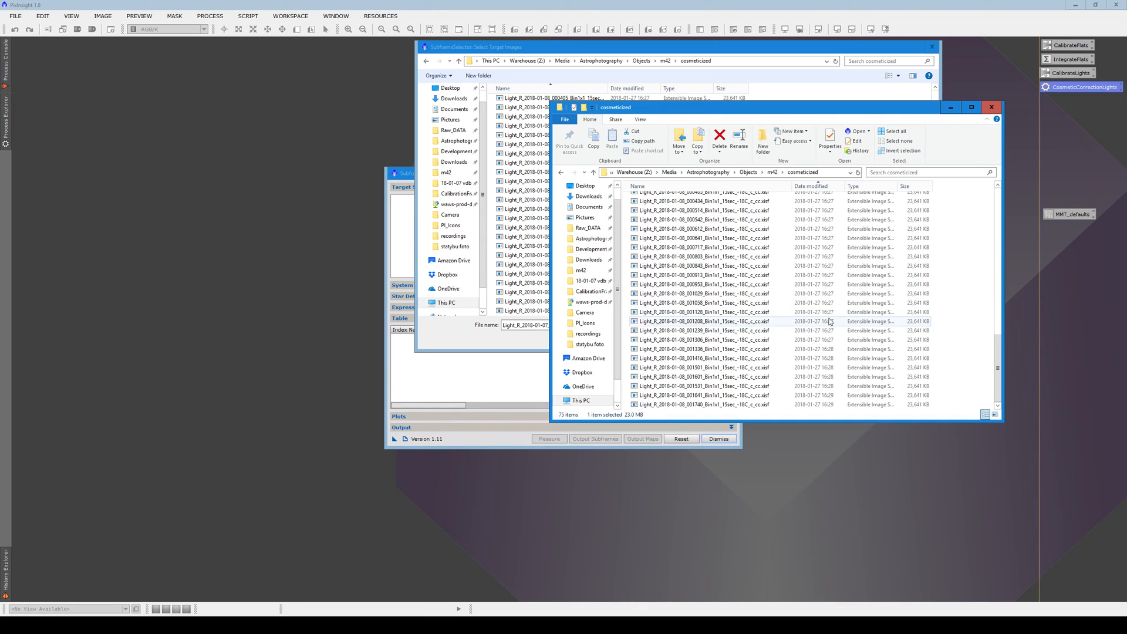
pyautogui.scroll(10, 830, 322)
pyautogui.scroll(7, 772, 267)
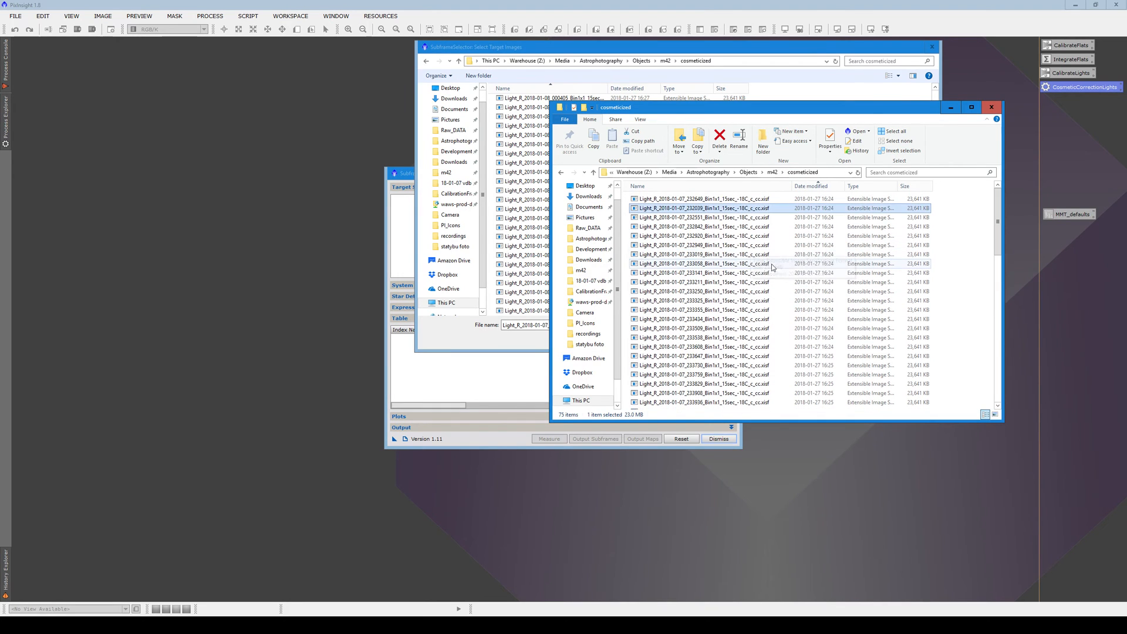
pyautogui.click(692, 188)
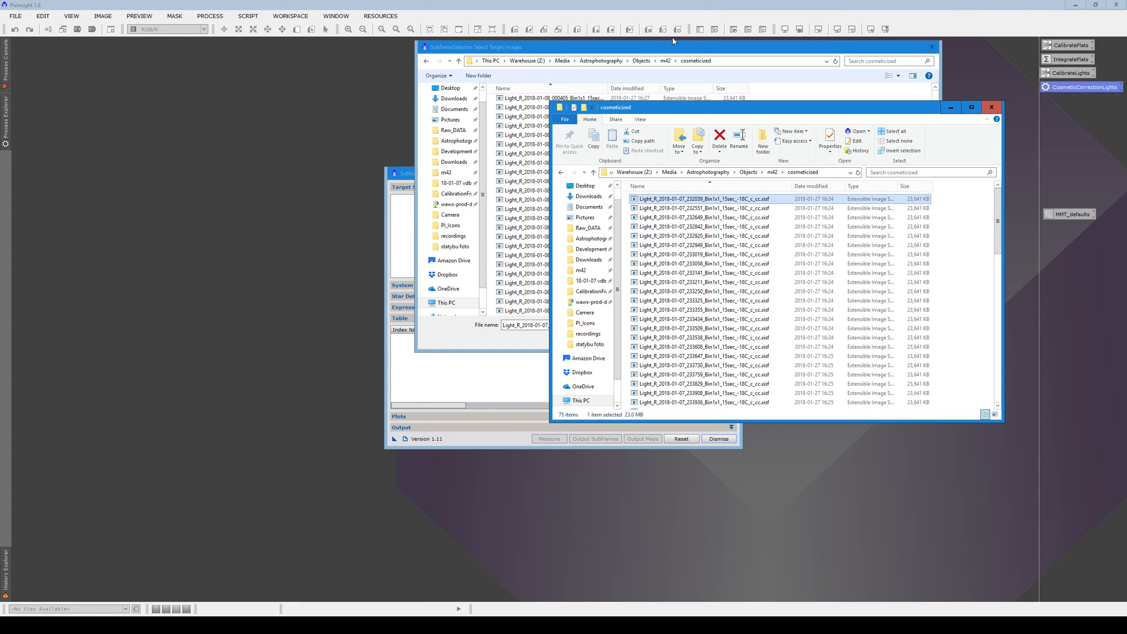
# In the SubframeSelector file picker, browse to m42/calibrated and examine the names and dates of its light frames
pyautogui.moveTo(682, 54); pyautogui.dragTo(397, 67)
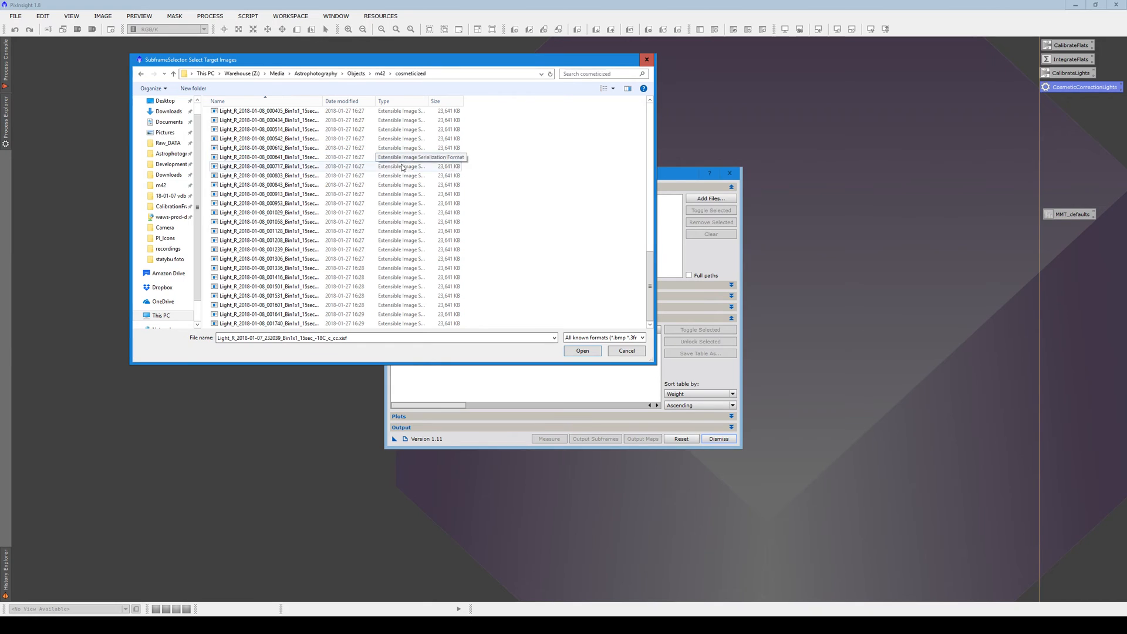
pyautogui.scroll(15, 422, 231)
pyautogui.scroll(5, 422, 231)
pyautogui.click(380, 73)
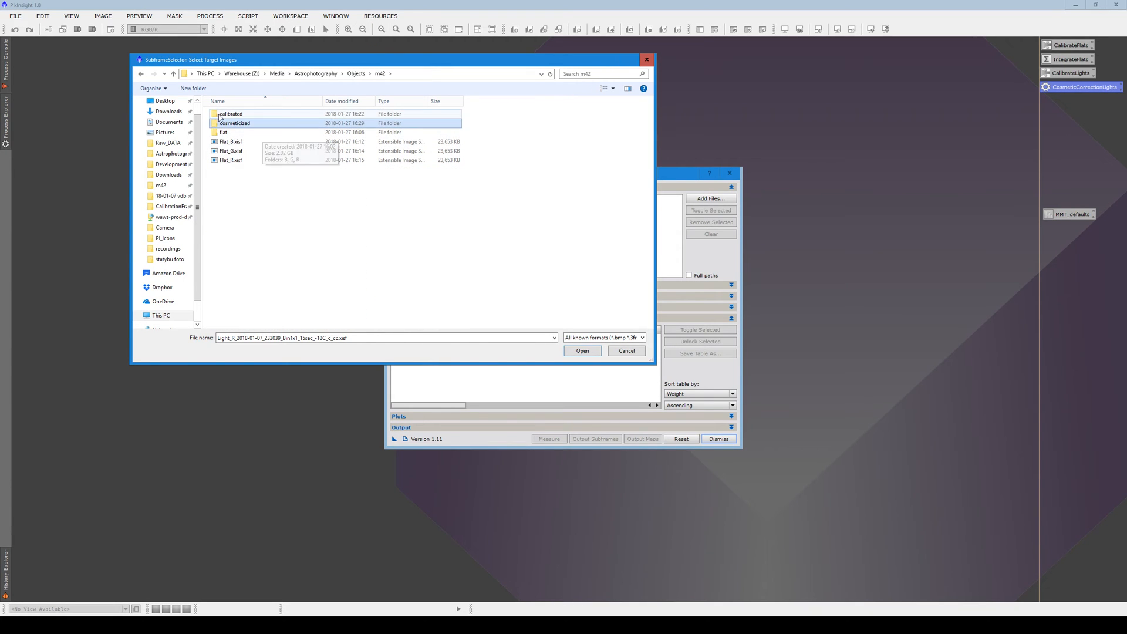
pyautogui.doubleClick(223, 115)
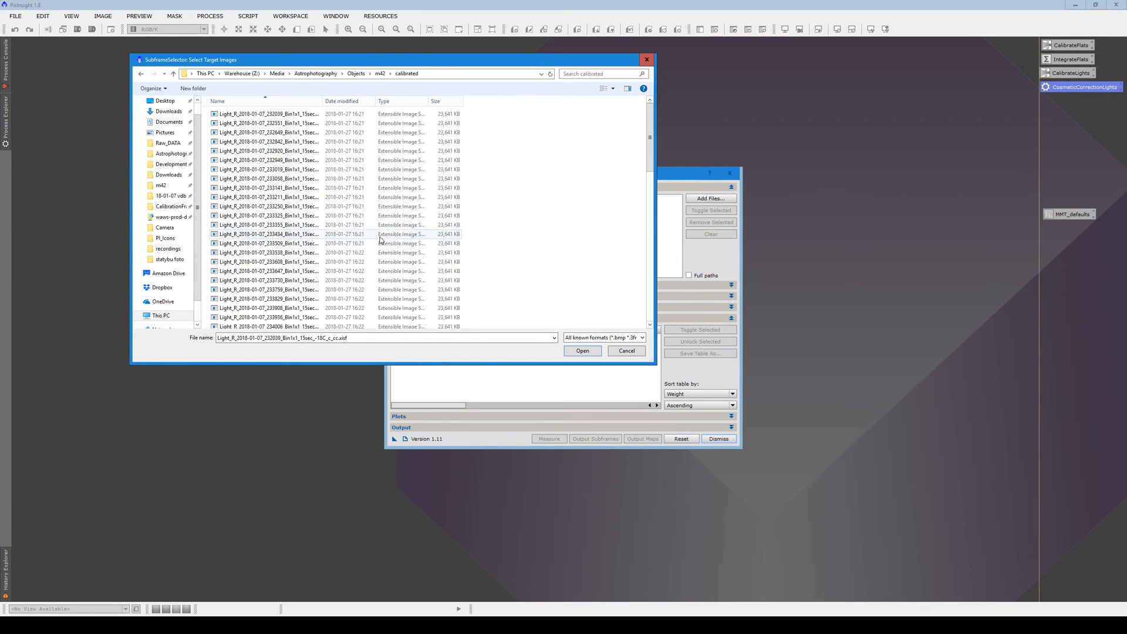
pyautogui.scroll(-5, 395, 269)
pyautogui.scroll(-10, 394, 269)
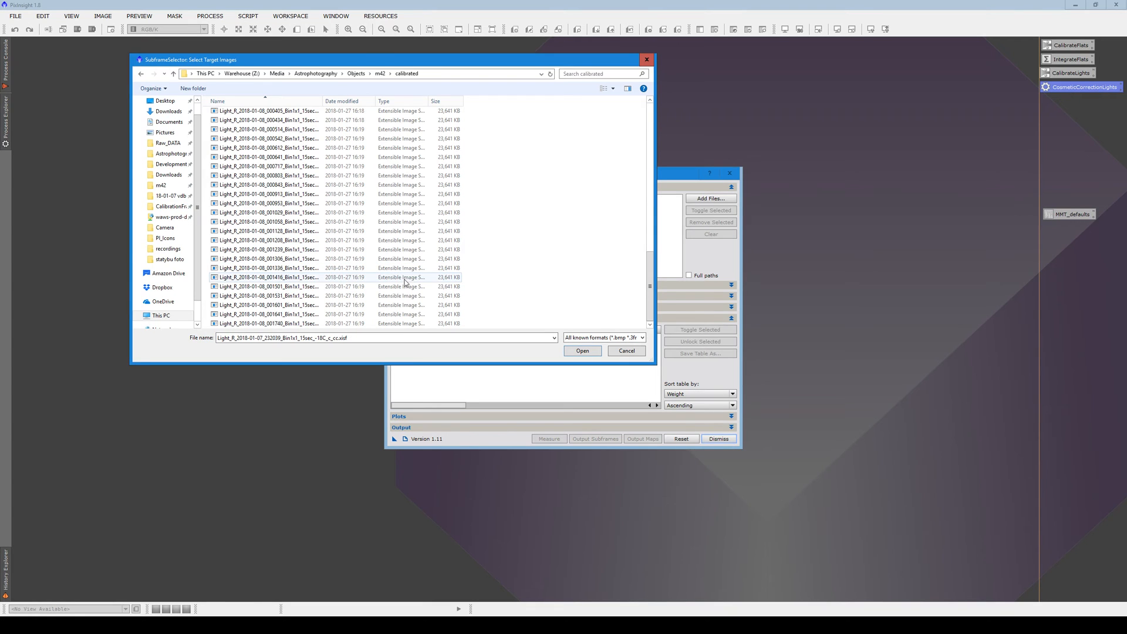
pyautogui.scroll(2, 380, 303)
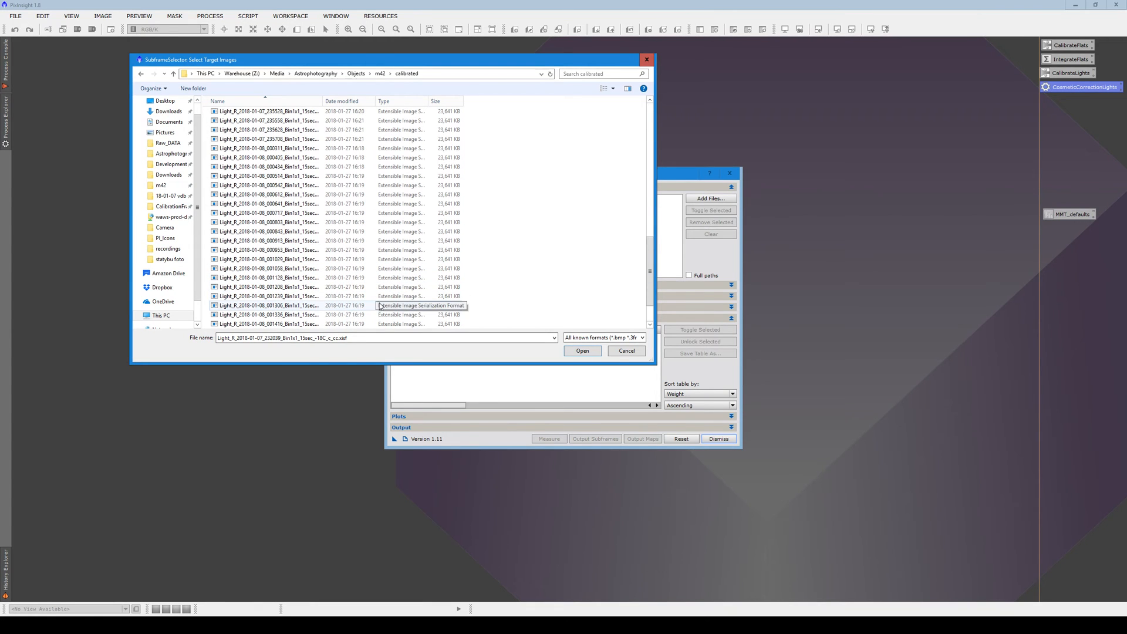
pyautogui.scroll(-2, 380, 303)
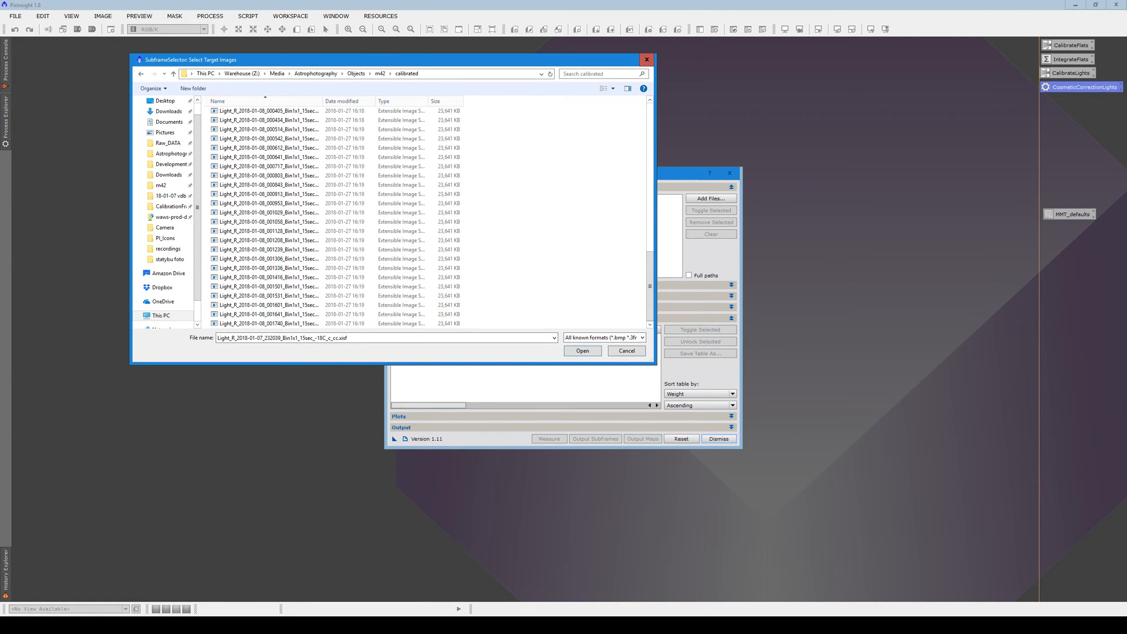
# Open a second File Explorer window and browse the raw data to the B folder under 2018-01-07 m42/Light
pyautogui.hotkey('alt', 'Tab')
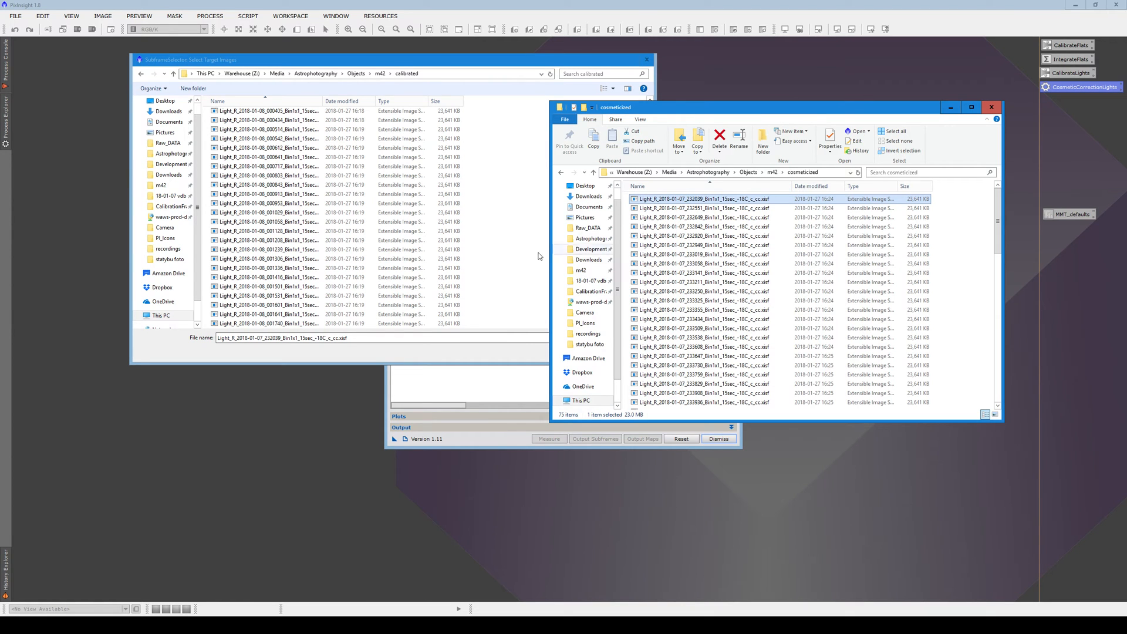
pyautogui.rightClick(100, 626)
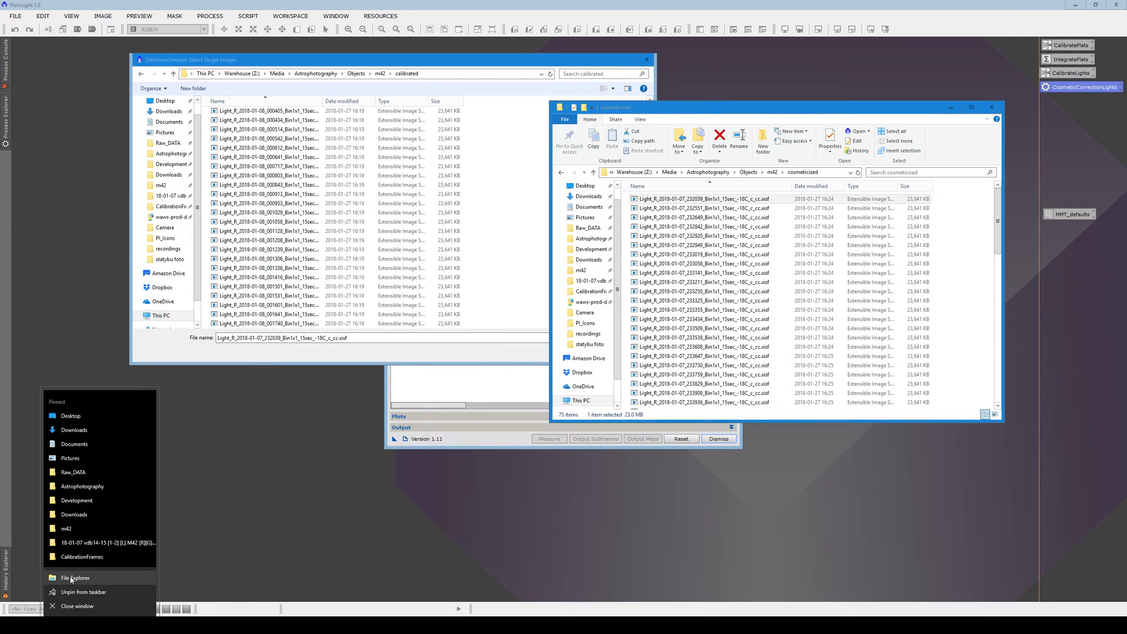
pyautogui.click(88, 578)
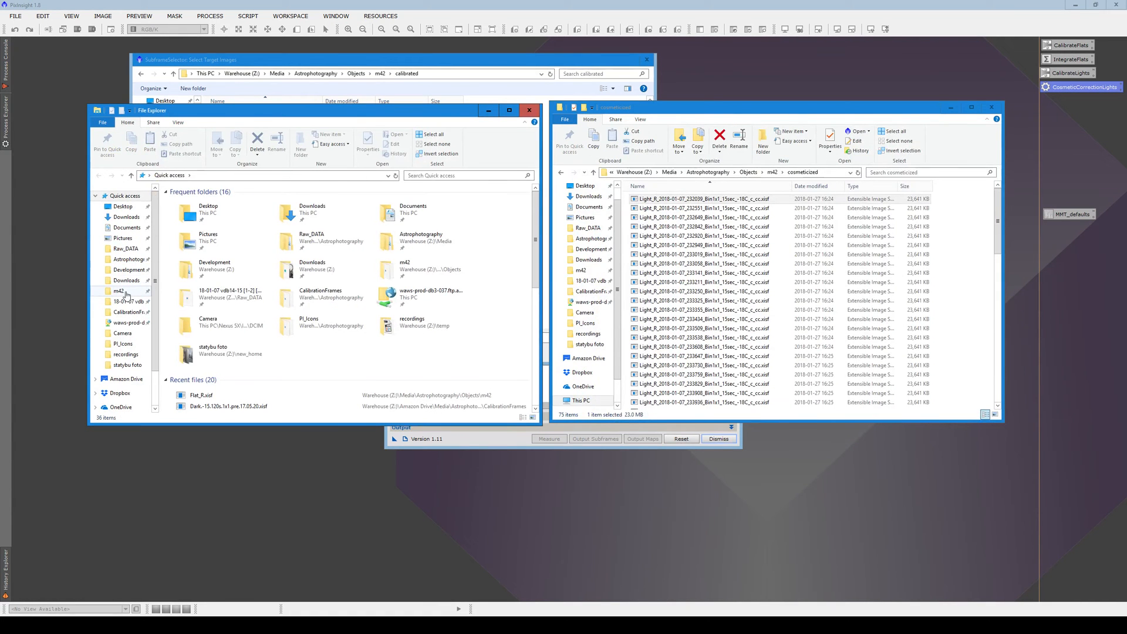
pyautogui.click(127, 291)
pyautogui.click(130, 301)
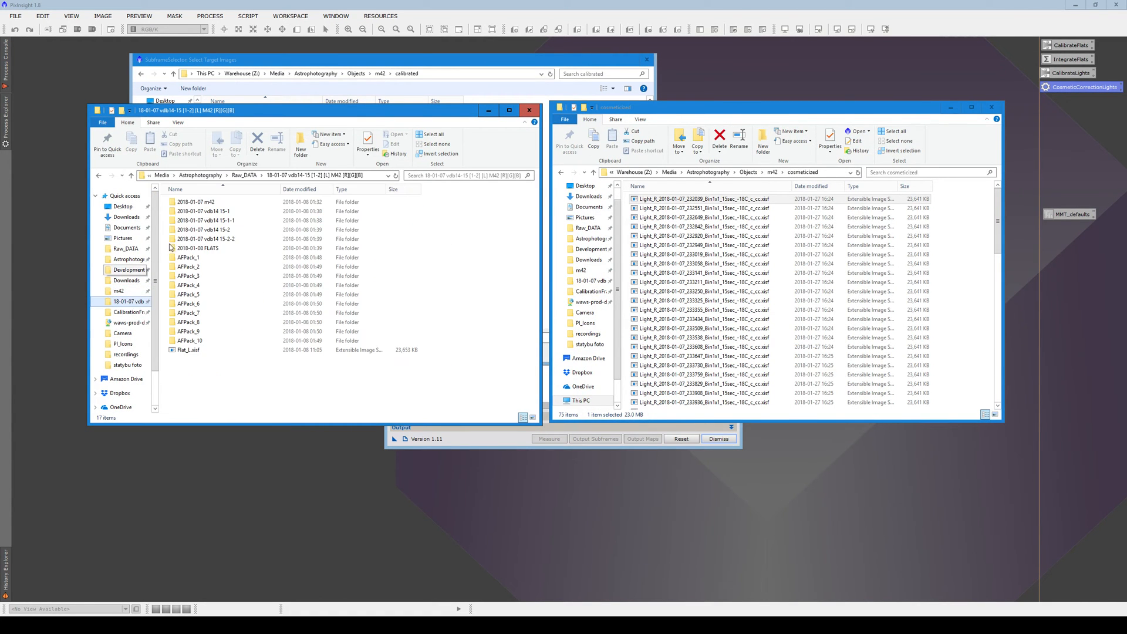
pyautogui.doubleClick(197, 203)
pyautogui.click(199, 204)
pyautogui.doubleClick(199, 203)
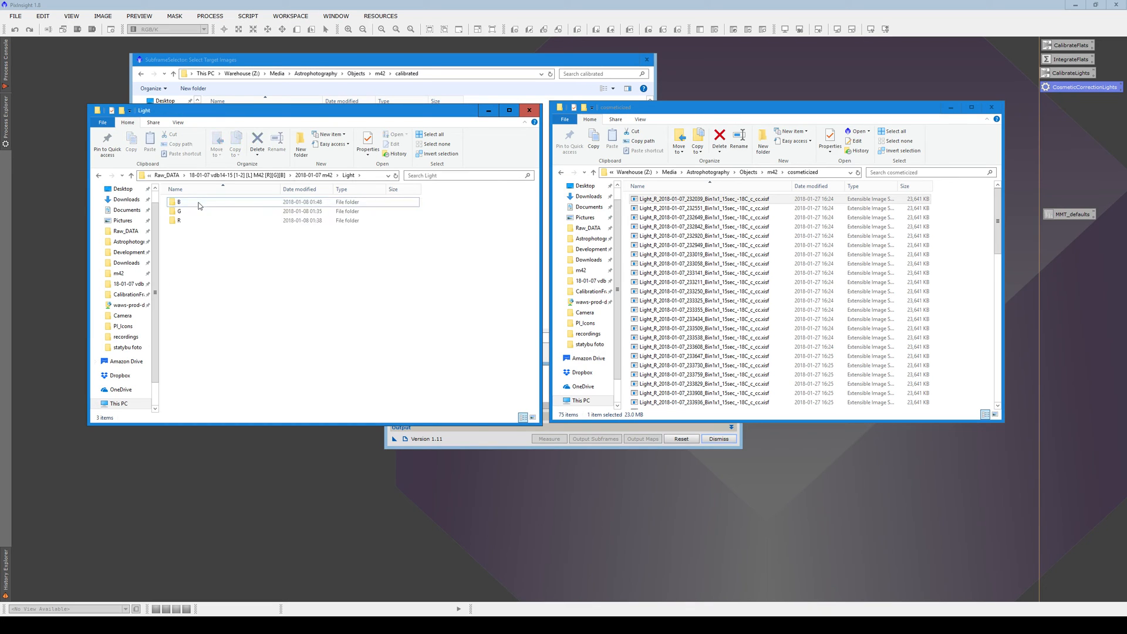
pyautogui.doubleClick(246, 202)
pyautogui.click(238, 203)
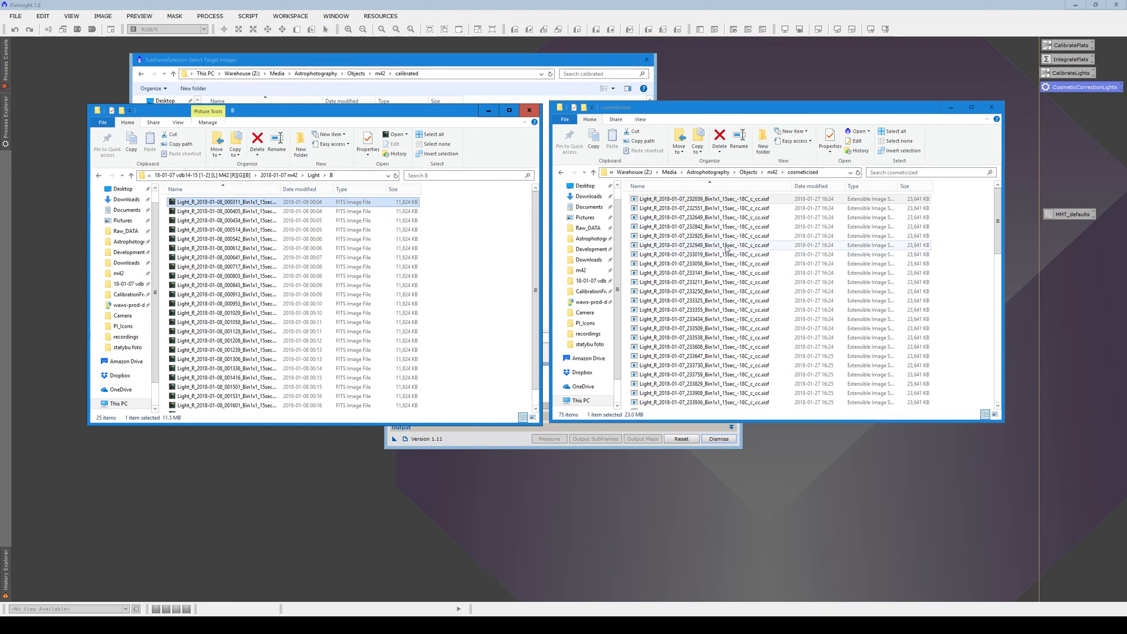
# Check the cosmeticized files in descending name order and restore the ascending order
pyautogui.click(715, 187)
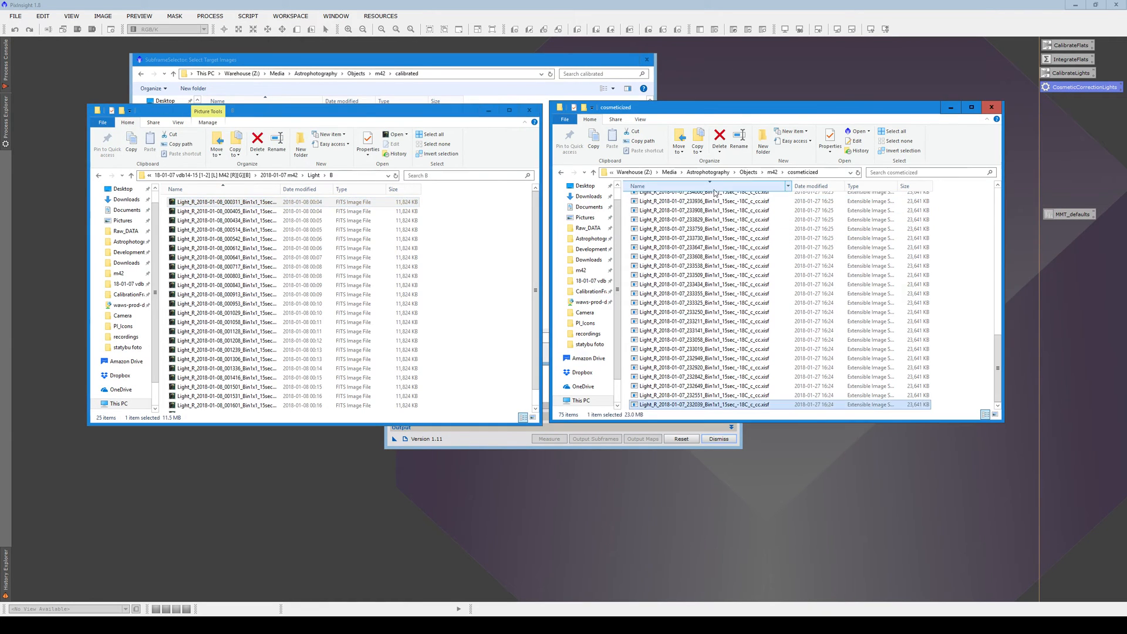
pyautogui.scroll(15, 720, 282)
pyautogui.scroll(3, 720, 284)
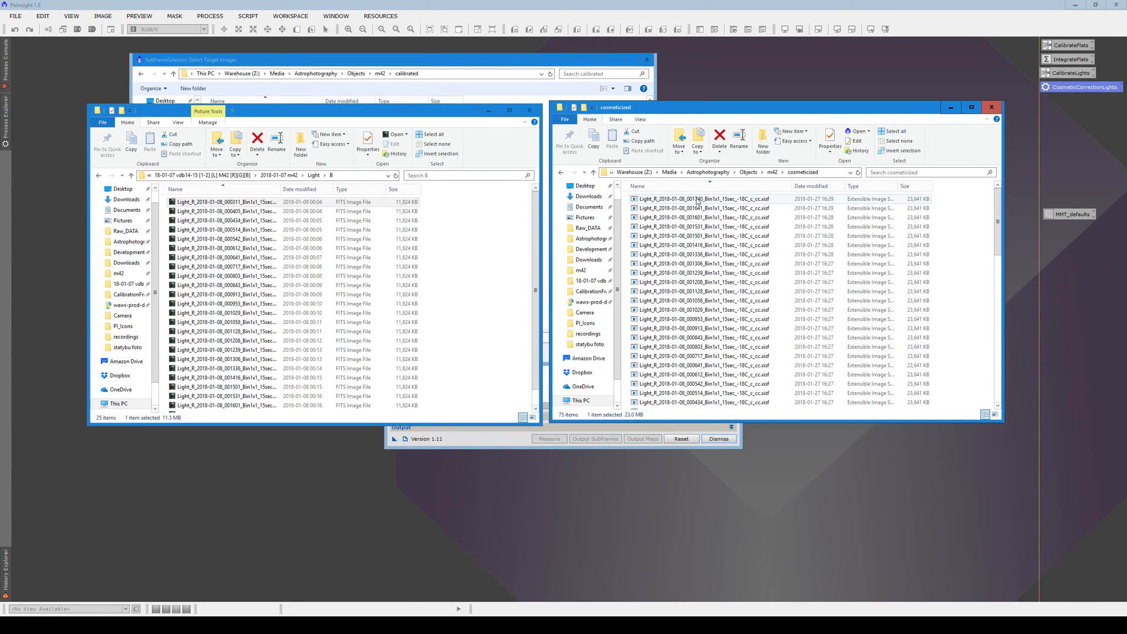
pyautogui.click(709, 186)
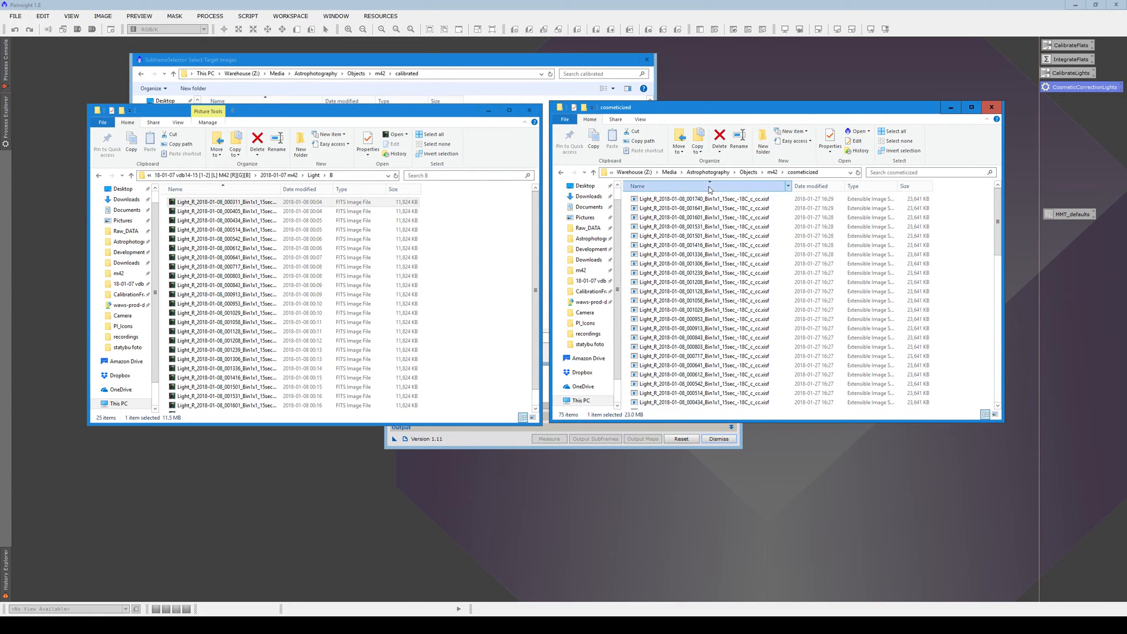
pyautogui.click(707, 198)
# Compare the raw frames in Light/B with the cosmeticized files, starting at the 2018-01-08_000311 frame
pyautogui.moveTo(247, 238); pyautogui.dragTo(341, 317)
pyautogui.scroll(1, 341, 318)
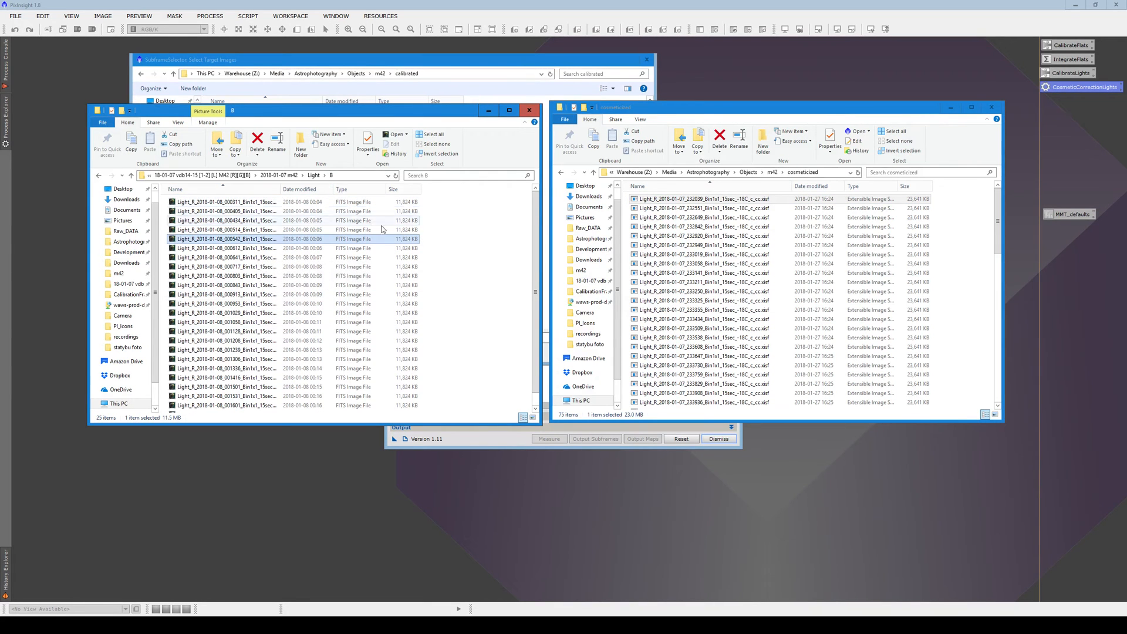
pyautogui.scroll(-10, 736, 322)
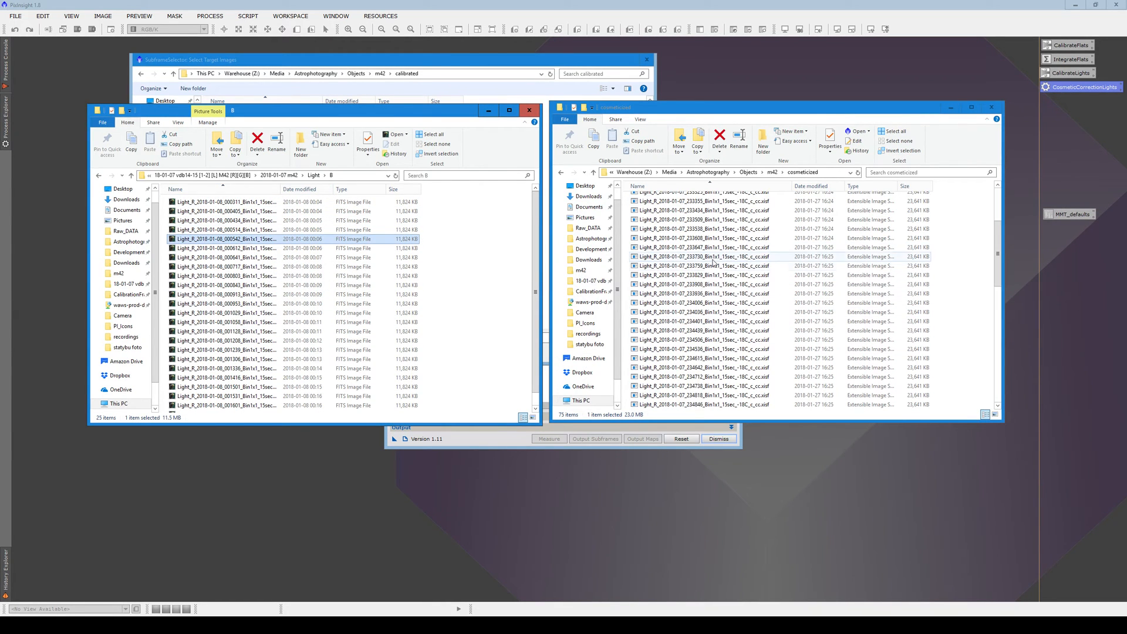
pyautogui.scroll(-5, 734, 331)
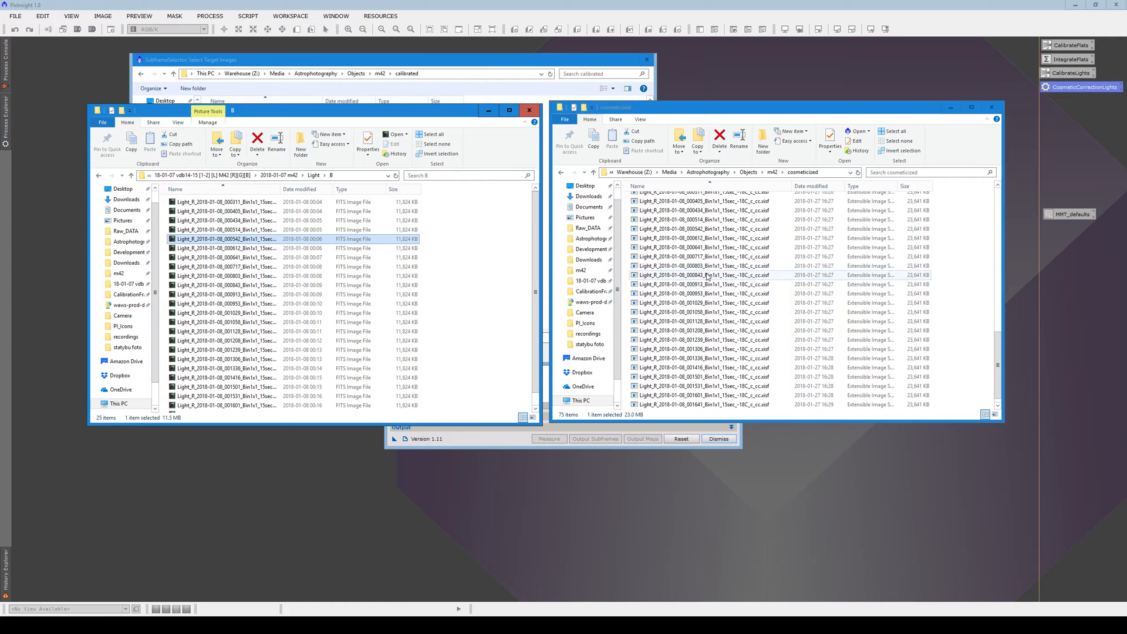
pyautogui.scroll(1, 712, 232)
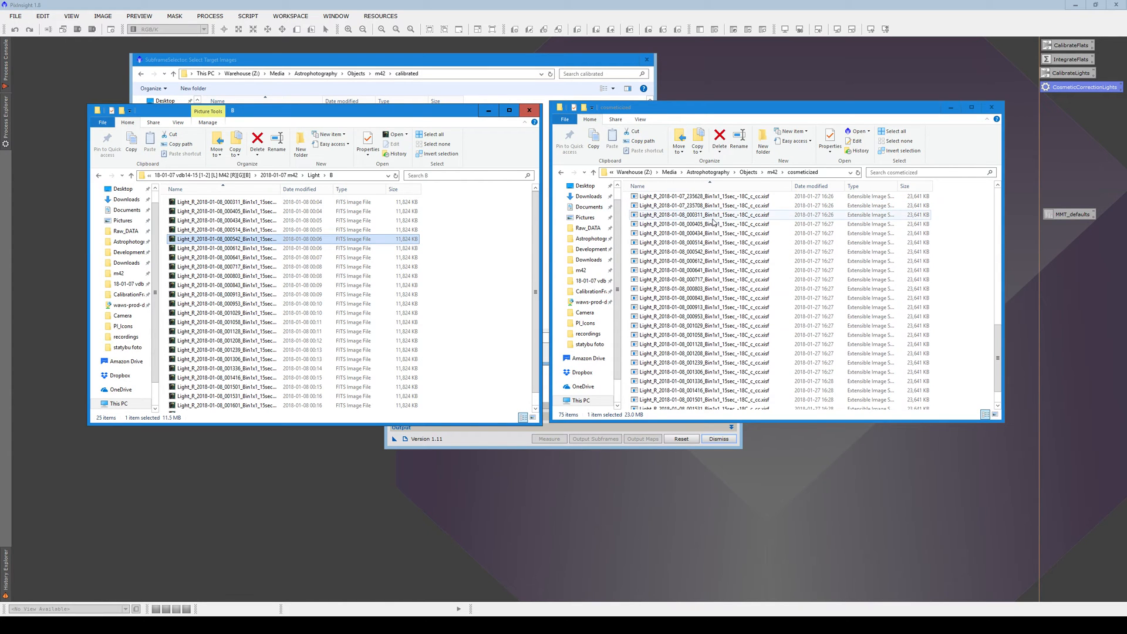
pyautogui.click(711, 216)
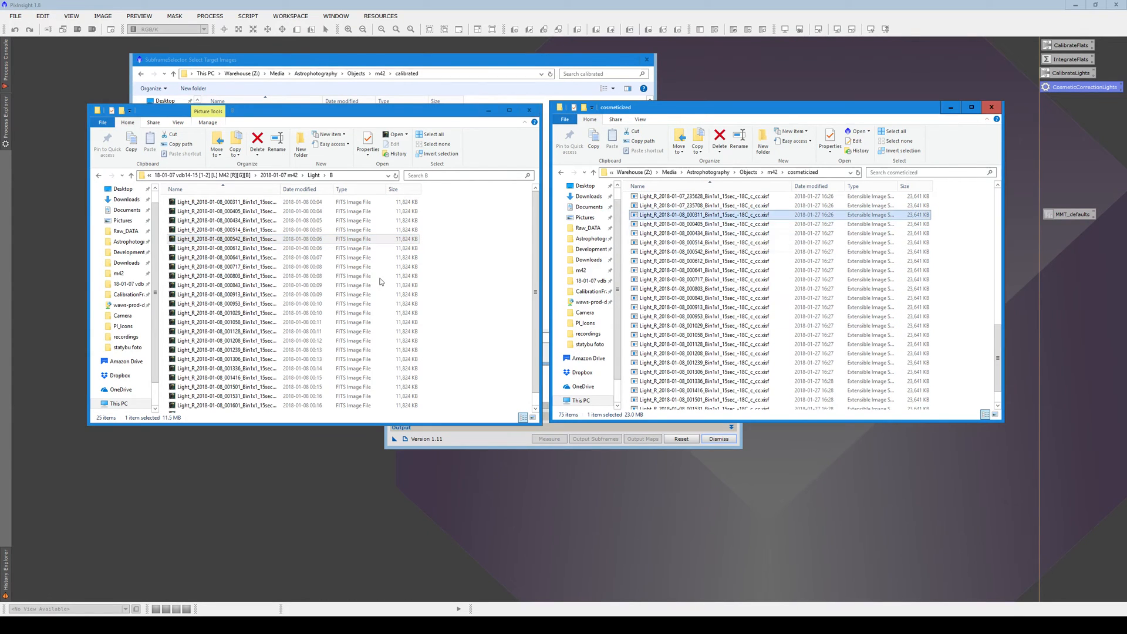
pyautogui.scroll(-1, 380, 282)
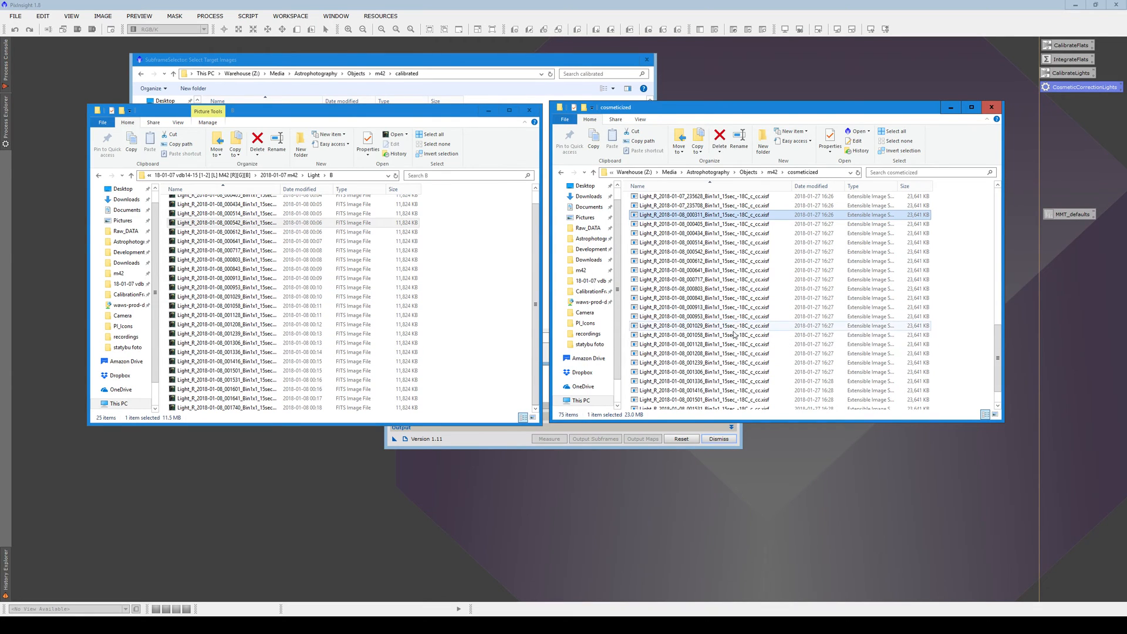
pyautogui.scroll(-1, 711, 379)
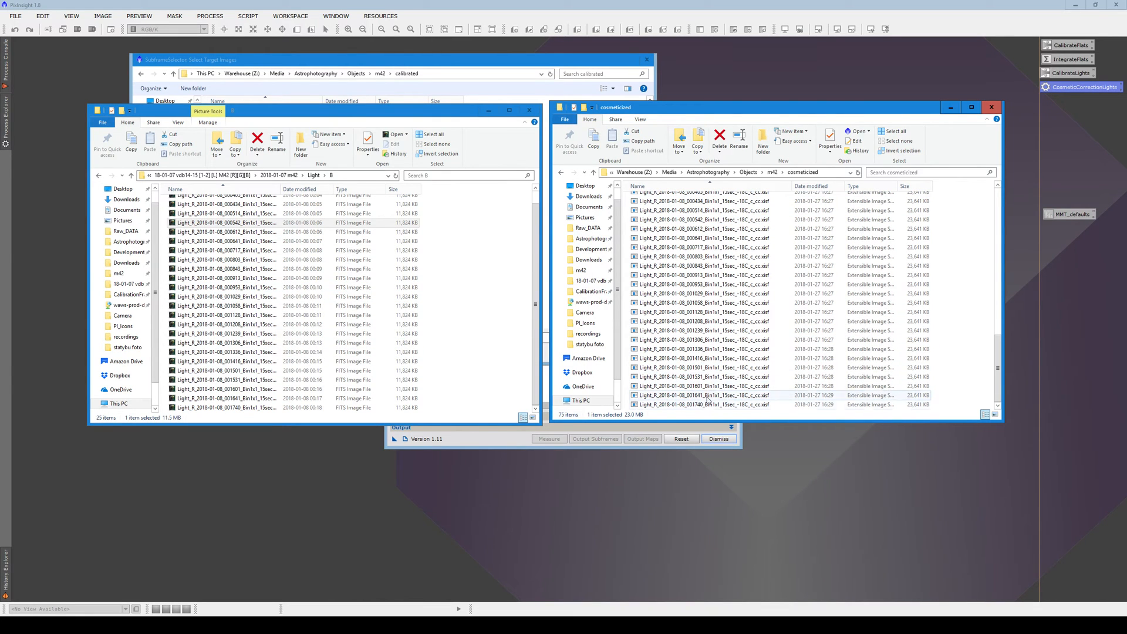
# Batch-rename the cosmeticized files from 2018-01-08_000311 through 2018-01-08_001740 as blue
pyautogui.keyDown('shift'); pyautogui.click(709, 404); pyautogui.keyUp('shift')
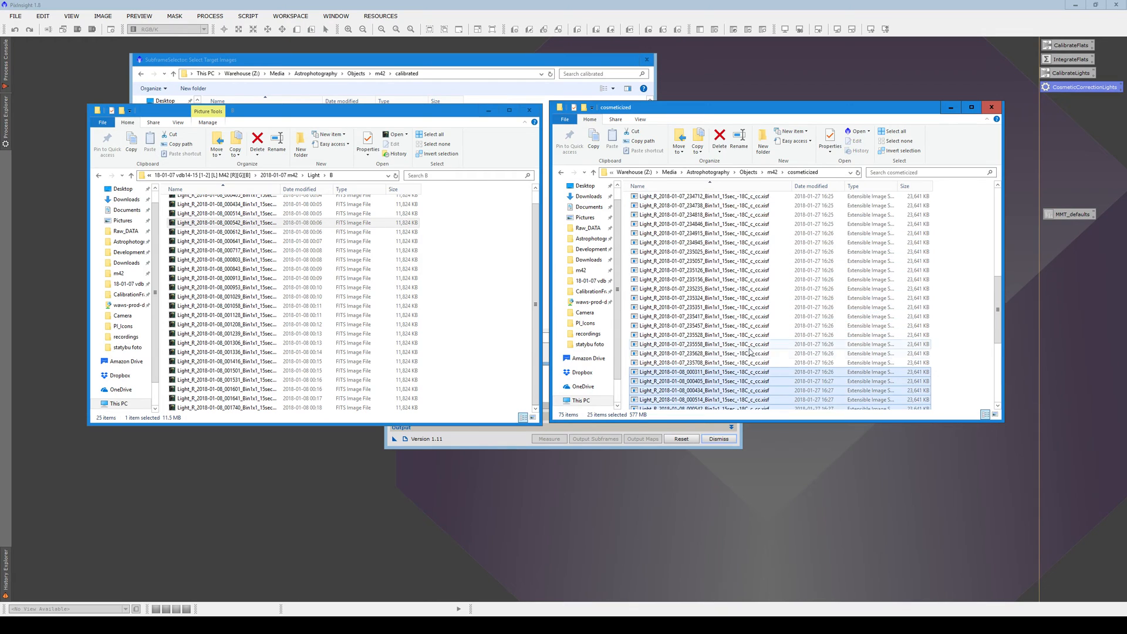
pyautogui.press('F2')
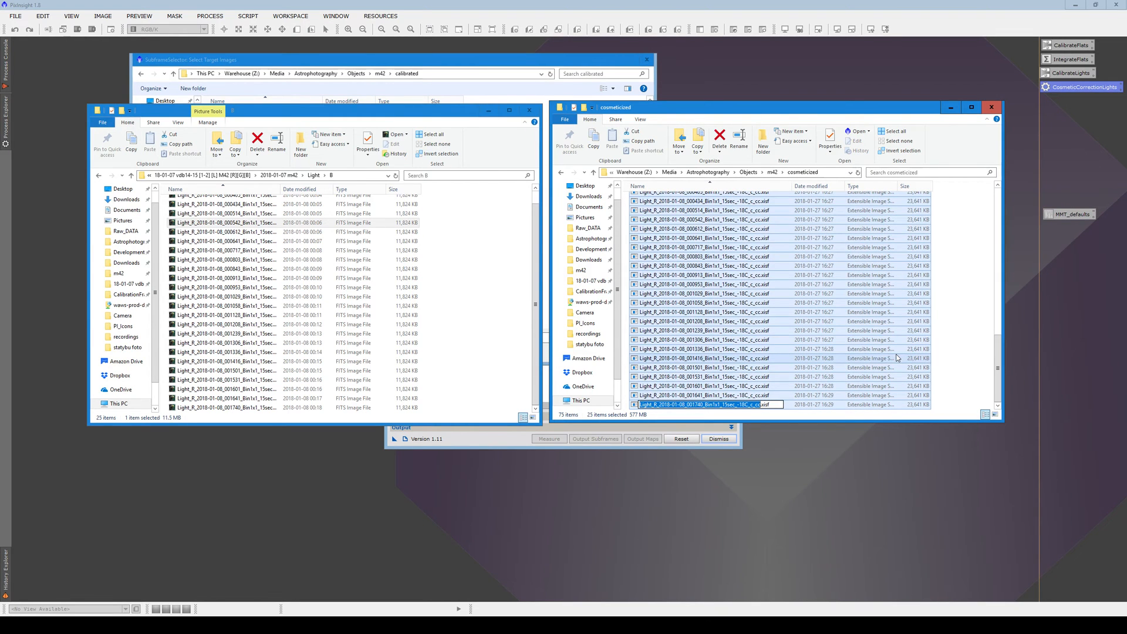
pyautogui.write('blue')
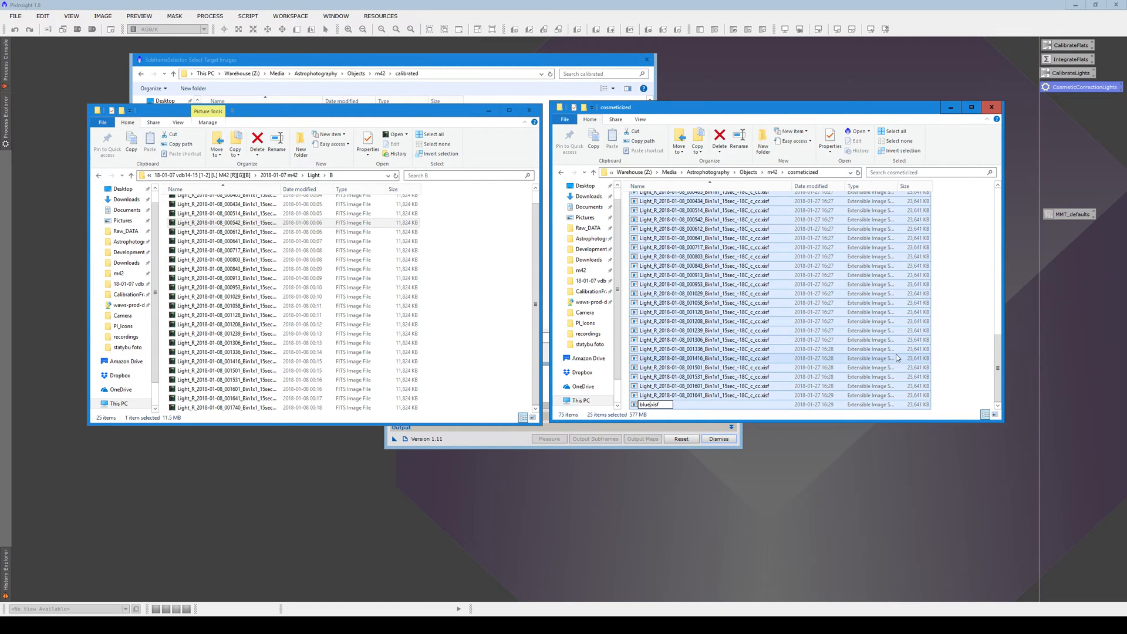
pyautogui.press('Return')
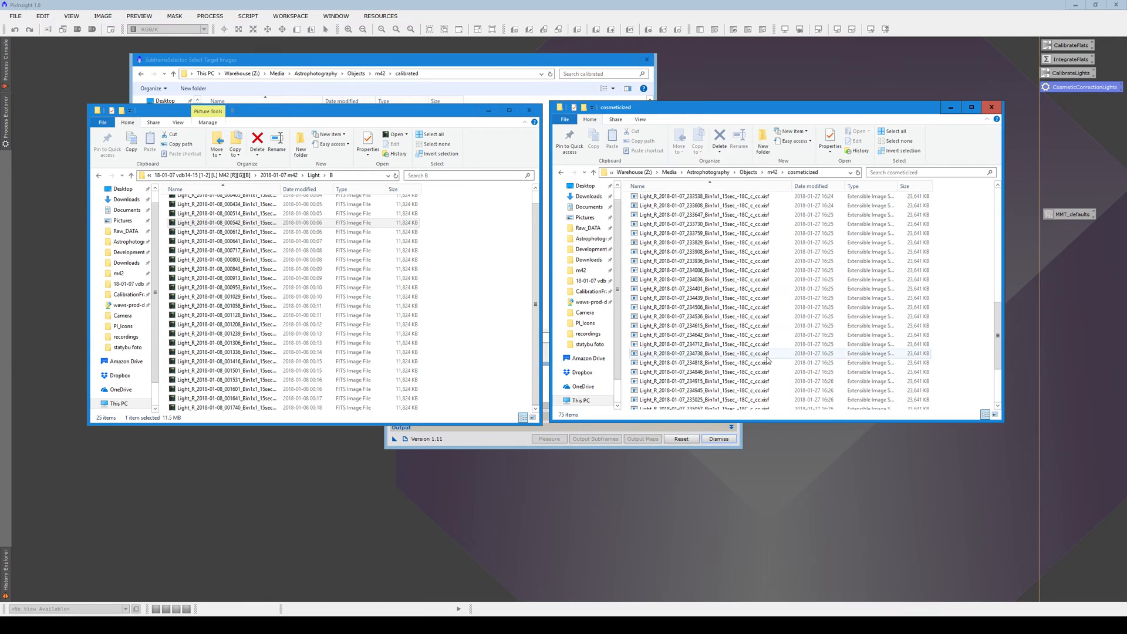
# Open the raw G folder under 2018-01-07 m42/Light and select its first frame, 2018-01-07_234401
pyautogui.click(317, 175)
pyautogui.doubleClick(179, 211)
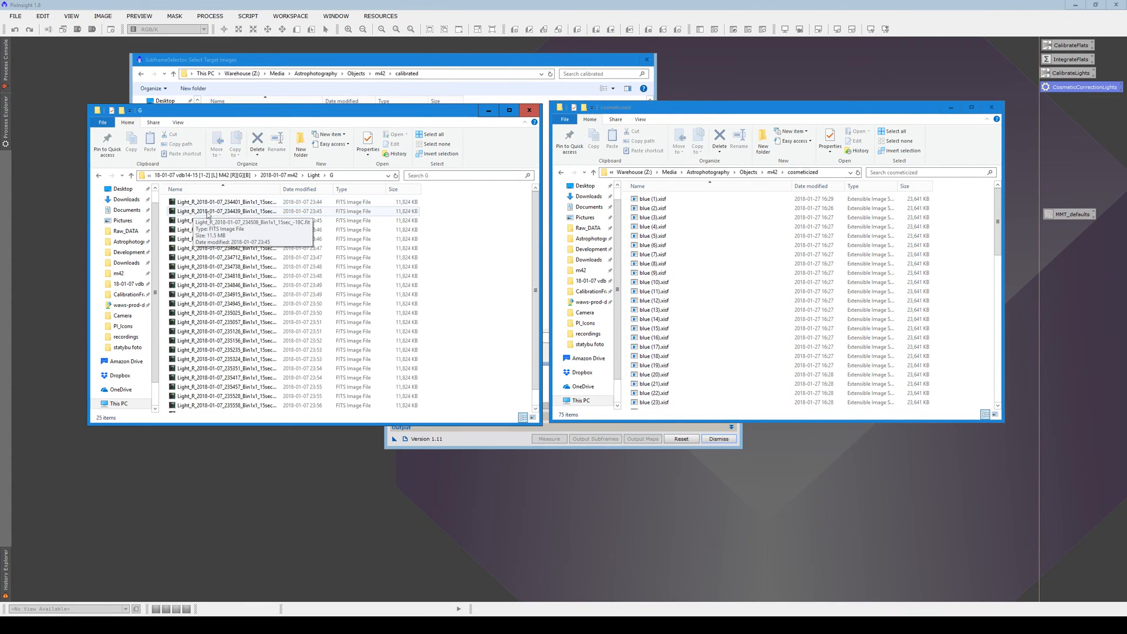
pyautogui.click(230, 203)
# Batch-rename the cosmeticized files matching the raw G frames, 2018-01-07_234401 through 2018-01-07_235708, as green
pyautogui.click(710, 208)
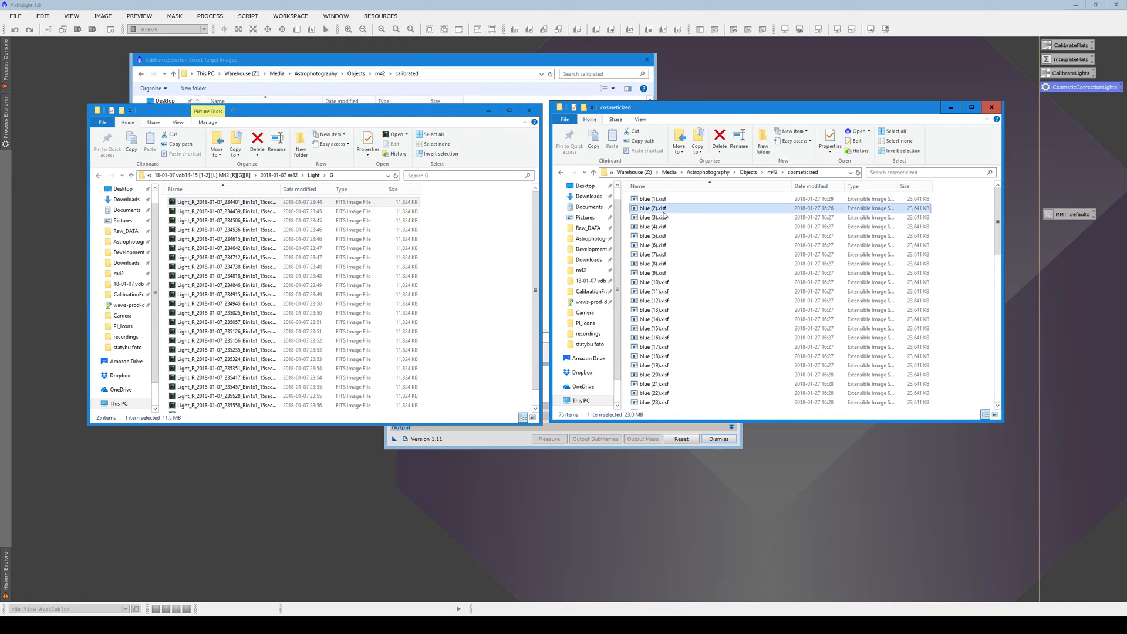
pyautogui.scroll(-6, 715, 282)
pyautogui.scroll(-7, 723, 312)
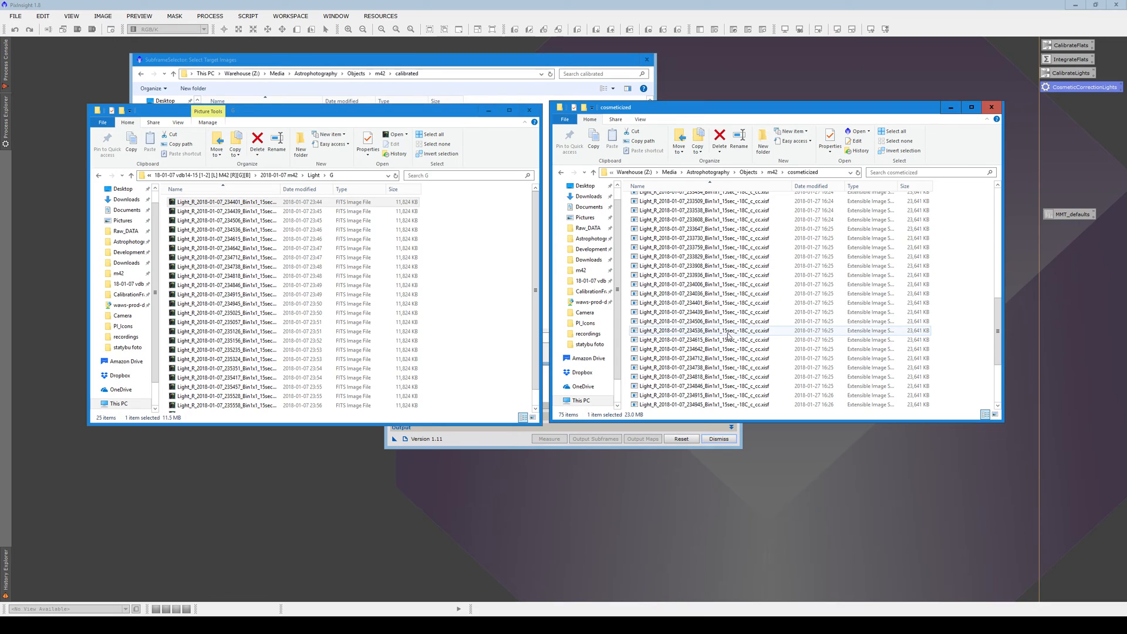
pyautogui.click(710, 303)
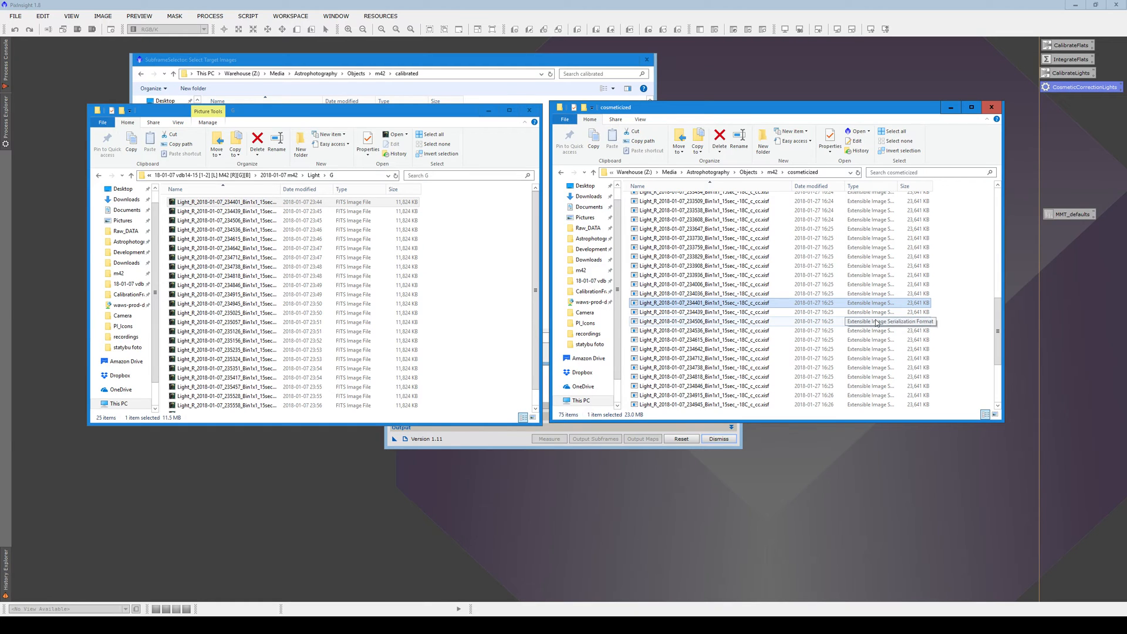
pyautogui.scroll(-4, 876, 322)
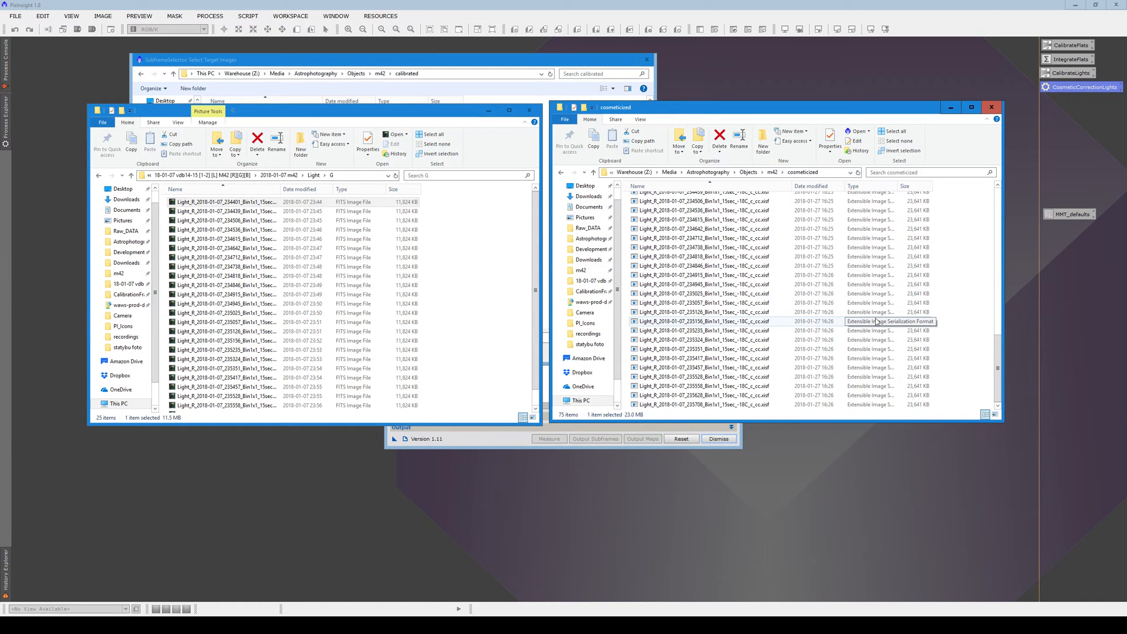
pyautogui.scroll(-1, 475, 339)
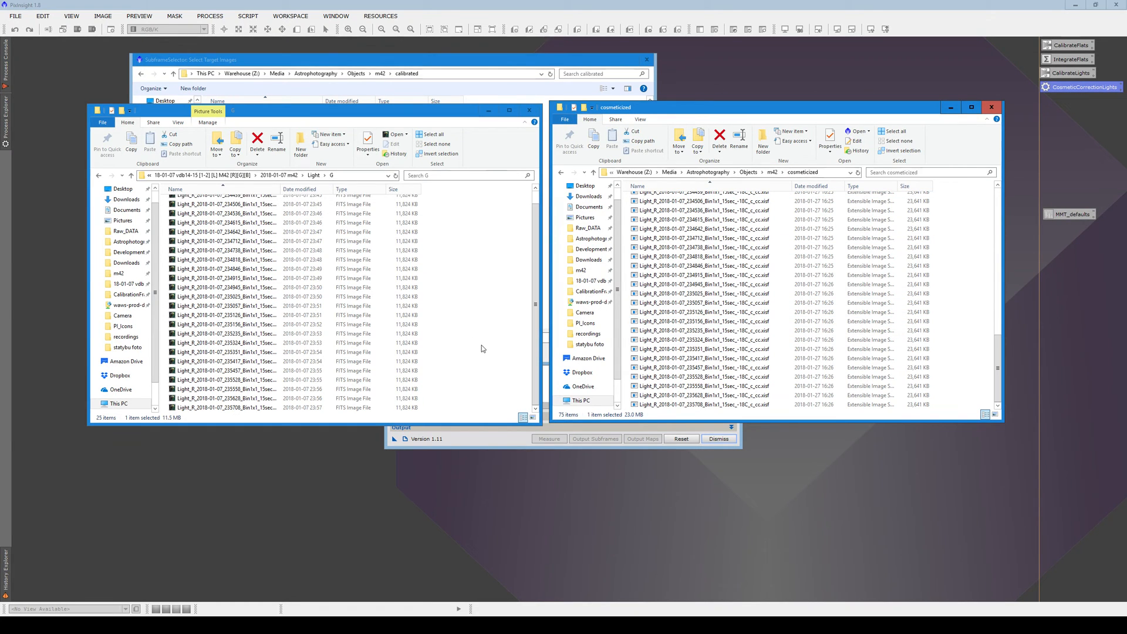
pyautogui.keyDown('shift'); pyautogui.click(725, 406); pyautogui.keyUp('shift')
pyautogui.press('F2')
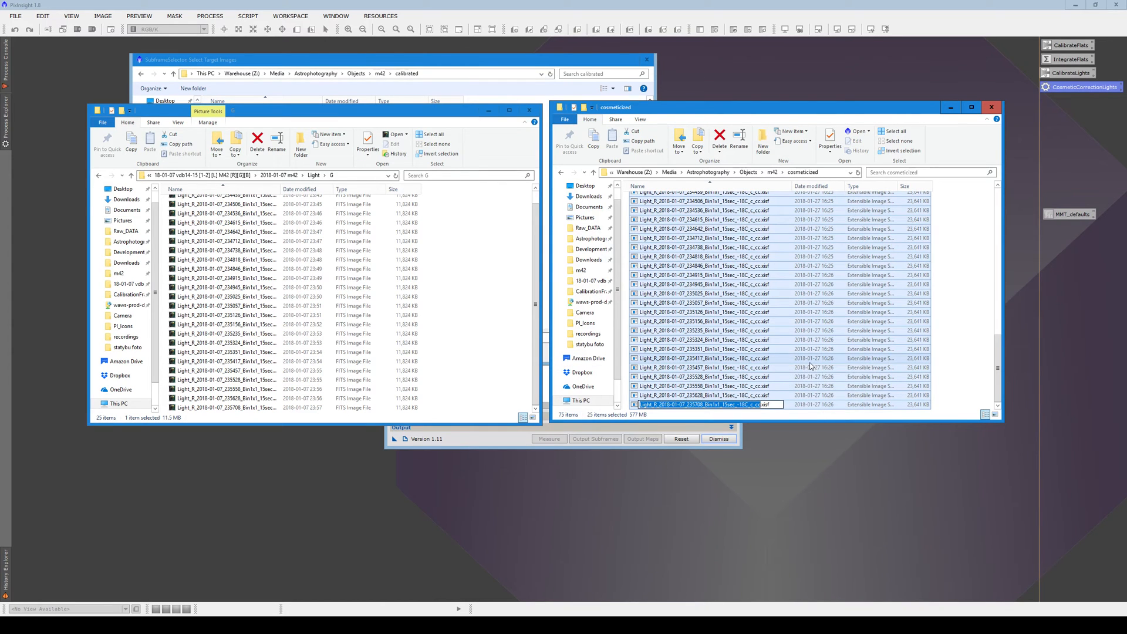
pyautogui.write('green')
pyautogui.press('Return')
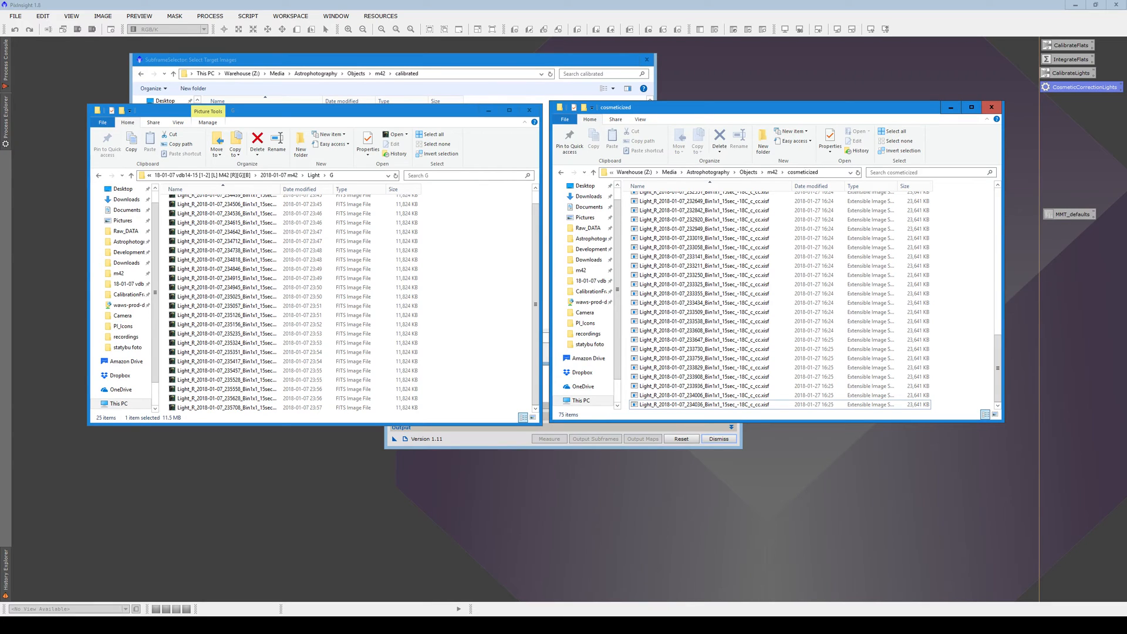
# Check the green files in cosmeticized and open the raw R folder under Light to view its frame range
pyautogui.scroll(4, 692, 244)
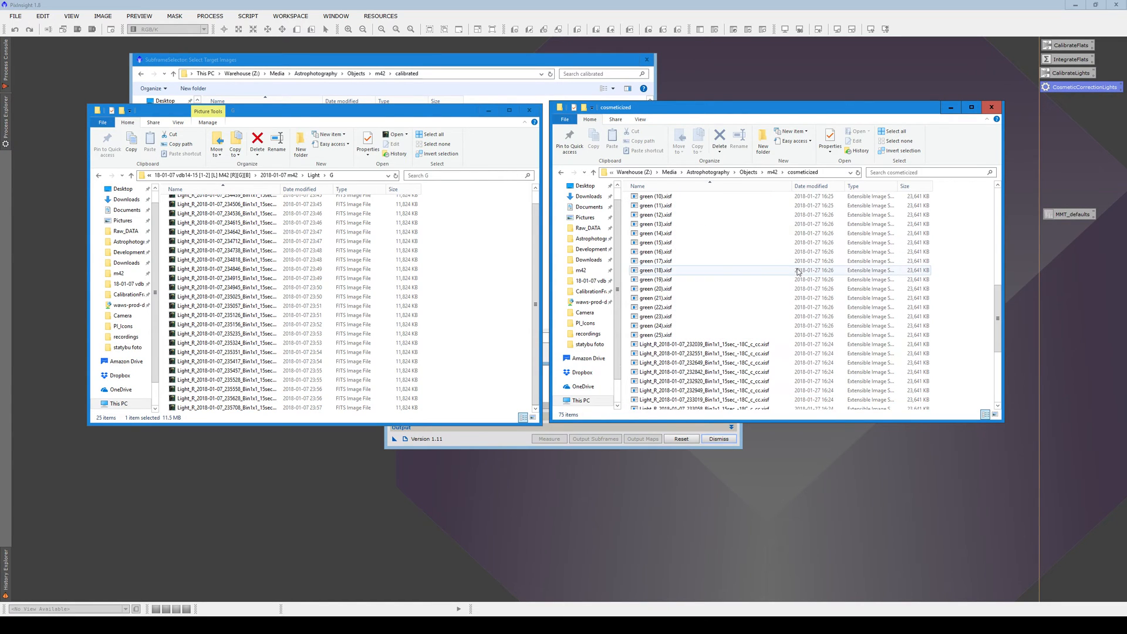
pyautogui.scroll(-2, 692, 244)
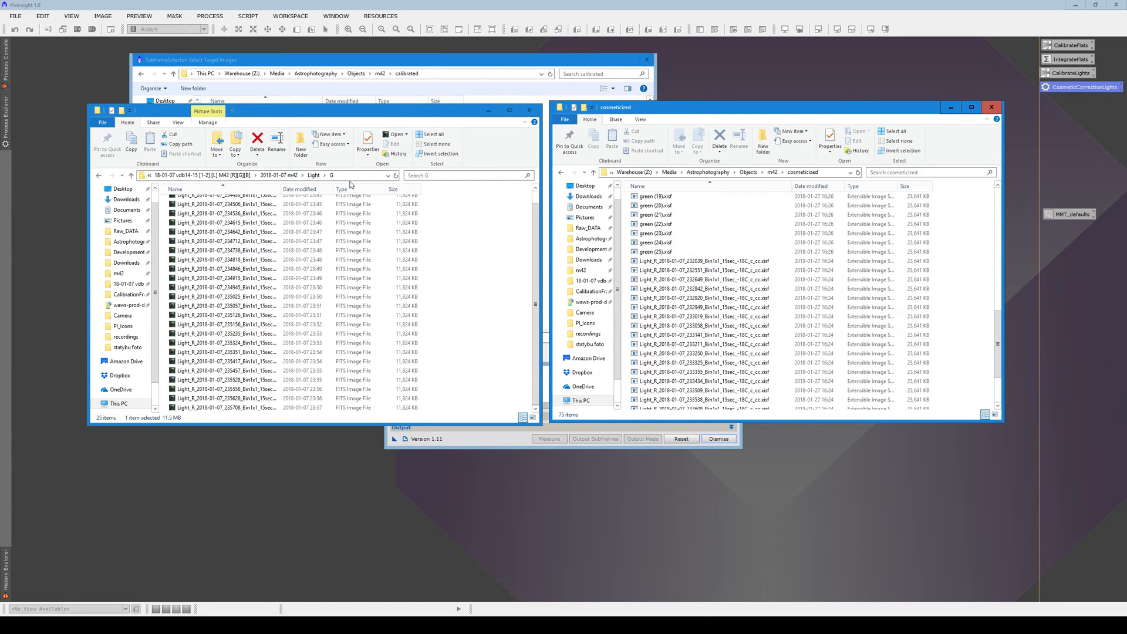
pyautogui.click(318, 176)
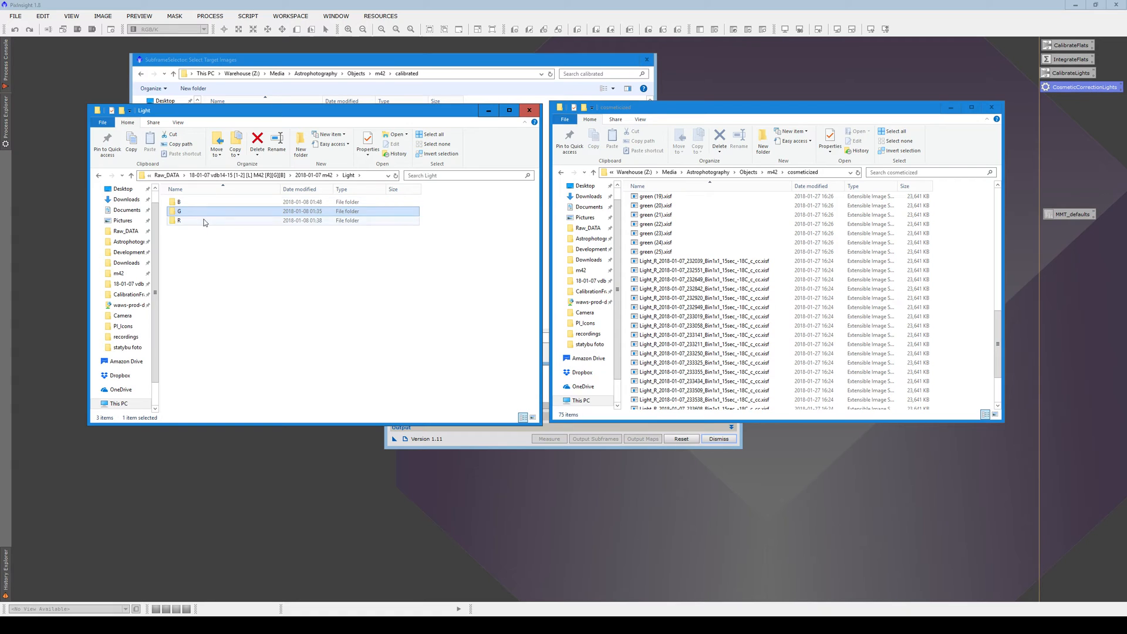
pyautogui.doubleClick(230, 221)
pyautogui.click(256, 211)
pyautogui.scroll(-1, 282, 264)
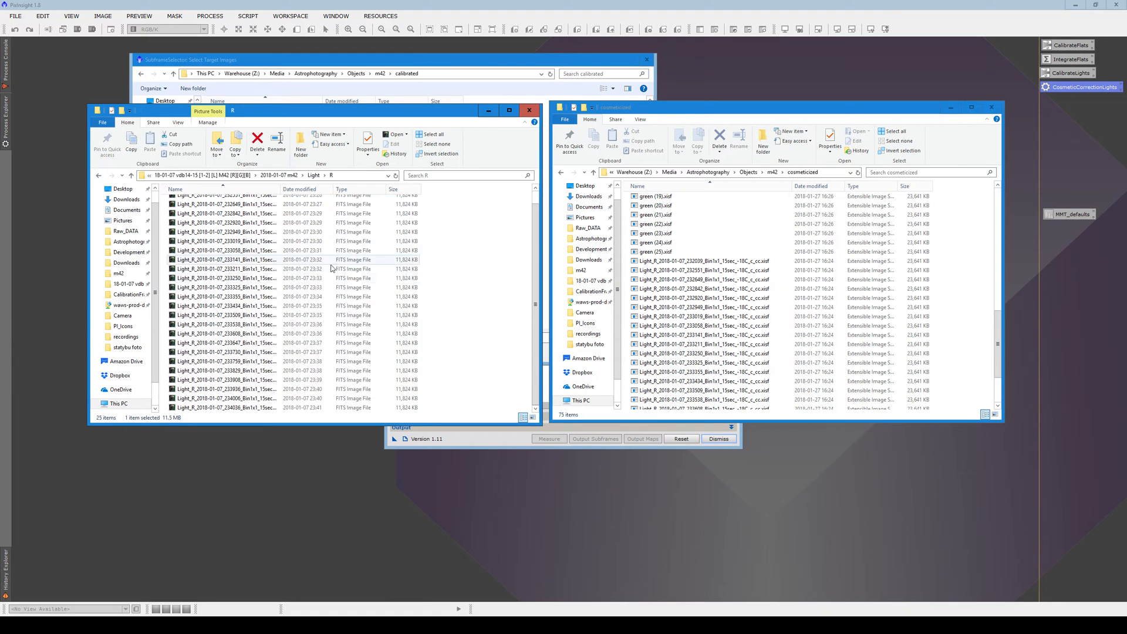
# Batch-rename the cosmeticized files matching the raw R frames, 2018-01-07_232039 through 2018-01-07_234036, as red
pyautogui.click(702, 261)
pyautogui.scroll(-3, 710, 282)
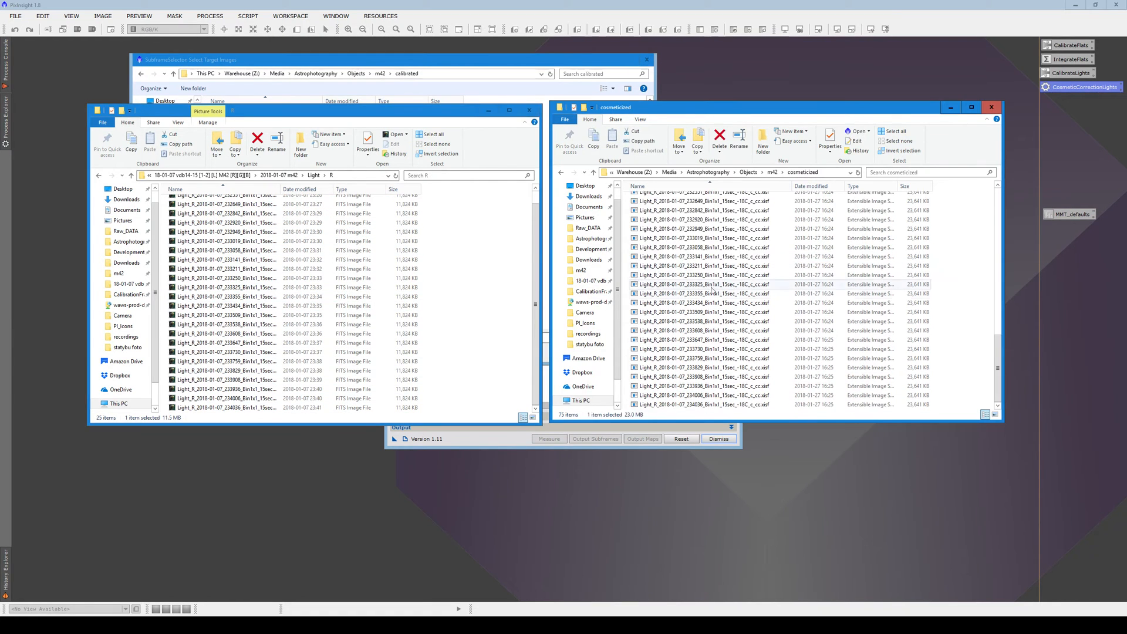
pyautogui.keyDown('shift'); pyautogui.click(712, 406); pyautogui.keyUp('shift')
pyautogui.press('F2')
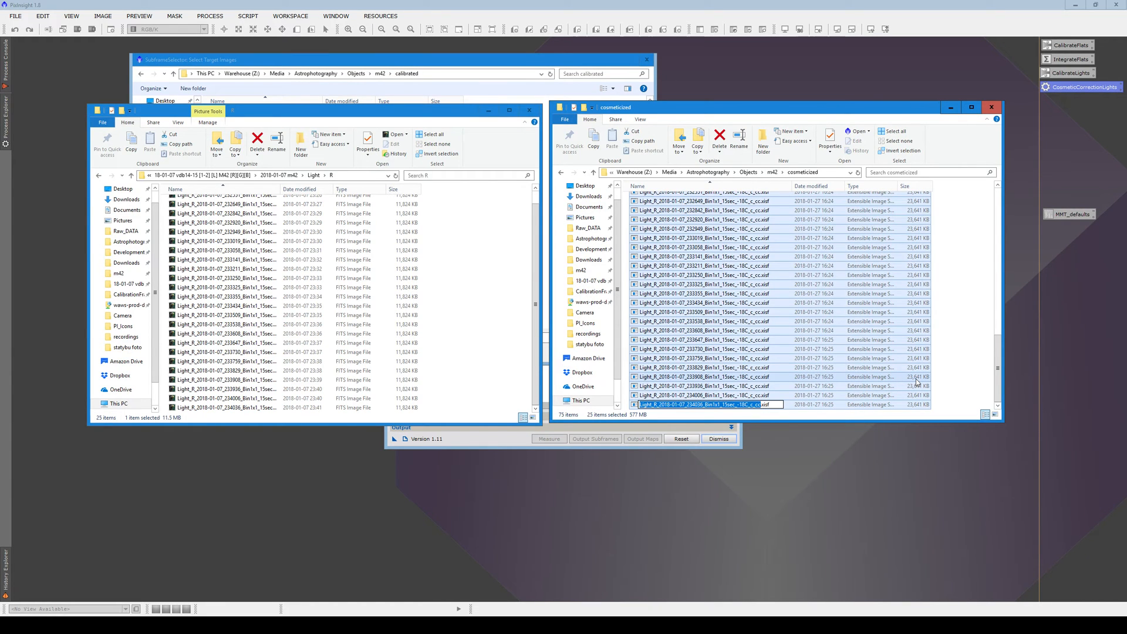
pyautogui.write('red')
pyautogui.press('Return')
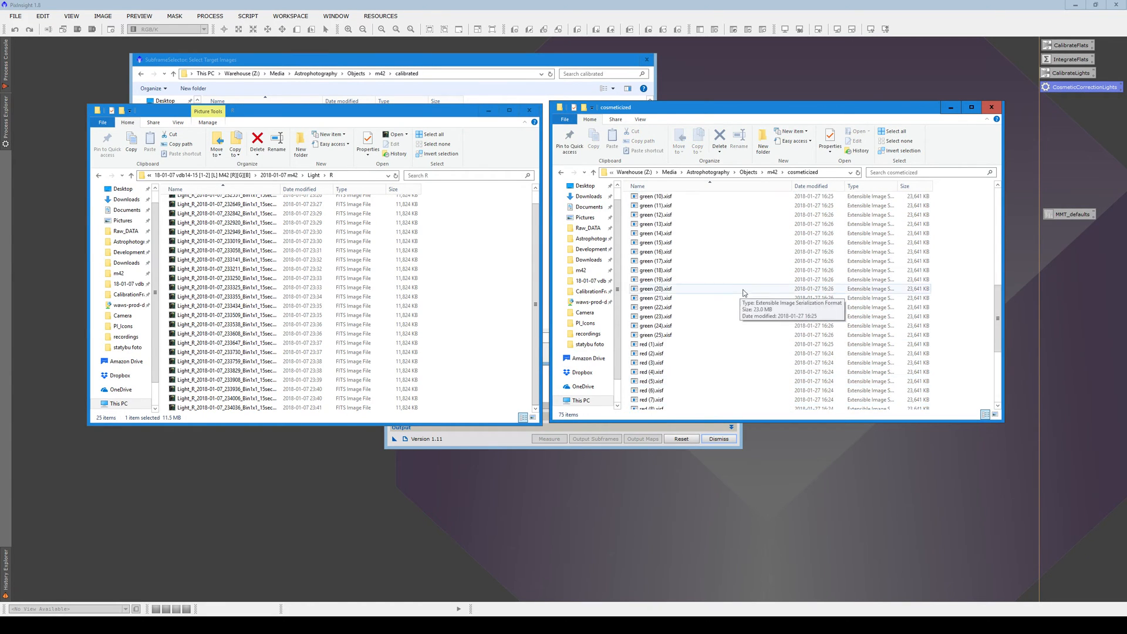
# Return to the SubframeSelector file picker in PixInsight and add blue (1) through blue (25) from m42/cosmeticized as target subframes
pyautogui.click(459, 56)
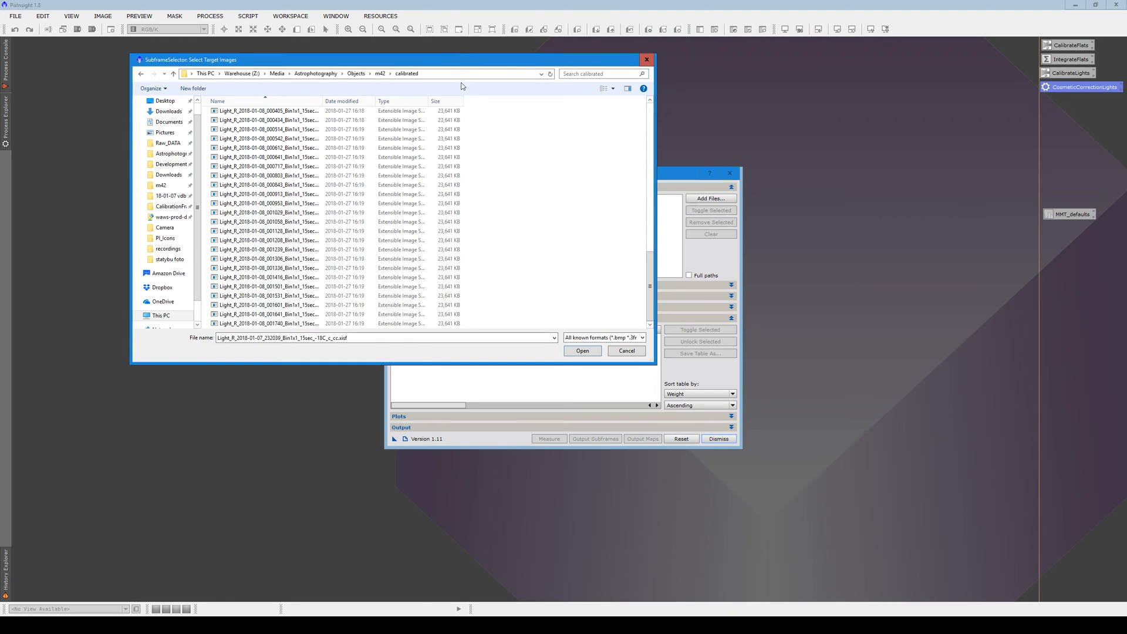
pyautogui.click(381, 74)
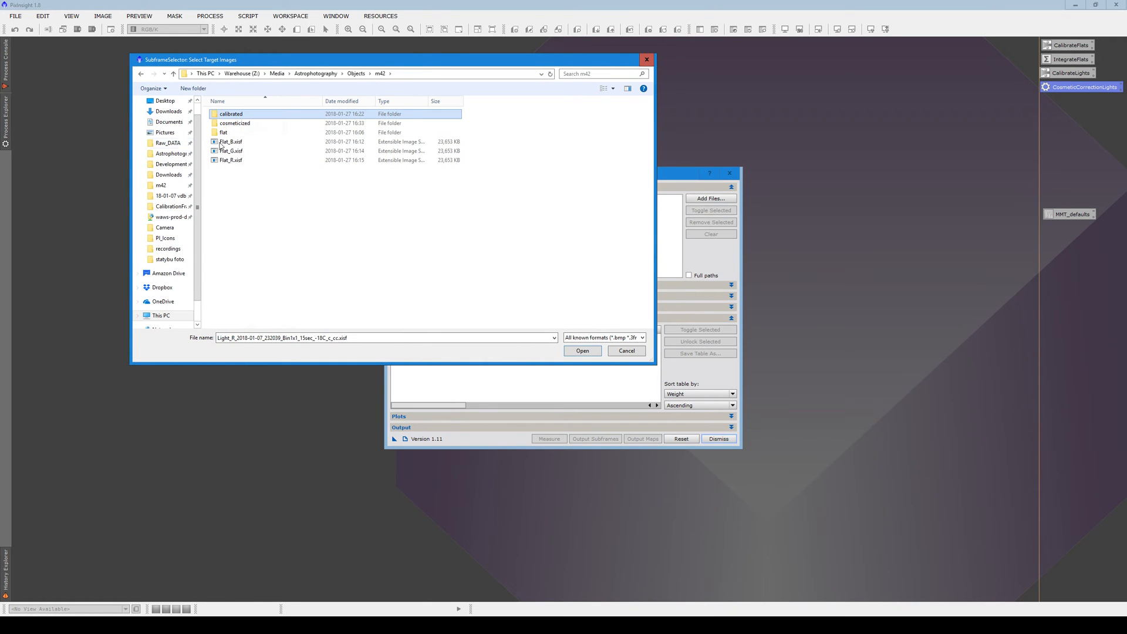
pyautogui.doubleClick(236, 125)
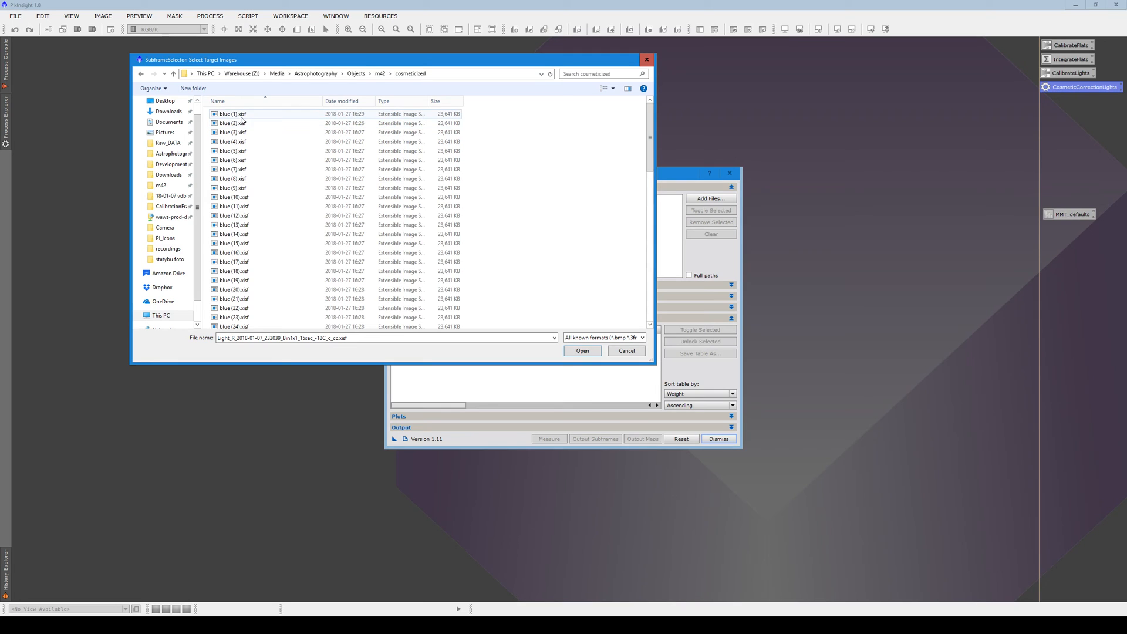
pyautogui.click(242, 117)
pyautogui.scroll(-4, 282, 217)
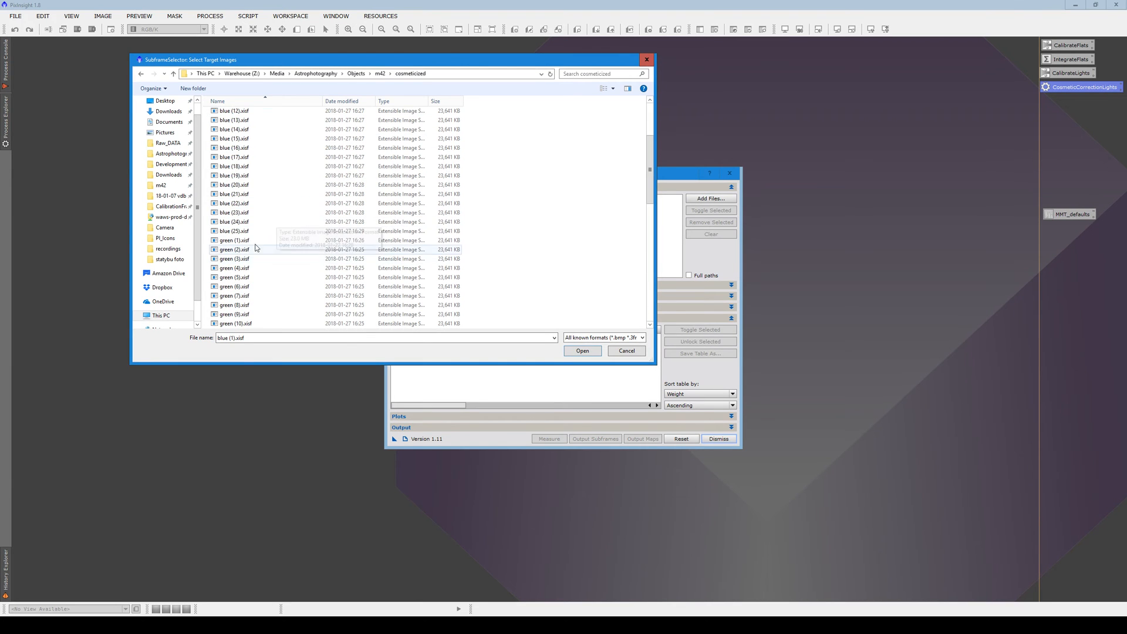
pyautogui.keyDown('shift'); pyautogui.click(253, 231); pyautogui.keyUp('shift')
pyautogui.click(581, 352)
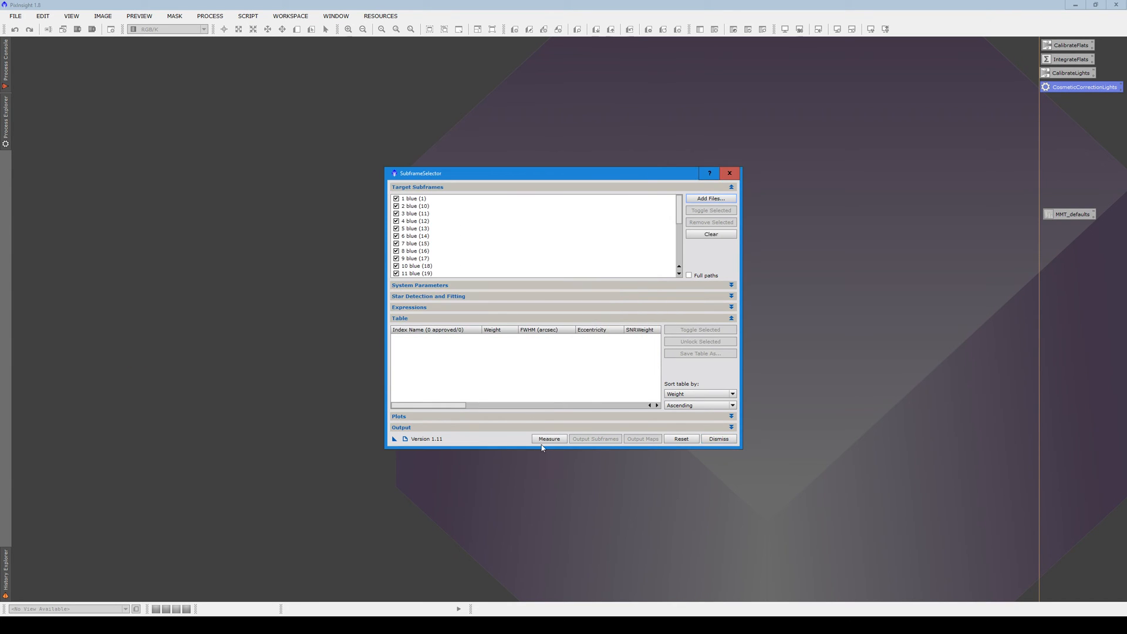
# Measure the blue subframes and sort the results table by FWHM in an enlarged SubframeSelector window
pyautogui.click(548, 440)
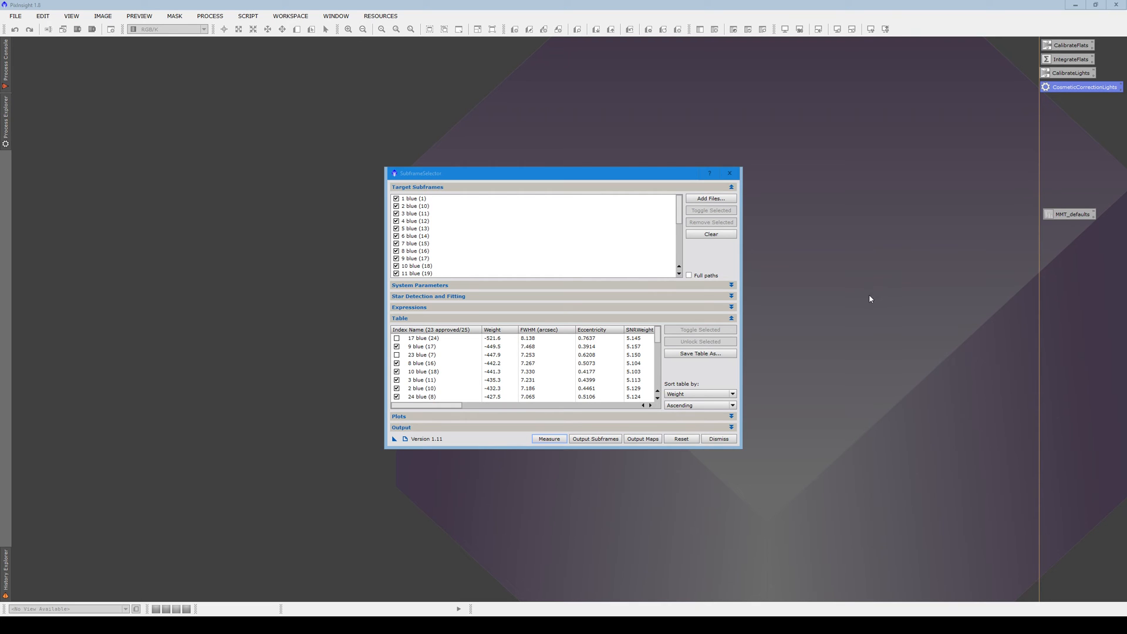
pyautogui.moveTo(549, 175); pyautogui.dragTo(504, 70)
pyautogui.moveTo(695, 344); pyautogui.dragTo(796, 407)
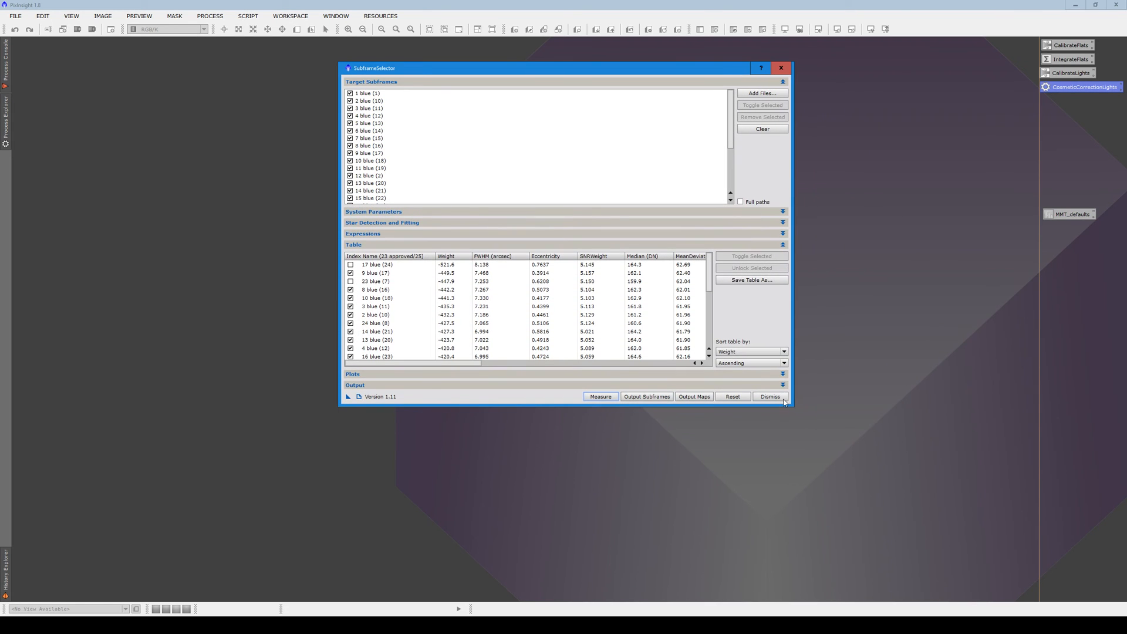
pyautogui.click(745, 351)
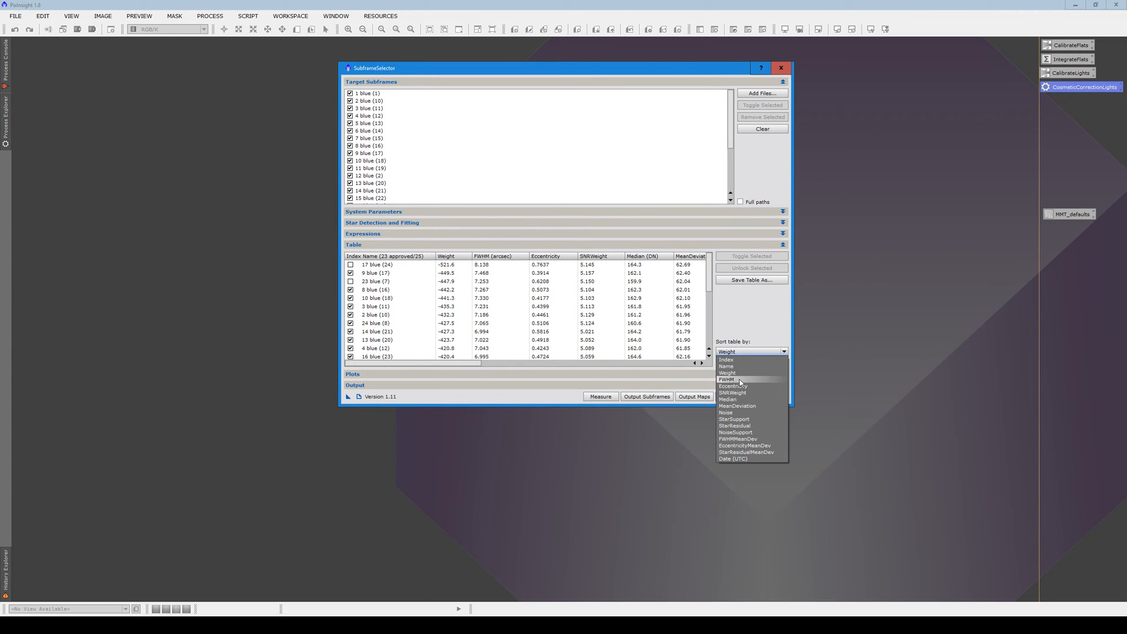
pyautogui.click(740, 380)
pyautogui.click(494, 266)
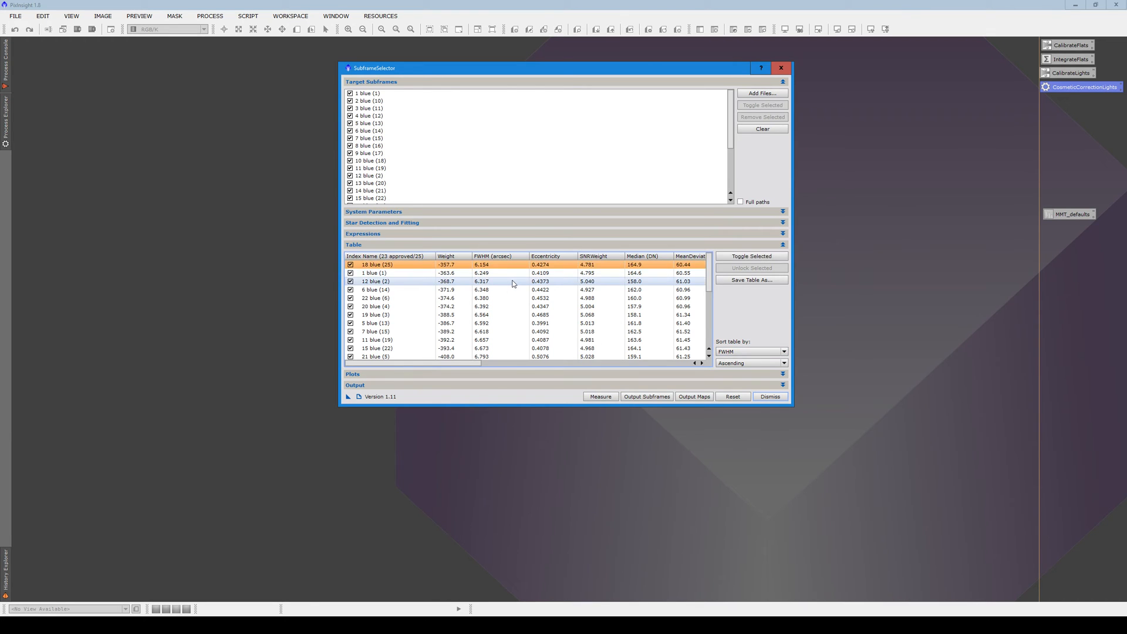
pyautogui.scroll(-2, 512, 284)
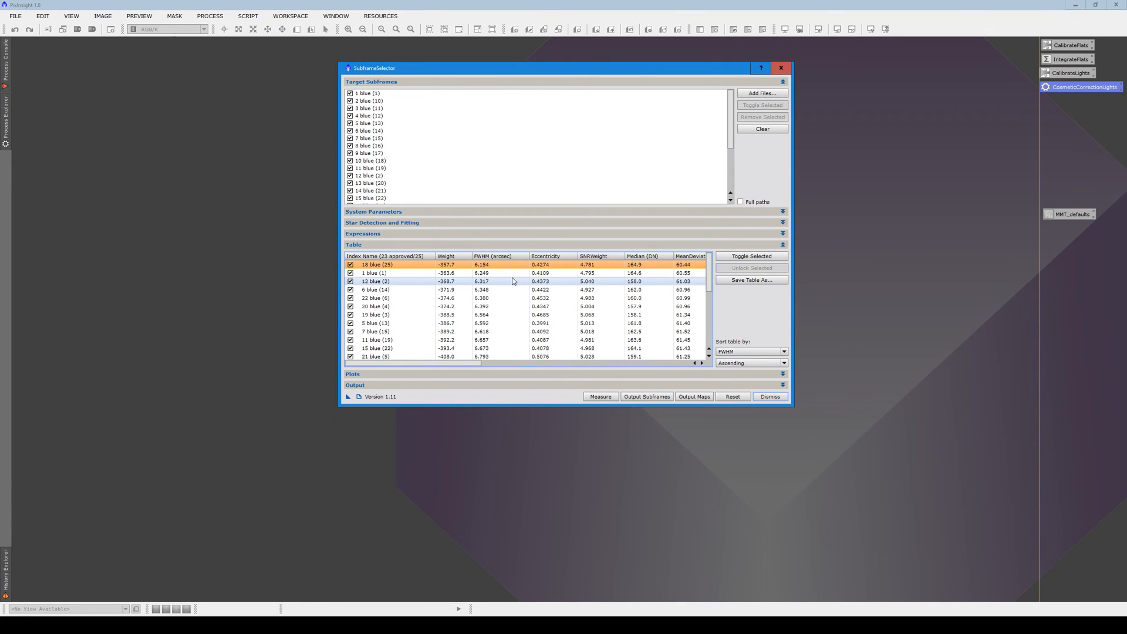
# Examine SubframeSelector's System Parameters and its Approval and Weighting expressions
pyautogui.click(380, 212)
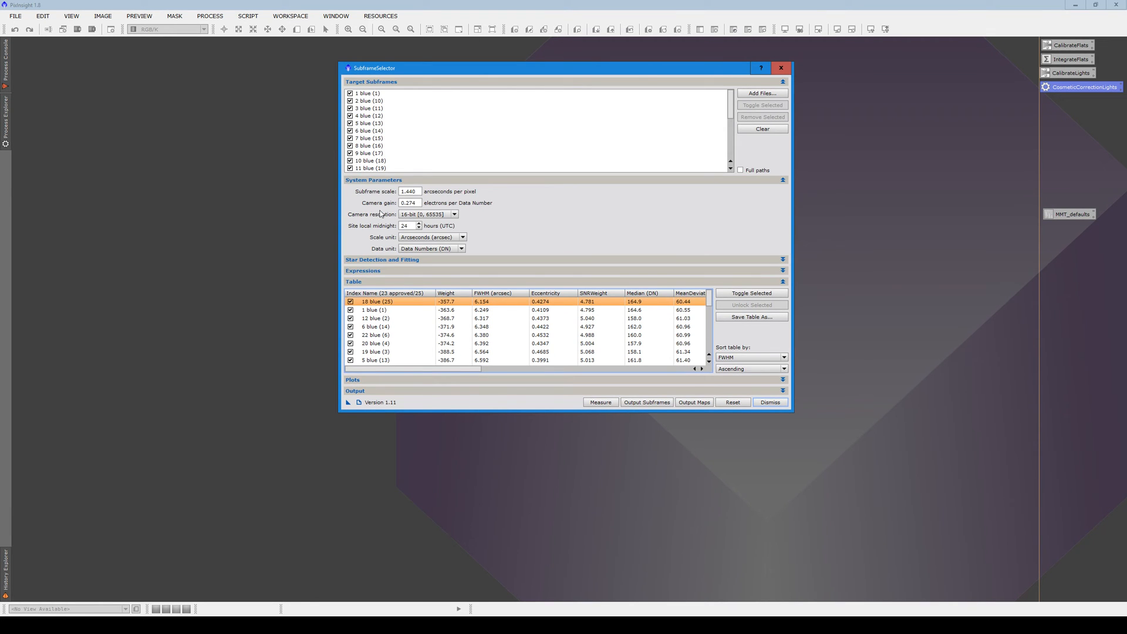
pyautogui.click(391, 181)
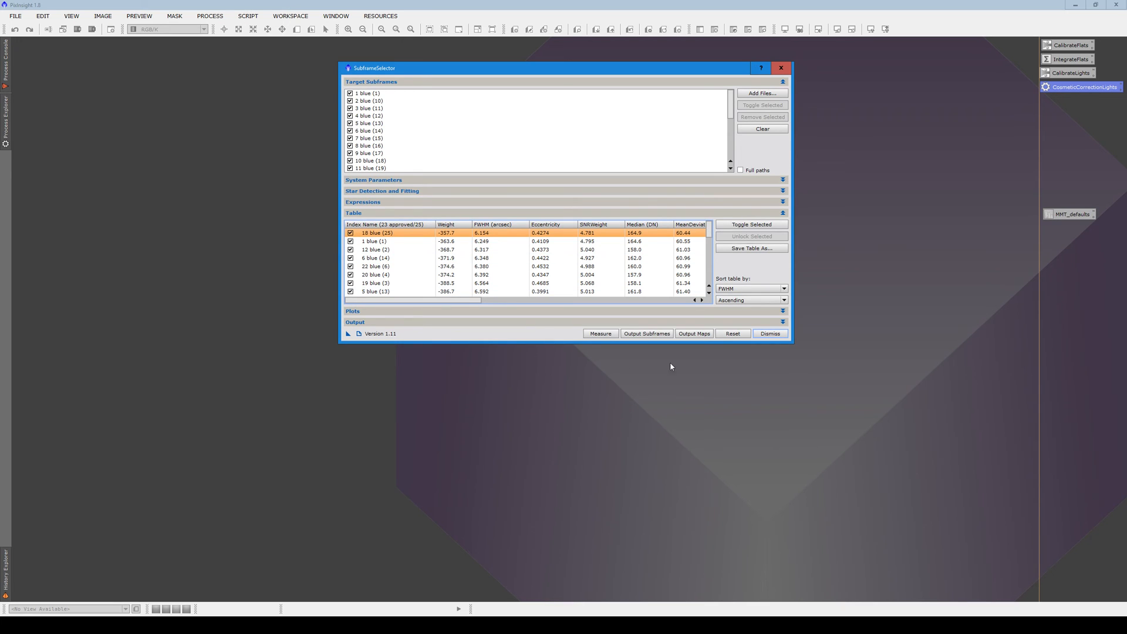
pyautogui.moveTo(793, 342); pyautogui.dragTo(837, 413)
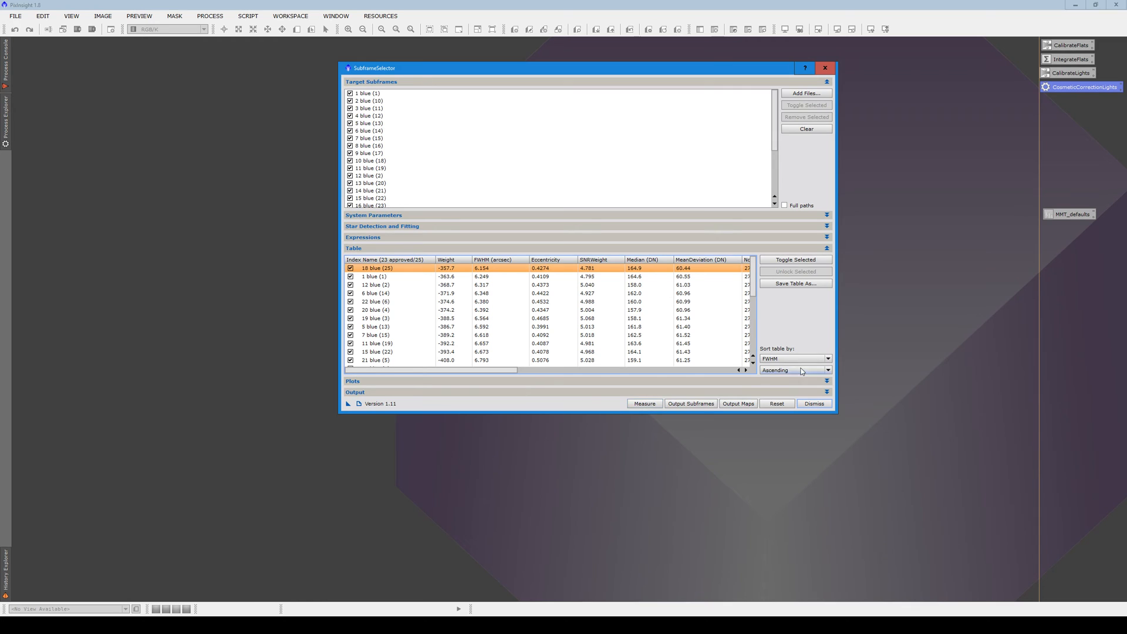
pyautogui.click(379, 238)
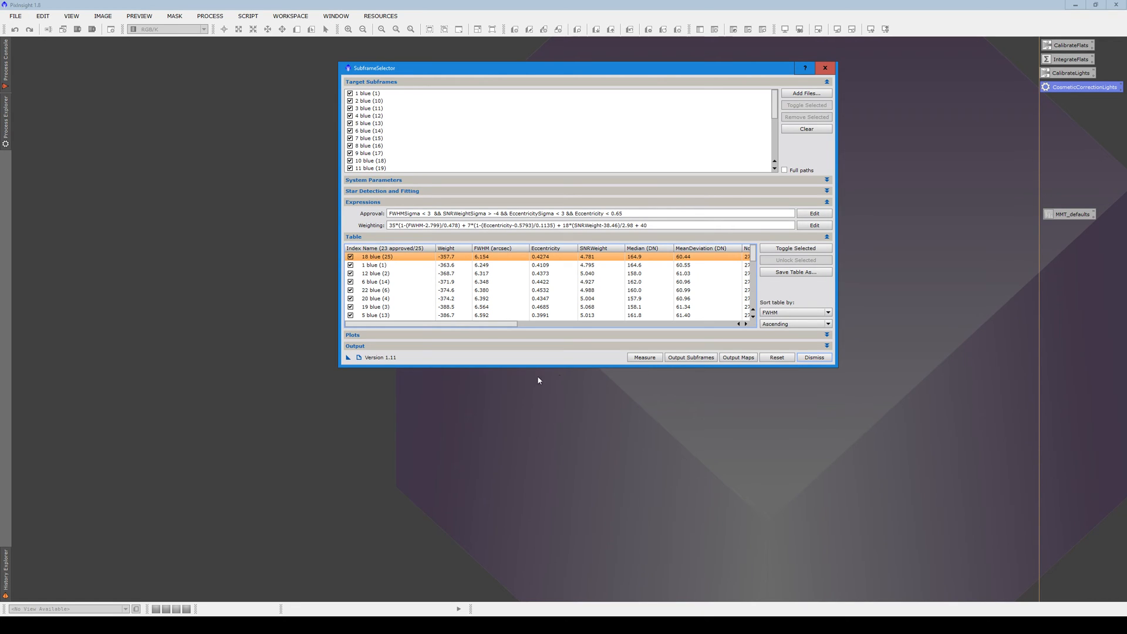
pyautogui.moveTo(664, 230); pyautogui.dragTo(375, 229)
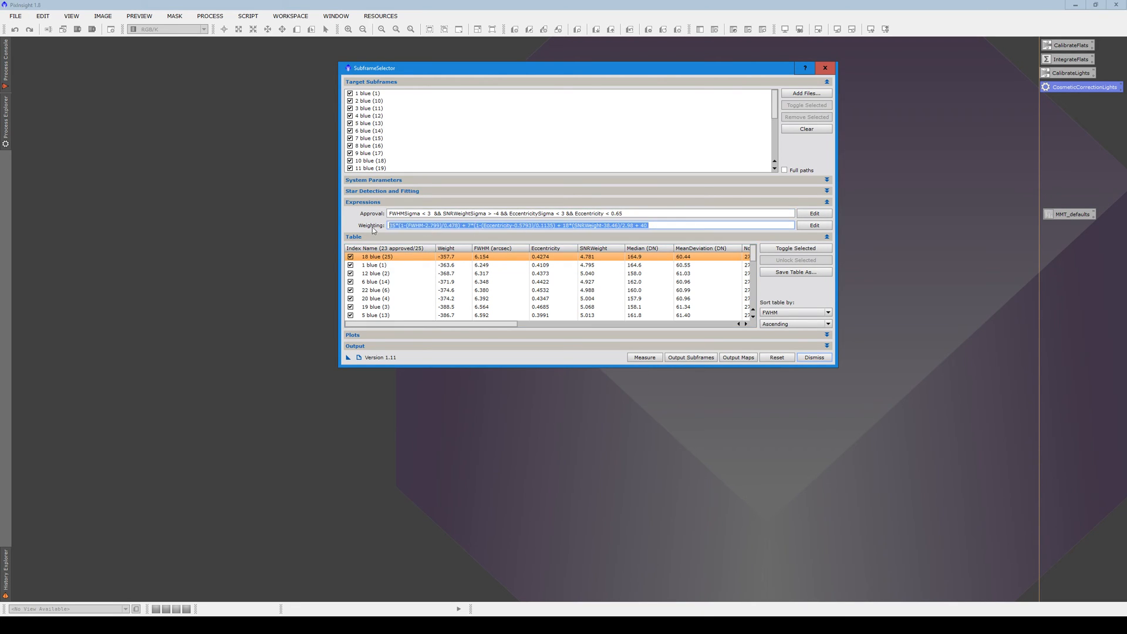
pyautogui.moveTo(638, 213); pyautogui.dragTo(360, 224)
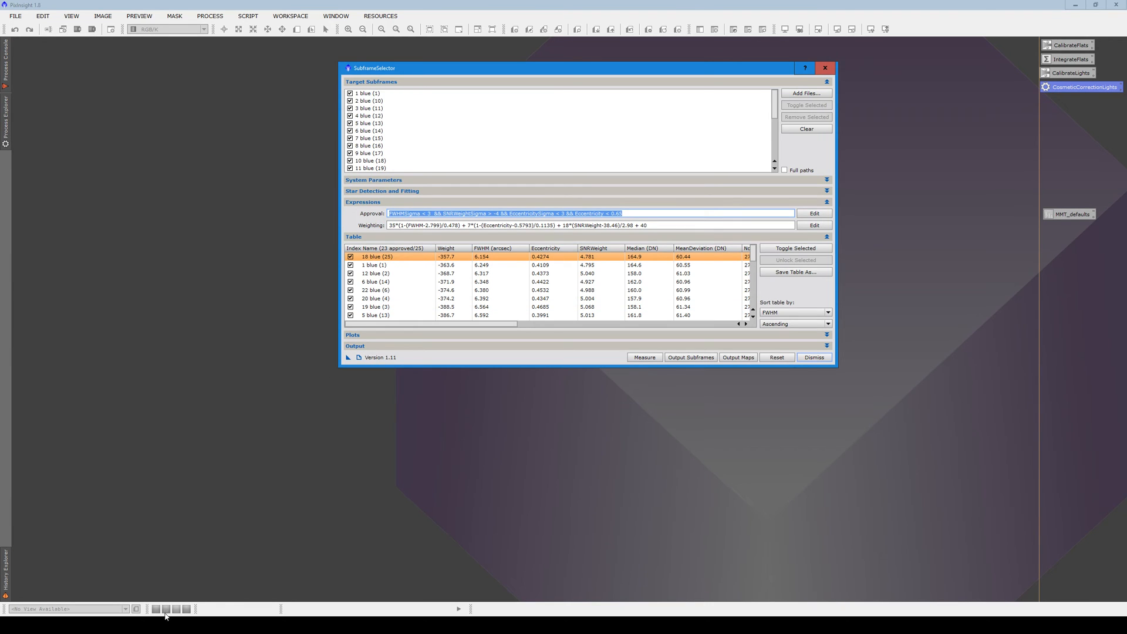
# In the SubframeSelector Weighting Expressions workbook in Excel, set FWHM Min to 6.154 and Max to 8.138 from the PixInsight results table
pyautogui.hotkey('alt', 'Tab')
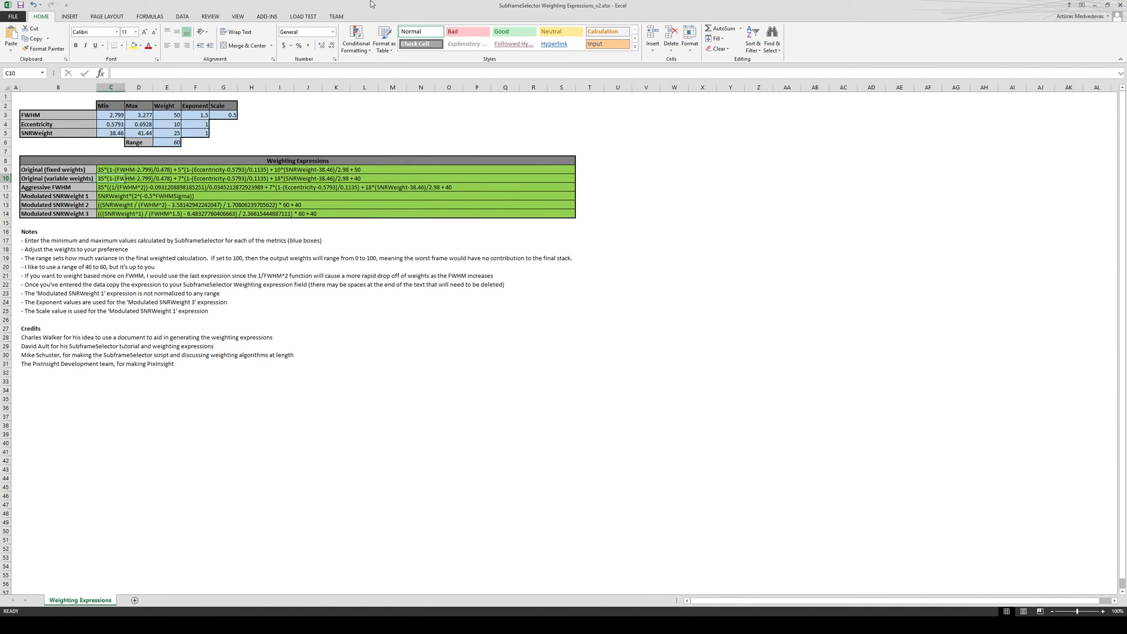
pyautogui.moveTo(371, 5); pyautogui.dragTo(212, 1)
pyautogui.click(451, 625)
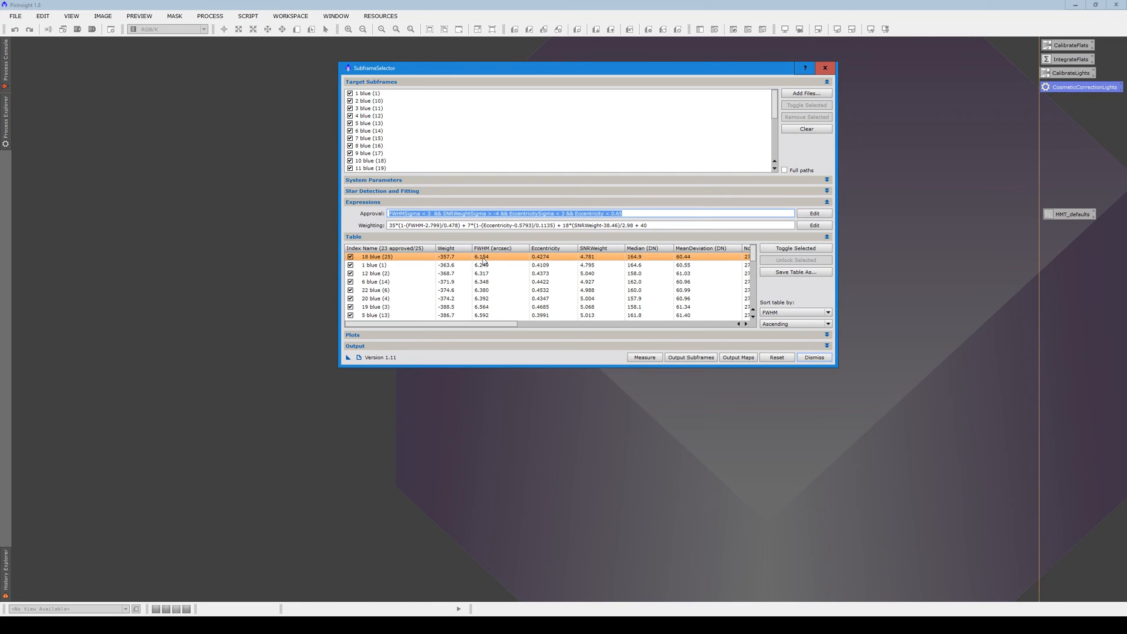
pyautogui.click(462, 625)
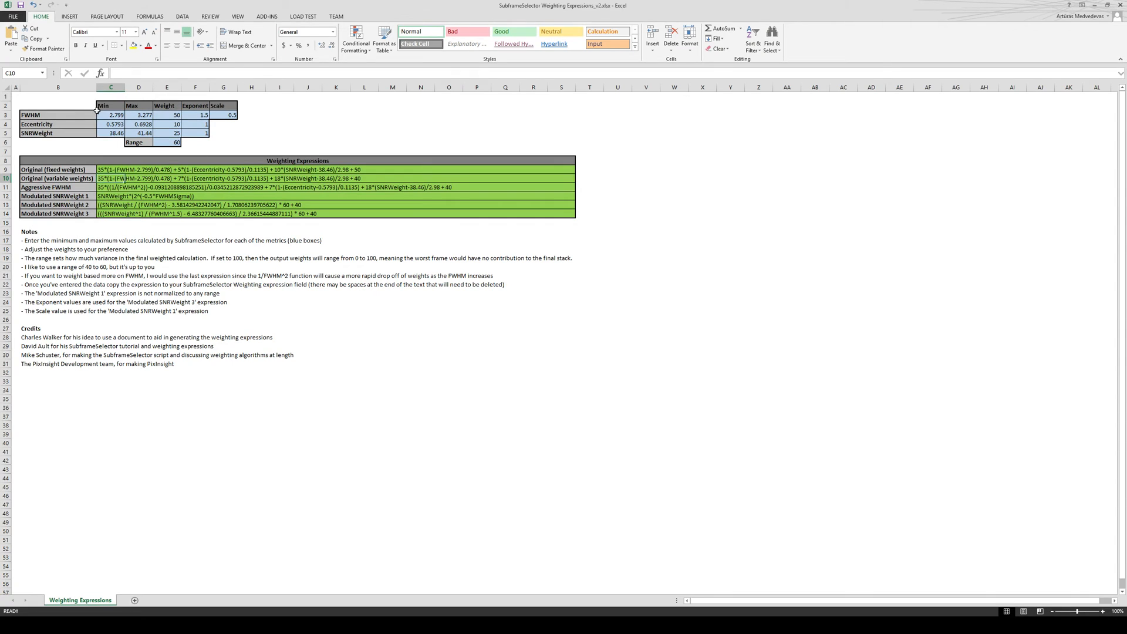
pyautogui.click(117, 115)
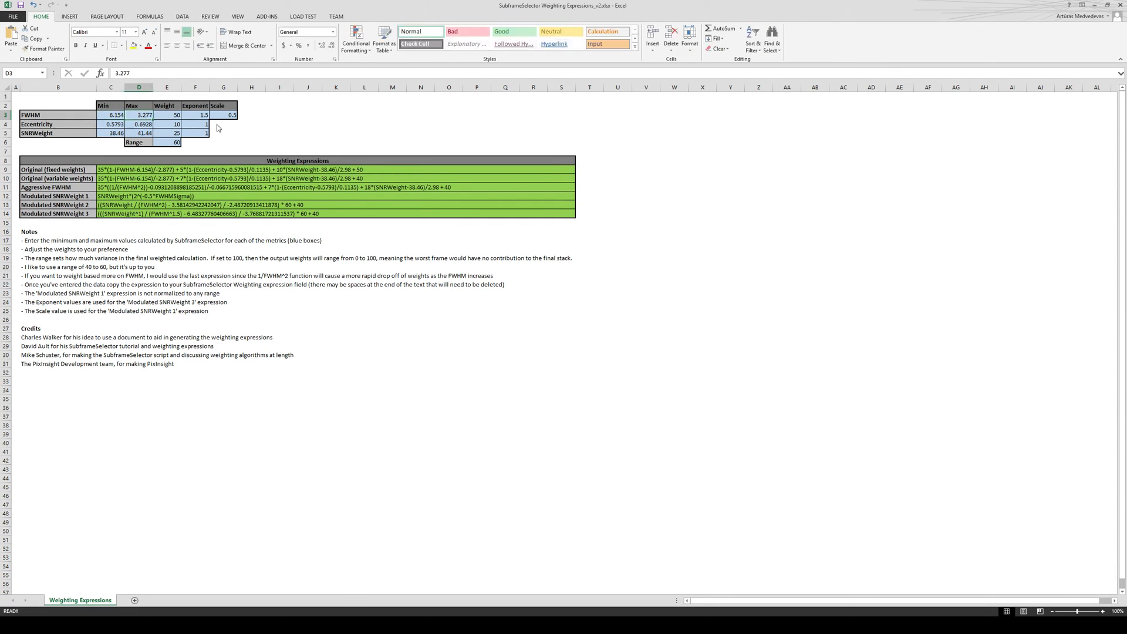
pyautogui.hotkey('alt', 'Tab')
pyautogui.scroll(-6, 493, 303)
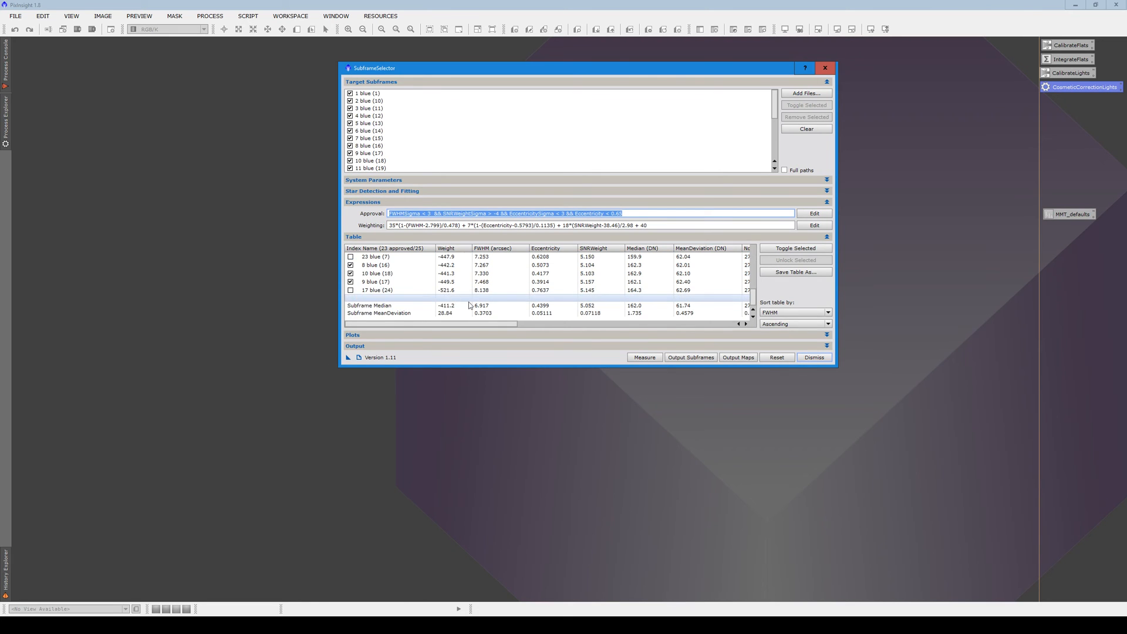
pyautogui.hotkey('alt', 'Tab')
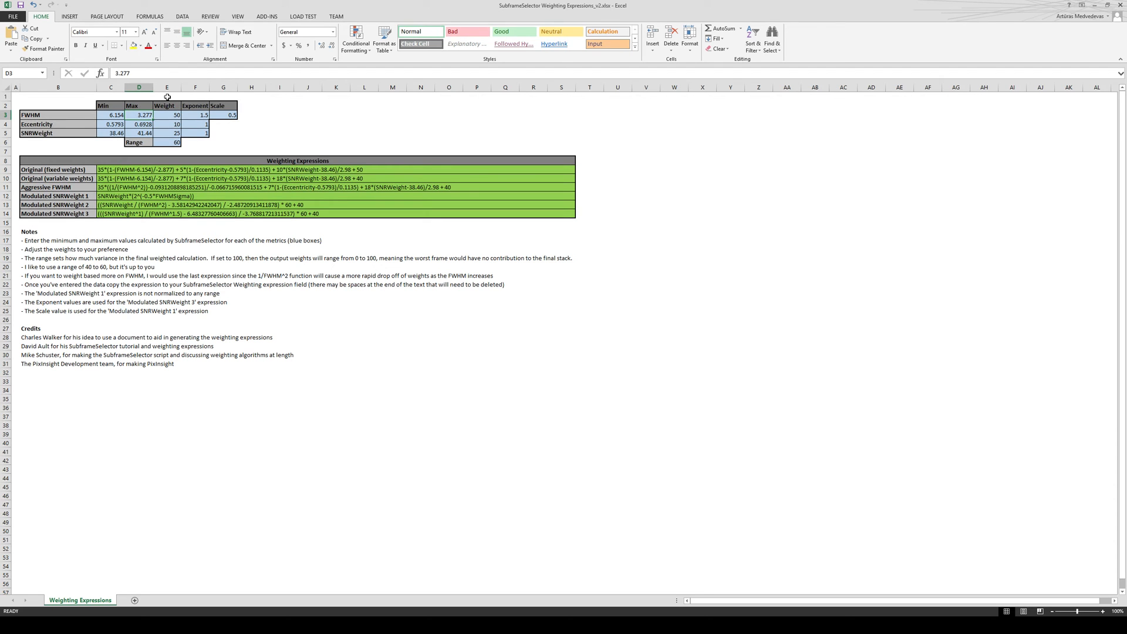
# Sort the SubframeSelector results in PixInsight by Eccentricity and enter 0.3914 as the Eccentricity Min in the Excel sheet
pyautogui.hotkey('alt', 'Tab')
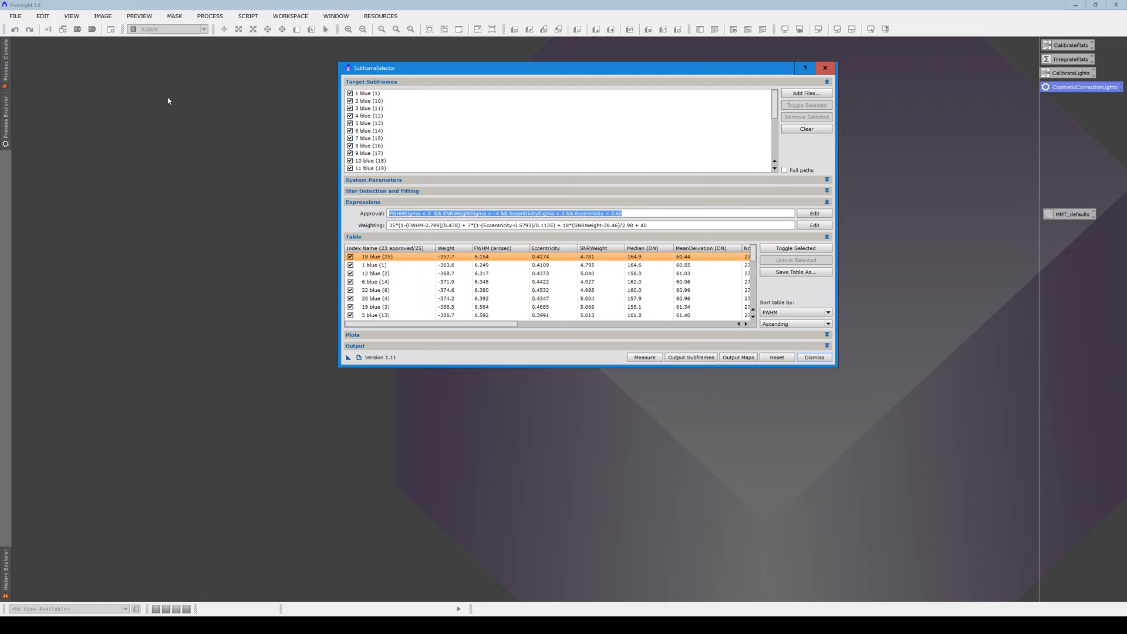
pyautogui.click(777, 313)
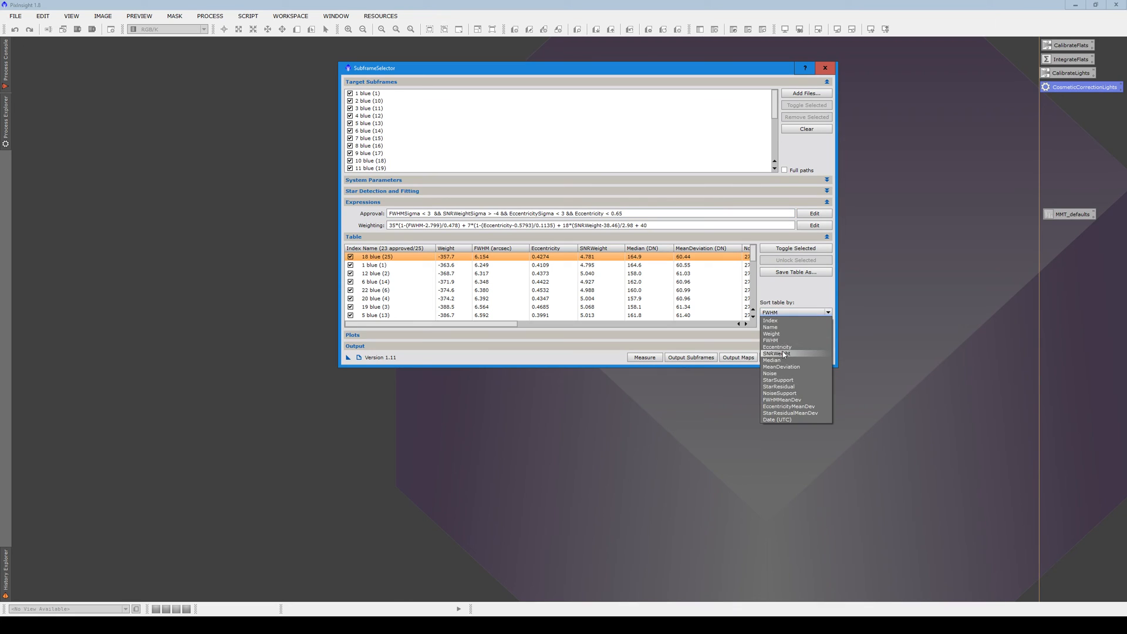
pyautogui.click(777, 347)
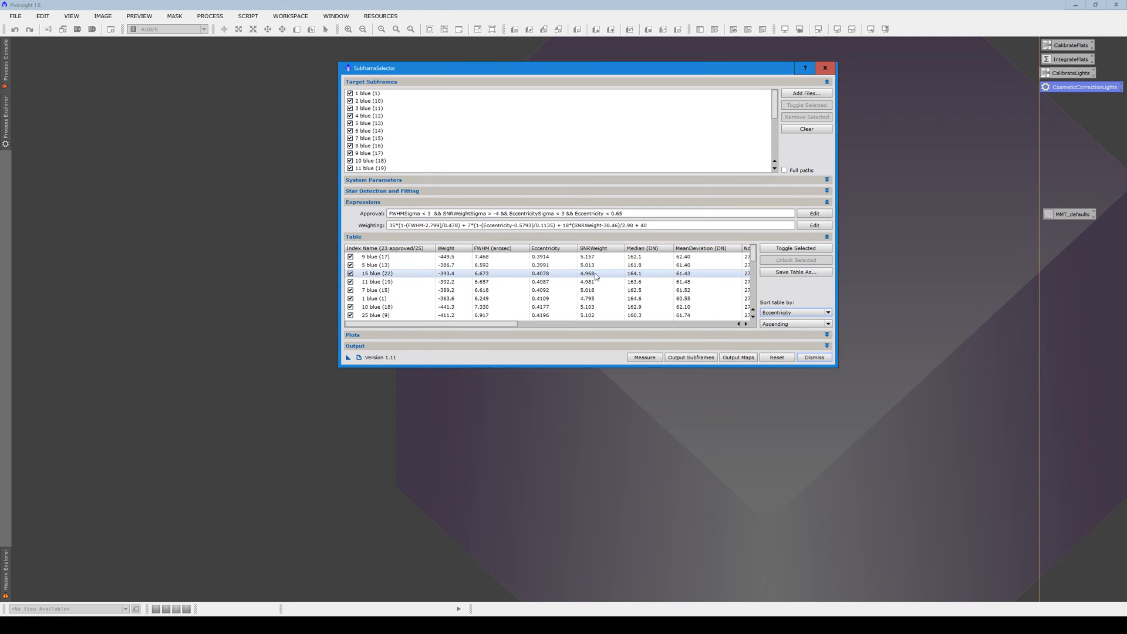
pyautogui.click(553, 258)
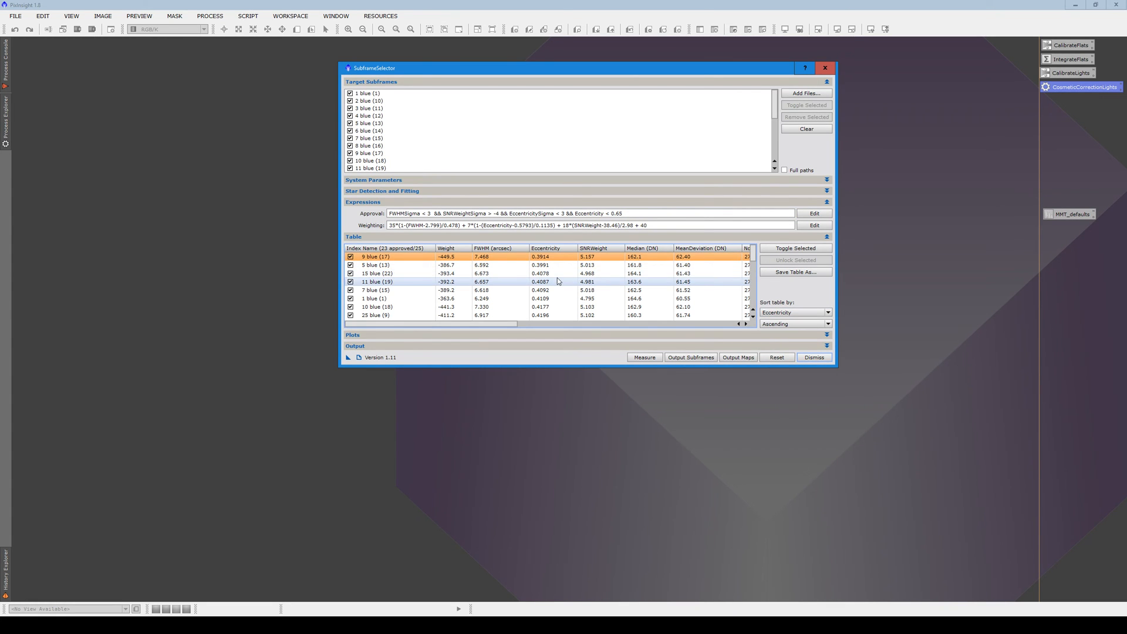
pyautogui.hotkey('alt', 'Tab')
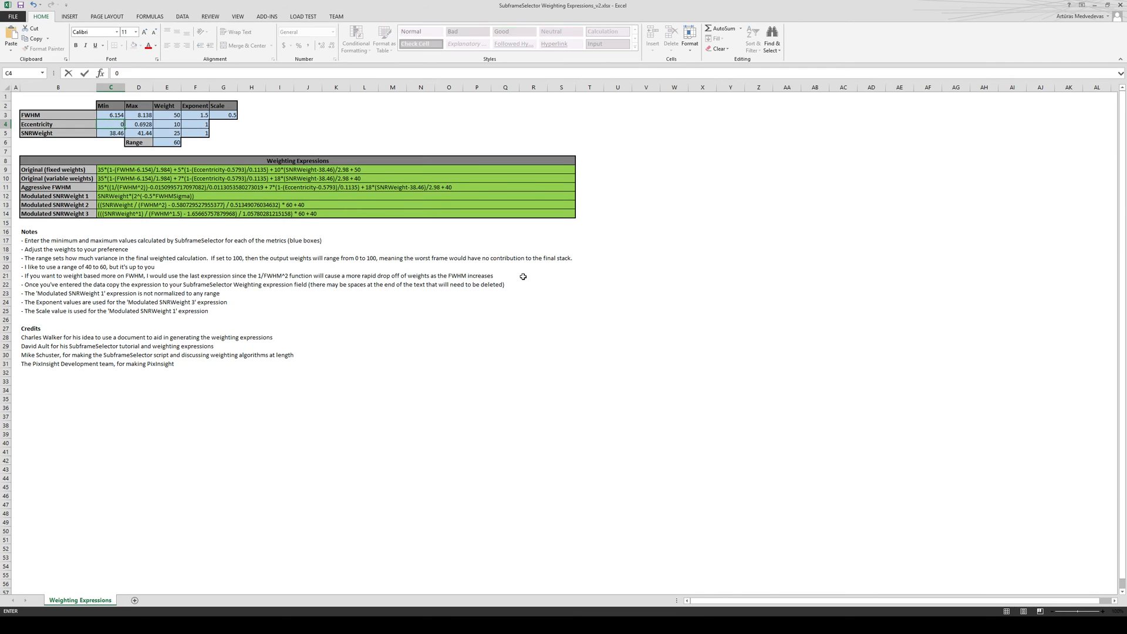
# Look up the highest Eccentricity in PixInsight's results table and set the Excel sheet's Eccentricity Max to 0.7637
pyautogui.hotkey('alt', 'Tab')
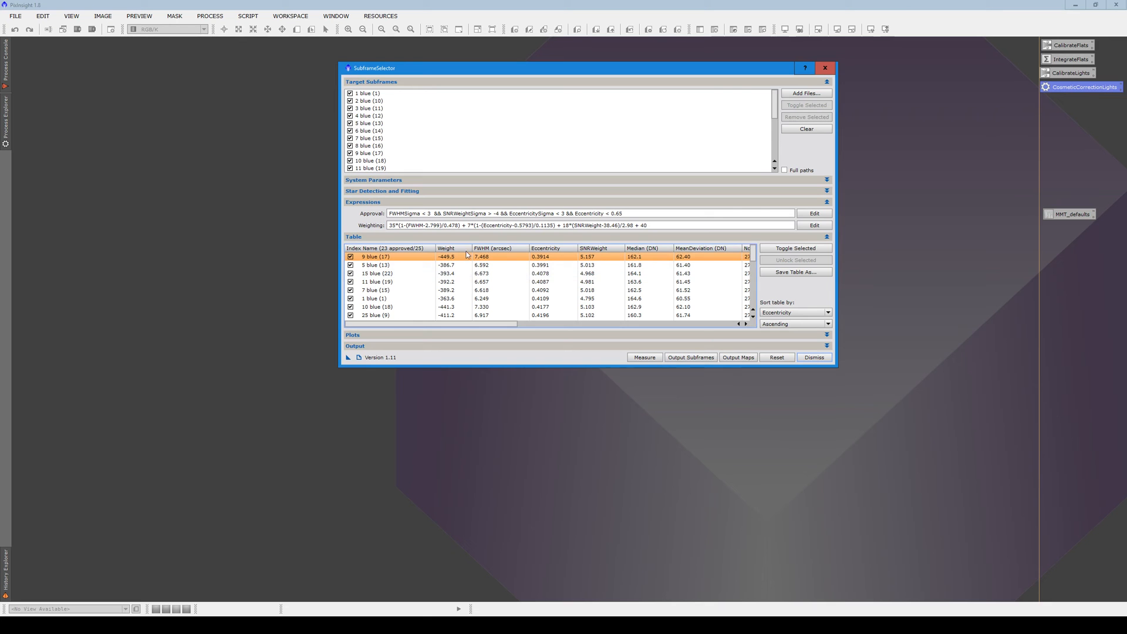
pyautogui.click(598, 291)
pyautogui.scroll(-6, 597, 292)
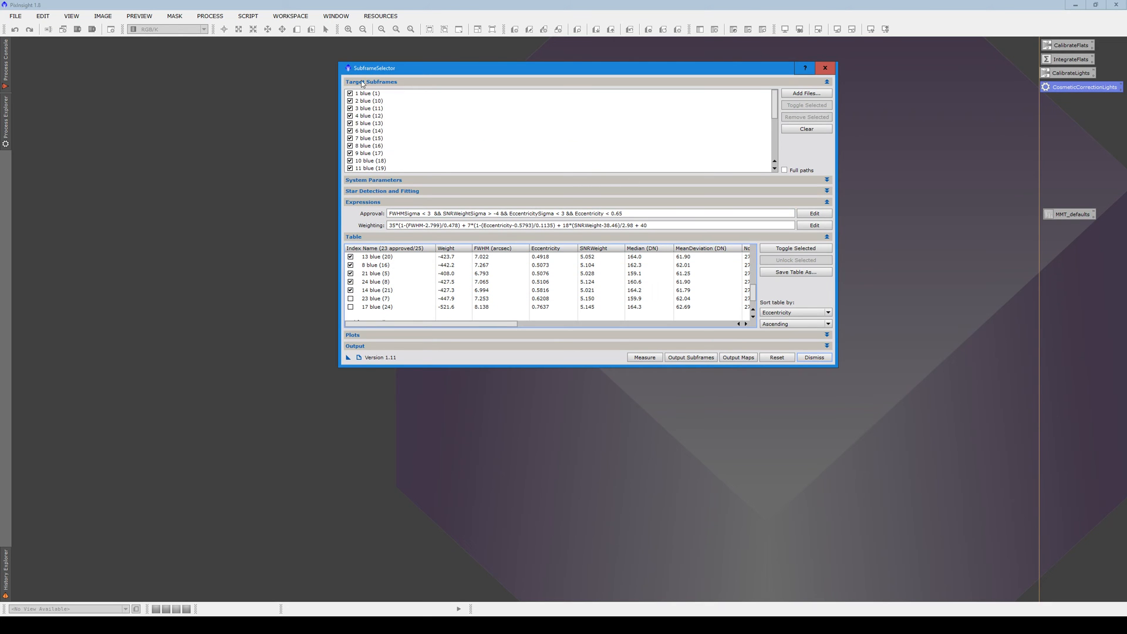
pyautogui.click(550, 307)
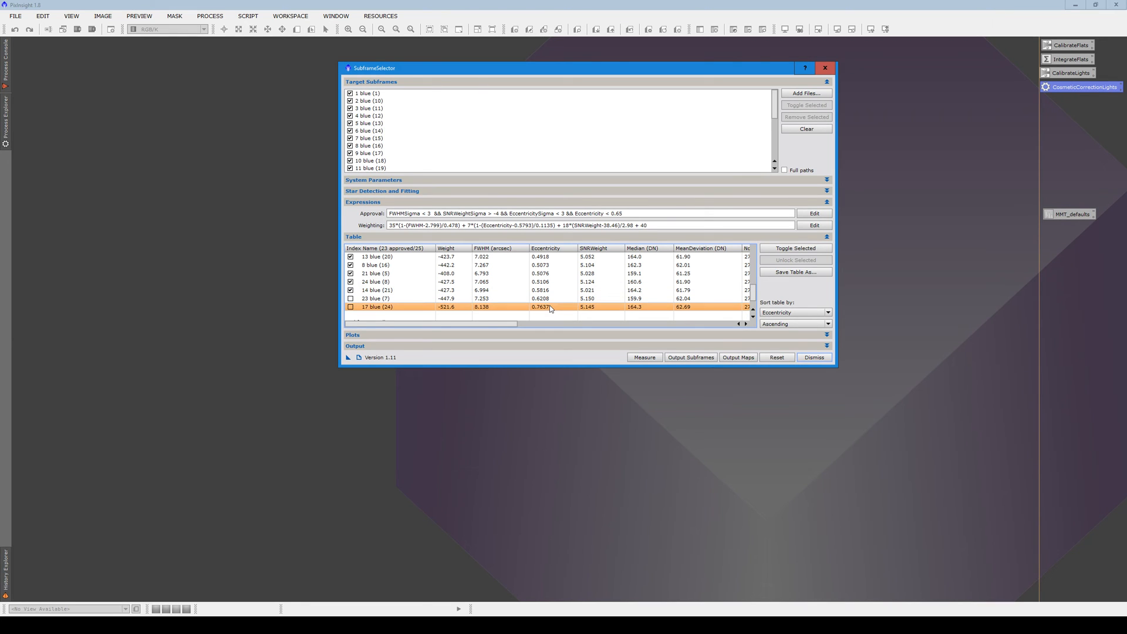
pyautogui.hotkey('alt', 'Tab')
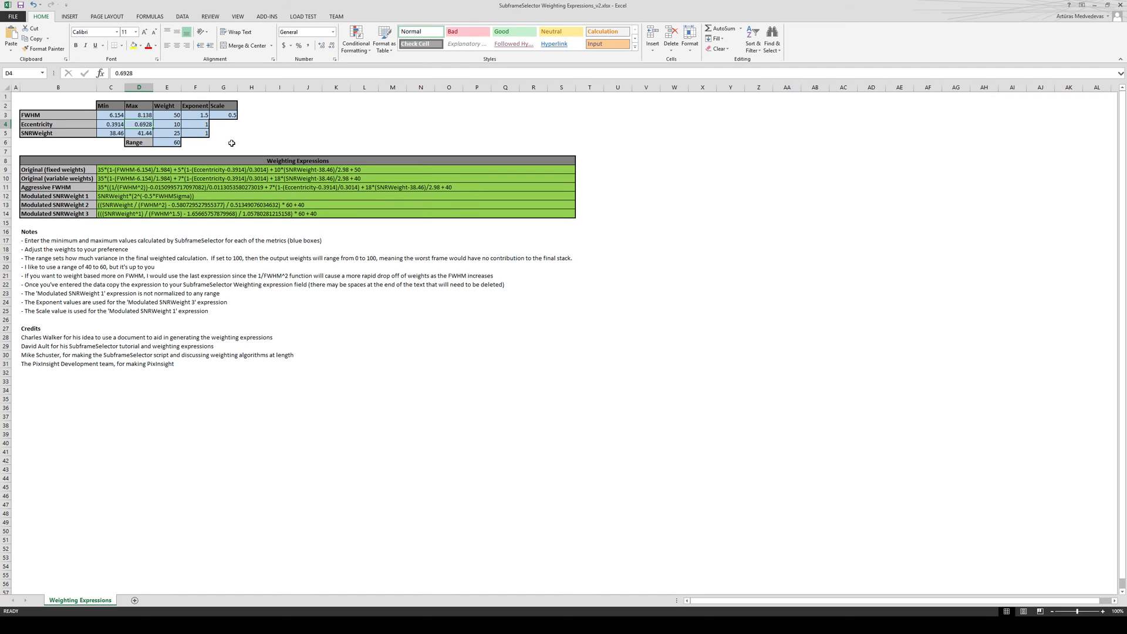
pyautogui.write('0.7637')
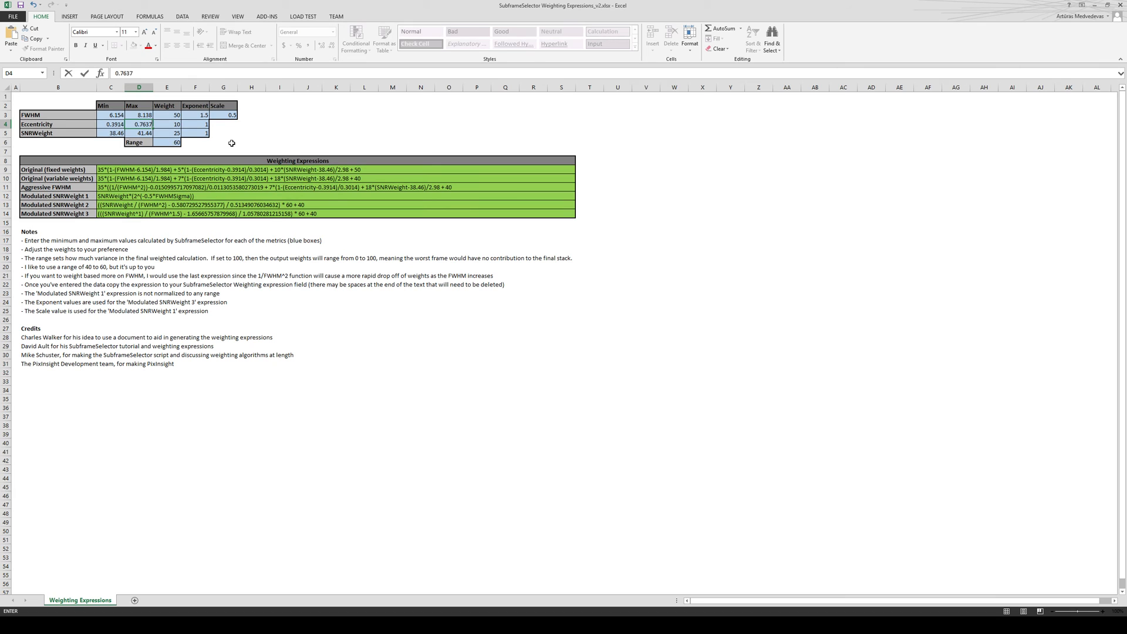
pyautogui.press('Return')
# Sort the PixInsight subframe results by SNRWeight and enter 4.781 as the SNRWeight Min in the Excel sheet
pyautogui.hotkey('alt', 'Tab')
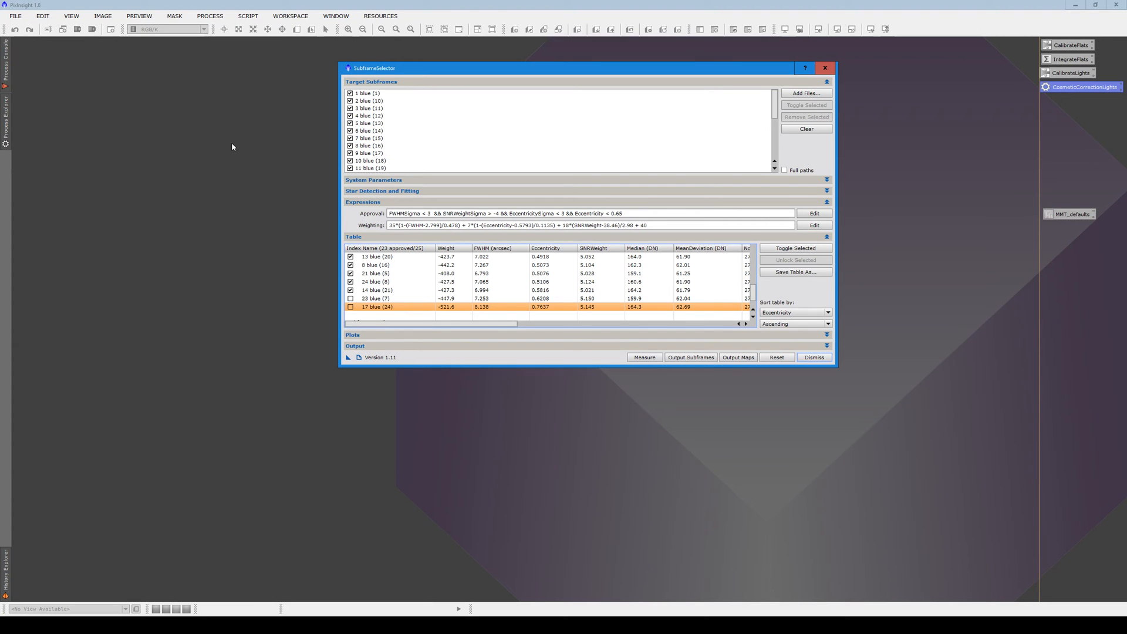
pyautogui.click(795, 313)
pyautogui.click(783, 353)
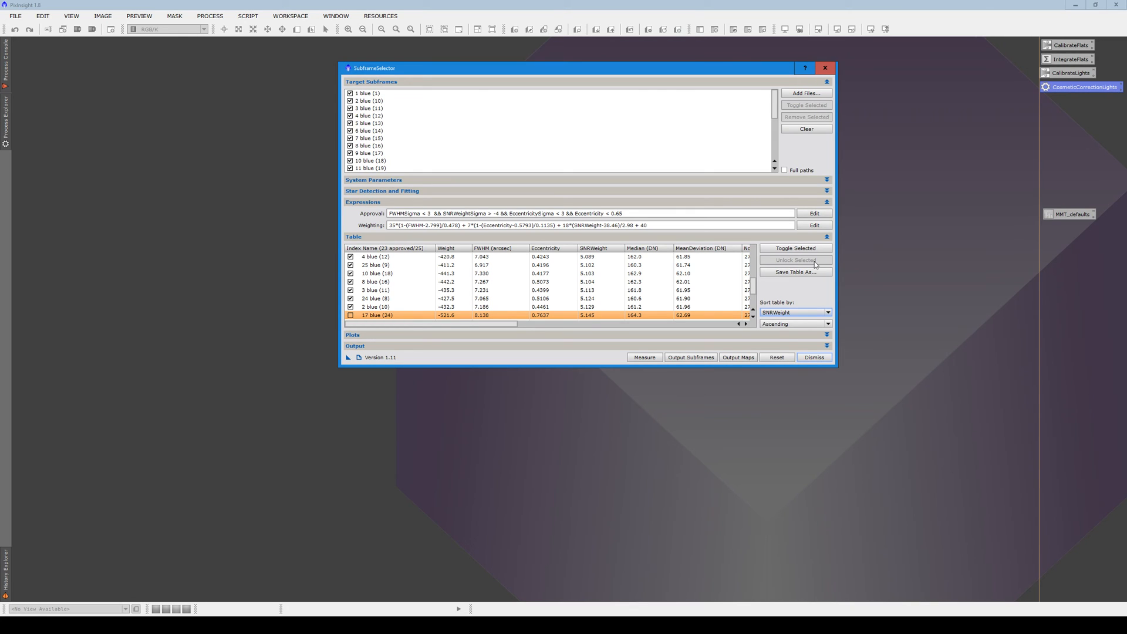
pyautogui.scroll(6, 615, 282)
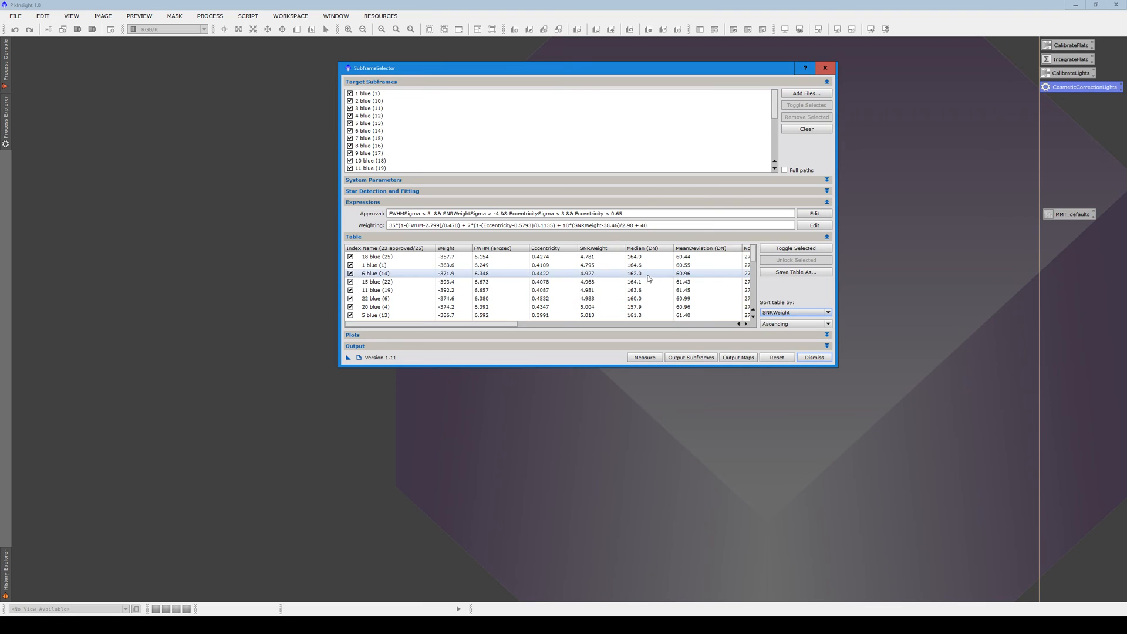
pyautogui.click(600, 259)
pyautogui.hotkey('alt', 'Tab')
pyautogui.write('4.781')
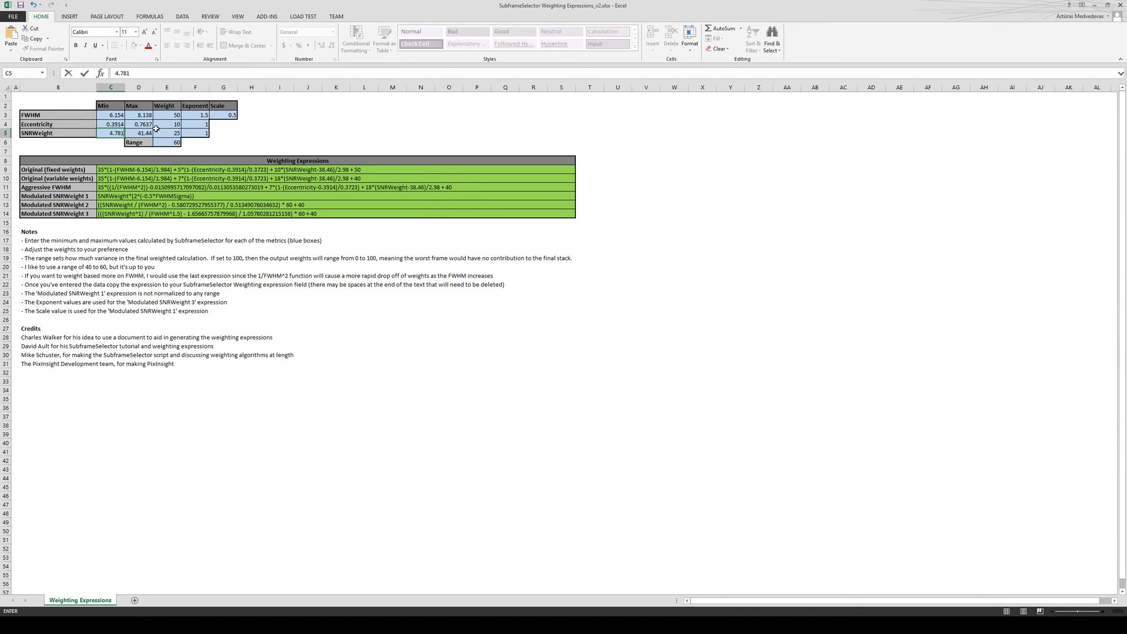
pyautogui.press('Tab')
# Look up the highest SNRWeight in PixInsight's results table and set the Excel sheet's SNRWeight Max to 5.157
pyautogui.hotkey('alt', 'Tab')
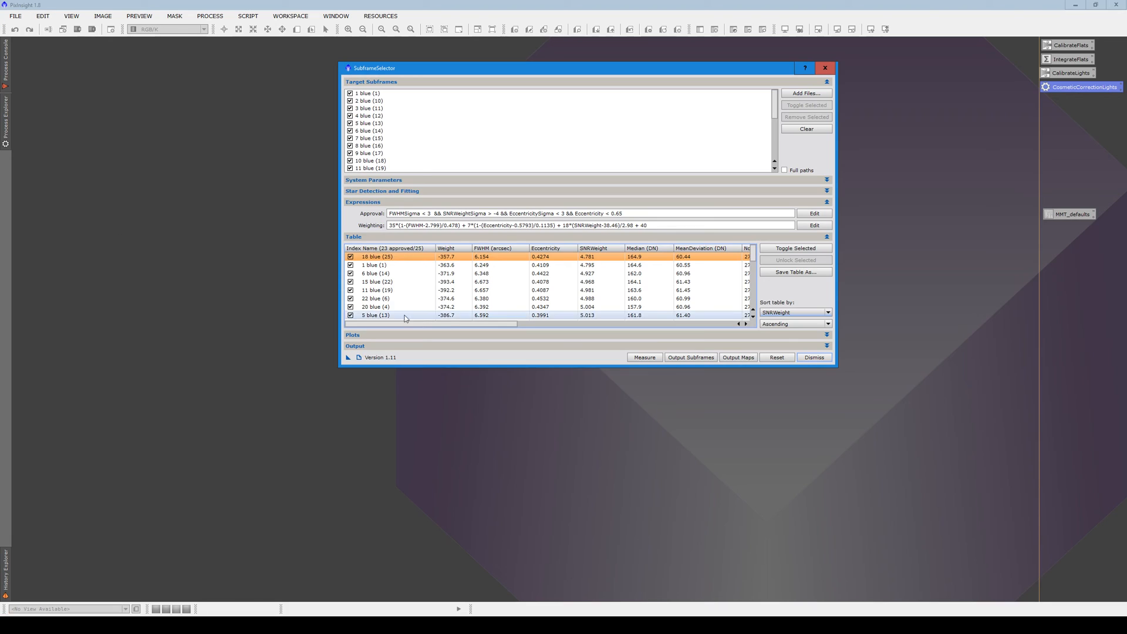
pyautogui.scroll(-5, 597, 293)
pyautogui.click(597, 307)
pyautogui.hotkey('alt', 'Tab')
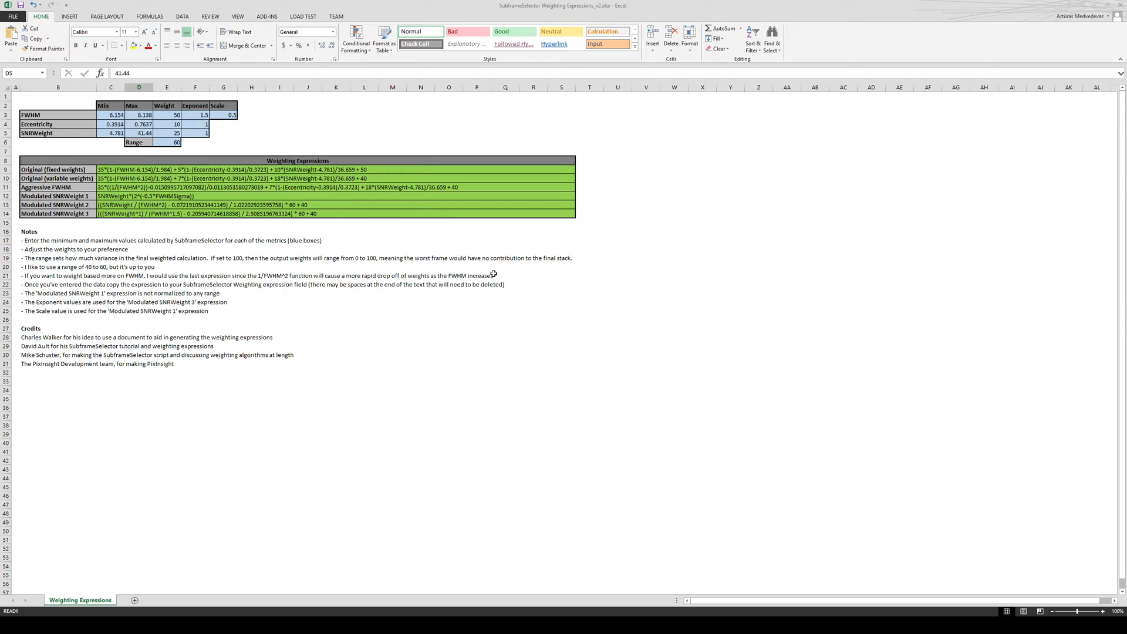
pyautogui.write('5.157')
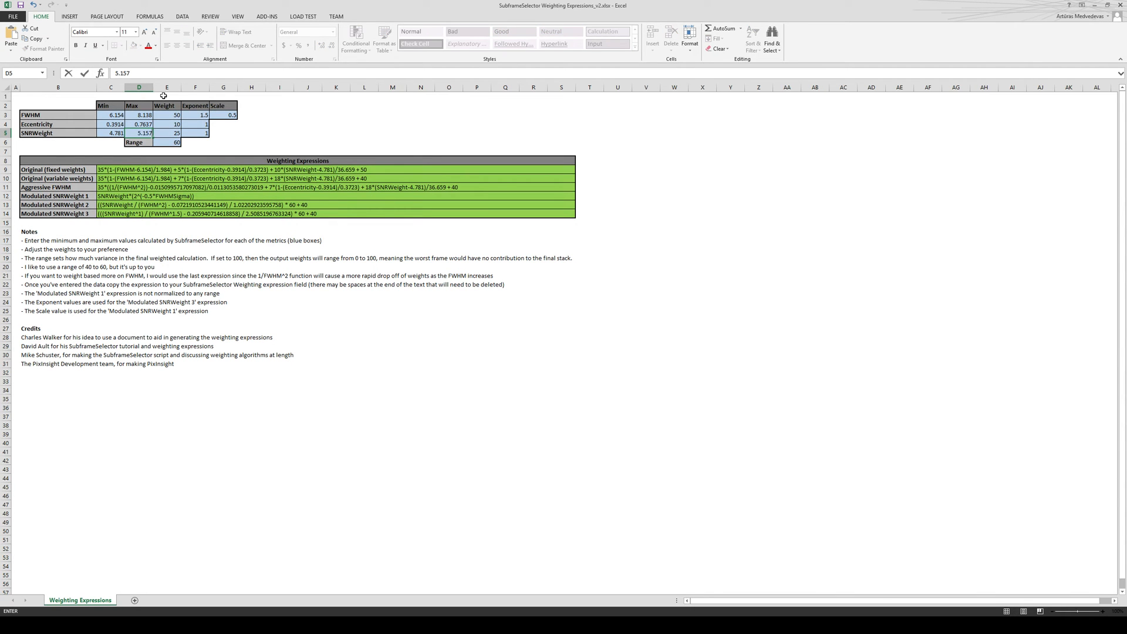
pyautogui.hotkey('shift', 'Tab')
pyautogui.hotkey('alt', 'Tab')
pyautogui.hotkey('alt', 'Tab')
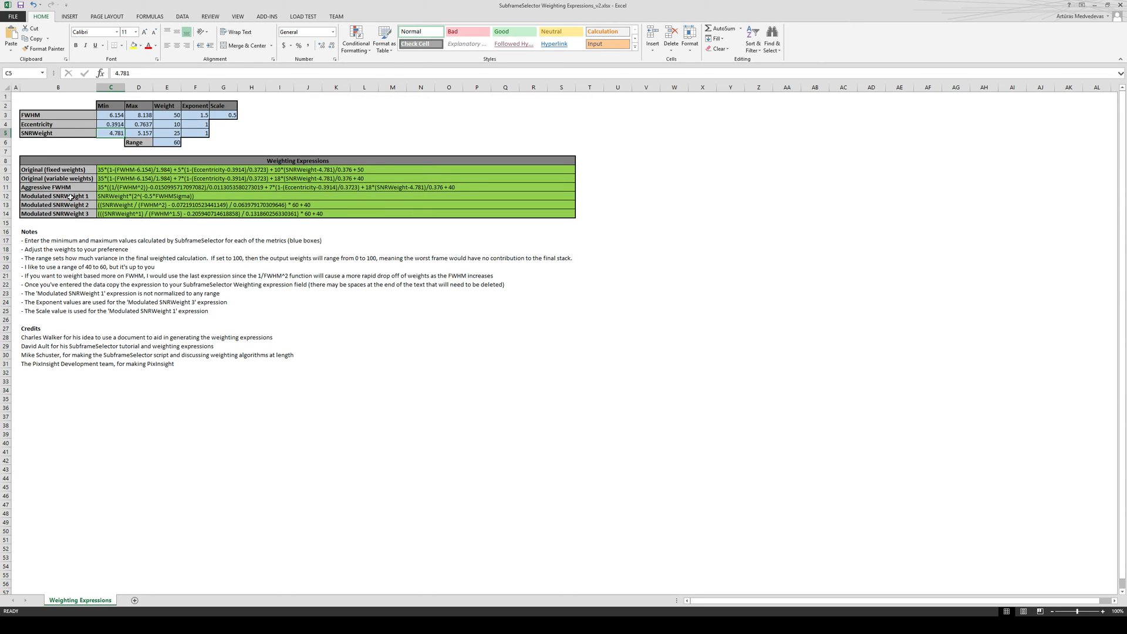
# Copy the Original (variable weights) expression from Excel and replace SubframeSelector's Weighting expression in PixInsight with it
pyautogui.click(120, 187)
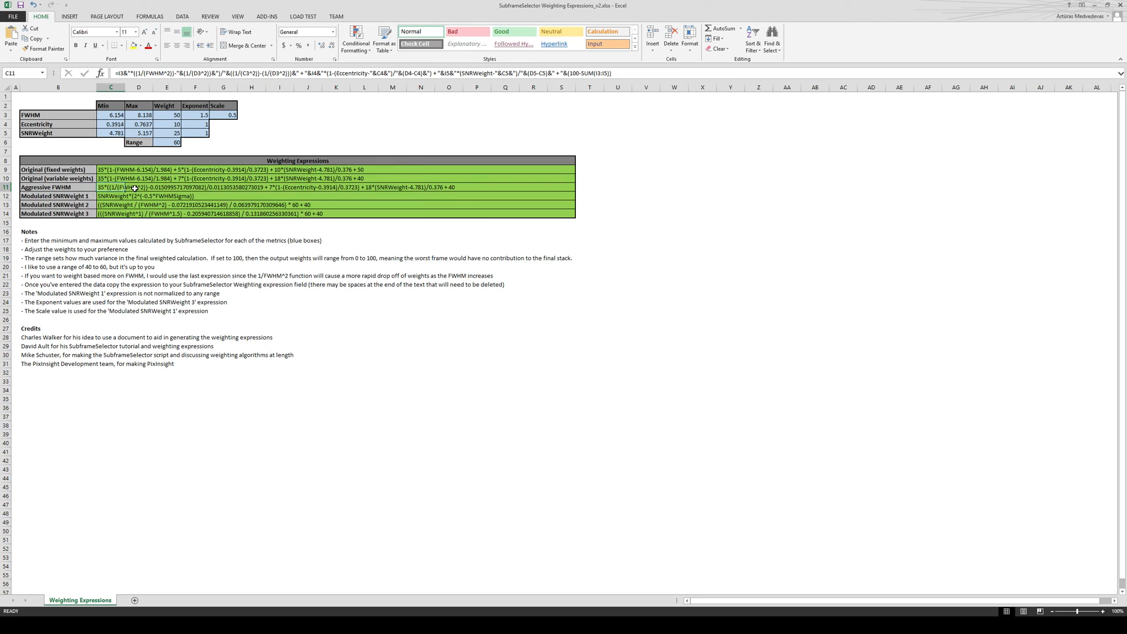
pyautogui.click(106, 177)
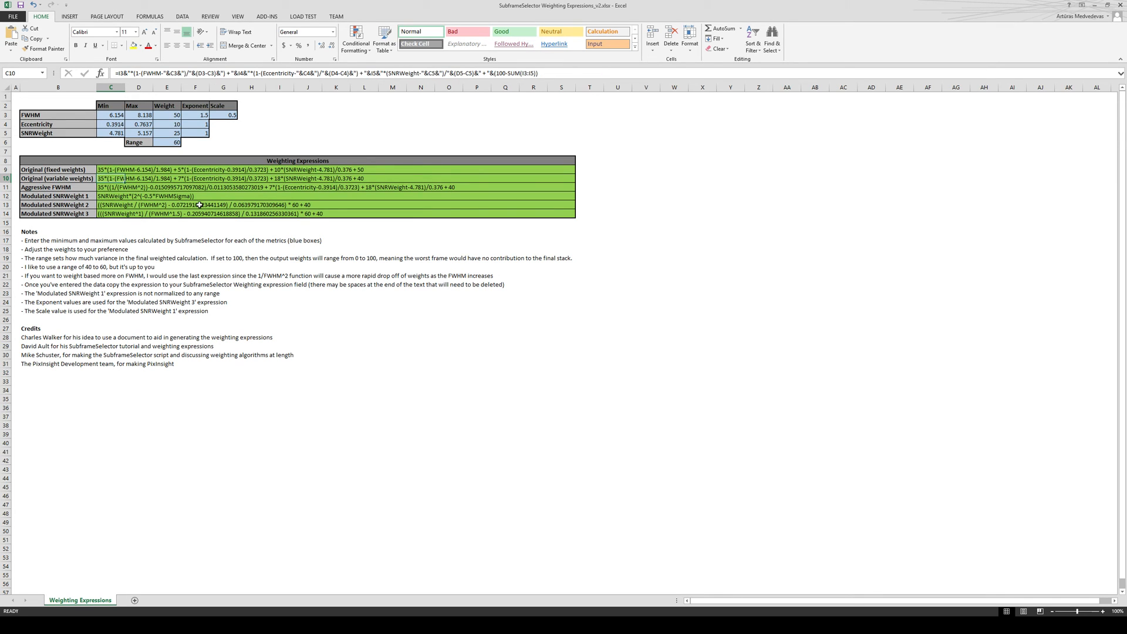
pyautogui.hotkey('ctrl', 'c')
pyautogui.click(54, 180)
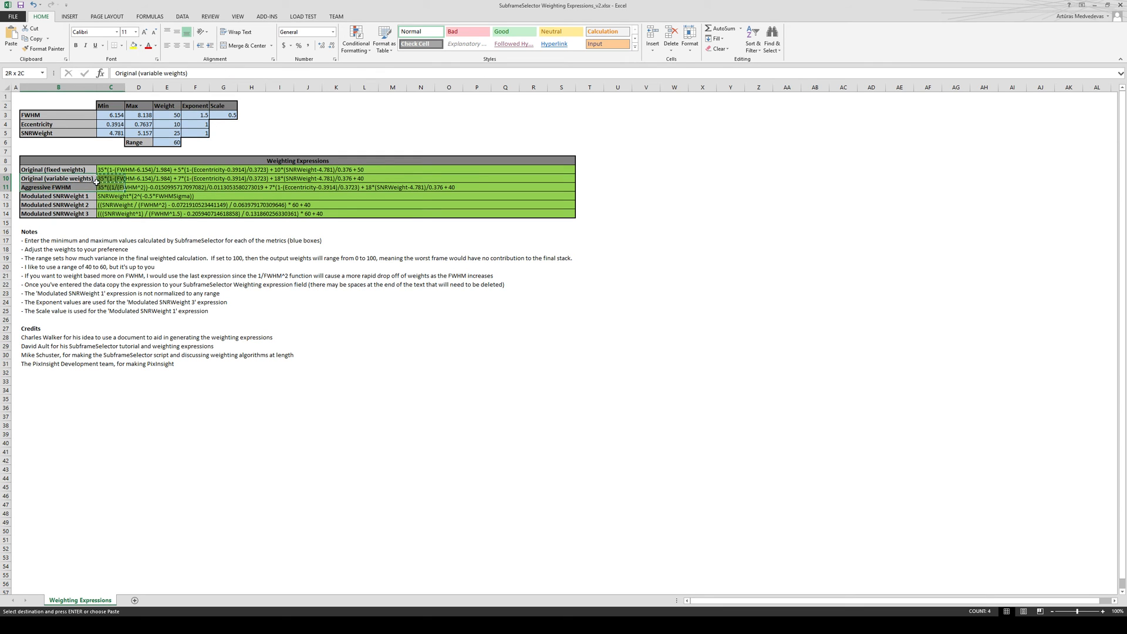
pyautogui.click(109, 179)
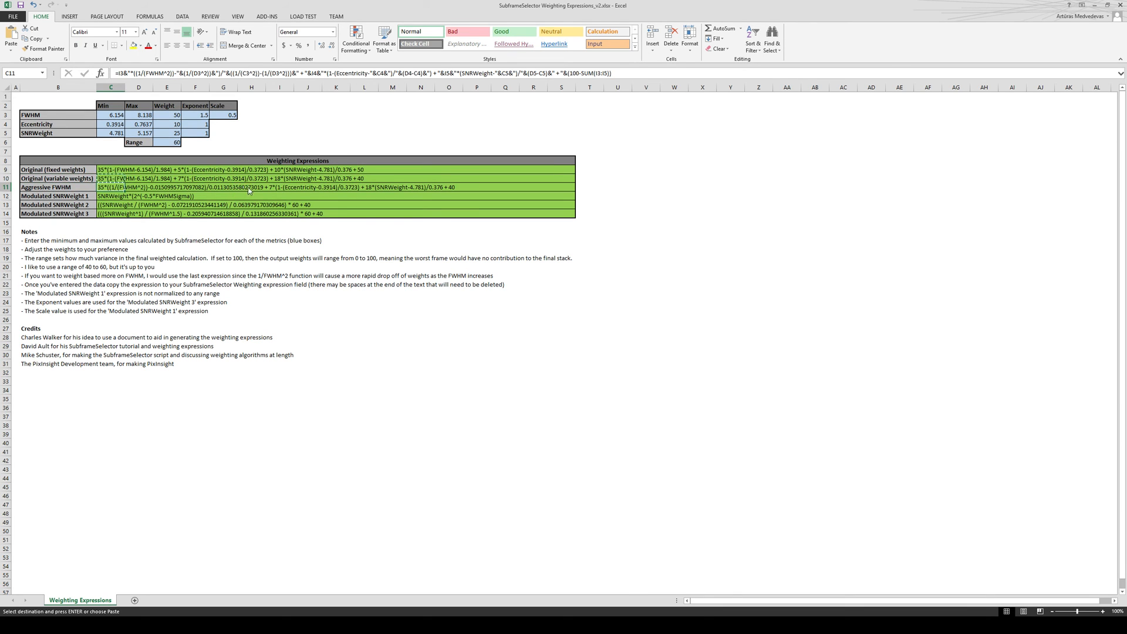
pyautogui.hotkey('alt', 'Tab')
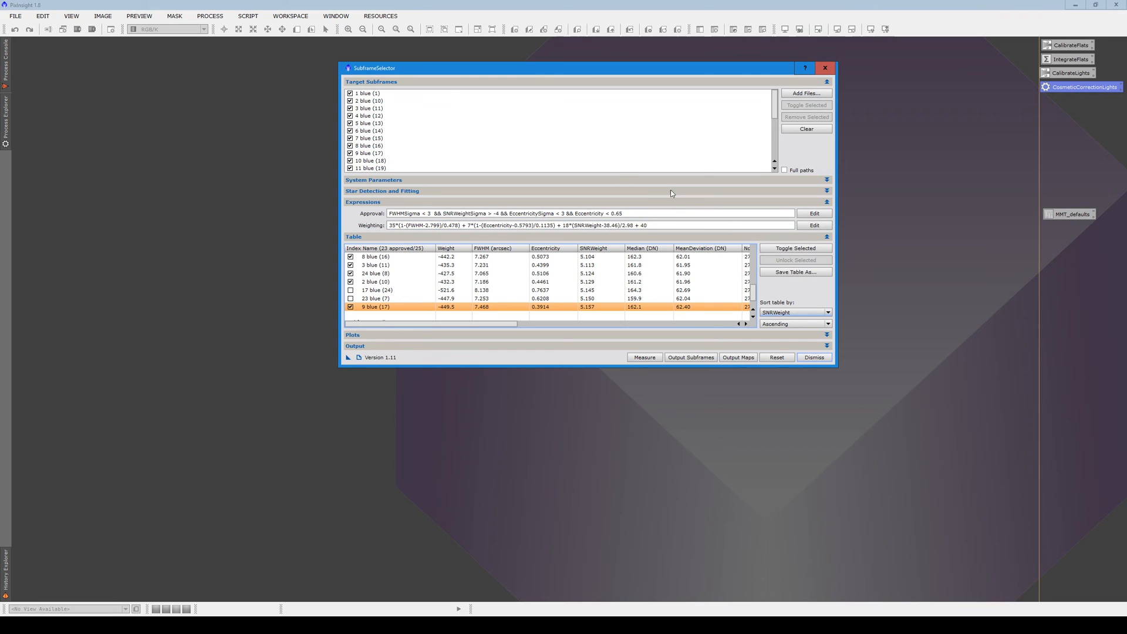
pyautogui.click(466, 228)
pyautogui.hotkey('ctrl', 'a')
pyautogui.hotkey('ctrl', 'v')
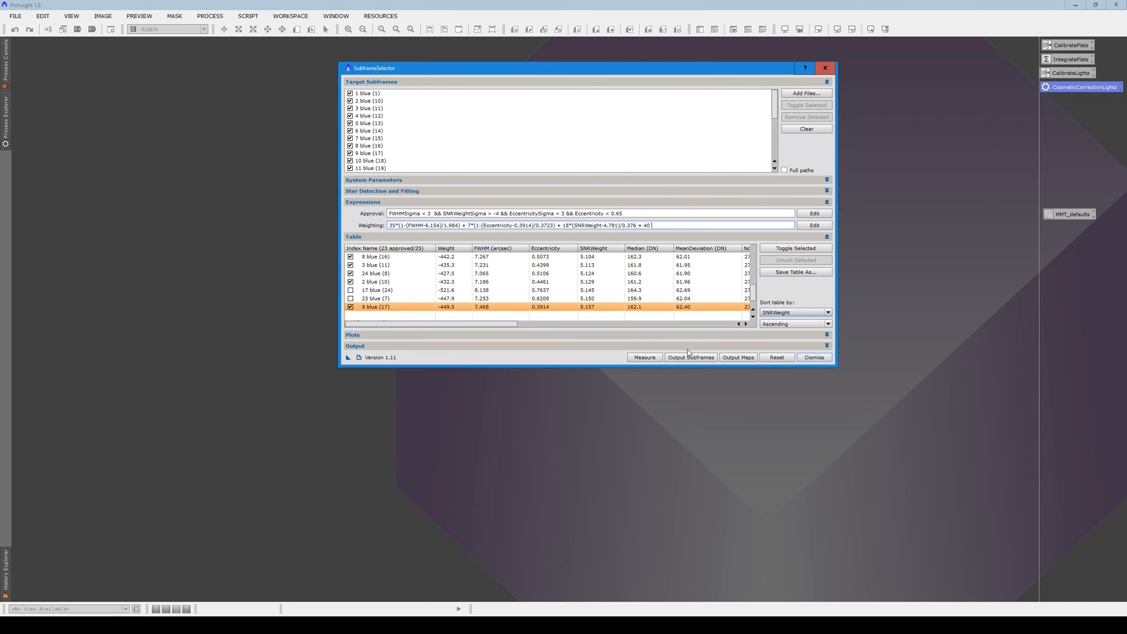
# Measure the blue subframes again using the new weighting expression
pyautogui.click(644, 358)
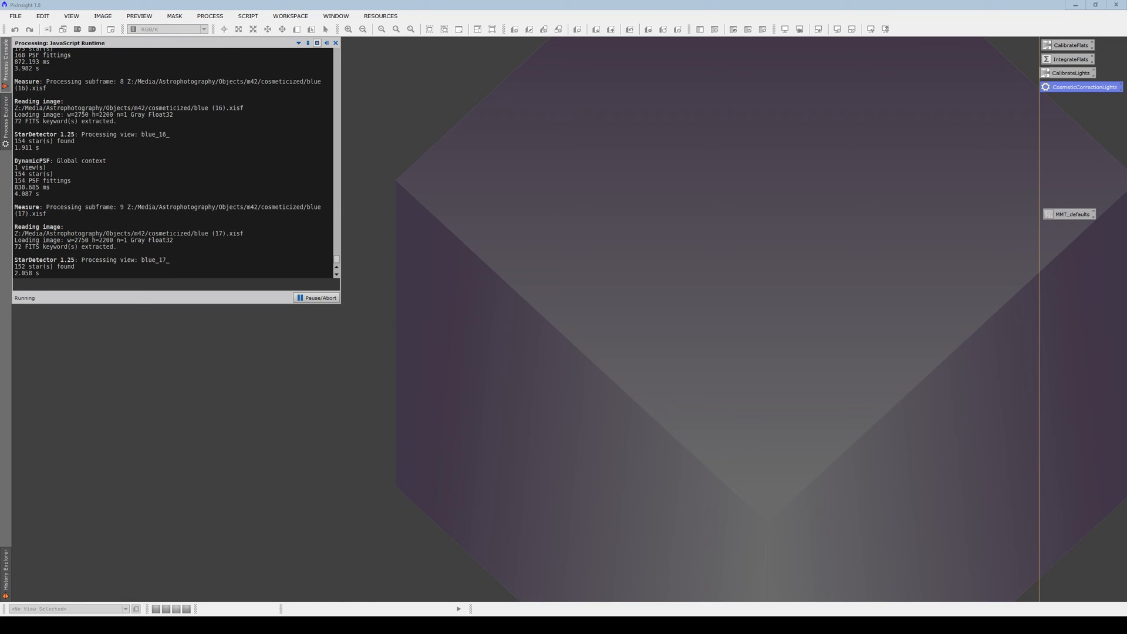
pyautogui.rightClick(170, 626)
pyautogui.click(168, 579)
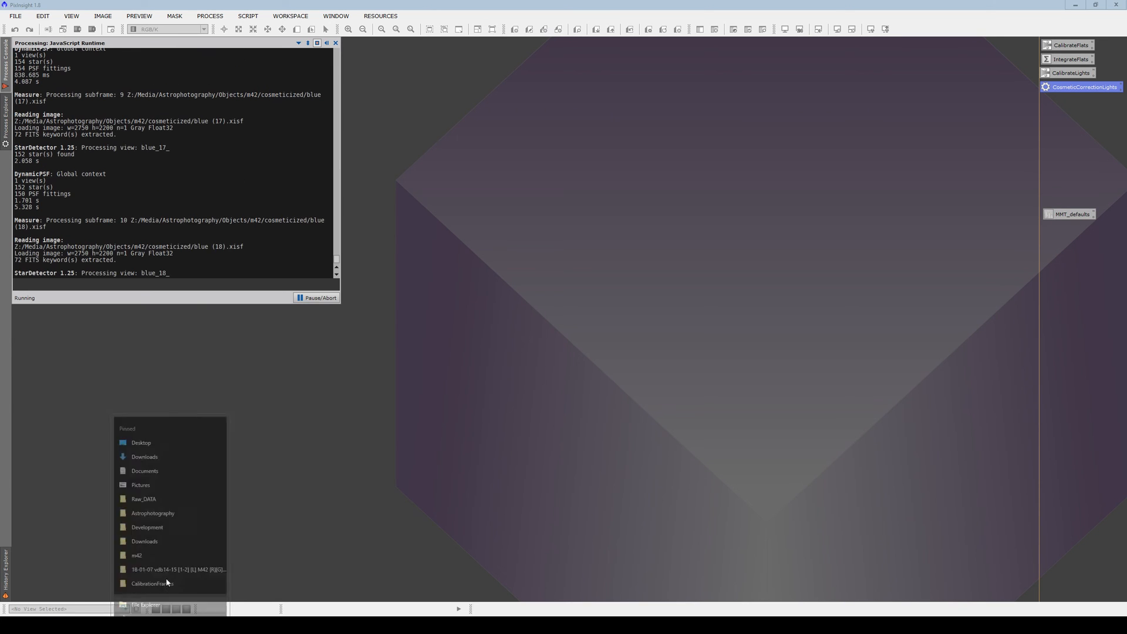
pyautogui.moveTo(443, 123); pyautogui.dragTo(1126, 176)
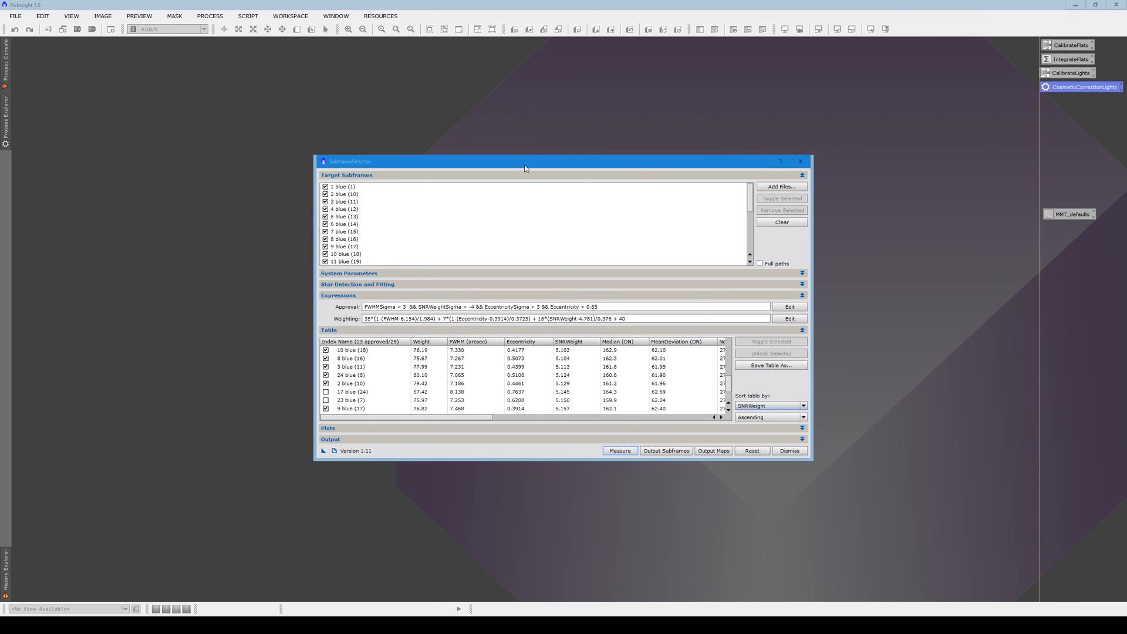
# Sort the subframe results by Weight in ascending order and review the weights from highest to lowest
pyautogui.moveTo(523, 162); pyautogui.dragTo(528, 81)
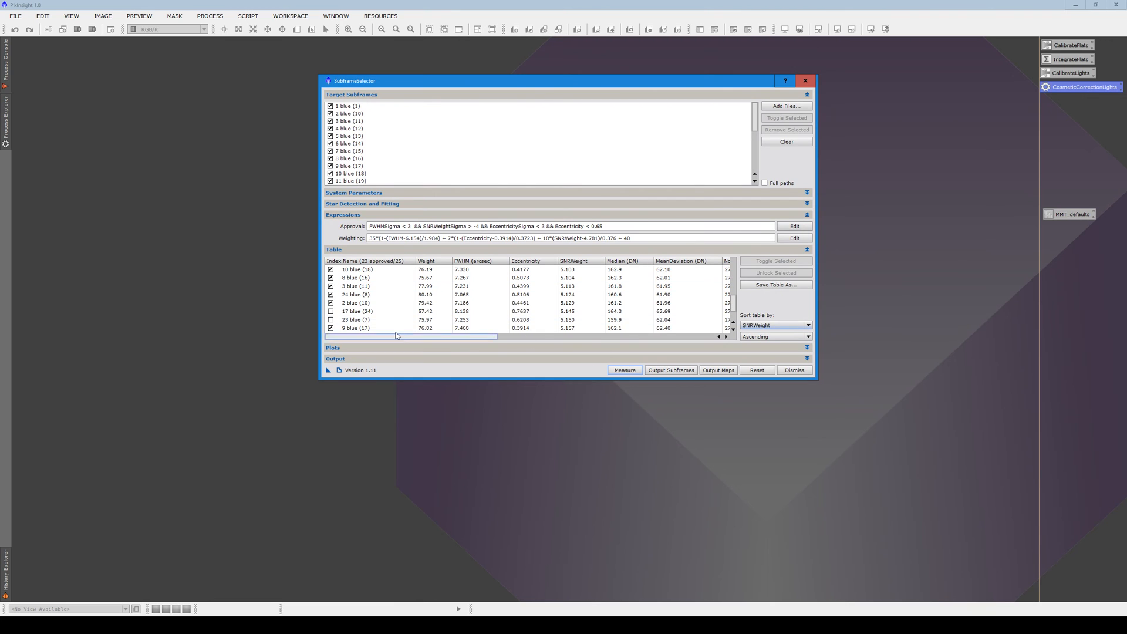
pyautogui.click(752, 328)
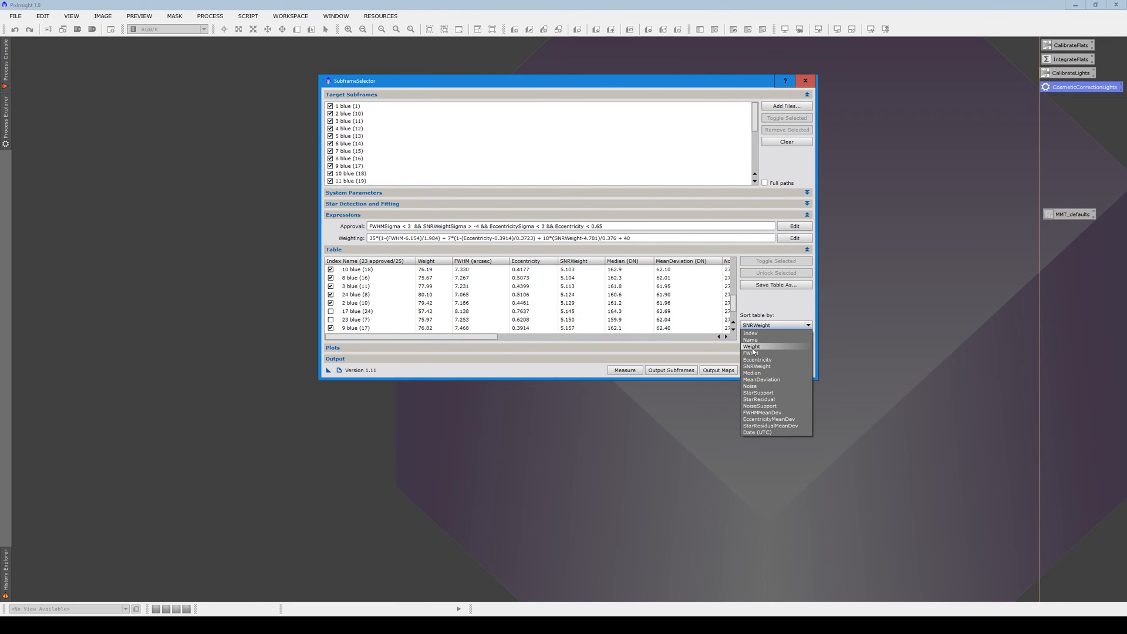
pyautogui.click(757, 341)
pyautogui.scroll(-6, 438, 290)
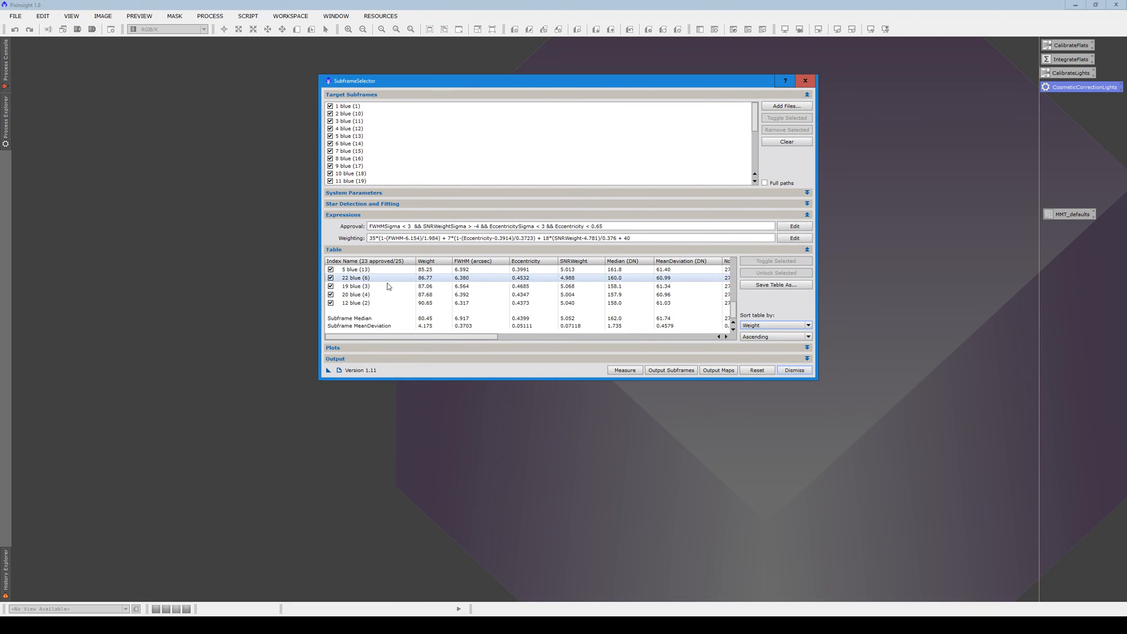
pyautogui.scroll(5, 446, 301)
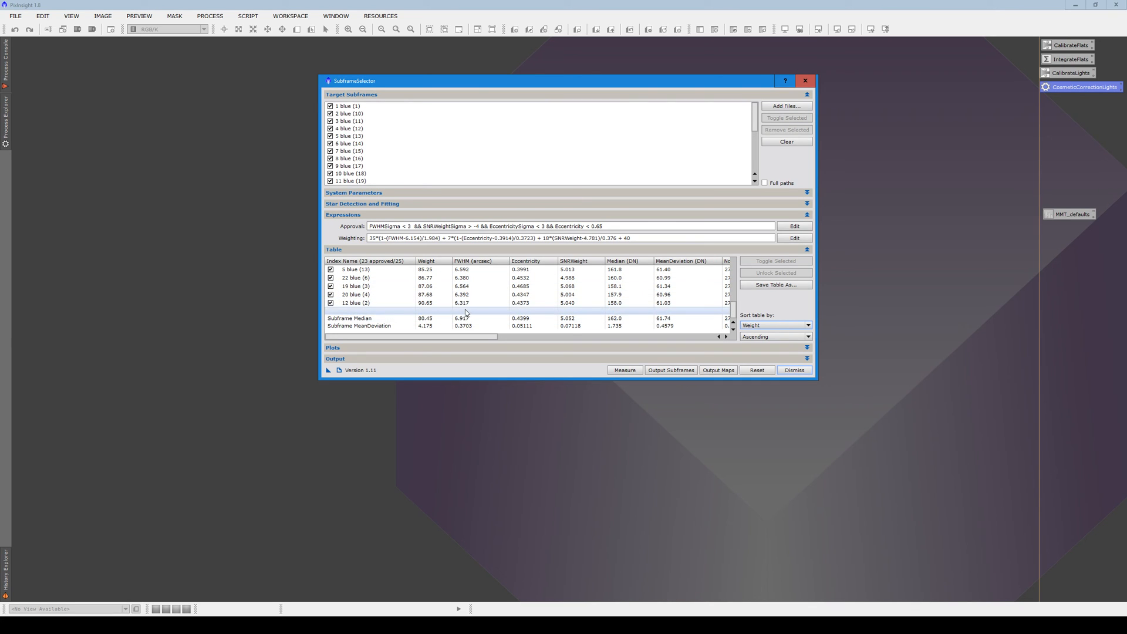
pyautogui.scroll(3, 476, 305)
pyautogui.scroll(2, 379, 287)
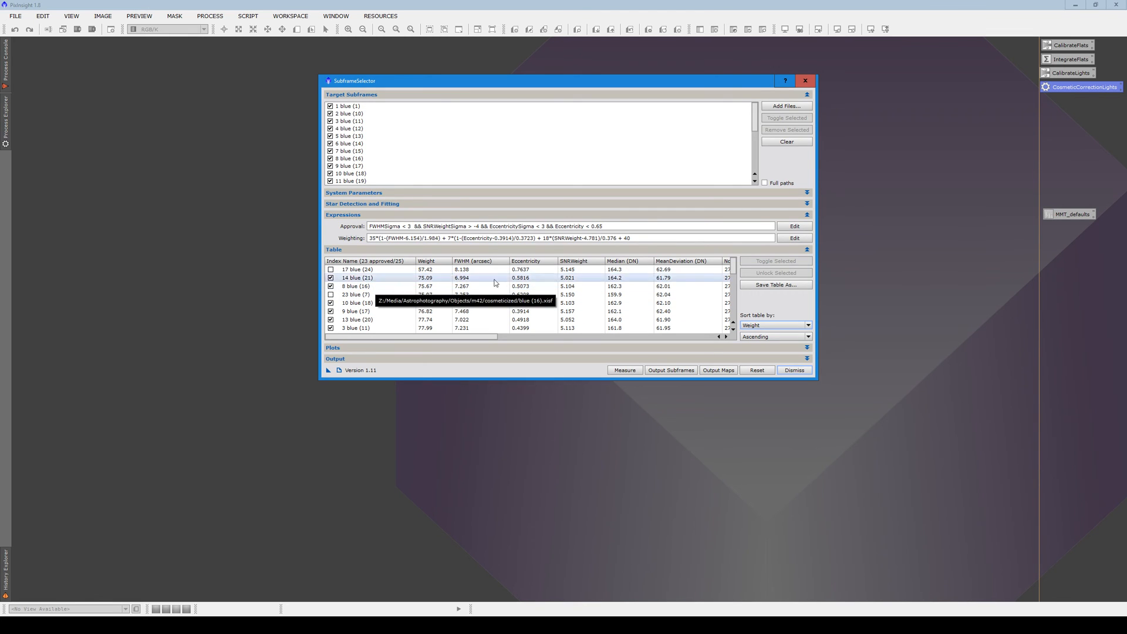
# Manually approve the rejected subframe blue (7) in the results table
pyautogui.click(330, 295)
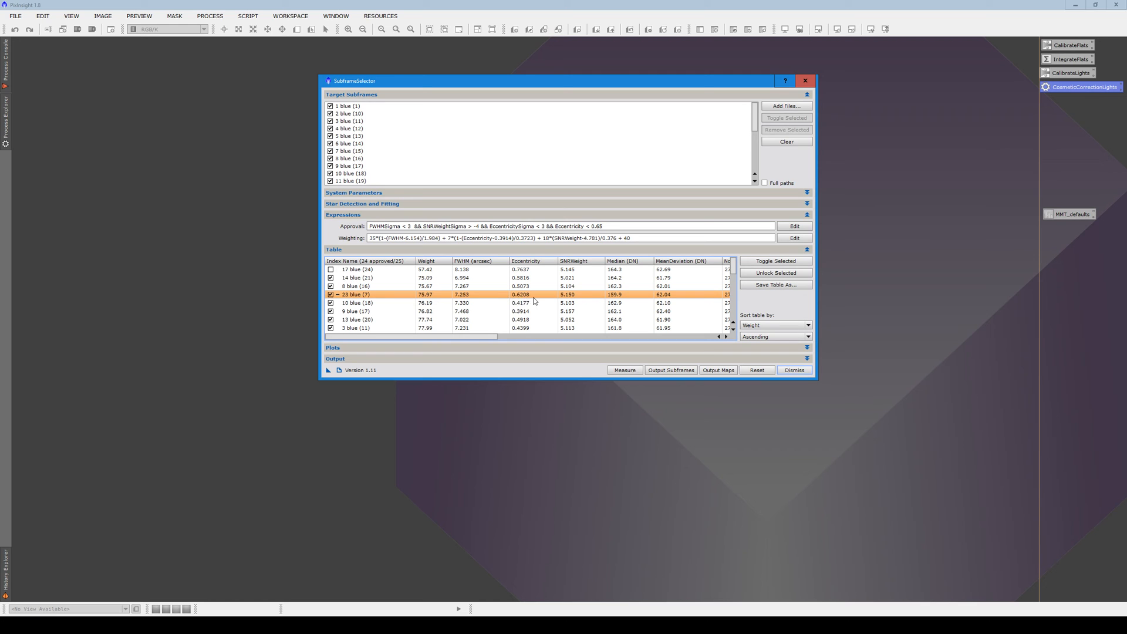
pyautogui.scroll(-3, 530, 295)
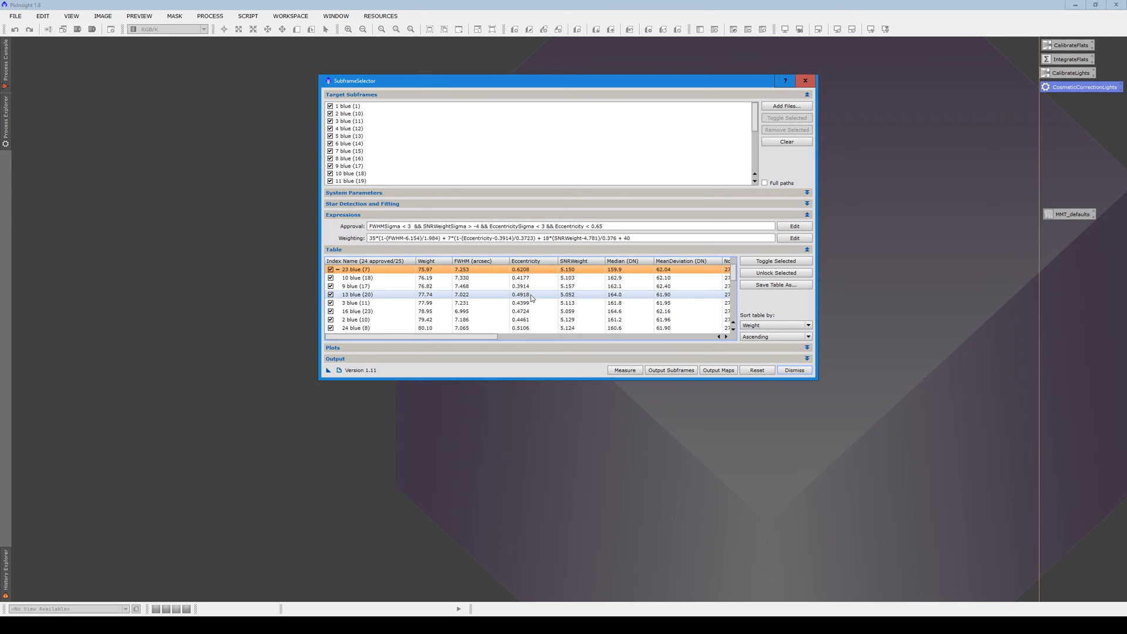
pyautogui.scroll(3, 531, 294)
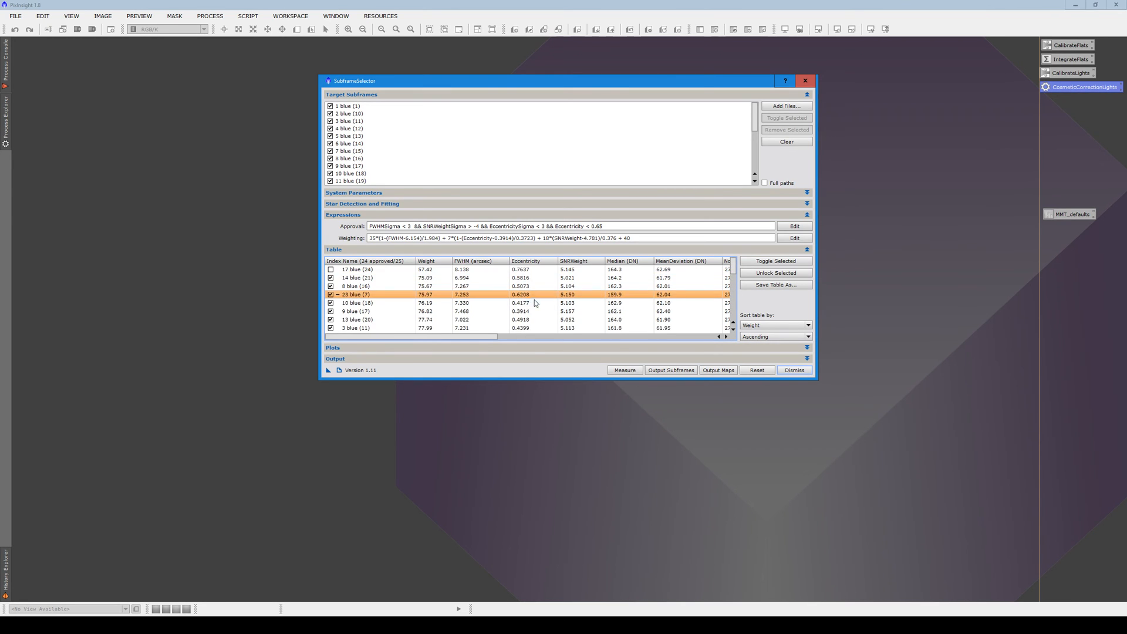
# Compare the weight, FWHM and eccentricity of blue (24) with those of the other blue subframes
pyautogui.click(532, 269)
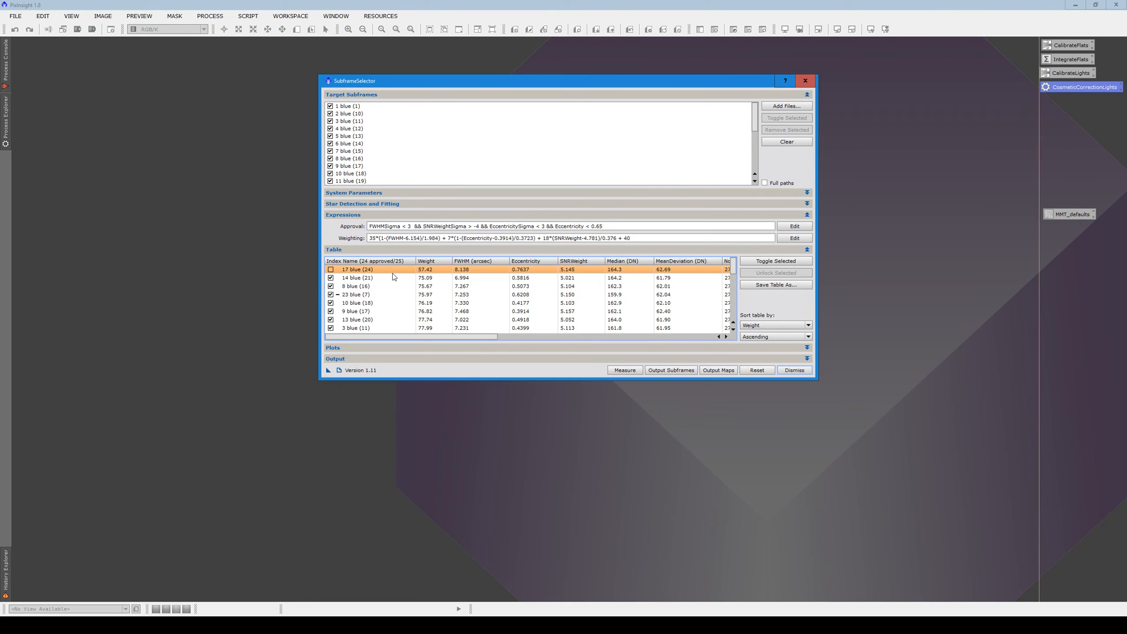
pyautogui.scroll(-2, 535, 281)
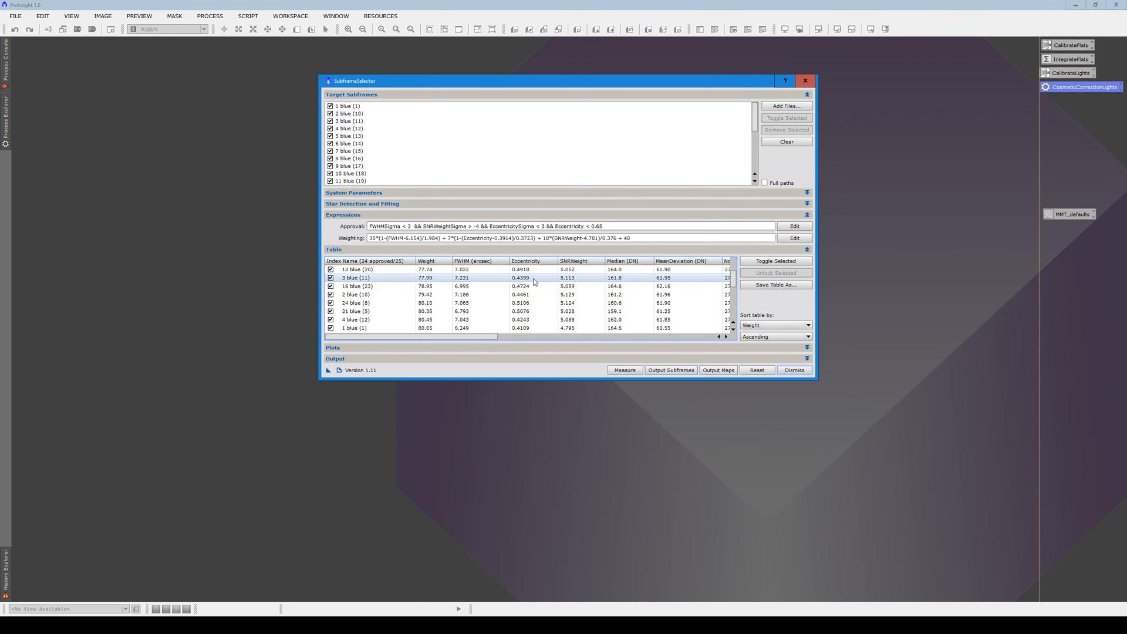
pyautogui.scroll(2, 535, 282)
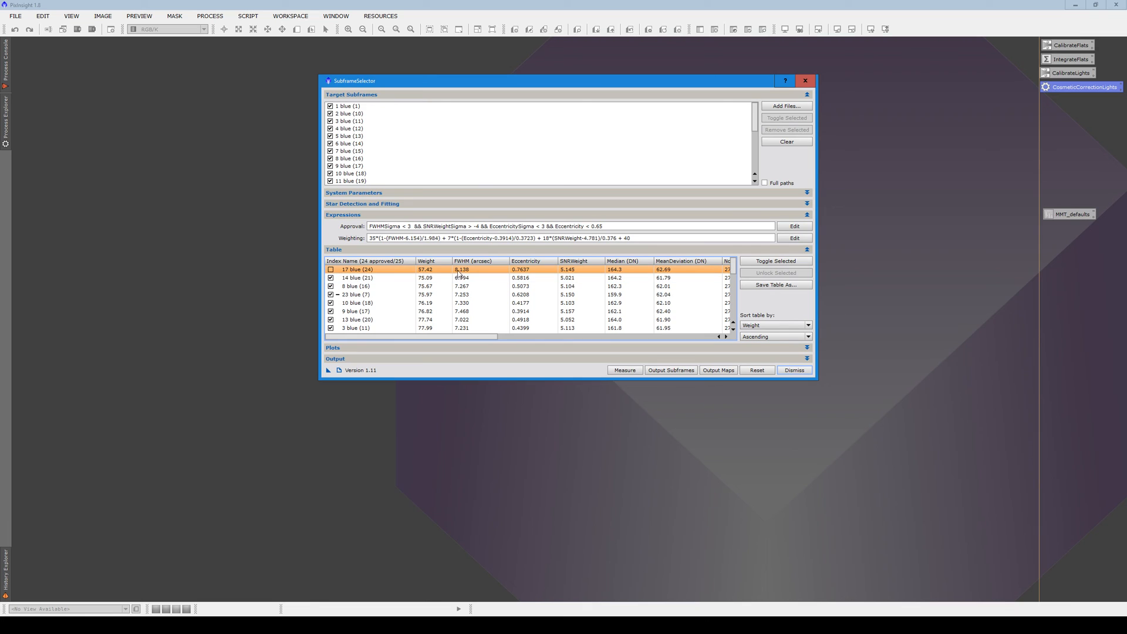
pyautogui.scroll(-1, 500, 278)
pyautogui.scroll(1, 528, 274)
pyautogui.scroll(-5, 495, 277)
pyautogui.scroll(5, 492, 288)
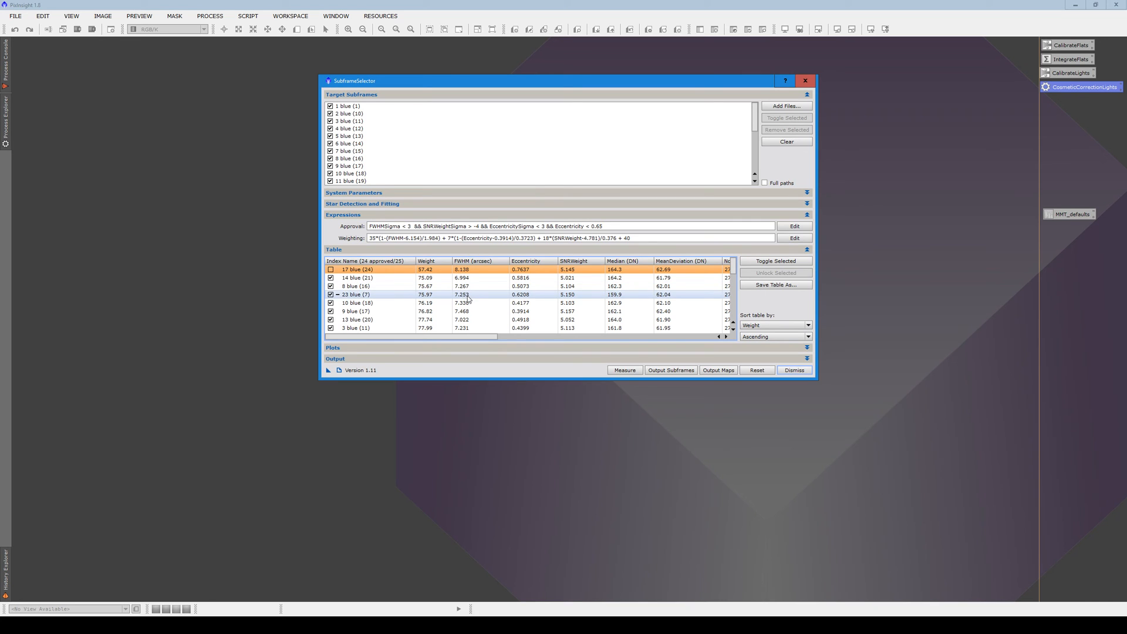
# Browse for SubframeSelector's approved output directory and create a folder named approved inside m42
pyautogui.click(441, 359)
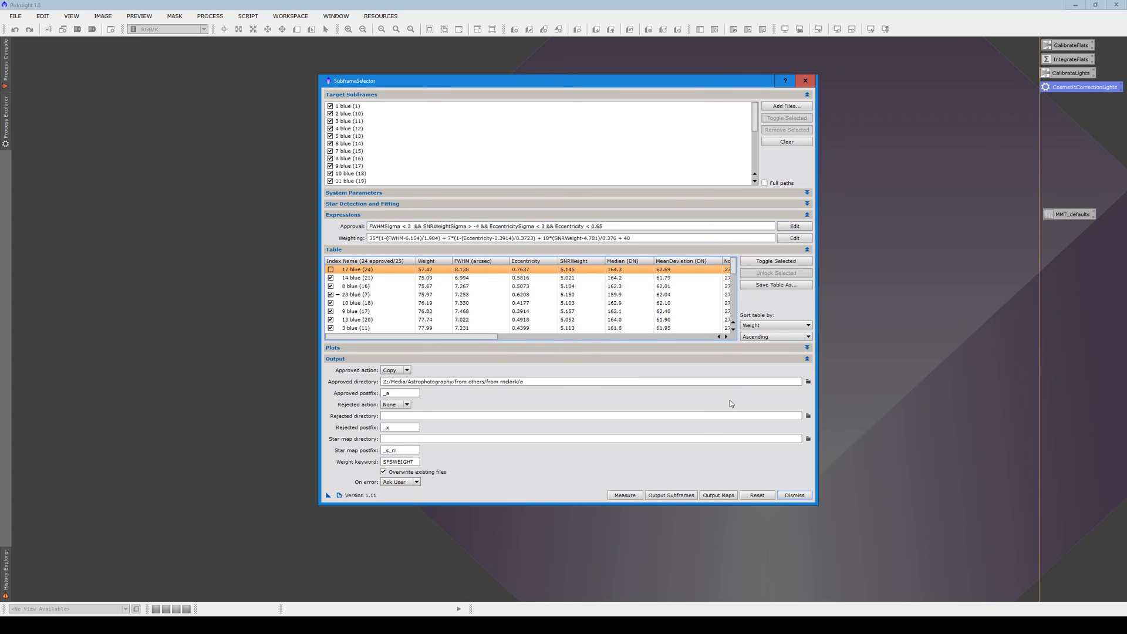
pyautogui.click(809, 383)
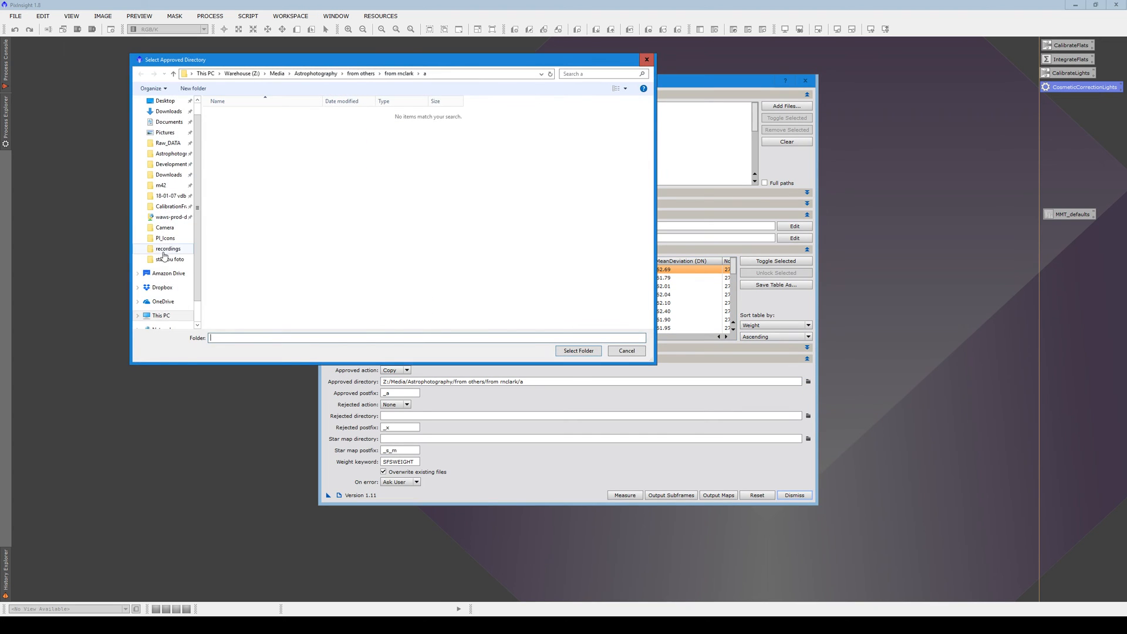
pyautogui.click(160, 185)
pyautogui.rightClick(241, 172)
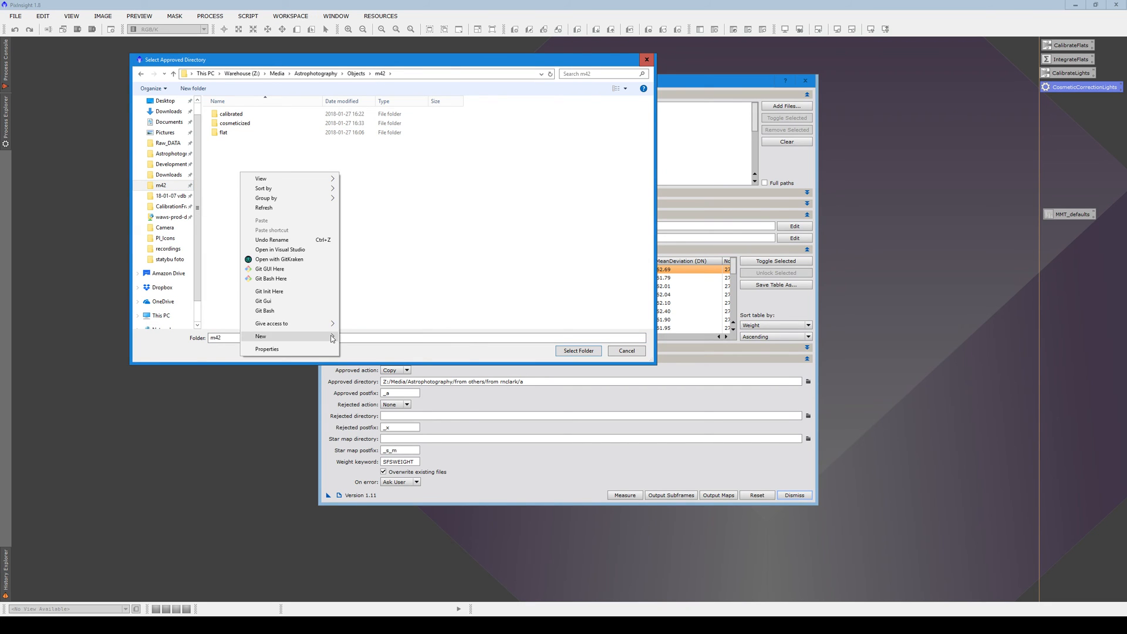
pyautogui.moveTo(333, 339)
pyautogui.click(372, 337)
pyautogui.write('ap')
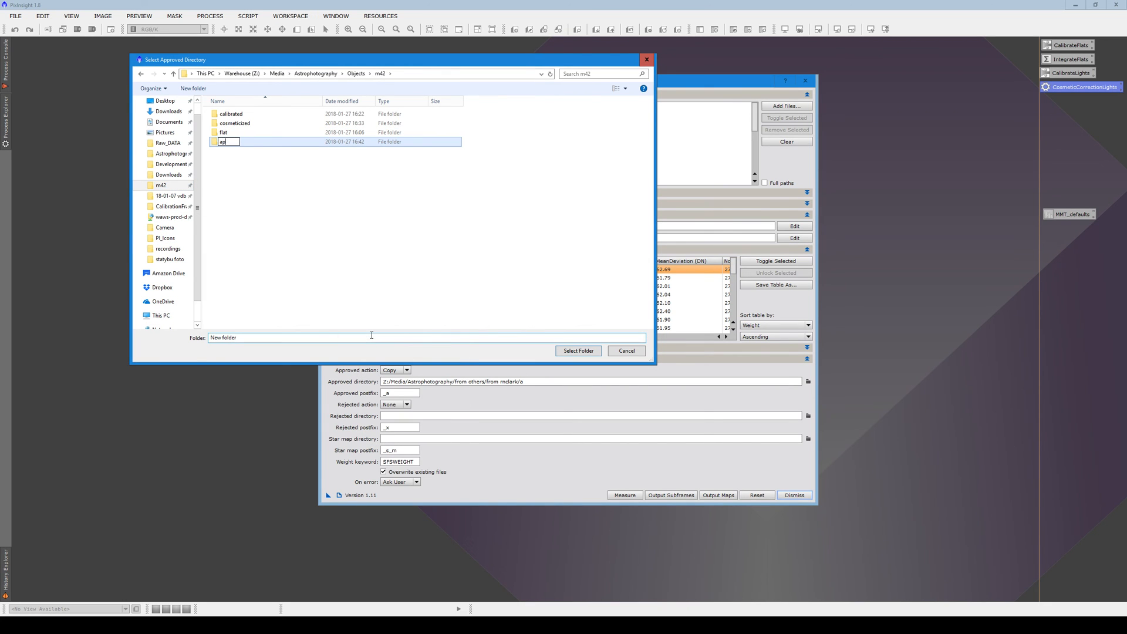
pyautogui.write('proved')
pyautogui.press('Return')
pyautogui.press('Return')
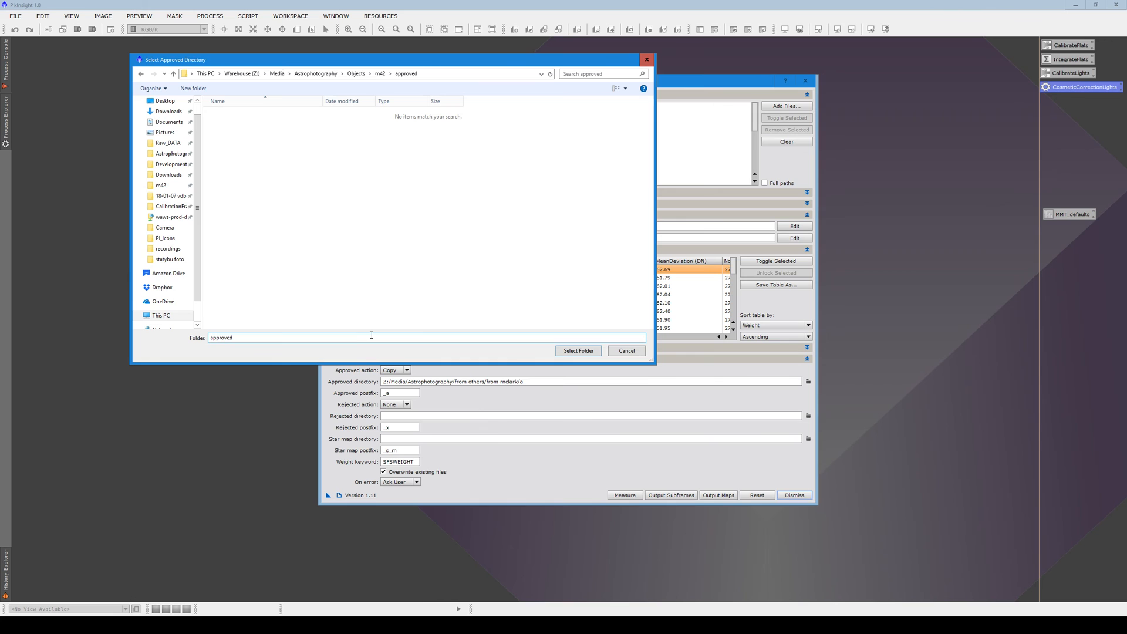
# Use the m42/approved folder as the approved directory and output the approved blue subframes
pyautogui.click(583, 353)
pyautogui.click(677, 495)
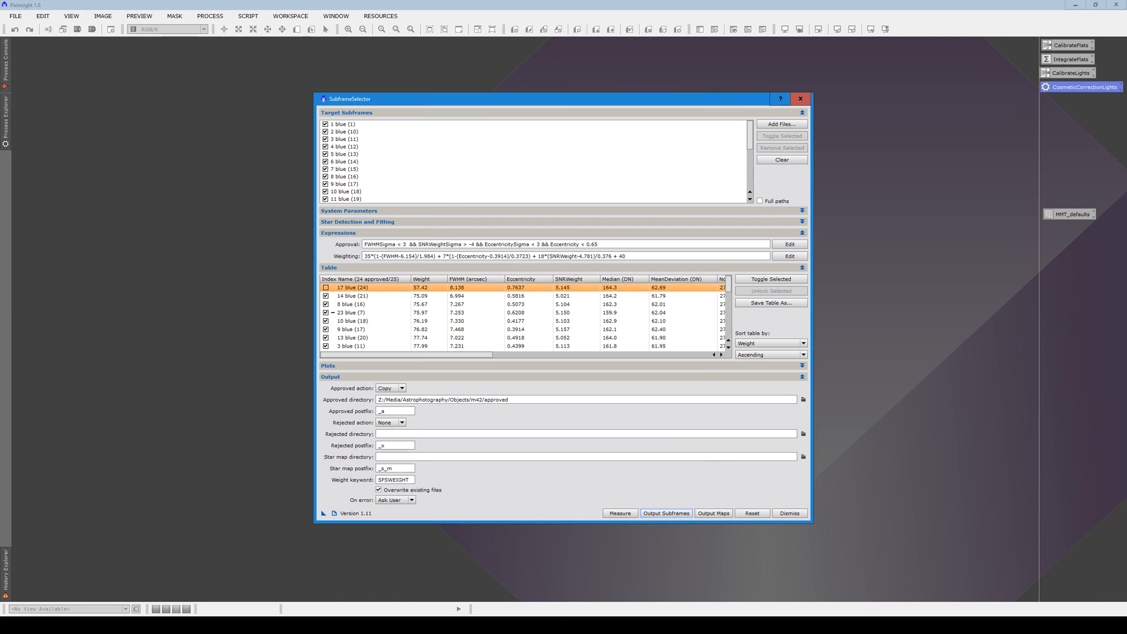
# Replace the target subframes with green (1) through green (25) from the cosmeticized folder and measure them
pyautogui.click(782, 159)
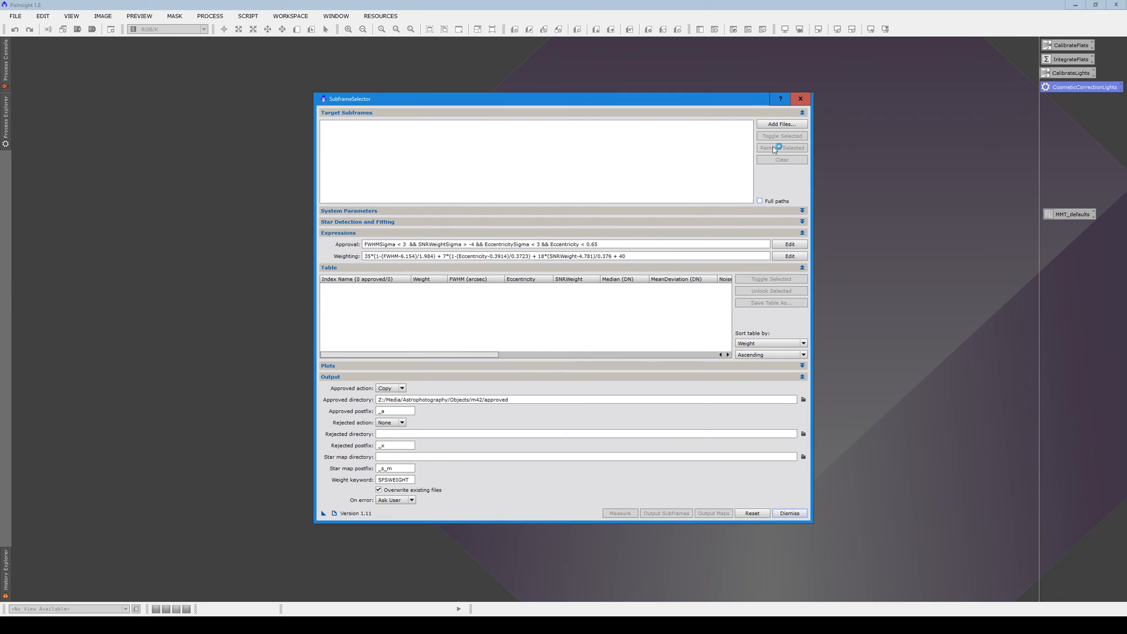
pyautogui.click(782, 124)
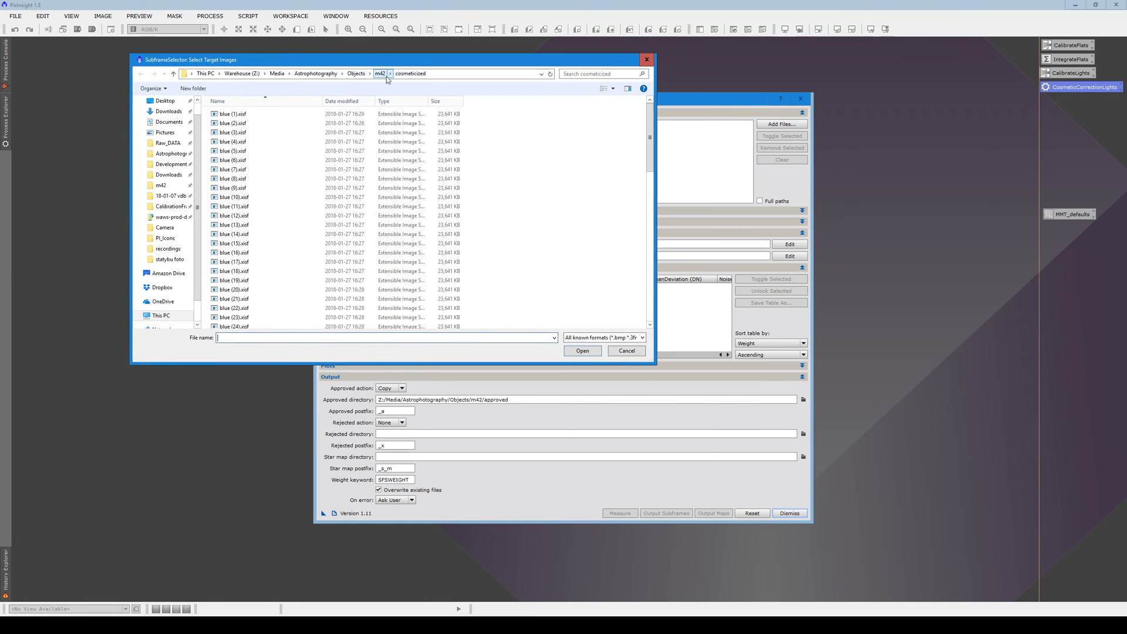
pyautogui.scroll(-3, 272, 140)
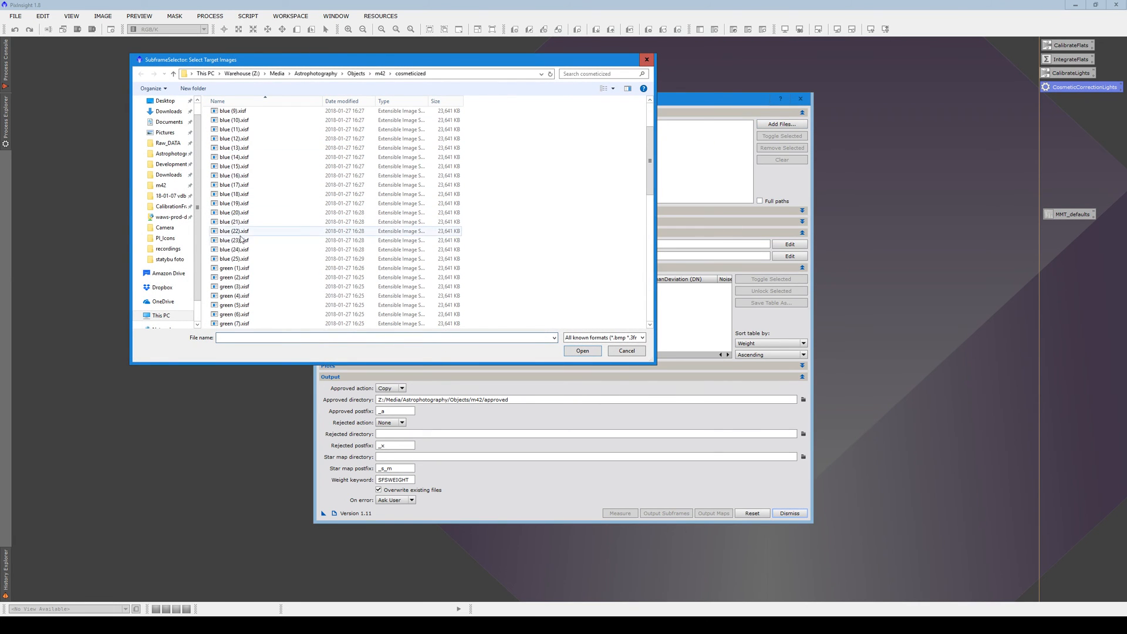
pyautogui.click(239, 270)
pyautogui.scroll(-9, 264, 282)
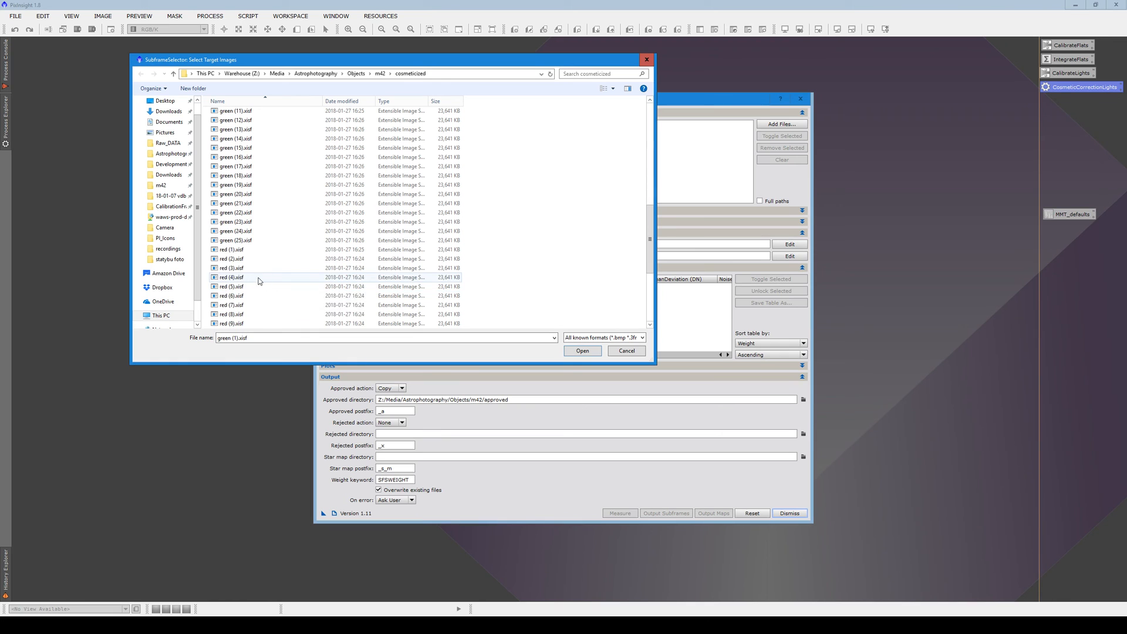
pyautogui.keyDown('shift'); pyautogui.click(238, 241); pyautogui.keyUp('shift')
pyautogui.click(583, 351)
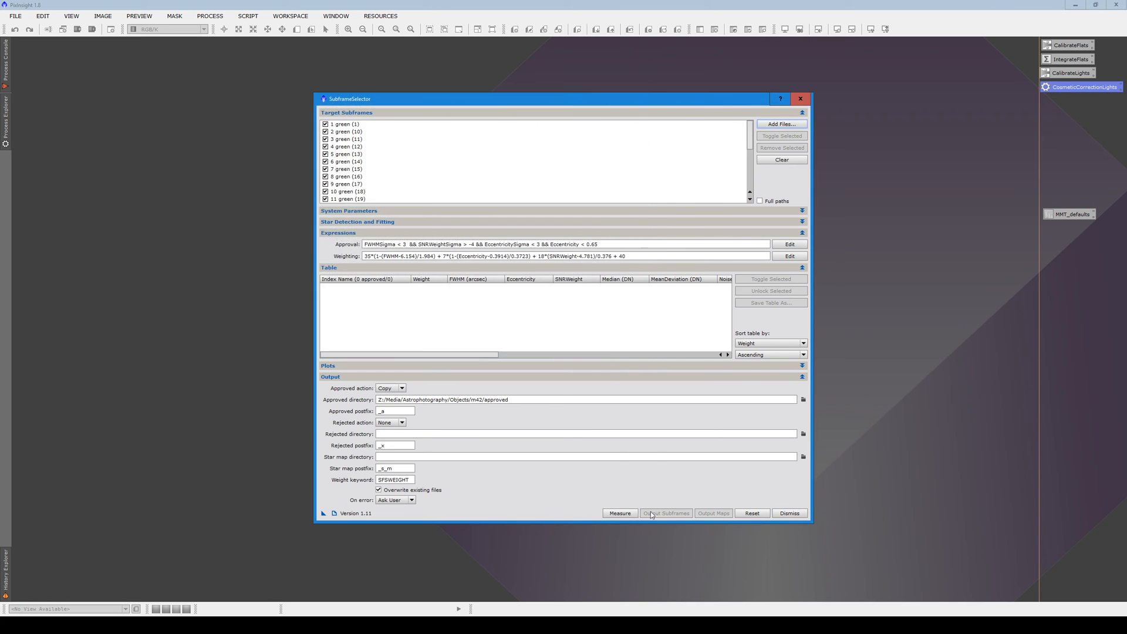
pyautogui.click(650, 512)
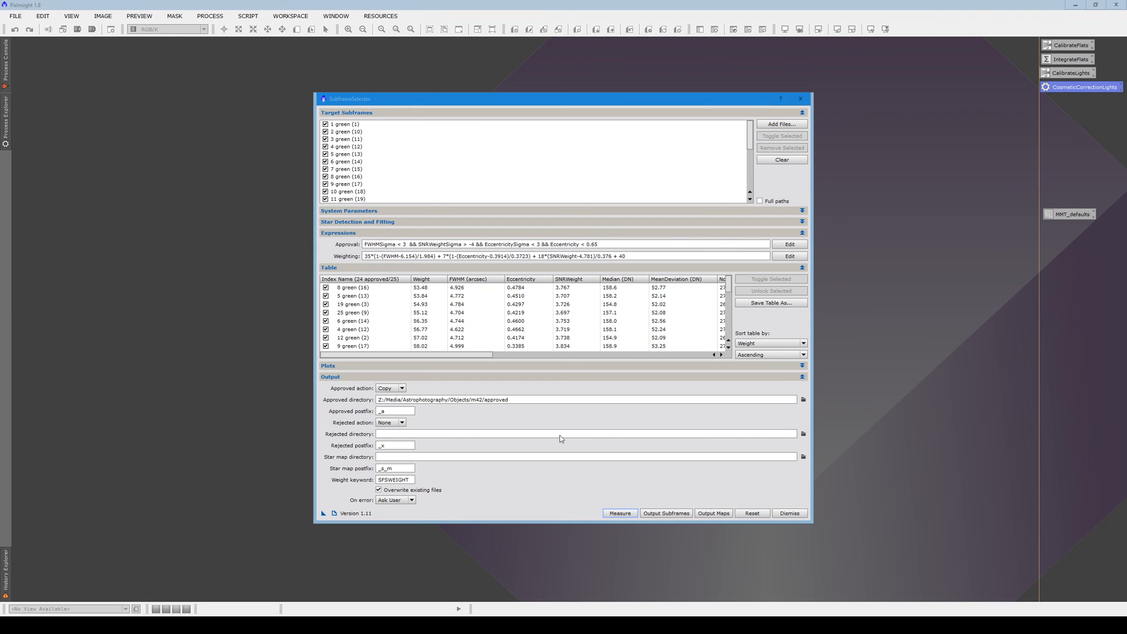
# Sort the green subframe results by FWHM and enter 3.731 as the FWHM Min in the Excel sheet
pyautogui.click(781, 344)
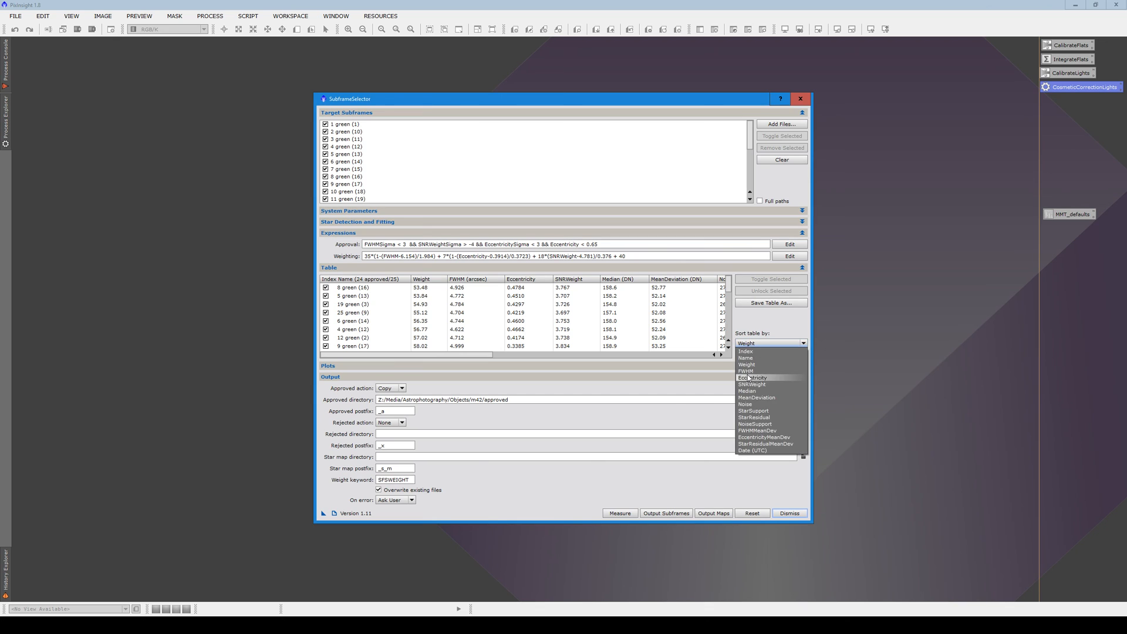
pyautogui.click(748, 372)
pyautogui.click(491, 295)
pyautogui.click(471, 290)
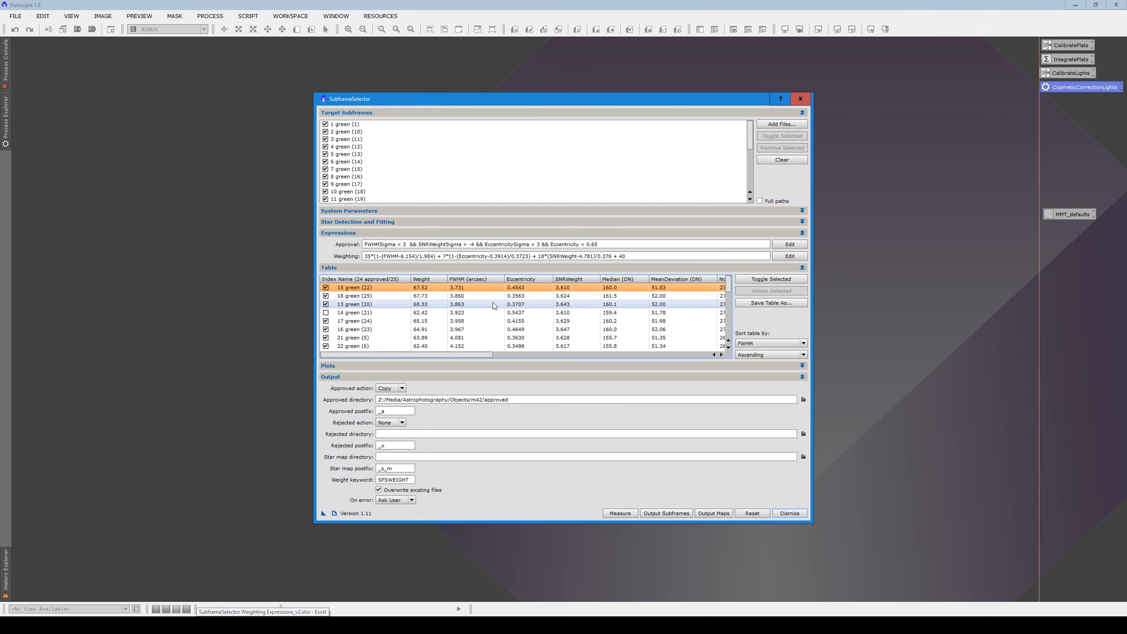
pyautogui.scroll(-4, 529, 306)
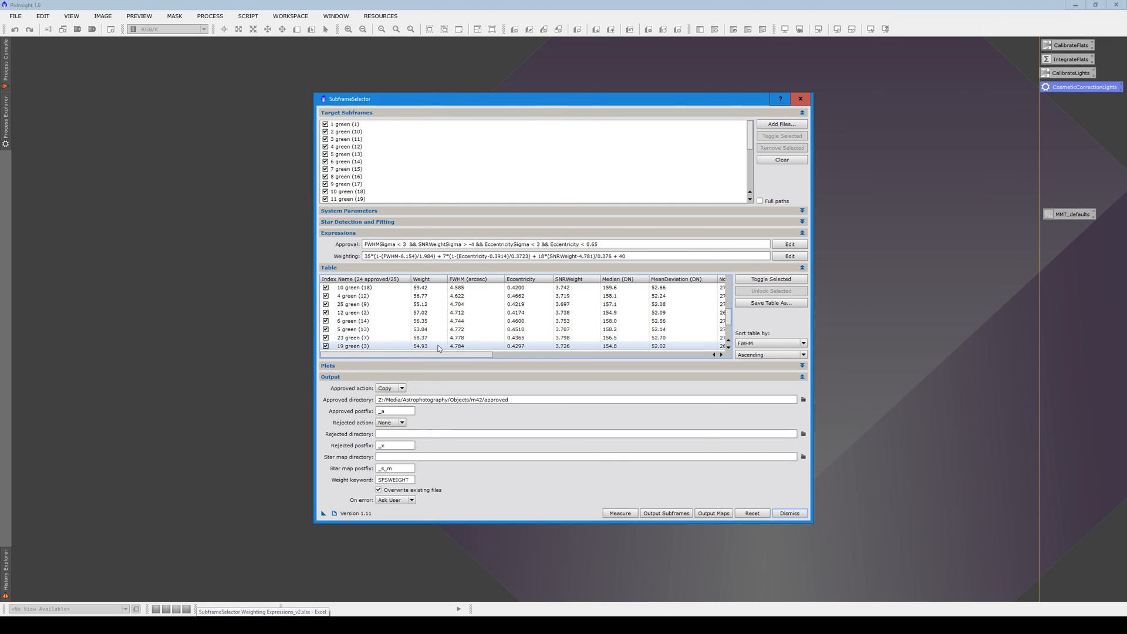
pyautogui.scroll(4, 462, 311)
pyautogui.click(463, 290)
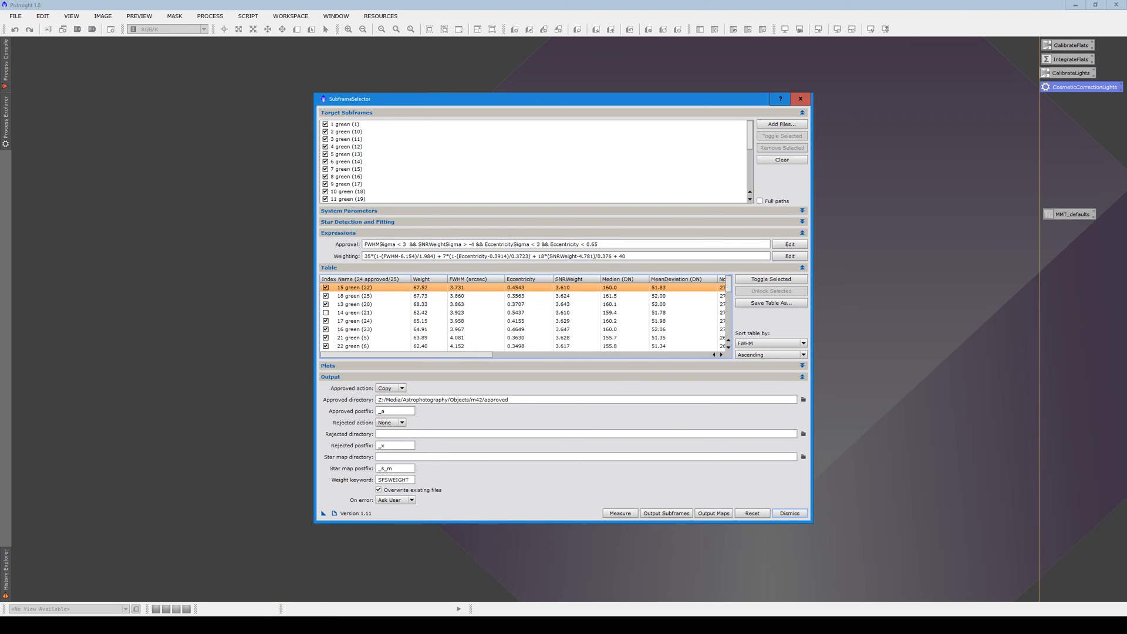
pyautogui.click(411, 625)
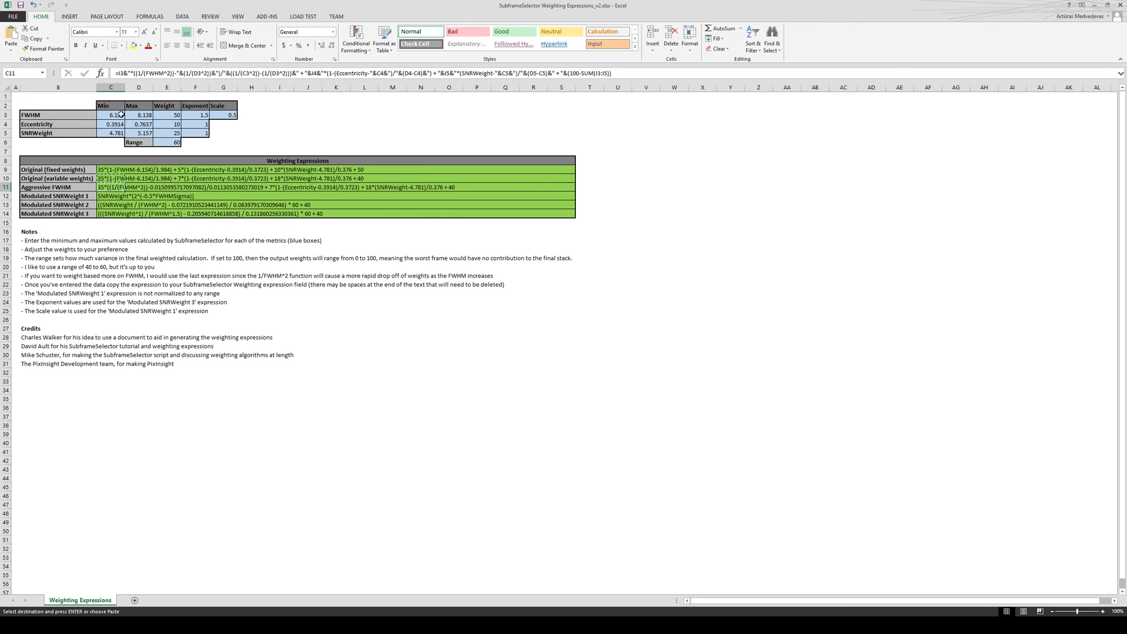
pyautogui.click(121, 114)
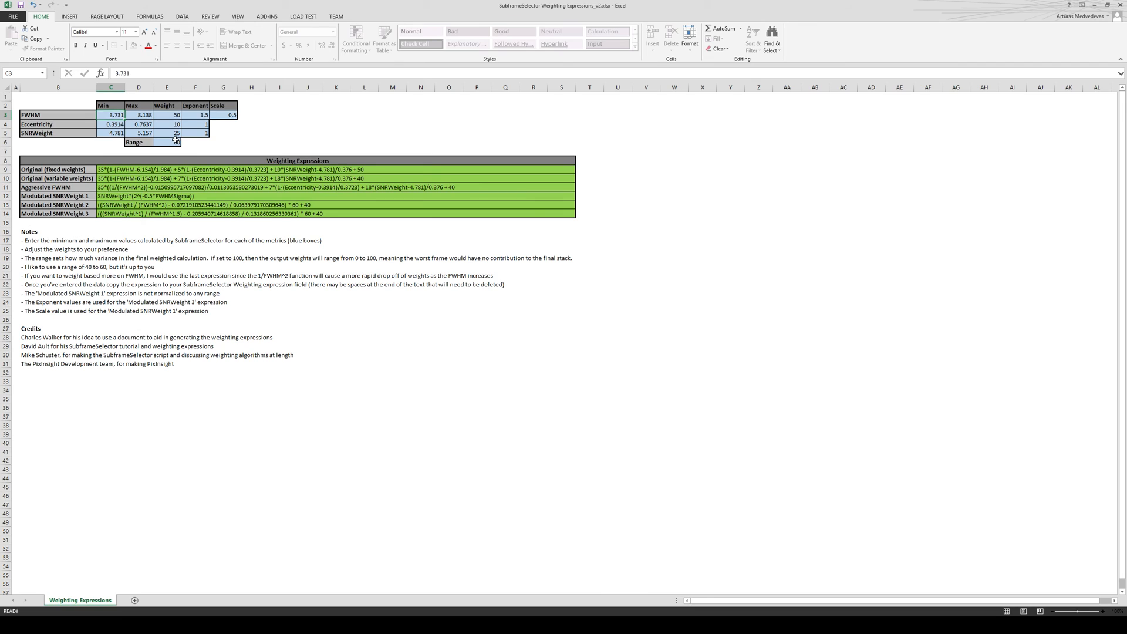
# Look up the highest FWHM among the green subframes and enter 4.999 as the FWHM Max in the Excel sheet
pyautogui.hotkey('alt', 'Tab')
pyautogui.scroll(-6, 394, 321)
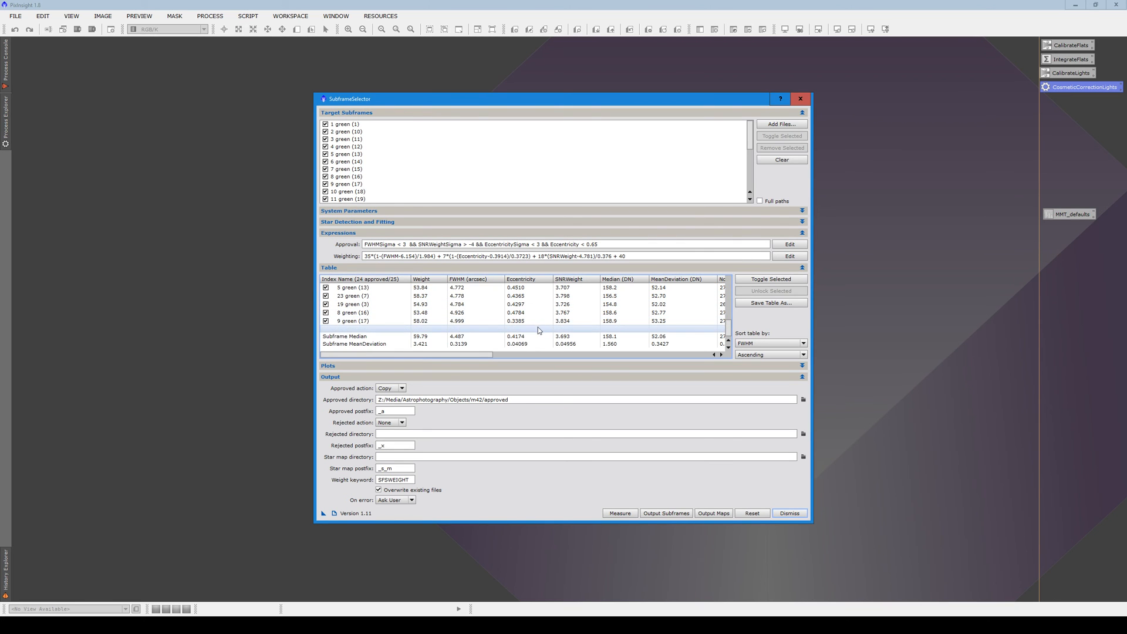
pyautogui.hotkey('alt', 'Tab')
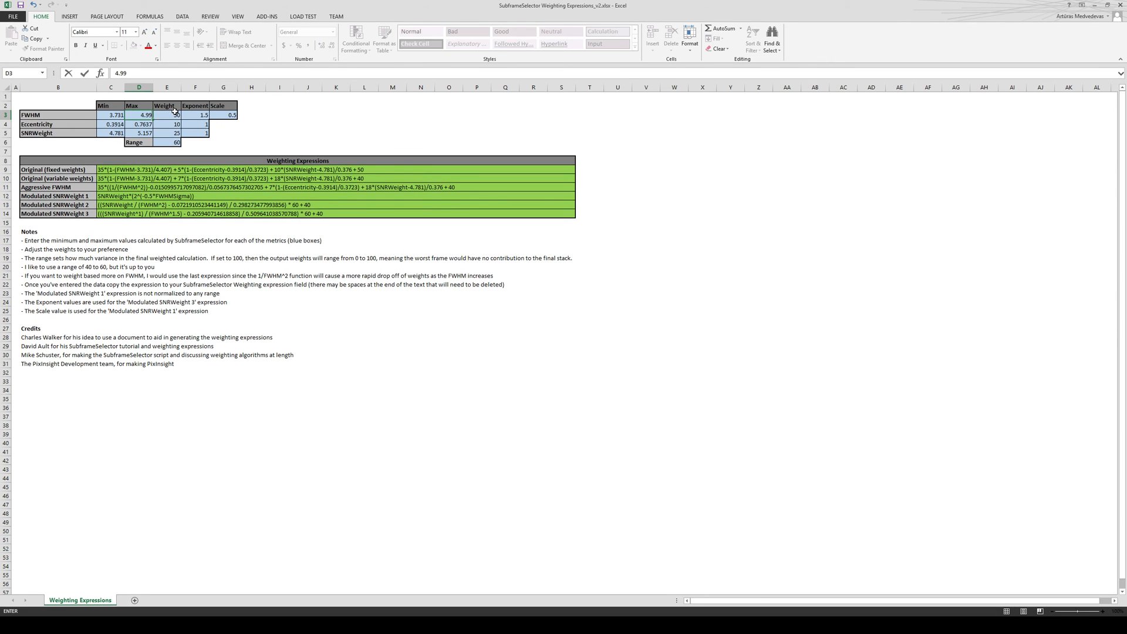
# Sort the green subframe results by Eccentricity and enter 0.3385 as the Eccentricity Min in the Excel sheet
pyautogui.hotkey('alt', 'Tab')
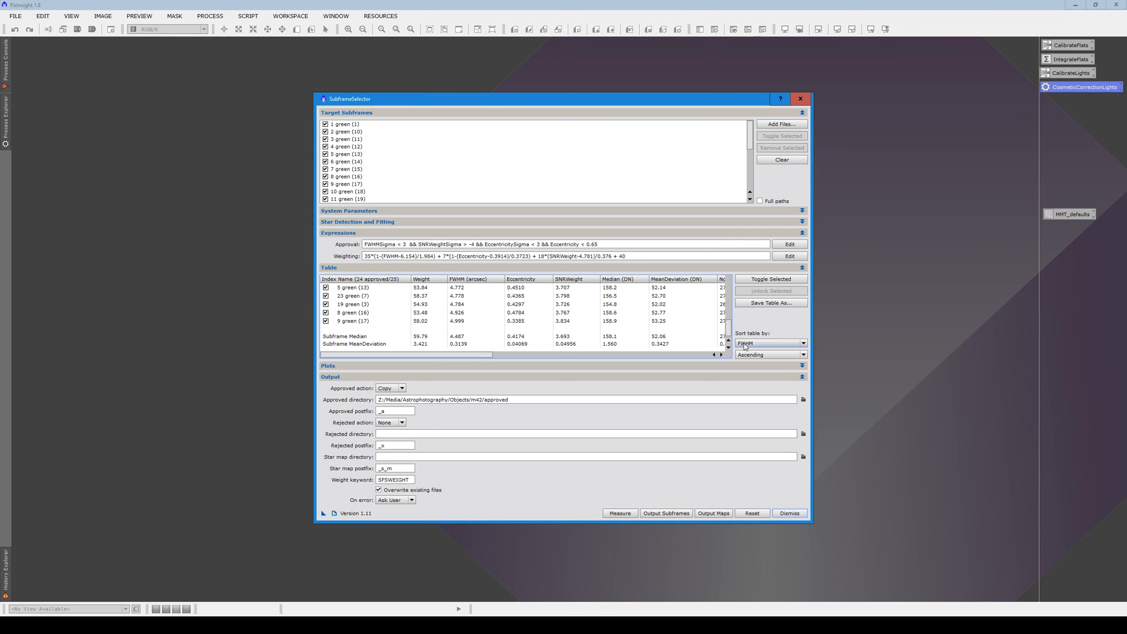
pyautogui.click(769, 343)
pyautogui.click(746, 379)
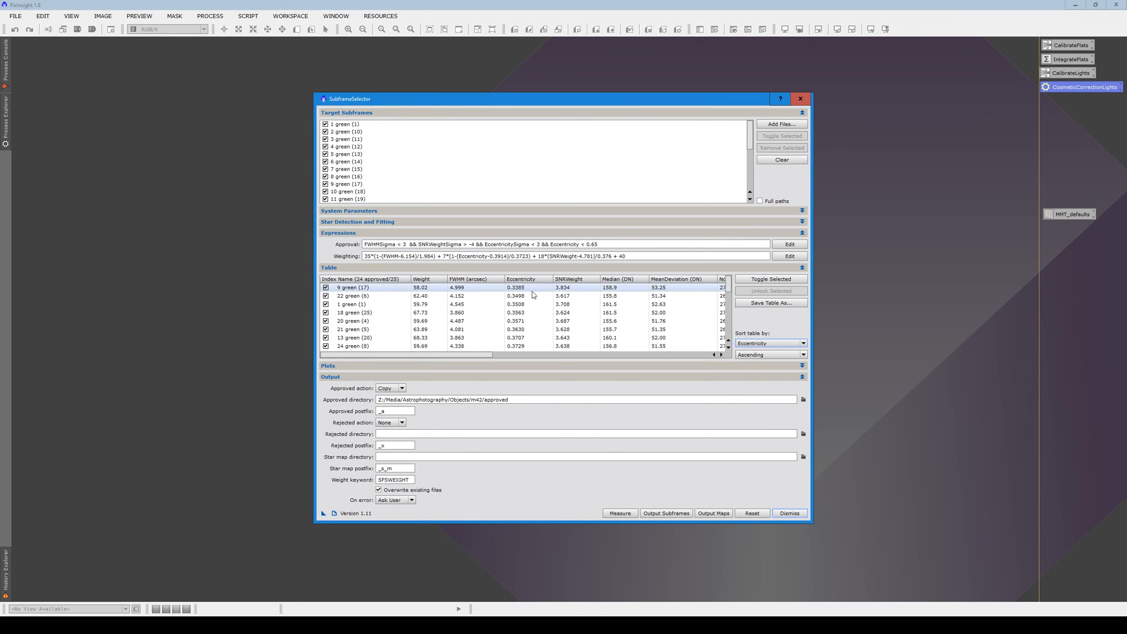
pyautogui.hotkey('alt', 'Tab')
pyautogui.click(106, 118)
pyautogui.click(105, 123)
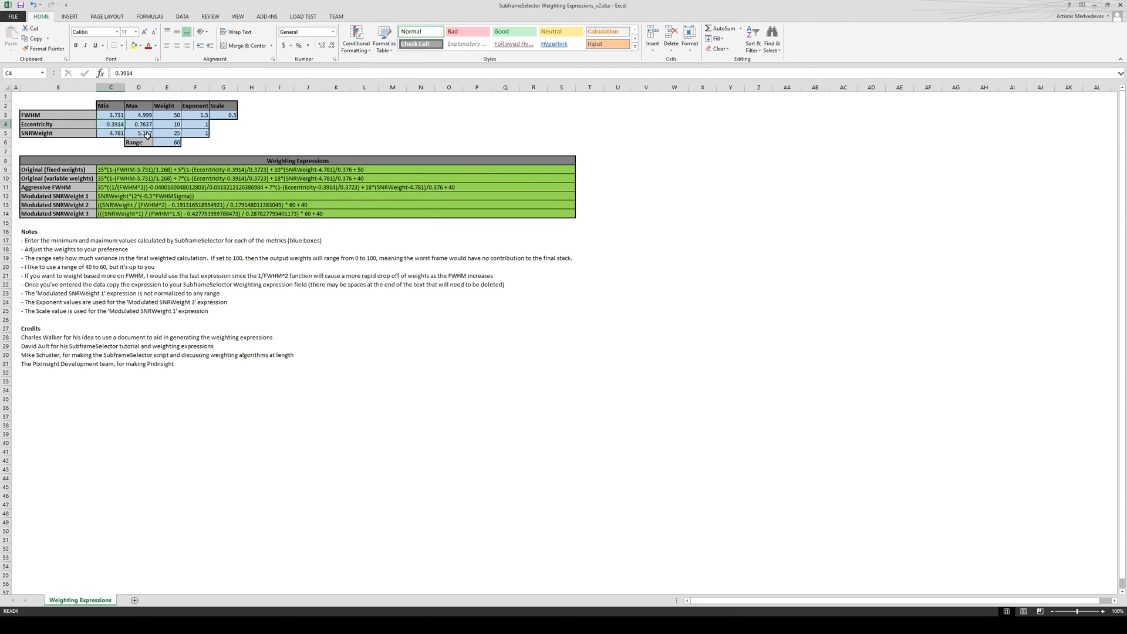
pyautogui.write('0.3385')
pyautogui.press('Return')
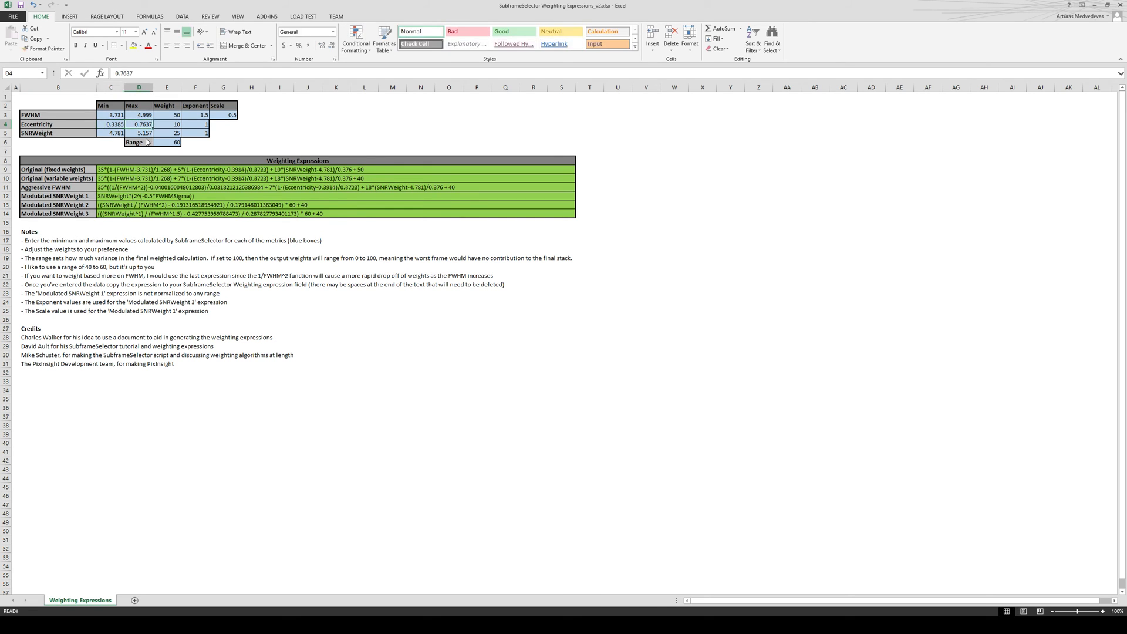
# Look up the highest green Eccentricity in SubframeSelector and enter 0.5437 as the Eccentricity Max in the Excel sheet
pyautogui.hotkey('alt', 'Tab')
pyautogui.hotkey('alt', 'Tab')
pyautogui.write('0.54')
pyautogui.write('37')
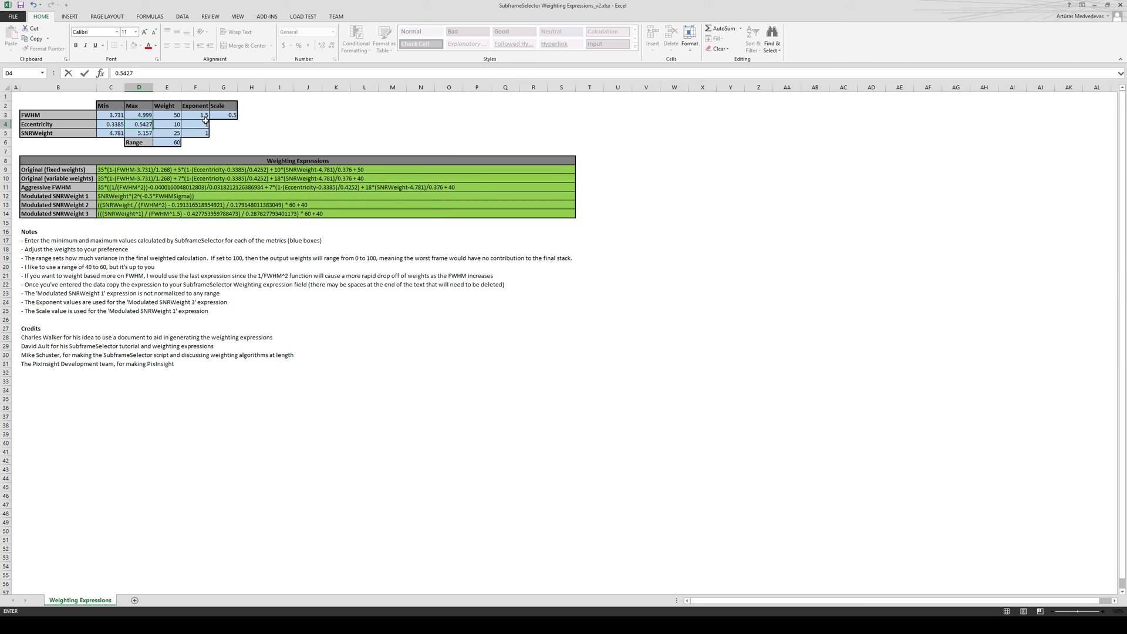
pyautogui.press('Return')
pyautogui.press('Return')
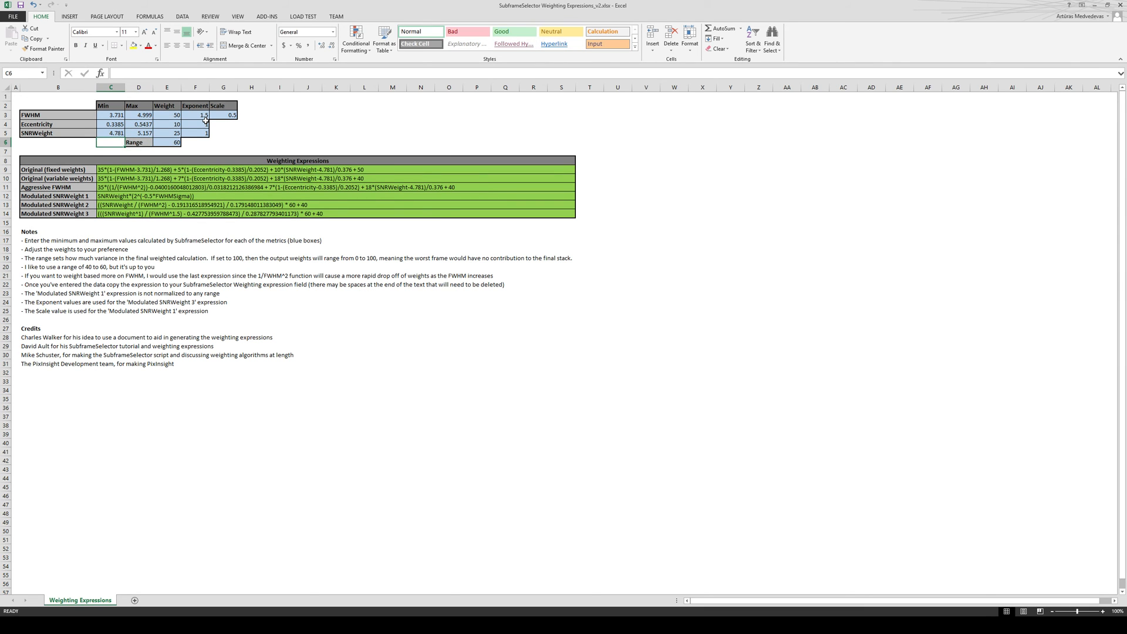
# Sort the green subframe results by SNRWeight and enter 3.61 as the SNRWeight Min in the Excel sheet
pyautogui.hotkey('alt', 'Tab')
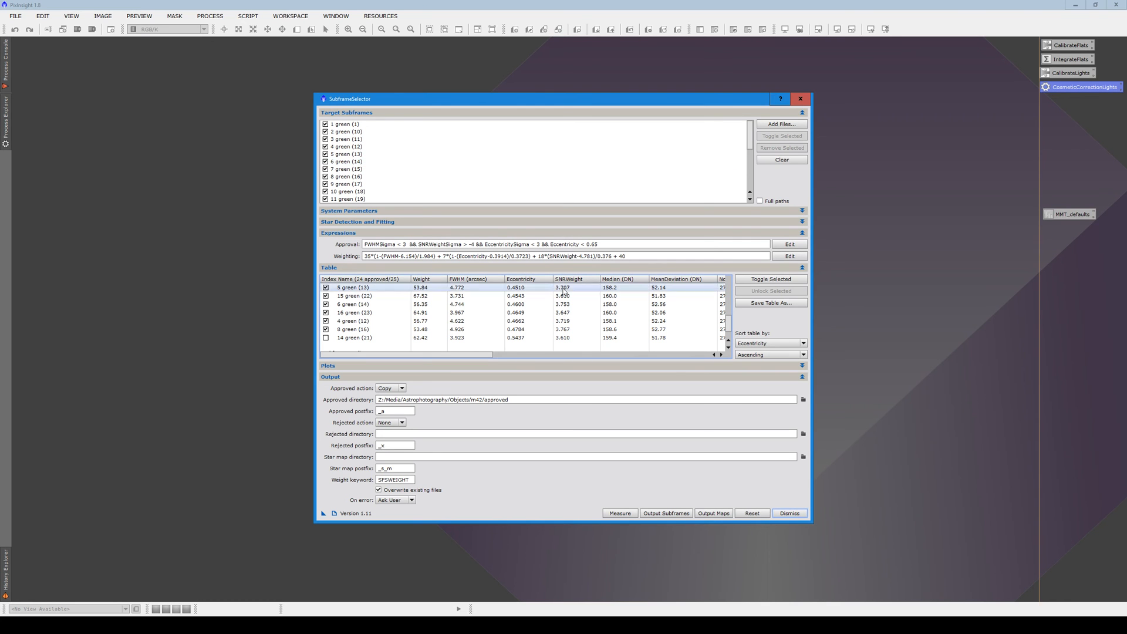
pyautogui.click(766, 343)
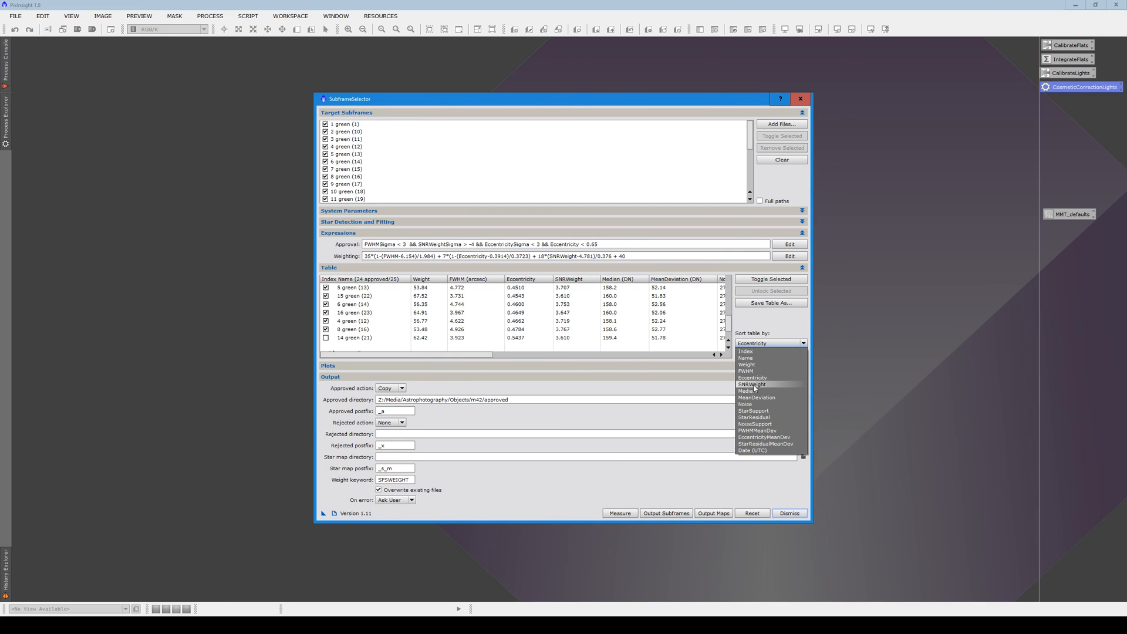
pyautogui.click(752, 385)
pyautogui.hotkey('alt', 'Tab')
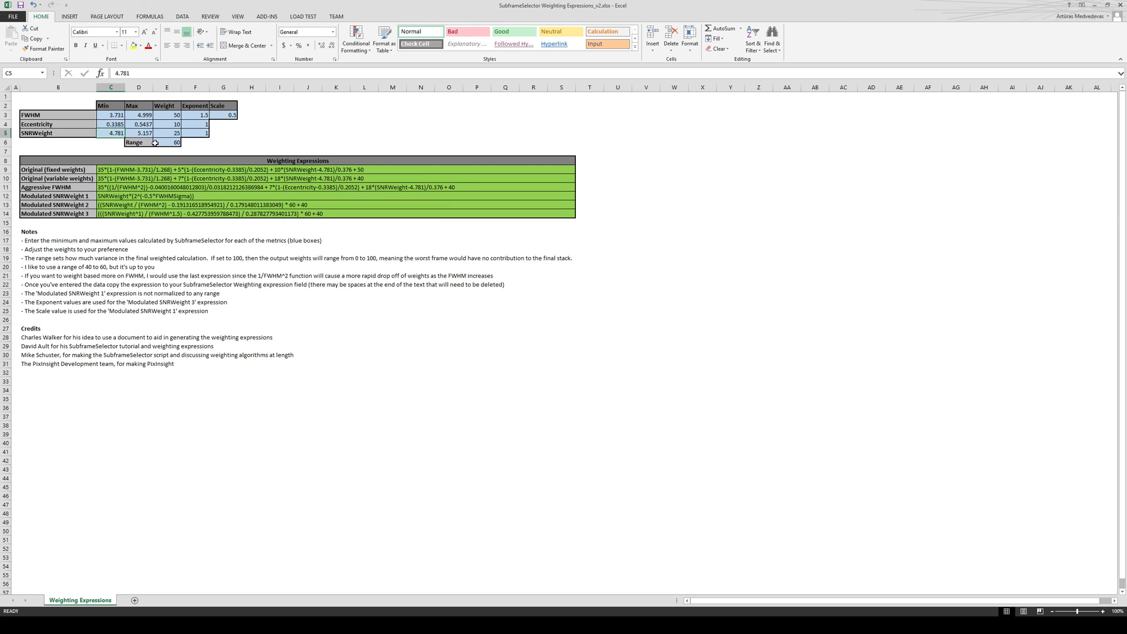
pyautogui.write('3.61')
pyautogui.press('Return')
# Look up the highest green SNRWeight in SubframeSelector and enter 3.834 as the SNRWeight Max in the Excel sheet
pyautogui.hotkey('alt', 'Tab')
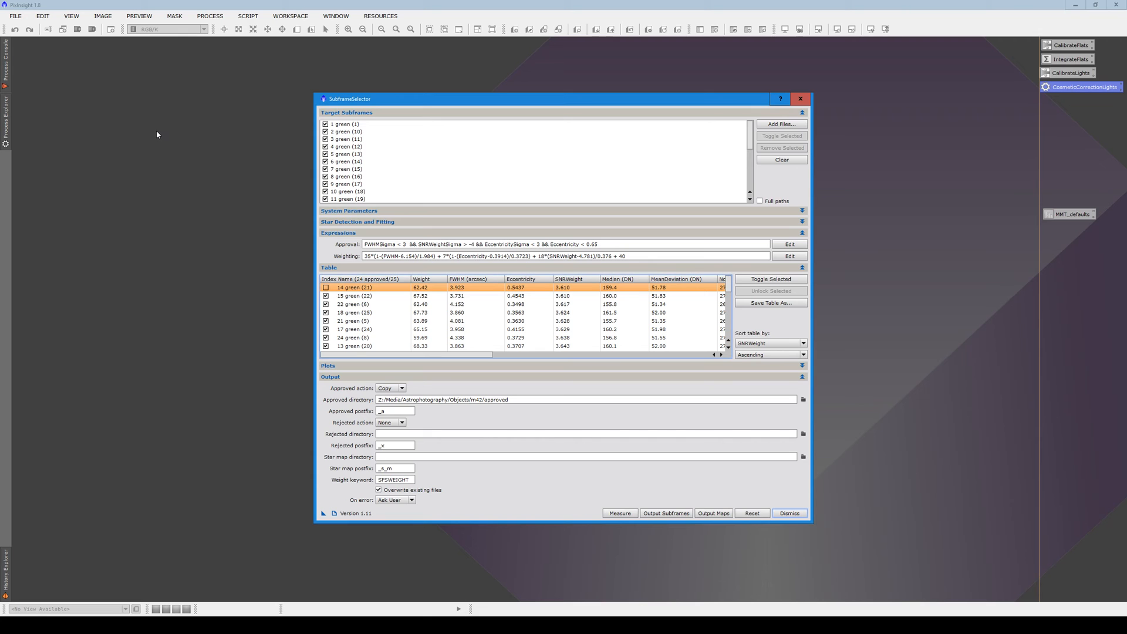
pyautogui.hotkey('alt', 'Tab')
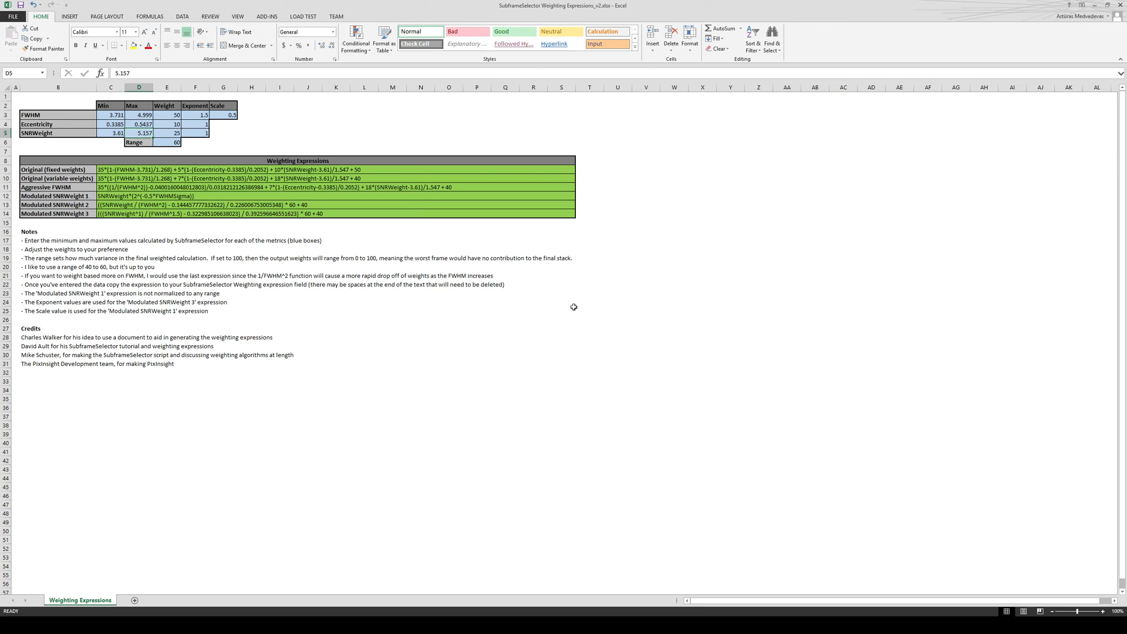
pyautogui.write('3.834')
pyautogui.press('Left')
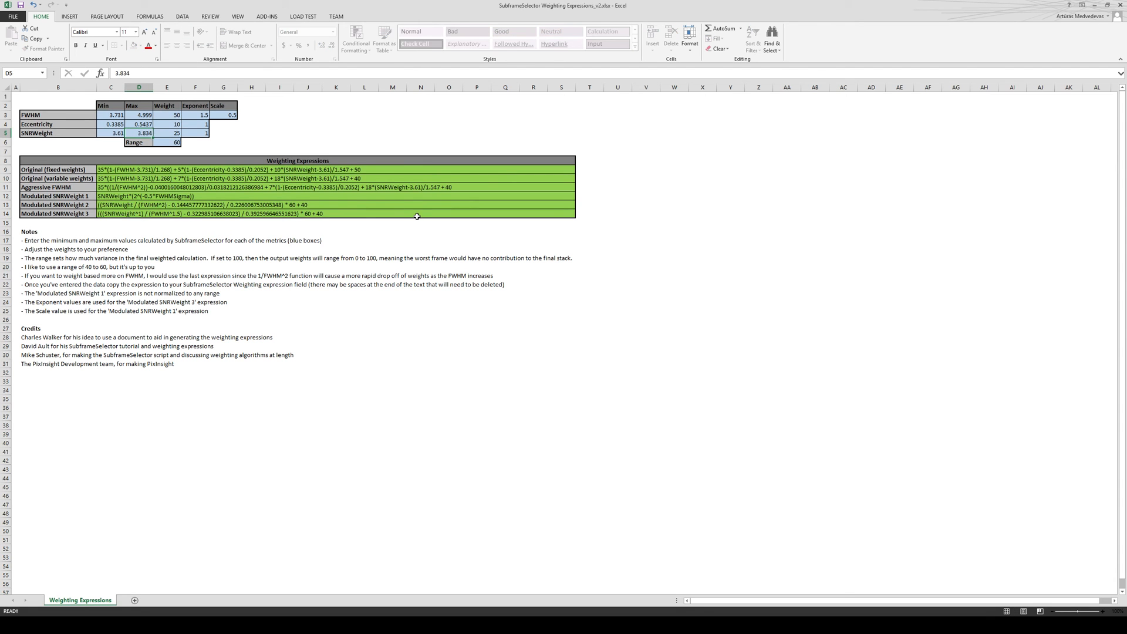
# Copy the Original (variable weights) expression from Excel into SubframeSelector's Weighting expression and measure the green subframes again
pyautogui.click(115, 180)
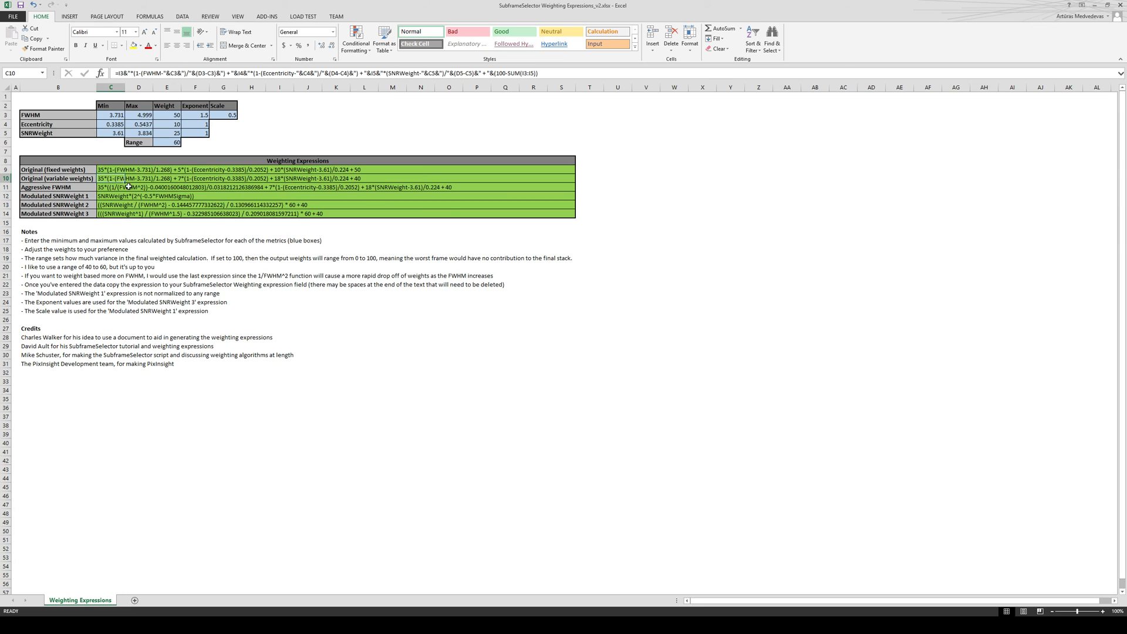
pyautogui.hotkey('ctrl', 'c')
pyautogui.hotkey('alt', 'Tab')
pyautogui.hotkey('ctrl', 'a')
pyautogui.hotkey('ctrl', 'v')
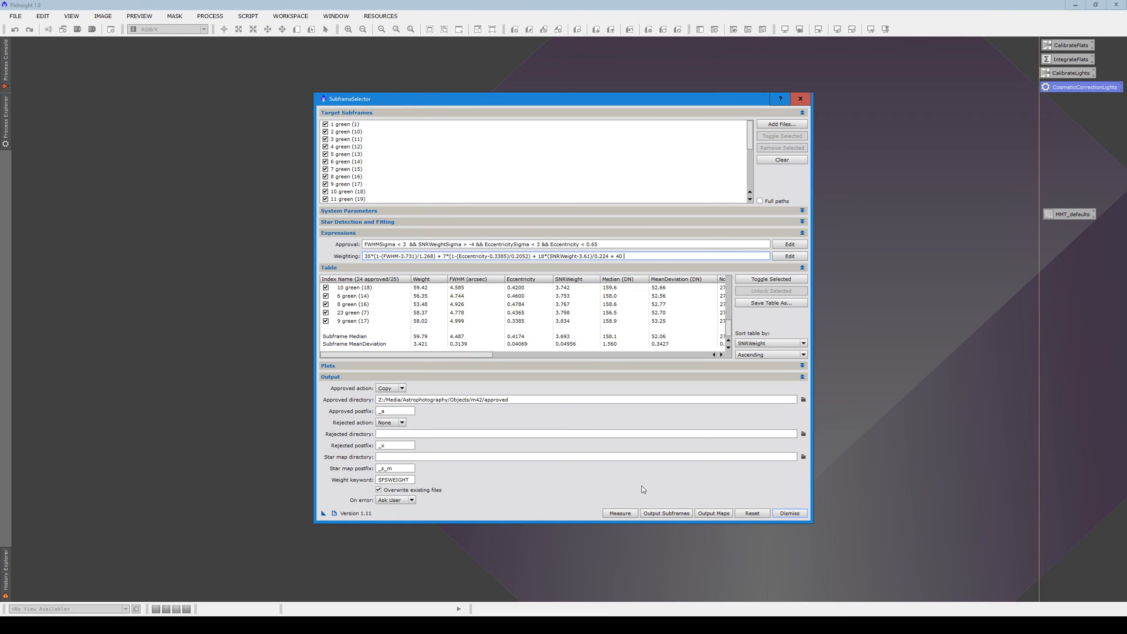
pyautogui.click(628, 513)
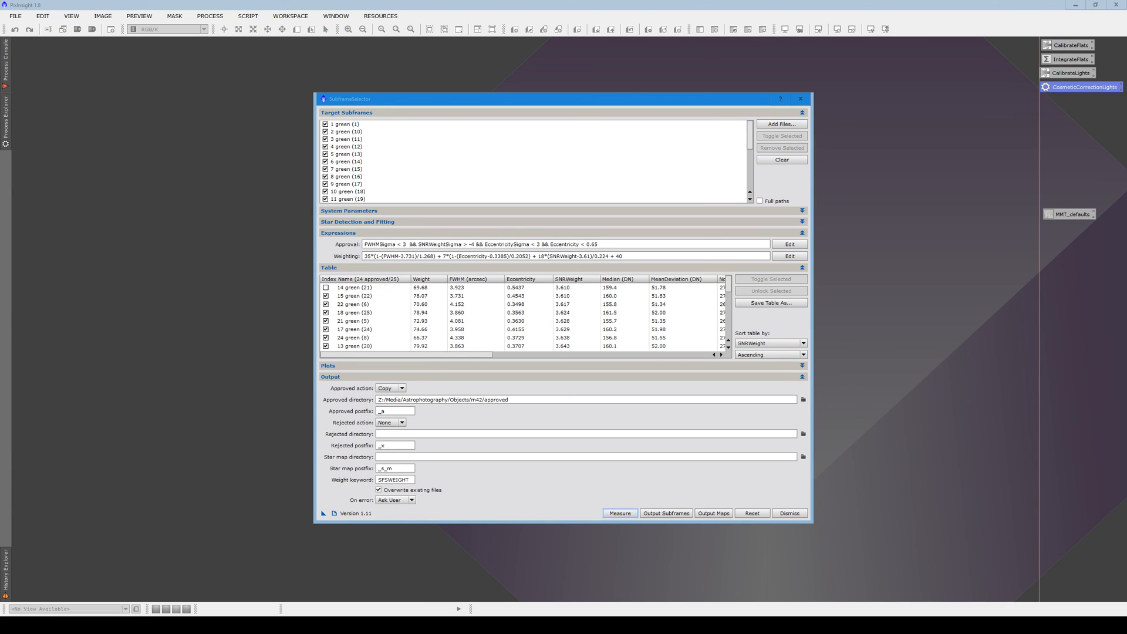
# Sort the green subframe results by Weight and review the weights in the table
pyautogui.click(770, 343)
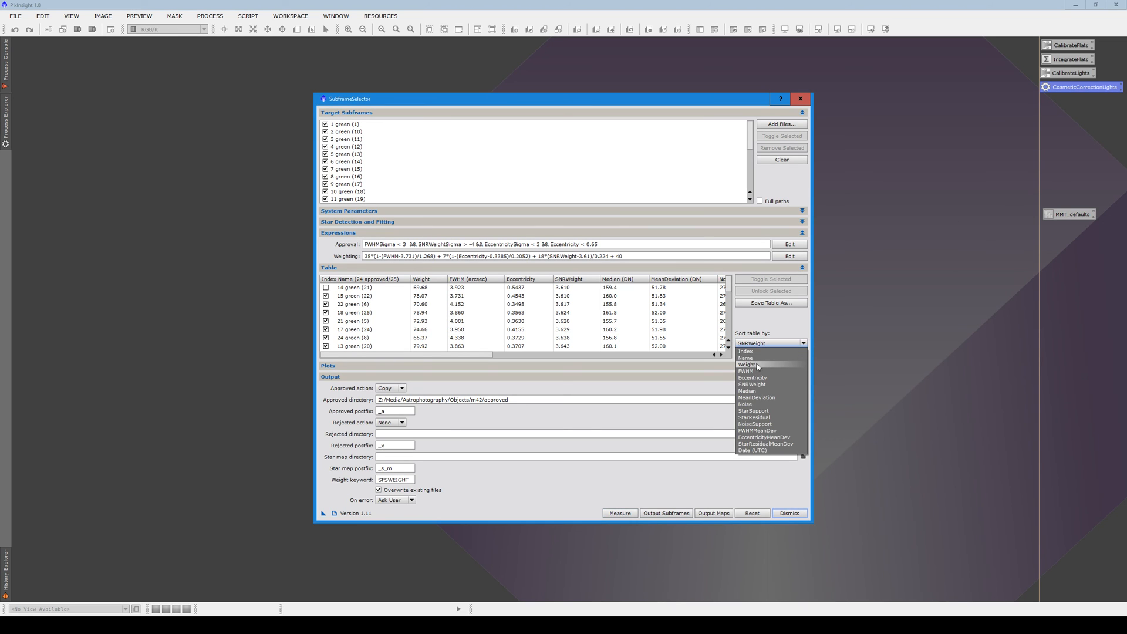
pyautogui.click(755, 366)
pyautogui.click(492, 286)
pyautogui.scroll(-6, 492, 286)
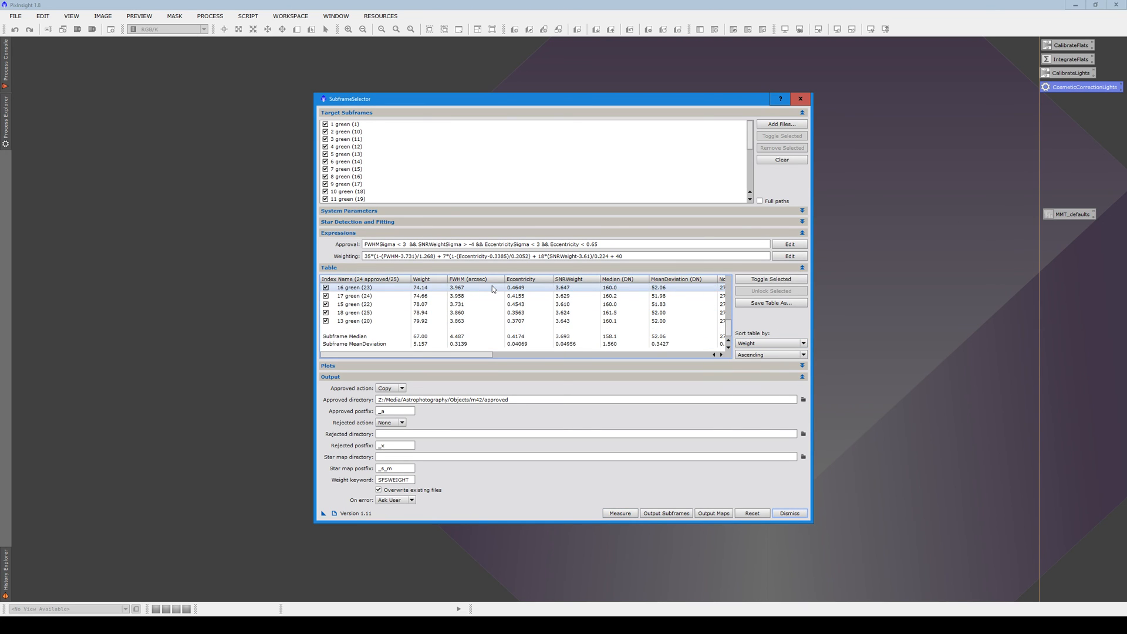
pyautogui.scroll(1, 469, 297)
pyautogui.scroll(2, 470, 298)
# Manually approve the rejected green (21) subframe and output the approved green subframes
pyautogui.click(351, 331)
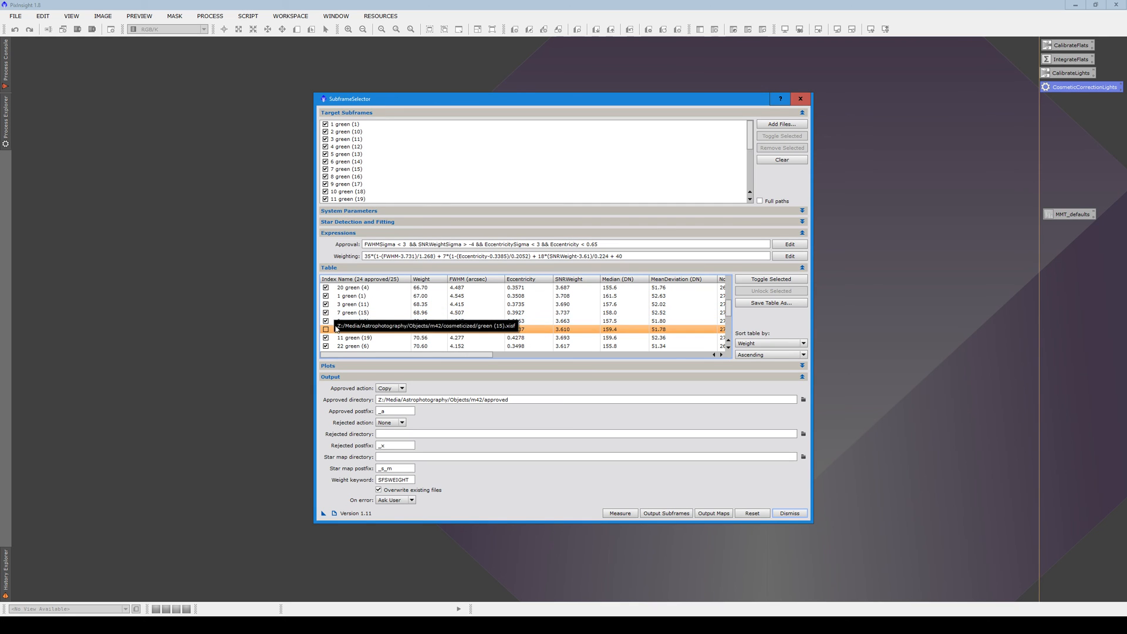
pyautogui.click(327, 330)
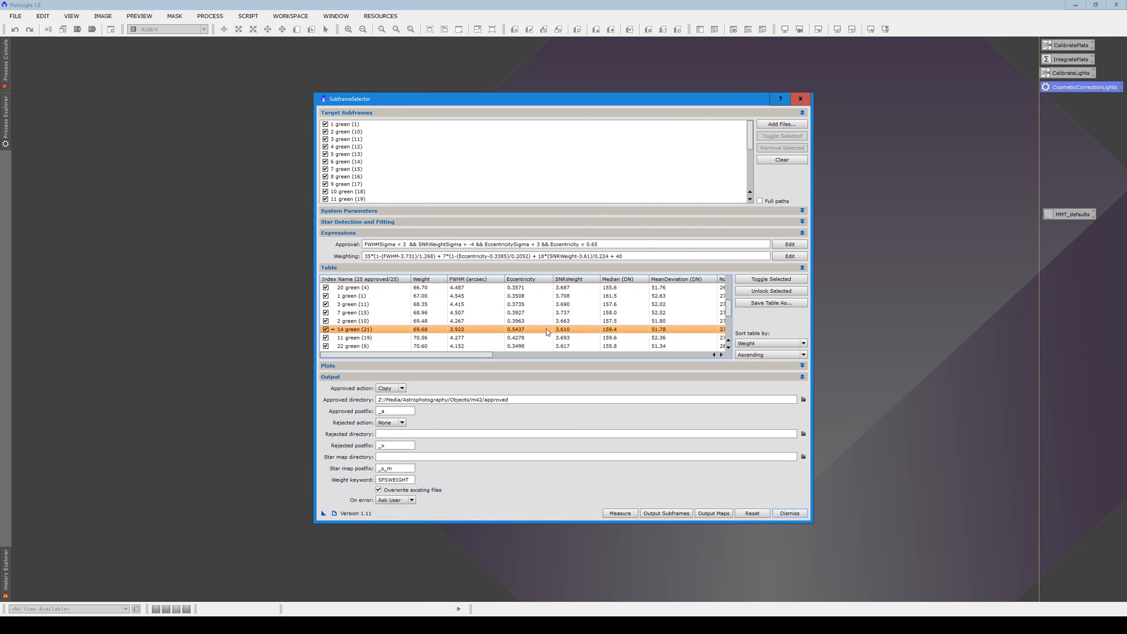
pyautogui.scroll(-4, 522, 331)
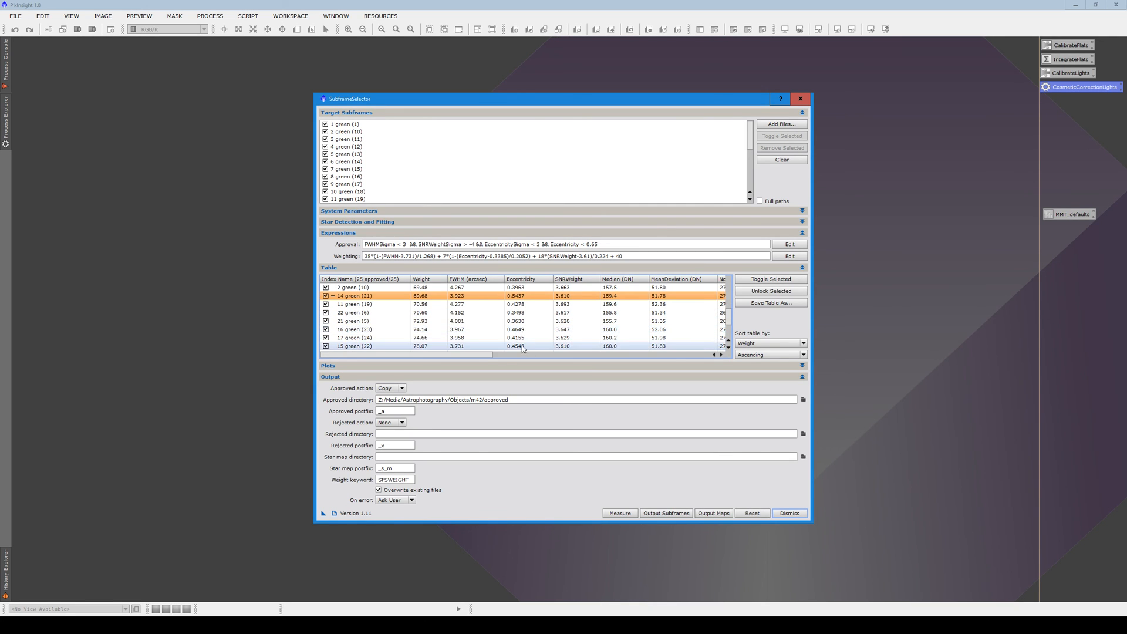
pyautogui.click(653, 515)
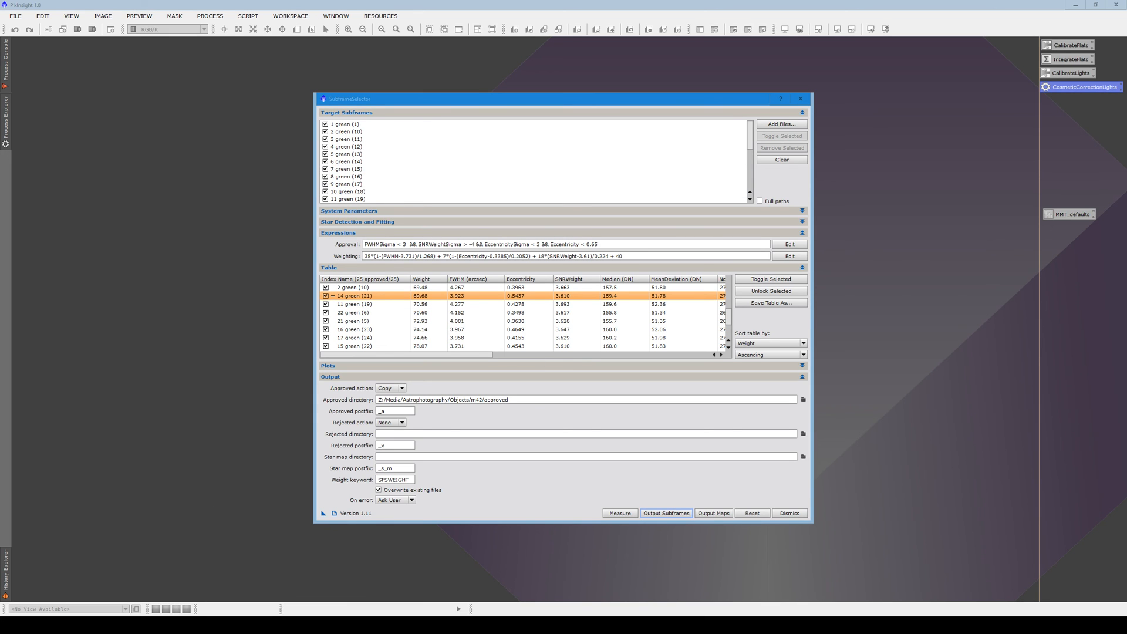
# Switch to File Explorer and check the output green files in the m42/approved folder
pyautogui.hotkey('alt', 'Tab')
pyautogui.hotkey('alt', 'Tab')
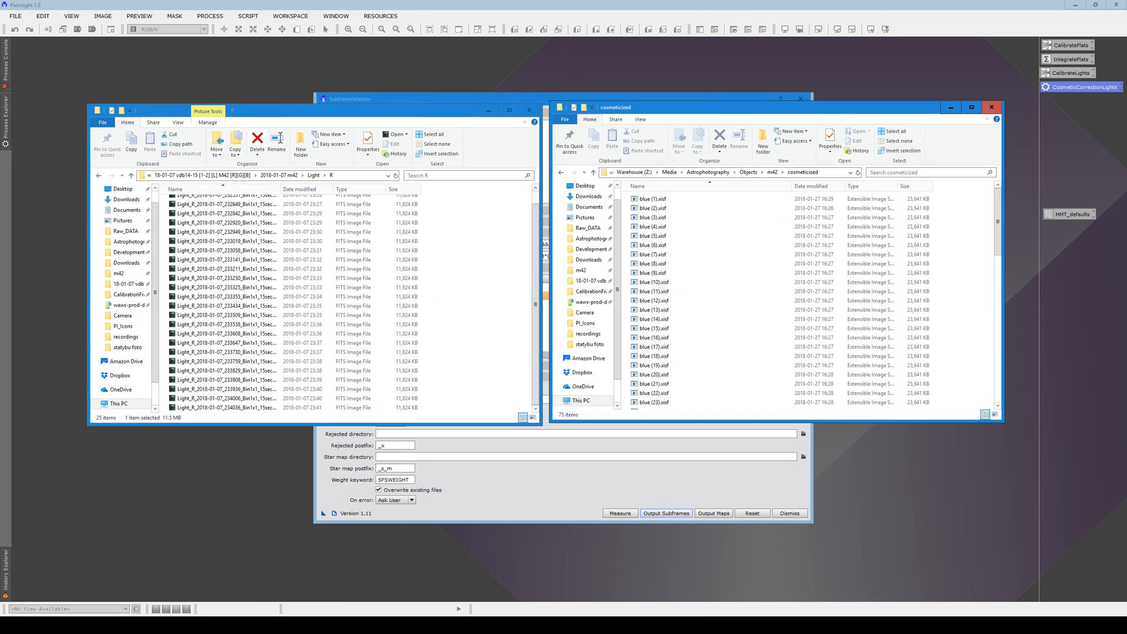
pyautogui.click(772, 172)
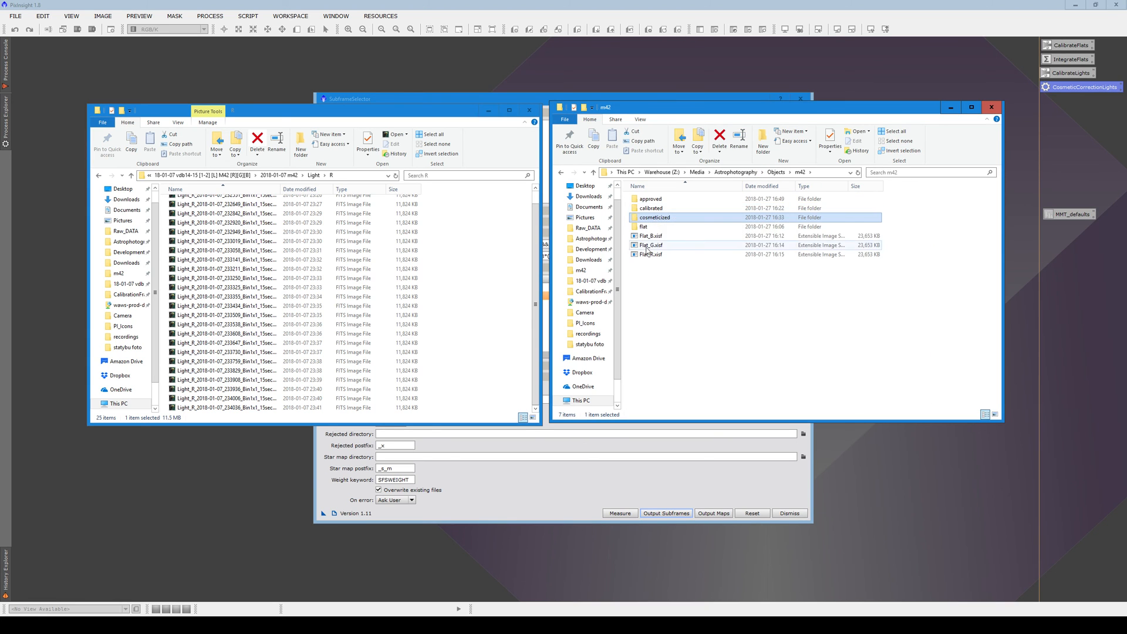
pyautogui.doubleClick(661, 198)
pyautogui.scroll(-8, 705, 269)
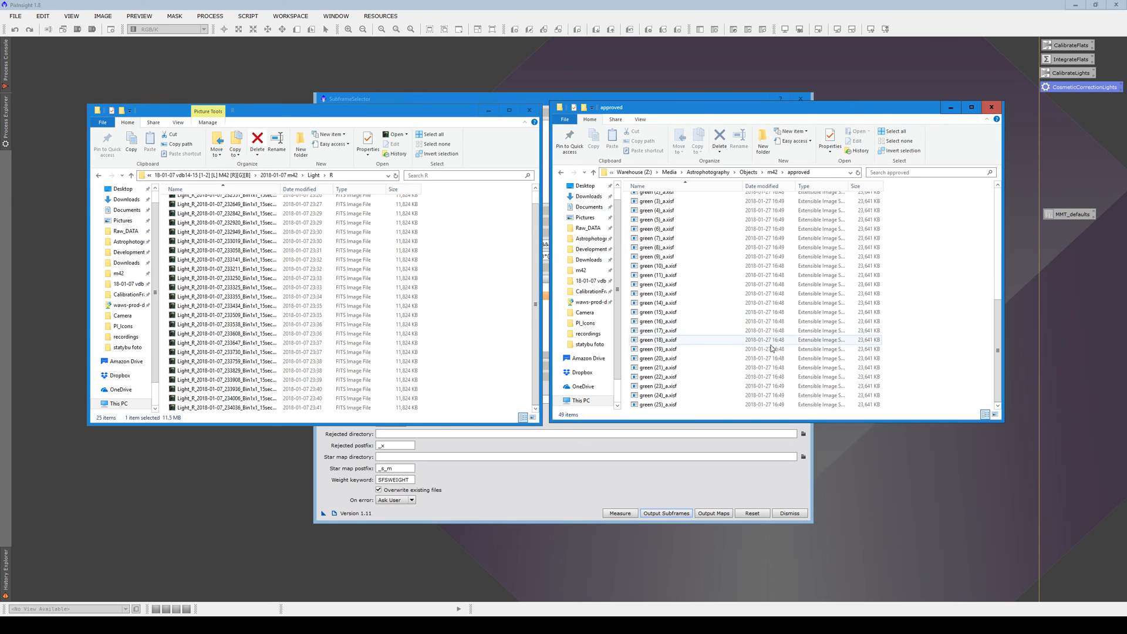
# Replace SubframeSelector's target subframes with red (1) through red (25) from the cosmeticized folder and measure them
pyautogui.click(503, 496)
pyautogui.click(782, 160)
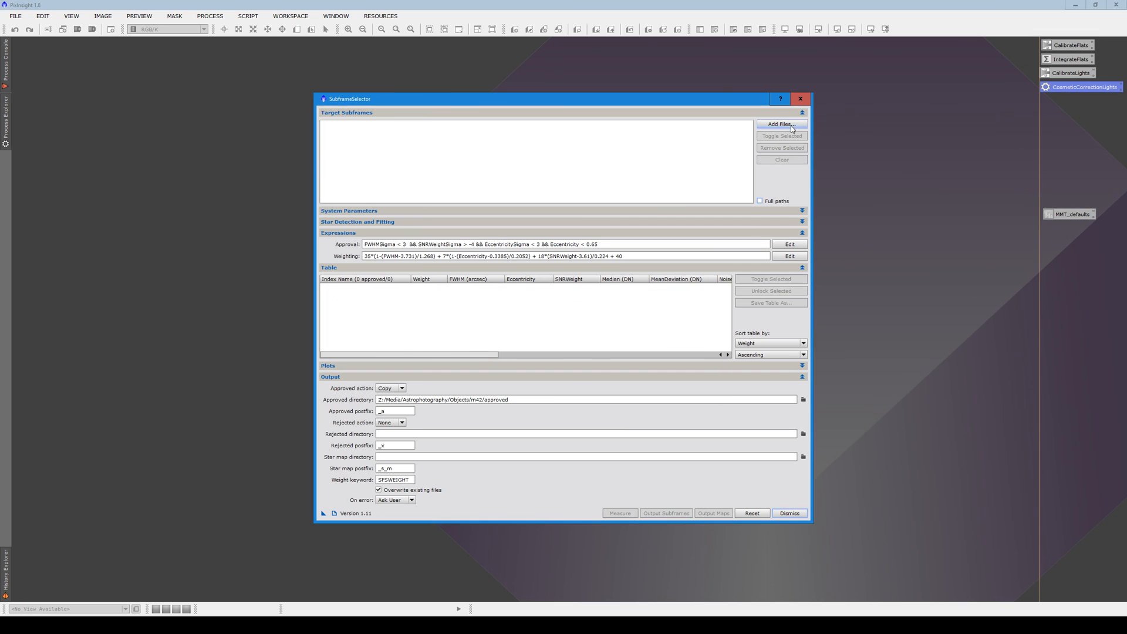
pyautogui.click(782, 124)
pyautogui.scroll(-1, 342, 294)
pyautogui.scroll(-8, 341, 294)
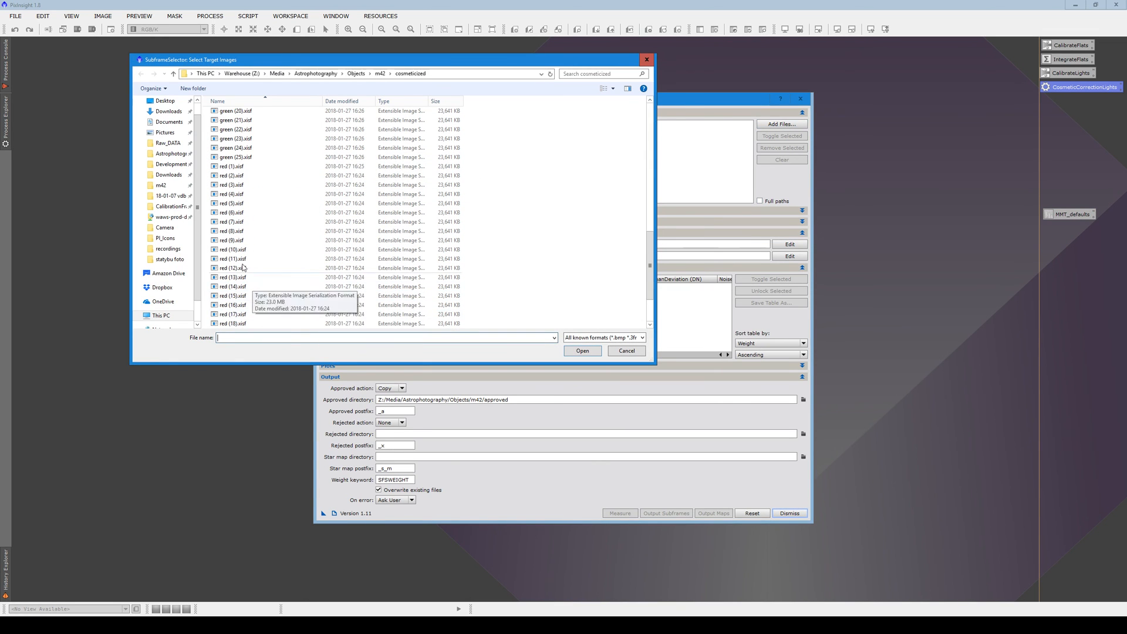
pyautogui.click(238, 168)
pyautogui.scroll(-3, 271, 296)
pyautogui.keyDown('shift'); pyautogui.click(233, 324); pyautogui.keyUp('shift')
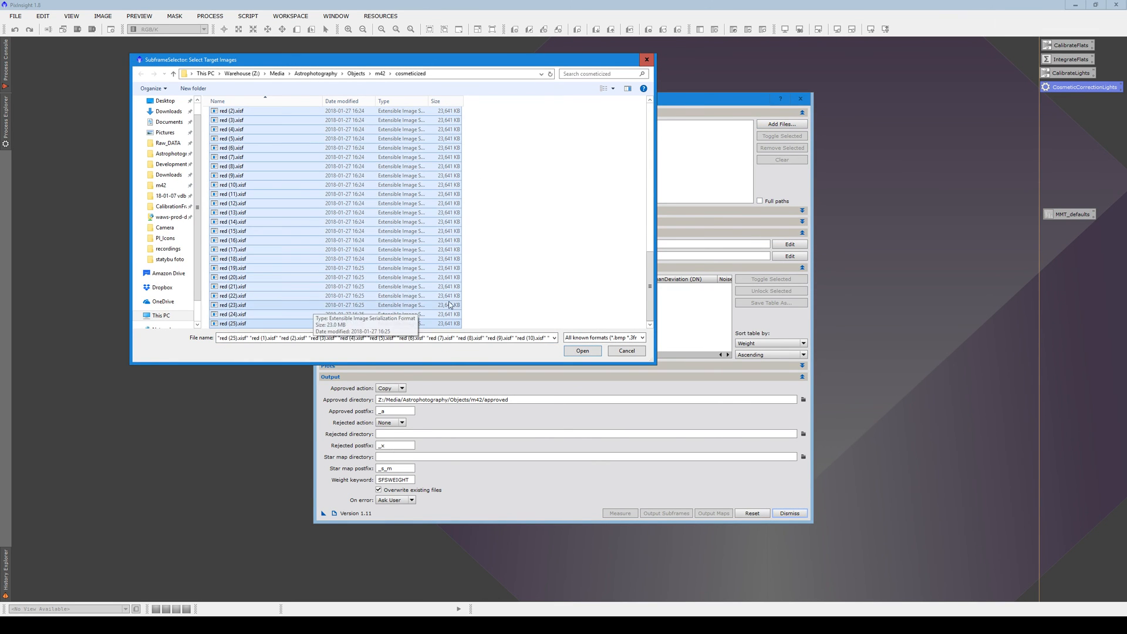
pyautogui.click(582, 351)
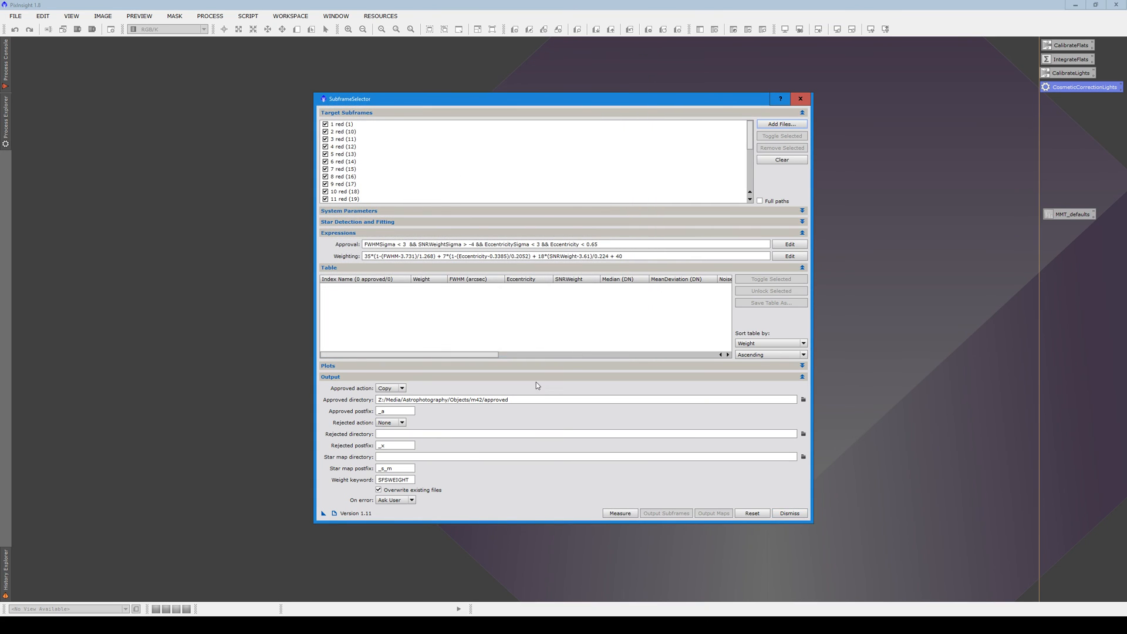
pyautogui.click(621, 514)
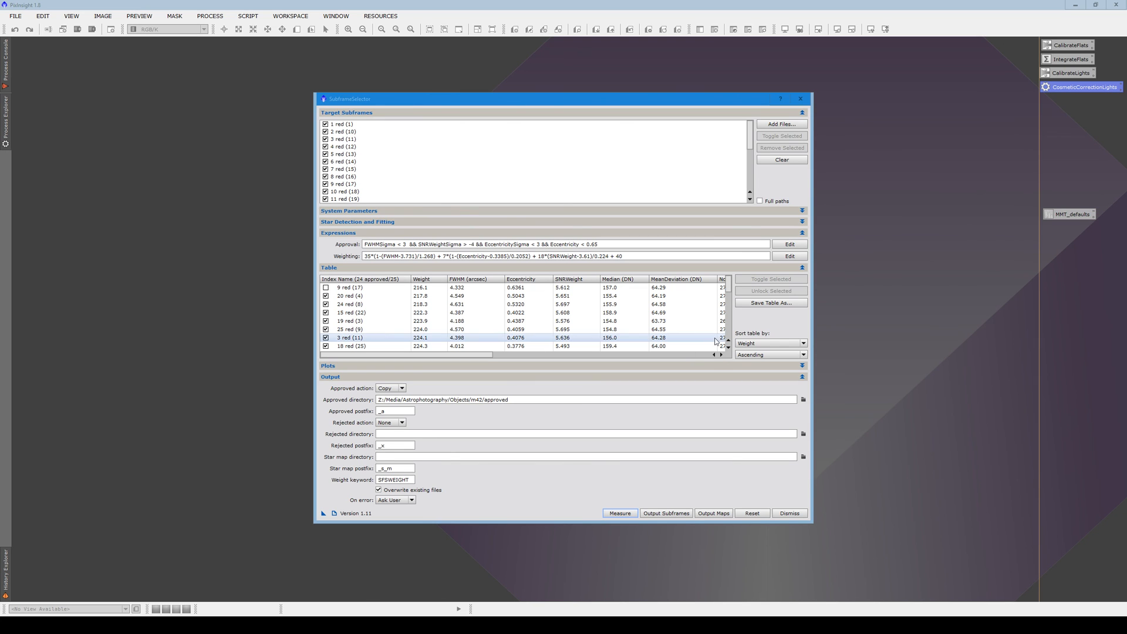
# Sort the red subframe table by FWHM and set the FWHM minimum to 3.638 in the Excel weighting sheet
pyautogui.click(764, 343)
pyautogui.click(746, 371)
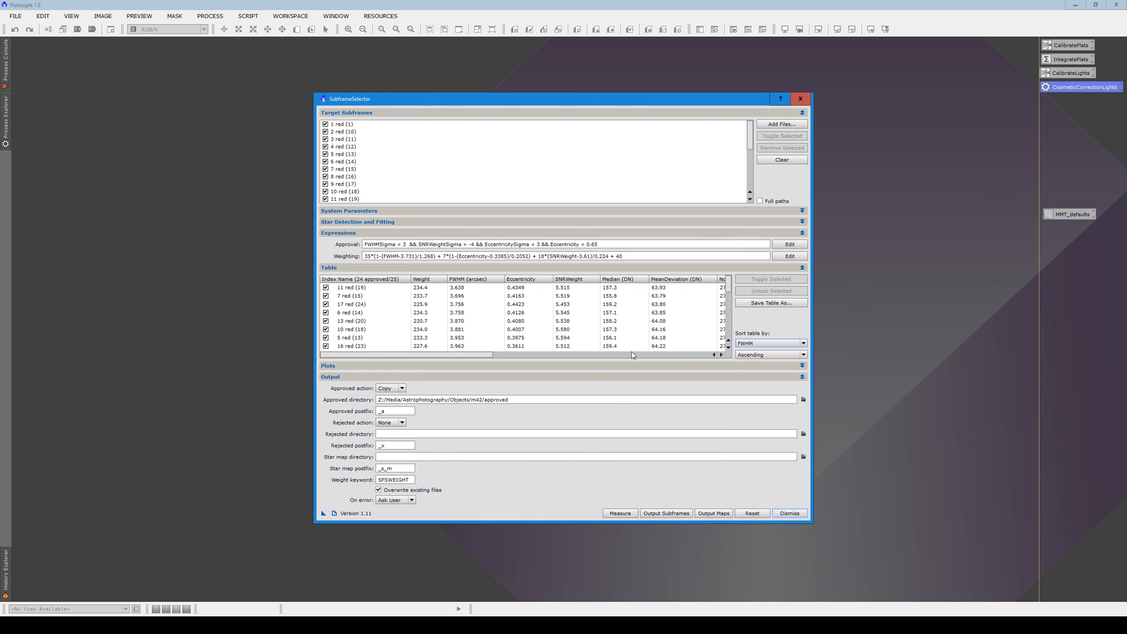
pyautogui.click(459, 289)
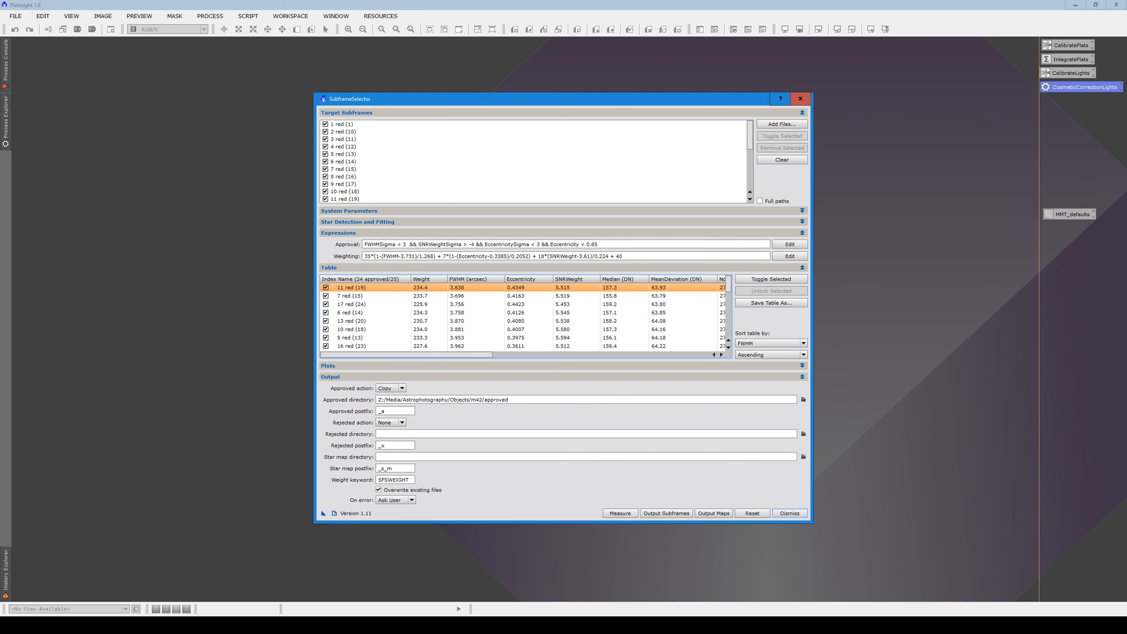
pyautogui.hotkey('alt', 'Tab')
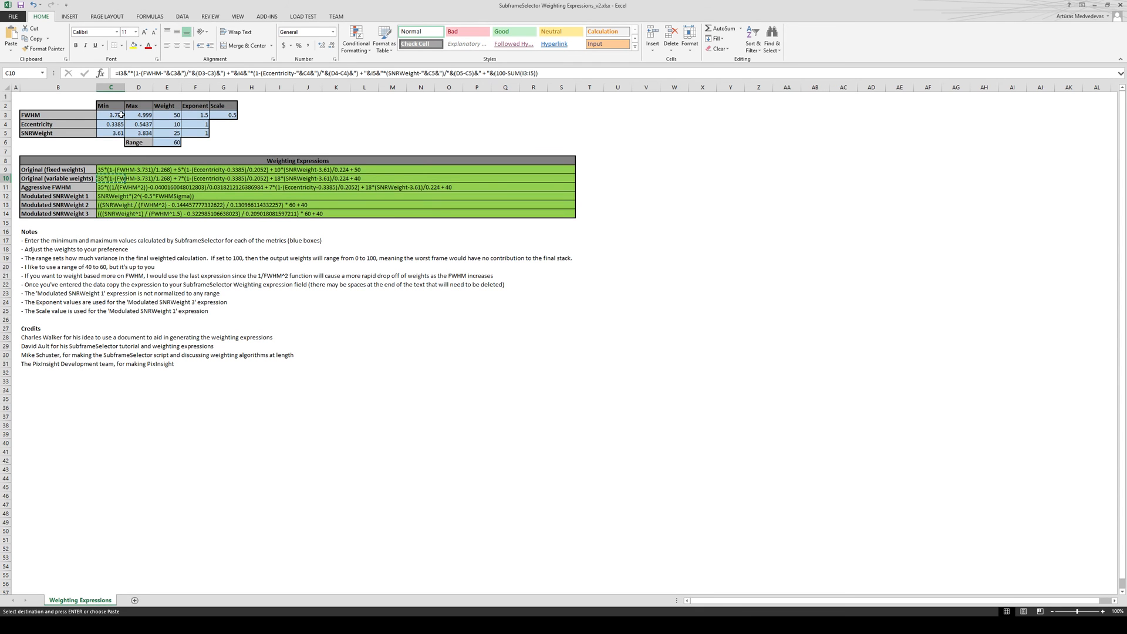
pyautogui.hotkey('alt', 'Tab')
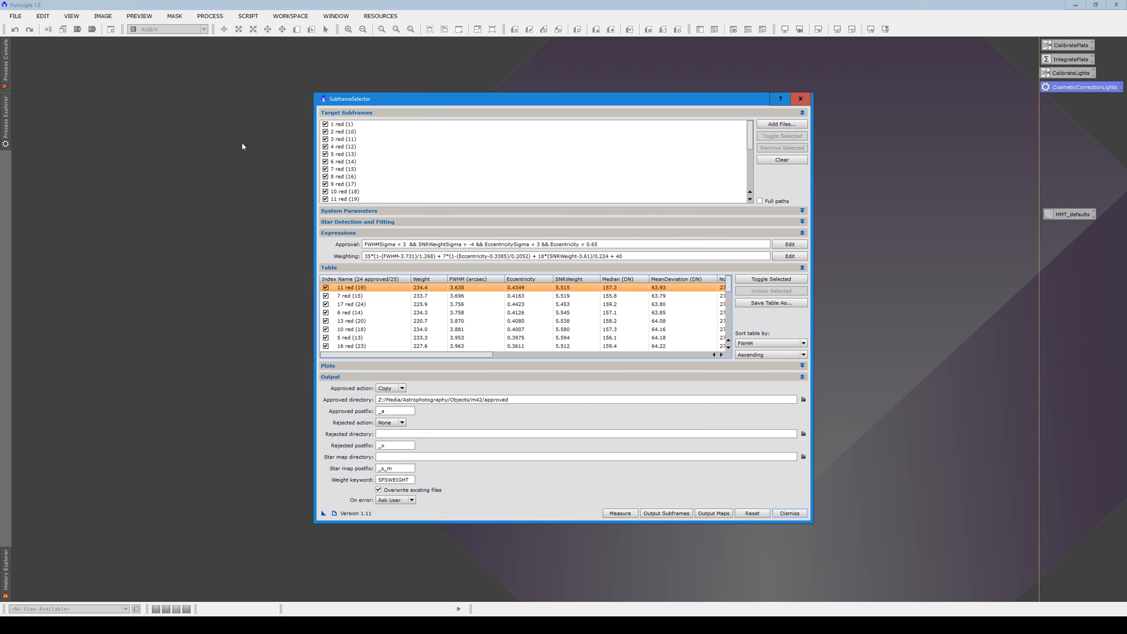
pyautogui.hotkey('alt', 'Tab')
pyautogui.write('3.638')
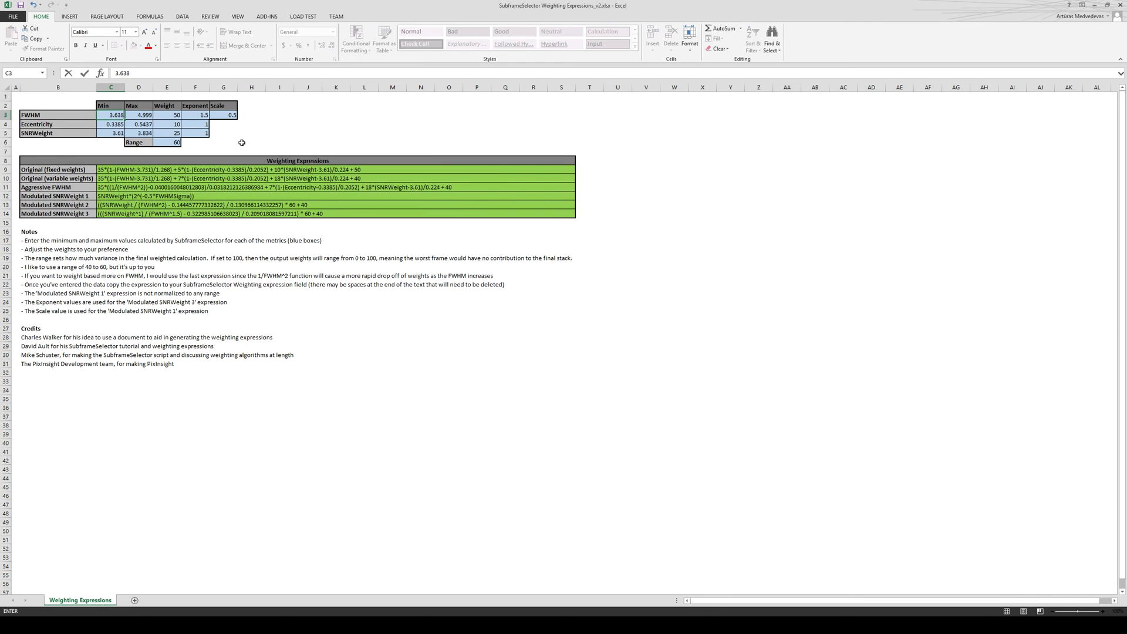
pyautogui.press('Return')
# Look up the highest red FWHM in SubframeSelector and set the FWHM maximum to 4.803 in the Excel sheet
pyautogui.hotkey('alt', 'Tab')
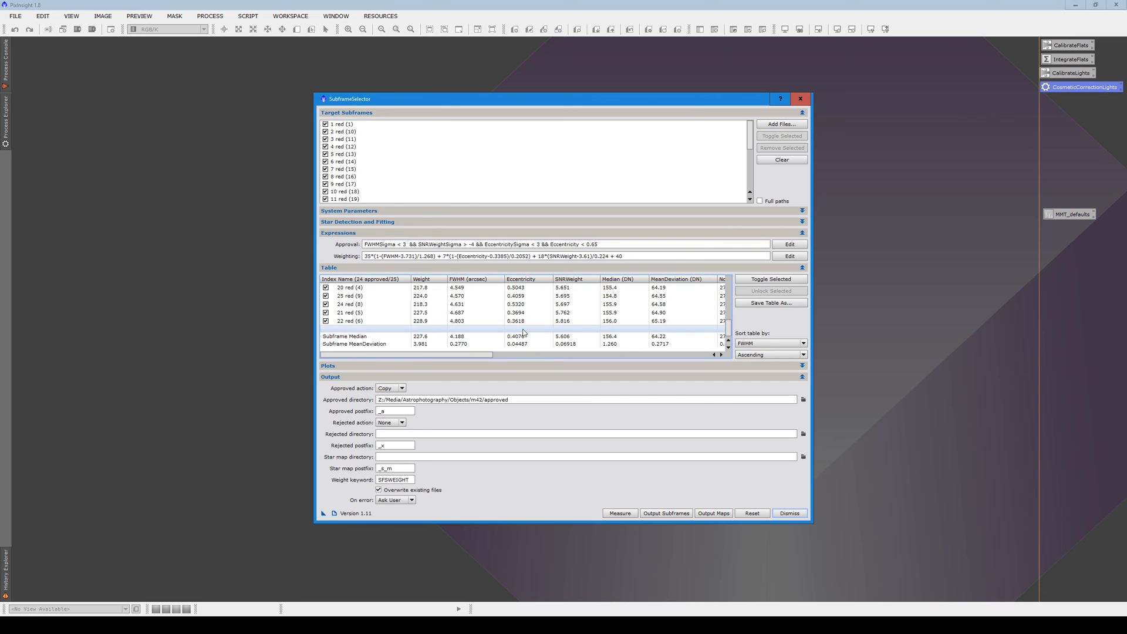
pyautogui.scroll(6, 523, 332)
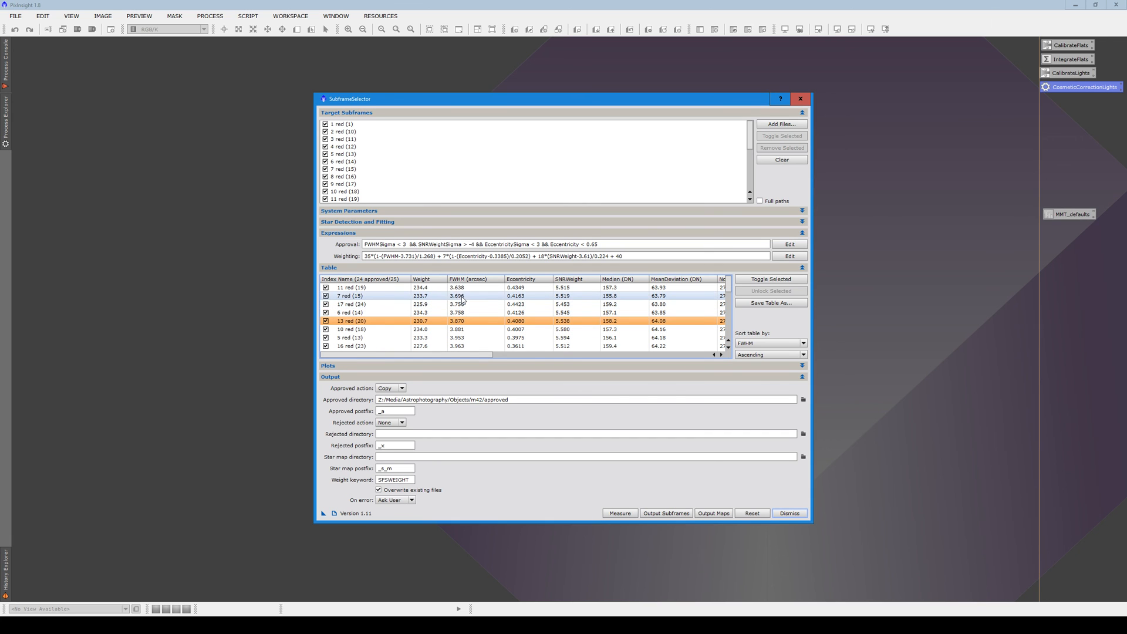
pyautogui.scroll(-6, 478, 320)
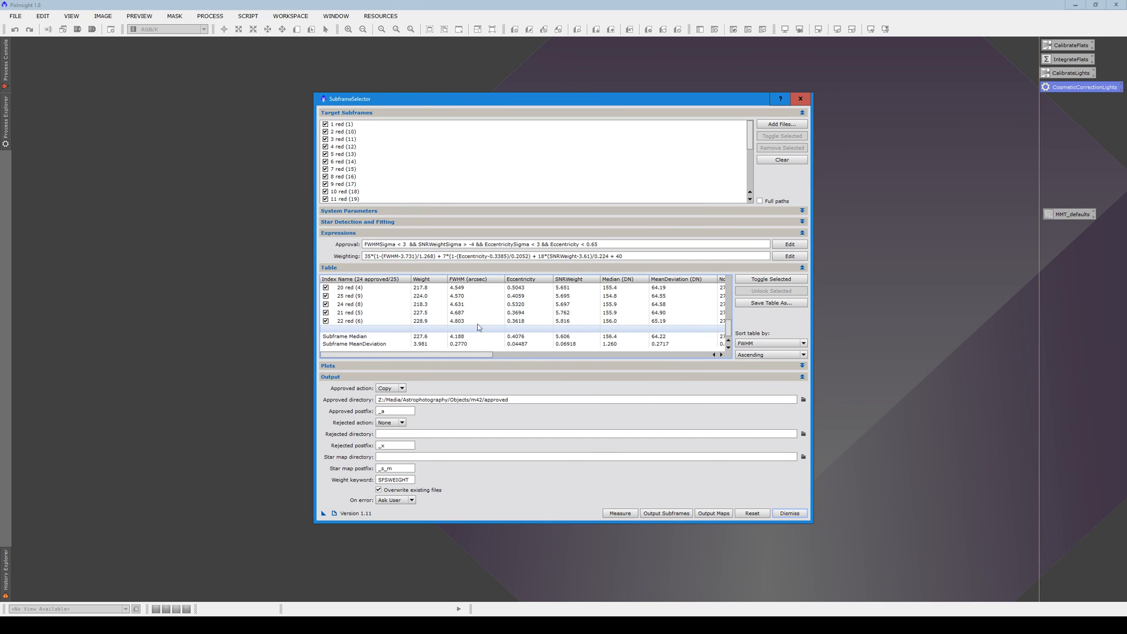
pyautogui.hotkey('alt', 'Tab')
pyautogui.write('4.803')
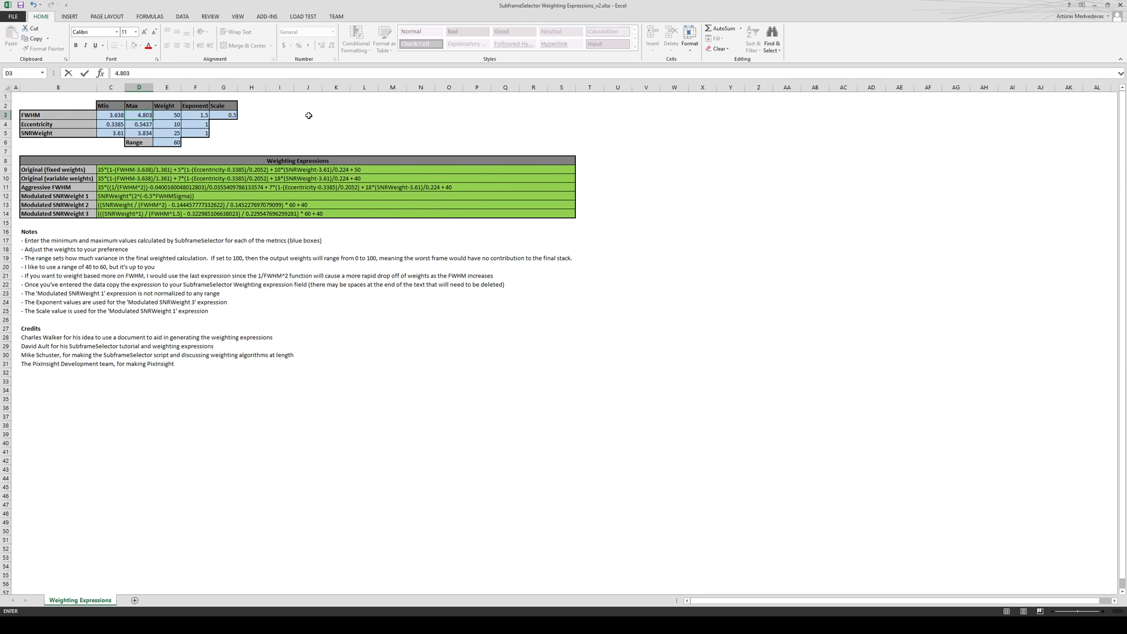
pyautogui.press('Return')
# Sort the red subframe table by Eccentricity and set the Eccentricity minimum to 0.3303 in the Excel sheet
pyautogui.hotkey('alt', 'Tab')
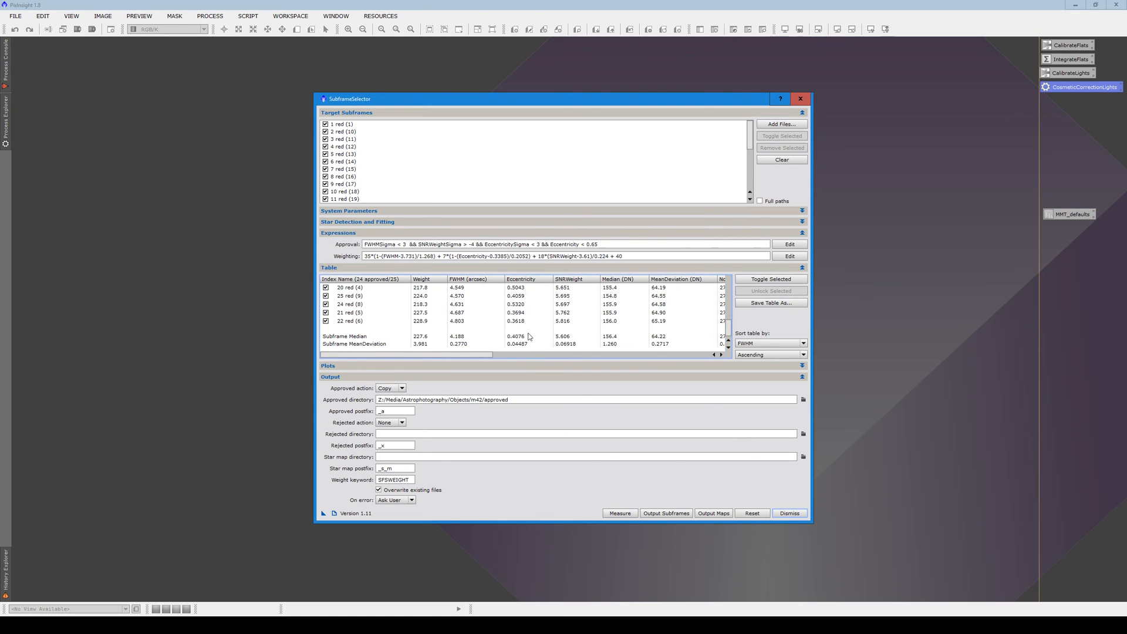
pyautogui.click(769, 343)
pyautogui.click(763, 374)
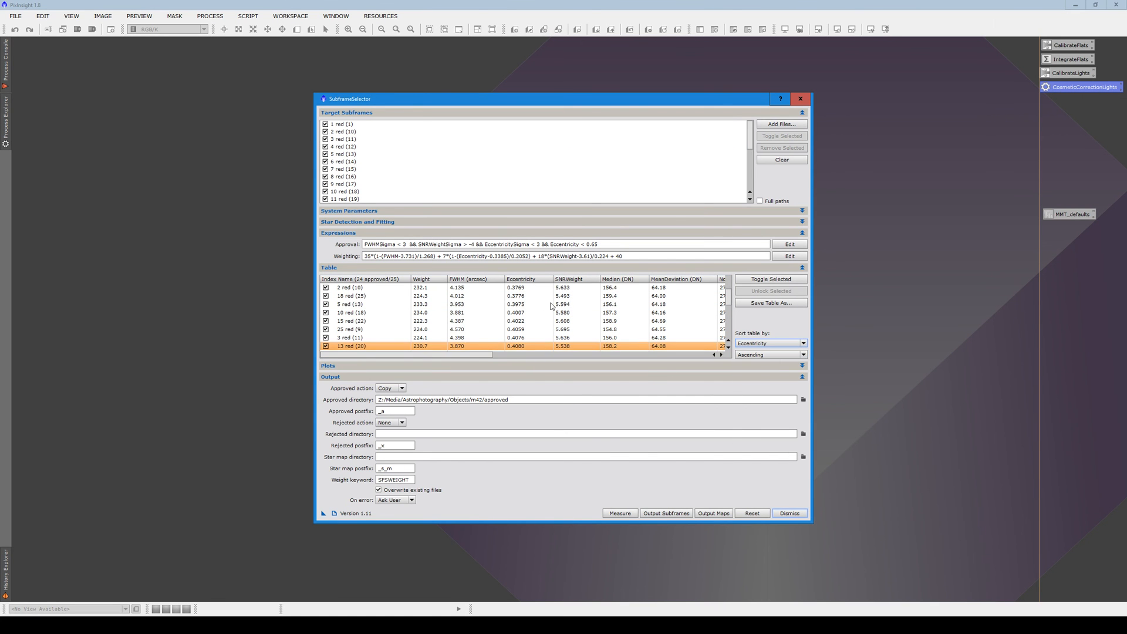
pyautogui.click(531, 287)
pyautogui.hotkey('alt', 'Tab')
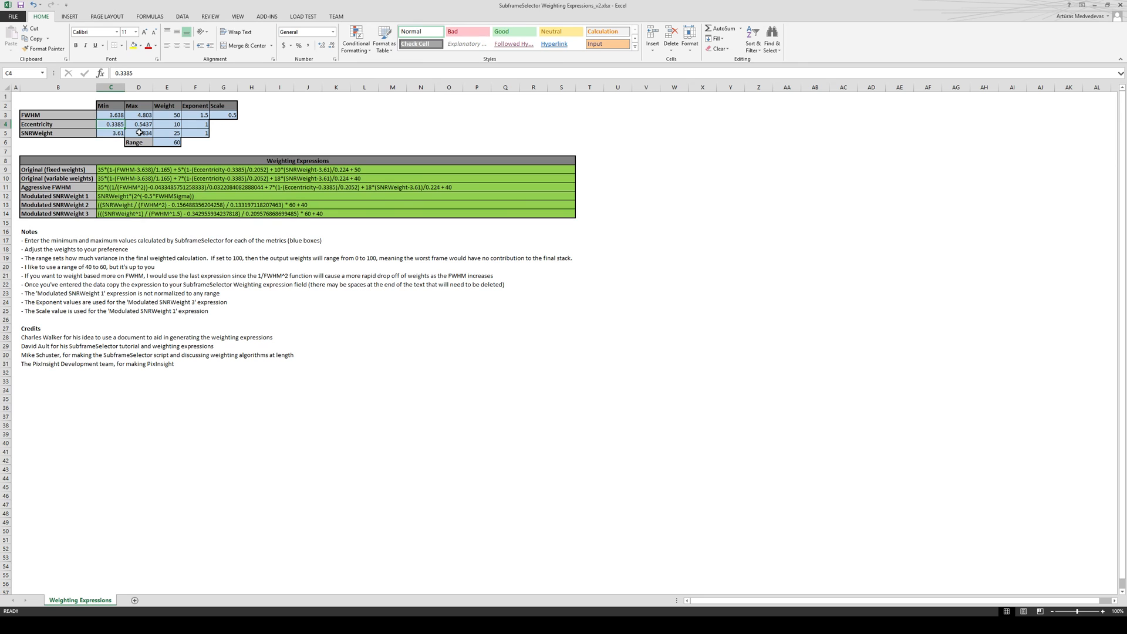
pyautogui.write('0.3303')
pyautogui.press('Tab')
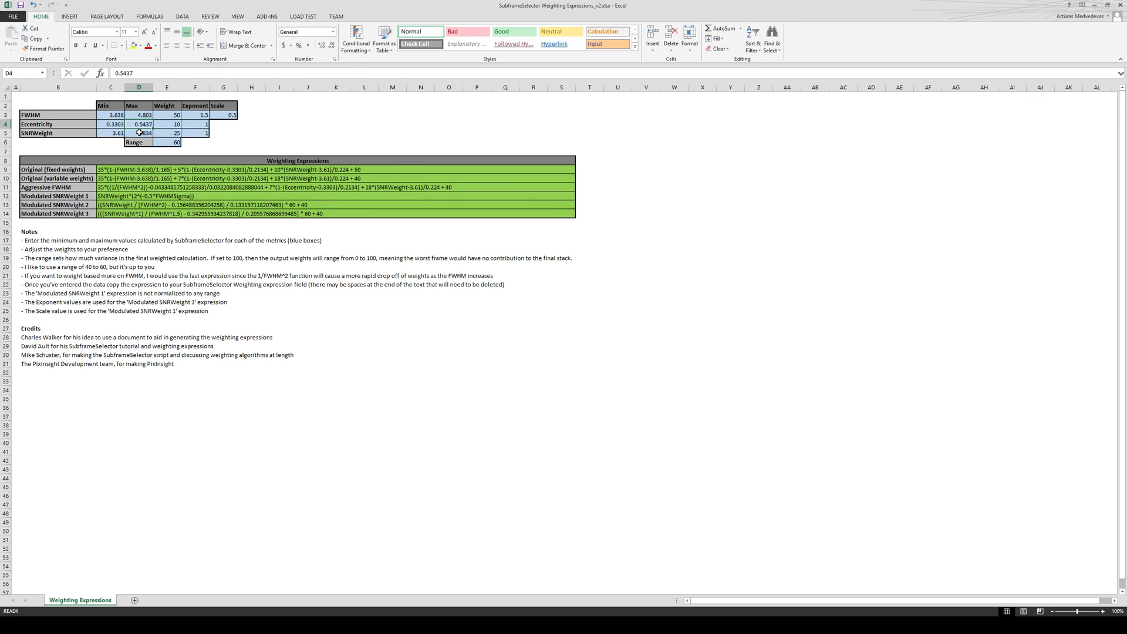
# Look up the highest red Eccentricity in SubframeSelector and set the Eccentricity maximum to 0.6361 in the Excel sheet
pyautogui.hotkey('alt', 'Tab')
pyautogui.scroll(-6, 586, 322)
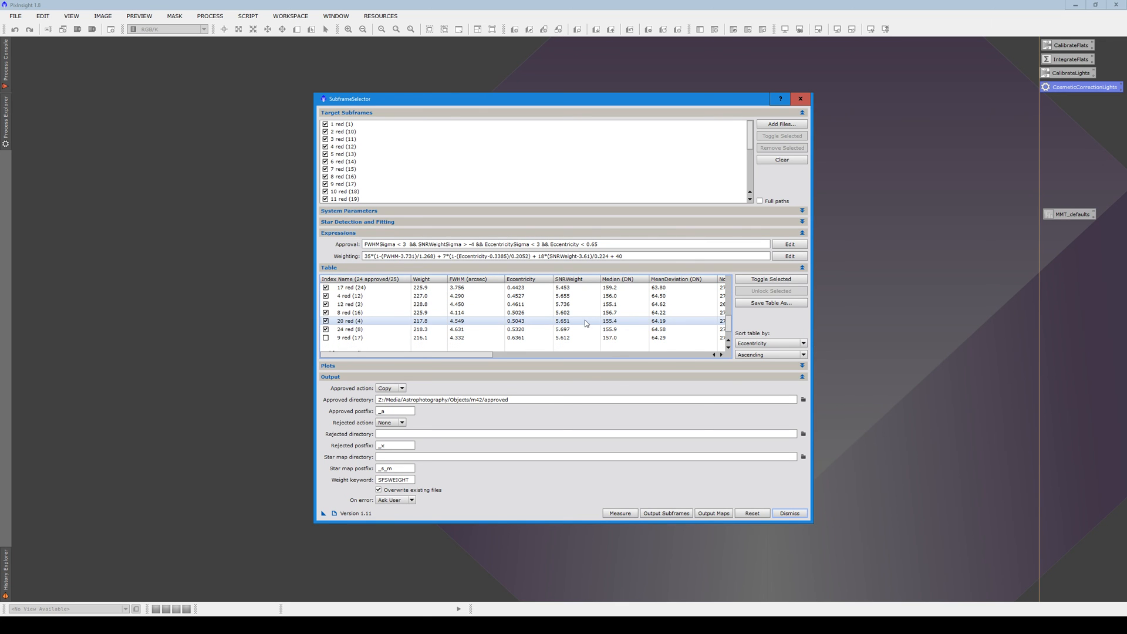
pyautogui.hotkey('alt', 'Tab')
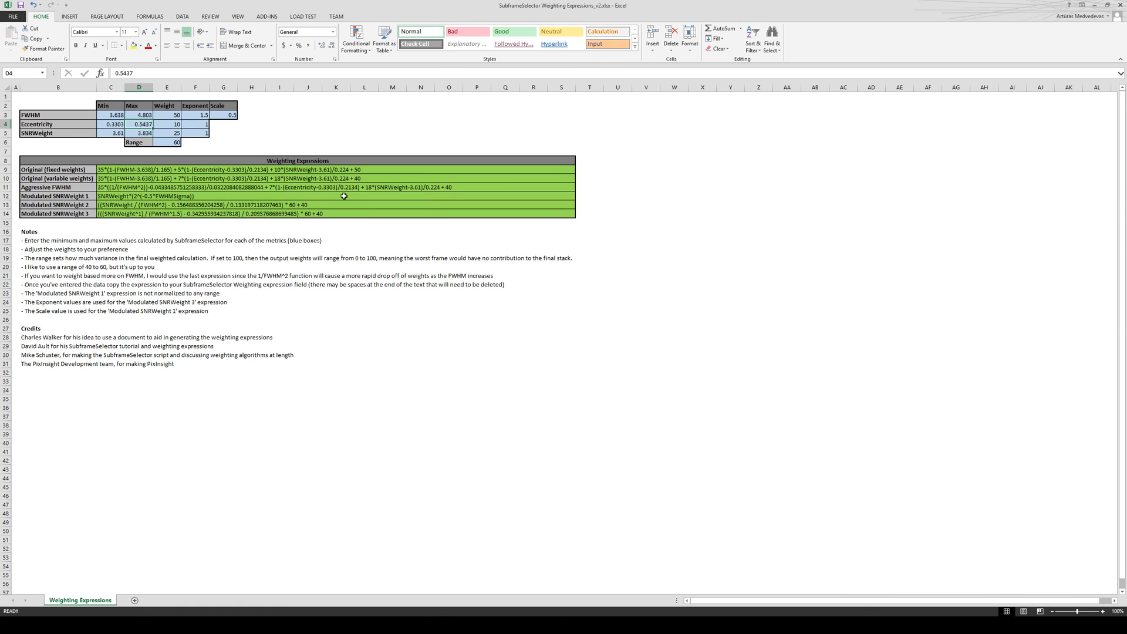
pyautogui.write('0.631')
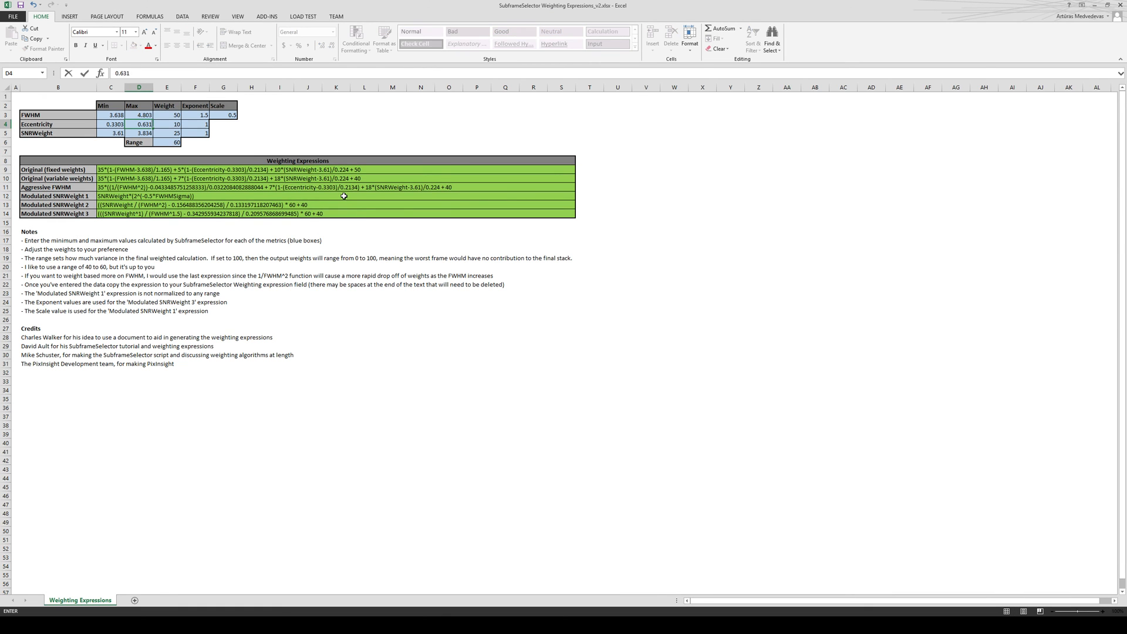
pyautogui.hotkey('alt', 'Tab')
pyautogui.hotkey('alt', 'Tab')
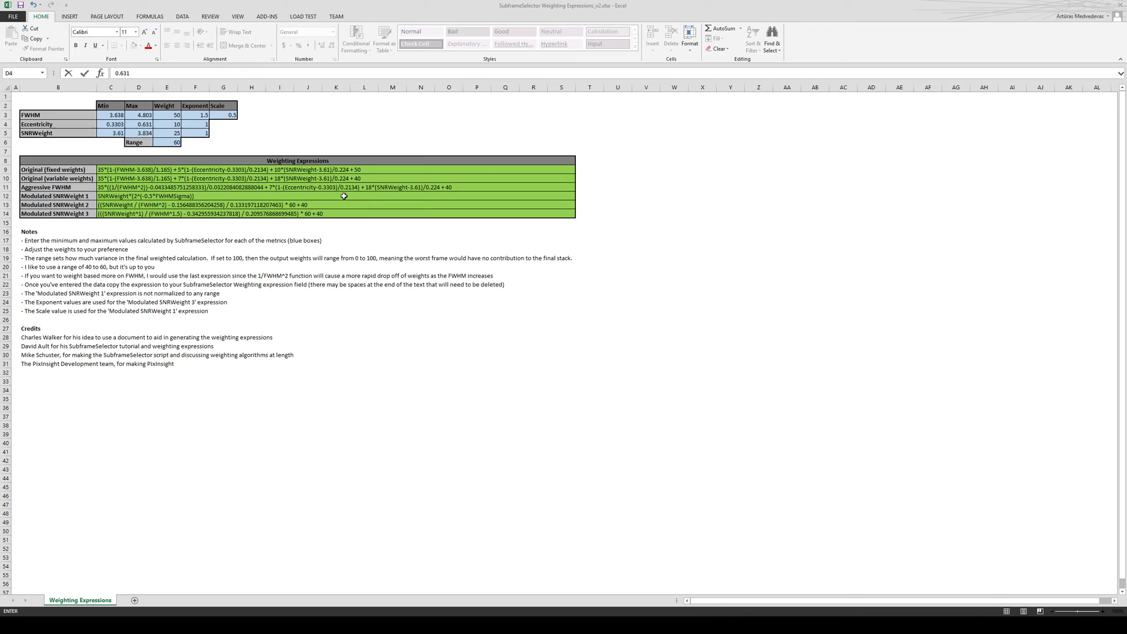
pyautogui.write('0.63')
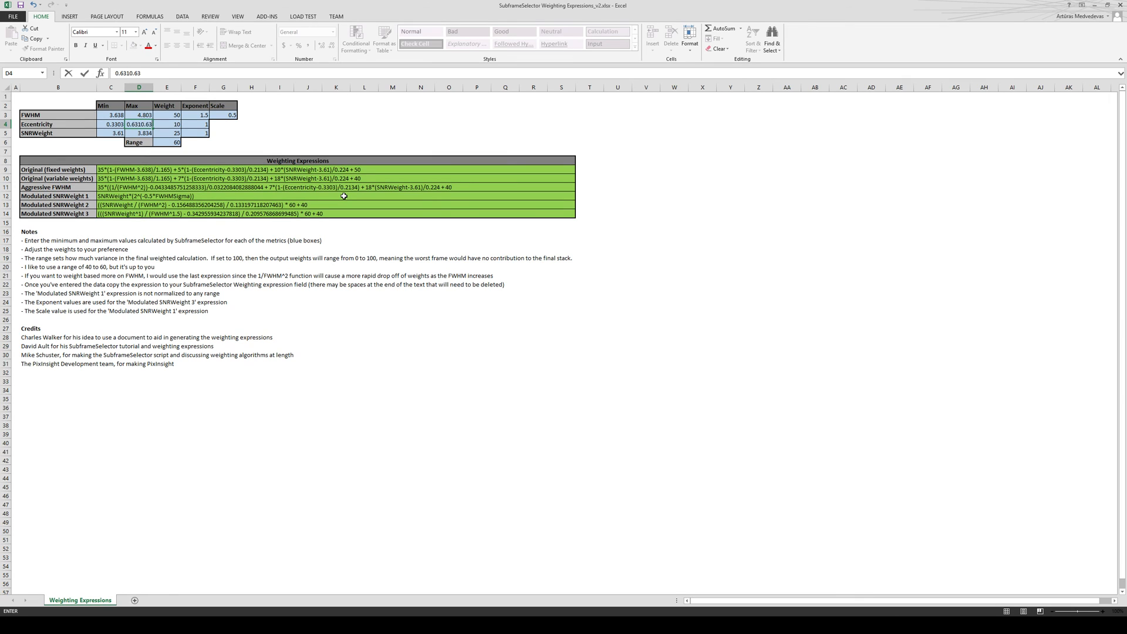
pyautogui.write('61')
pyautogui.press('BackSpace')
pyautogui.press('BackSpace')
pyautogui.press('BackSpace')
pyautogui.press('BackSpace')
pyautogui.press('BackSpace')
pyautogui.press('BackSpace')
pyautogui.press('BackSpace')
pyautogui.press('BackSpace')
pyautogui.write('361')
pyautogui.press('Return')
# Sort the red subframe table by SNRWeight and set the SNRWeight minimum to 5.453 in the Excel sheet
pyautogui.hotkey('alt', 'Tab')
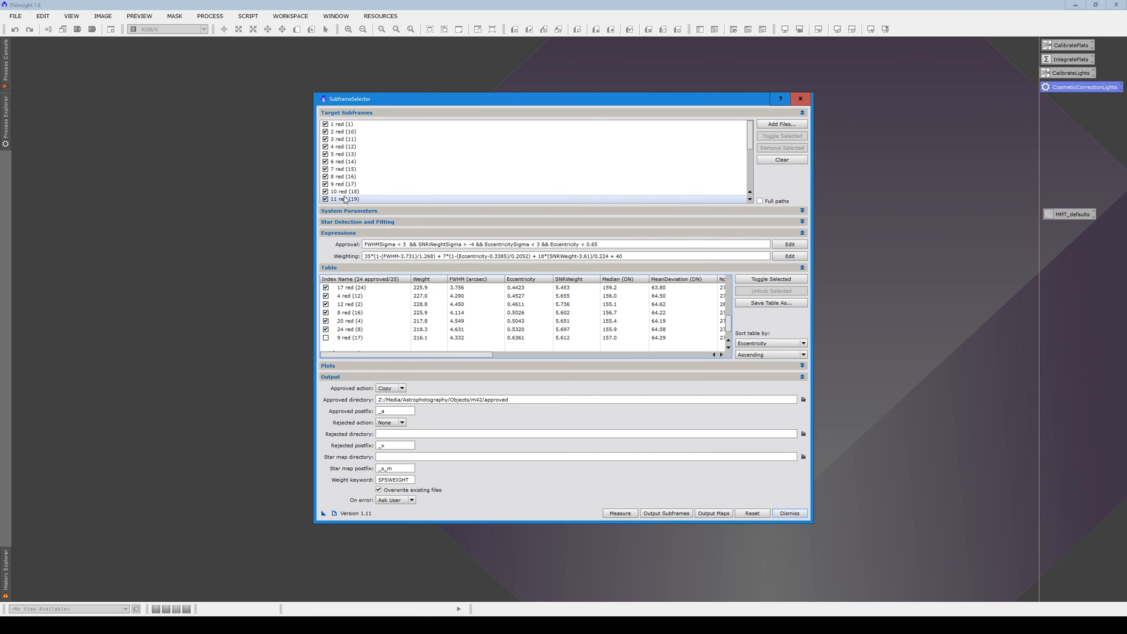
pyautogui.click(766, 344)
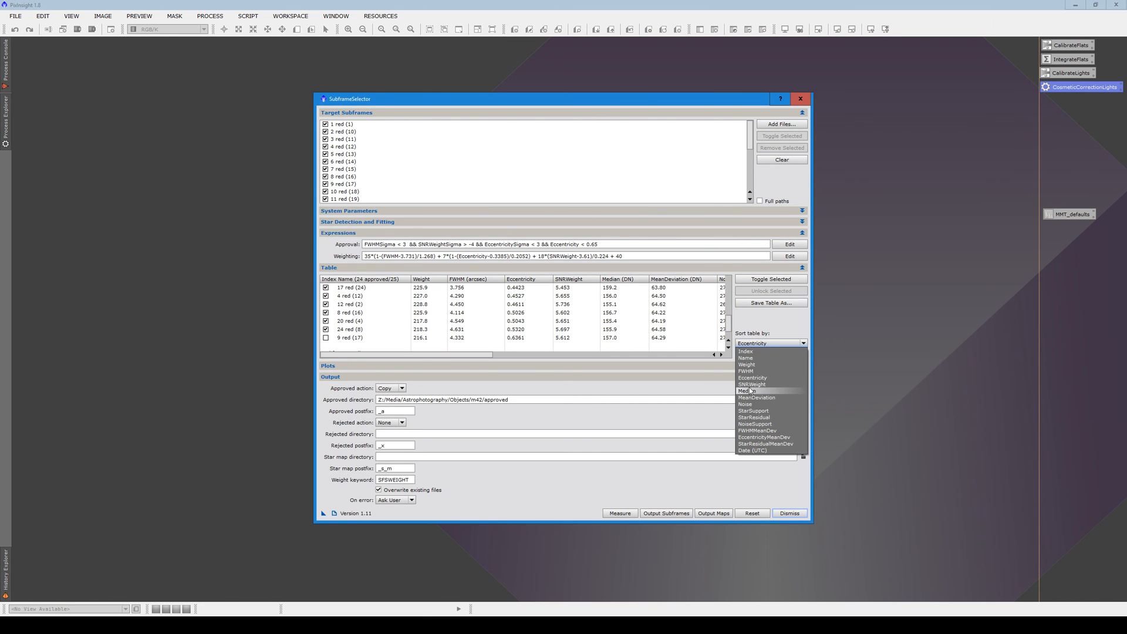
pyautogui.click(752, 385)
pyautogui.click(577, 290)
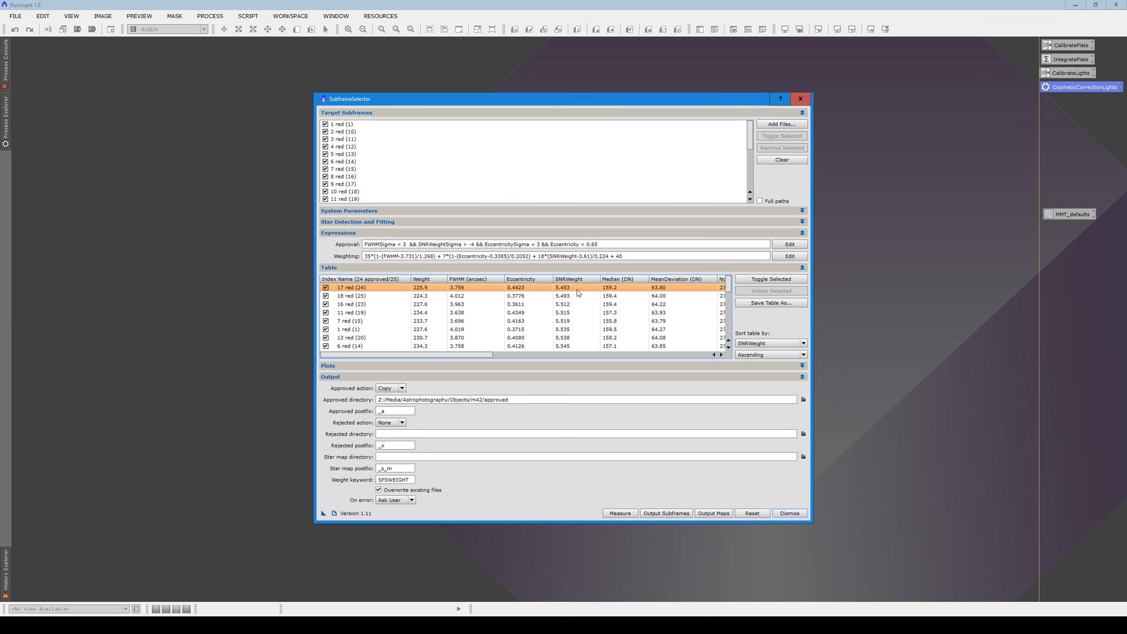
pyautogui.hotkey('alt', 'Tab')
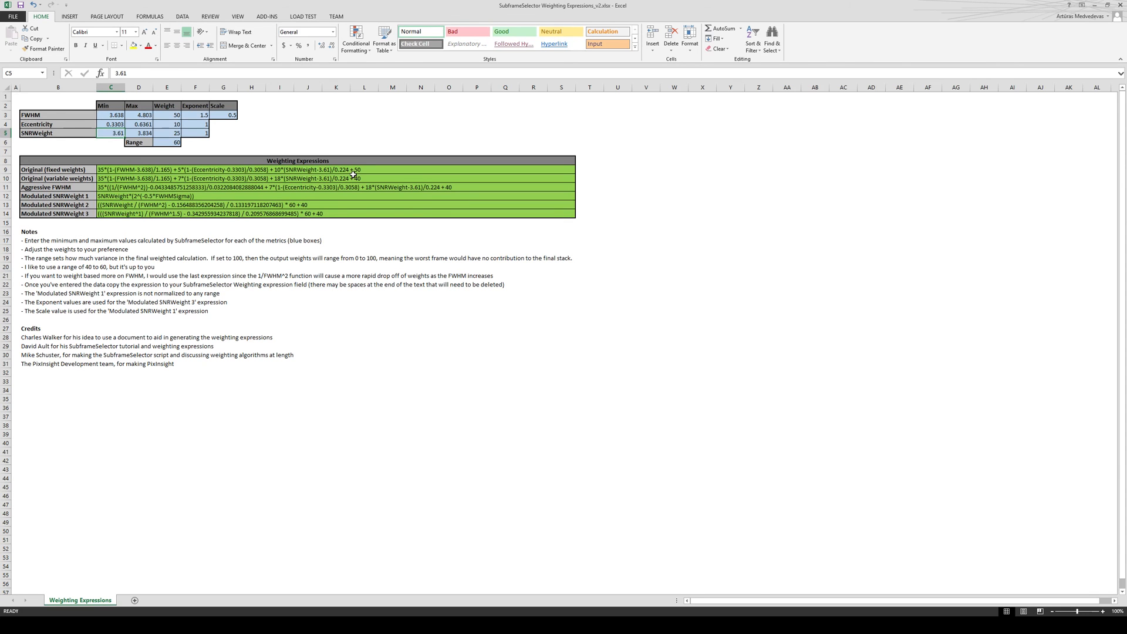
pyautogui.write('5.453')
pyautogui.press('Tab')
# Look up the highest red SNRWeight in SubframeSelector and set the SNRWeight maximum to 5.816 in the Excel sheet
pyautogui.hotkey('alt', 'Tab')
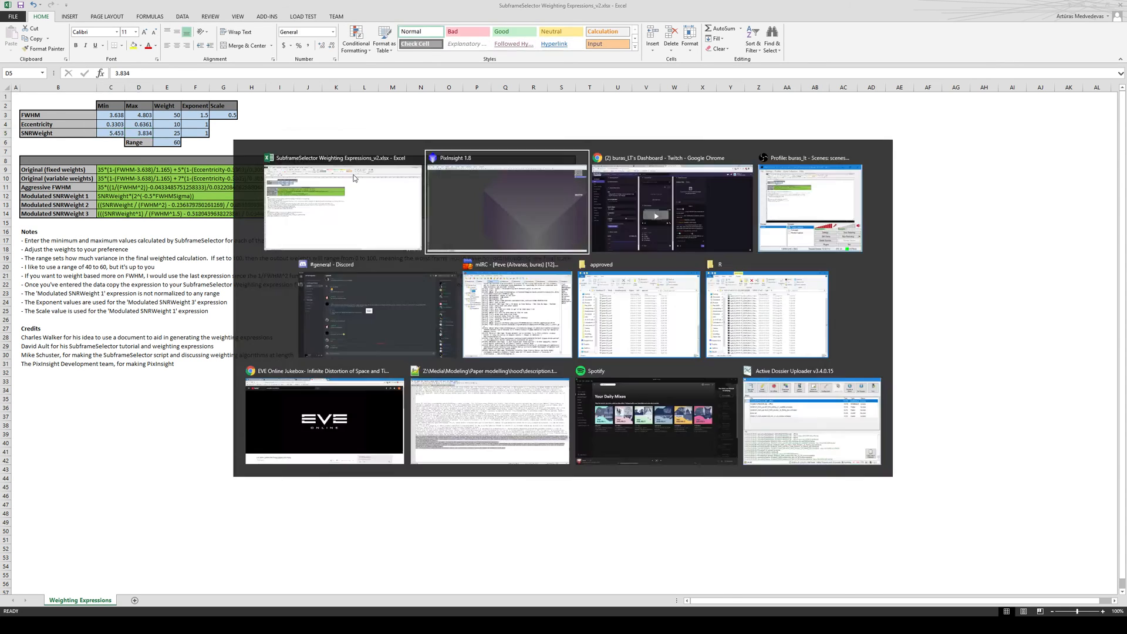
pyautogui.scroll(-6, 595, 330)
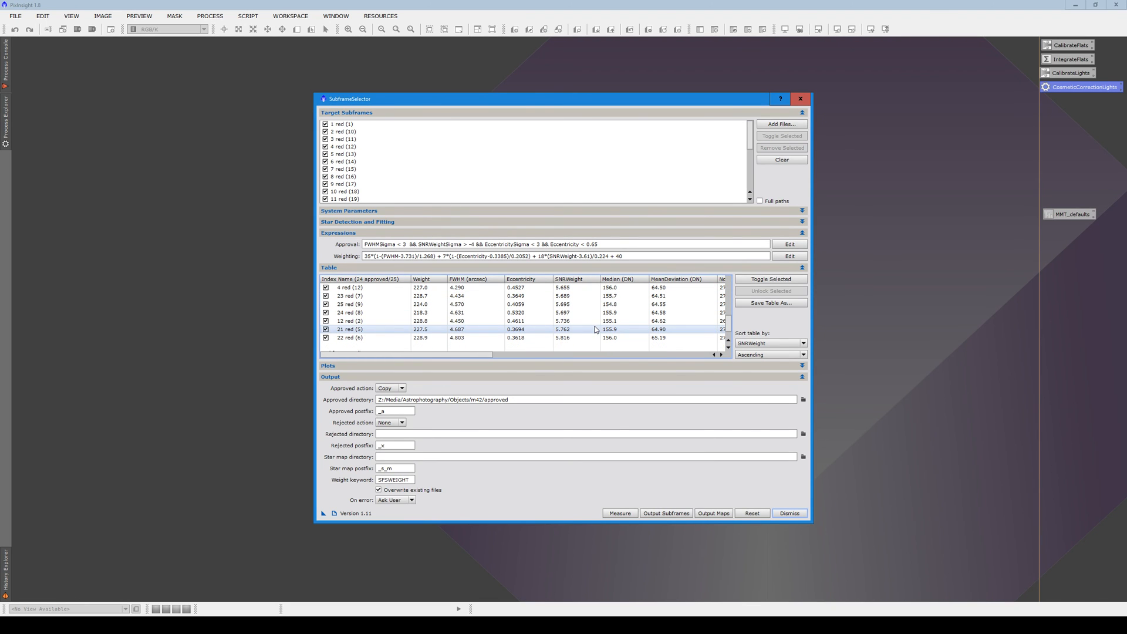
pyautogui.hotkey('alt', 'Tab')
pyautogui.write('5.816')
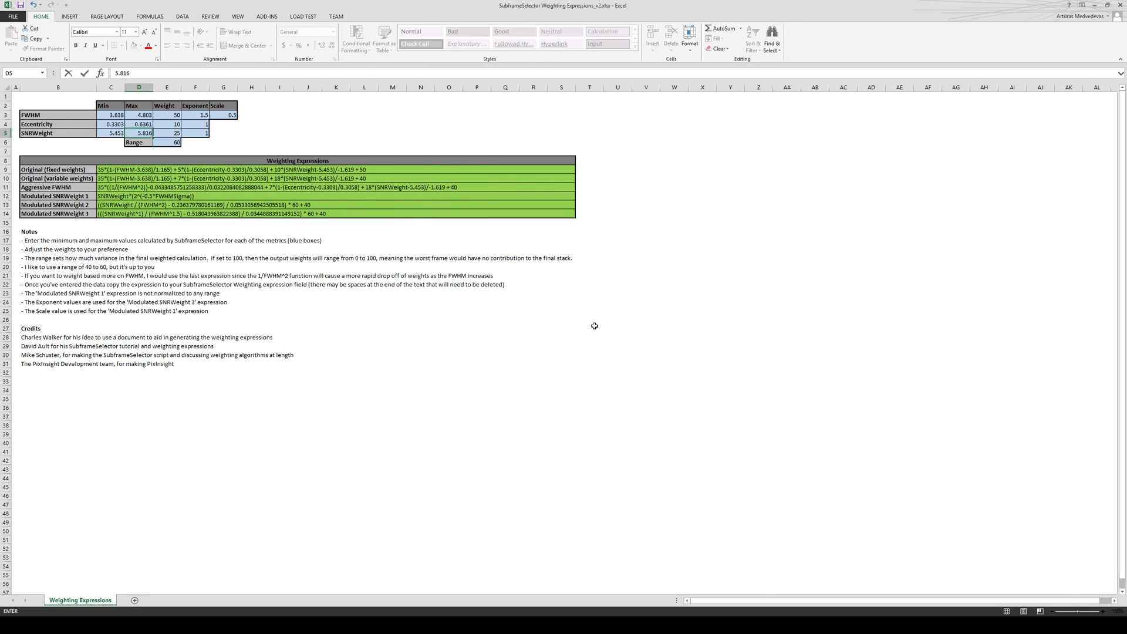
pyautogui.hotkey('shift', 'Tab')
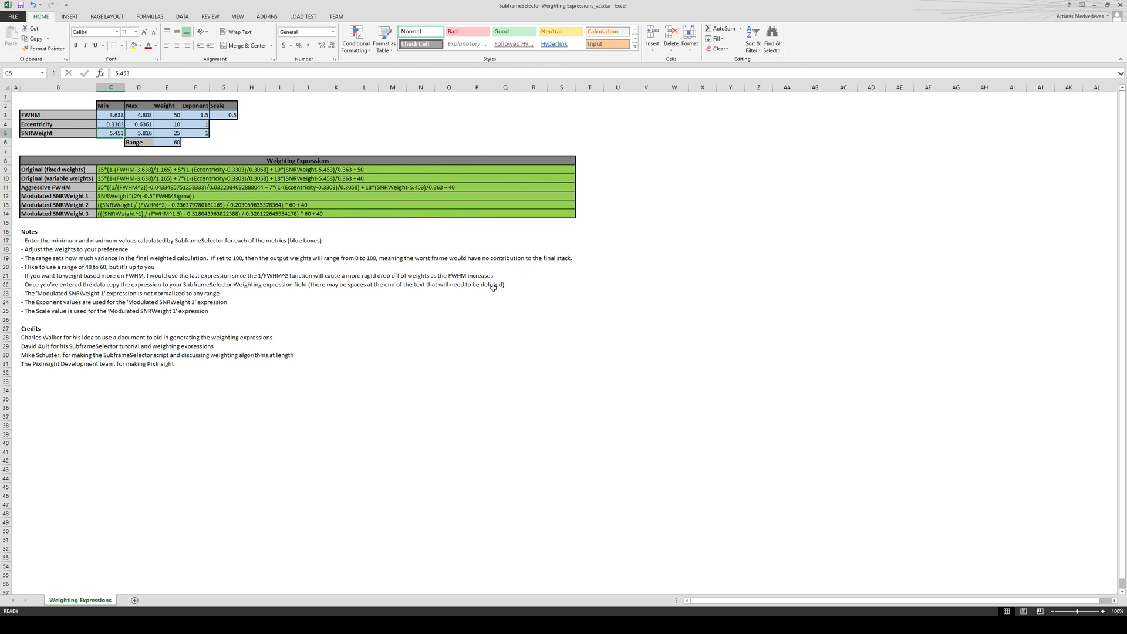
# Replace SubframeSelector's Weighting expression with Excel's "Original (variable weights)" expression and measure the red subframes again
pyautogui.click(112, 178)
pyautogui.hotkey('ctrl', 'c')
pyautogui.hotkey('alt', 'Tab')
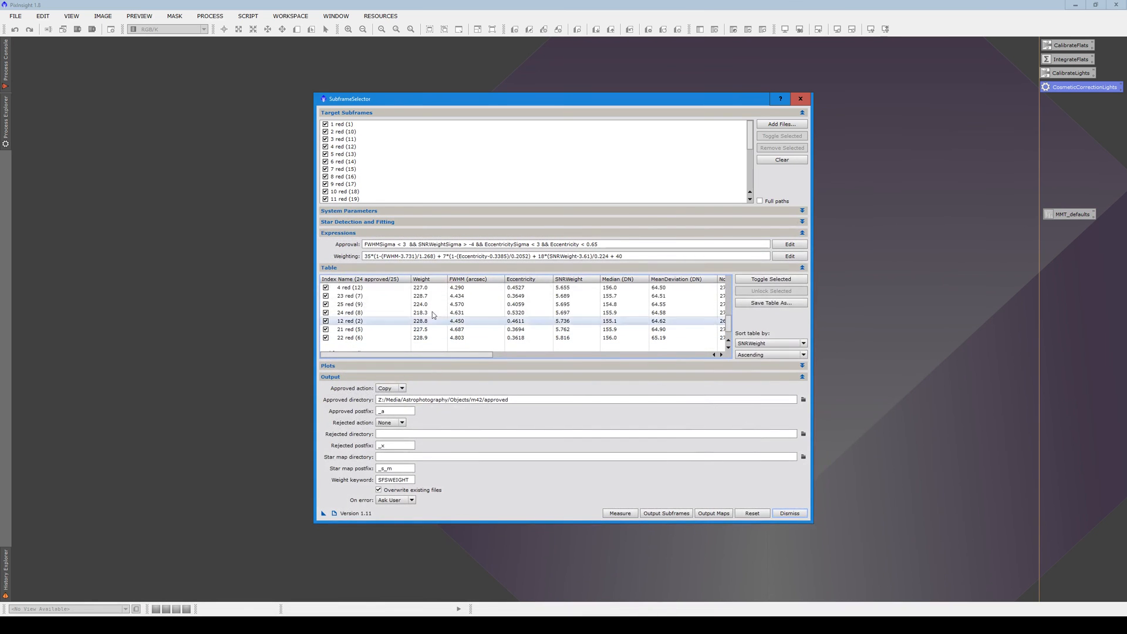
pyautogui.click(439, 257)
pyautogui.click(620, 515)
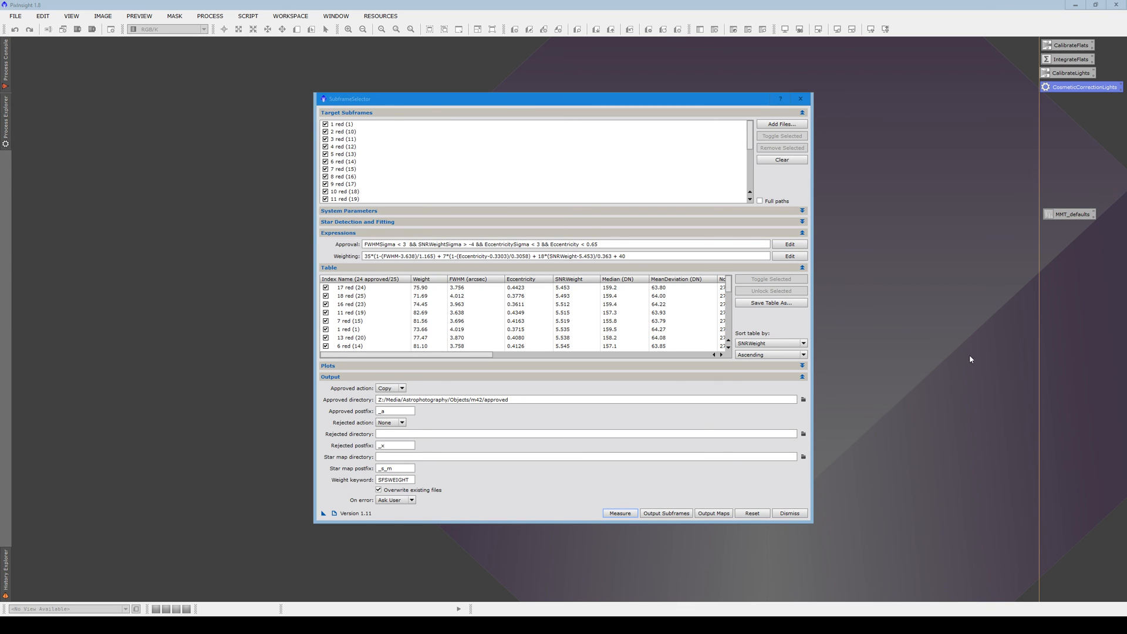
# With the red results sorted by Weight, manually approve the rejected red (17) subframe and output the approved red subframes
pyautogui.click(777, 344)
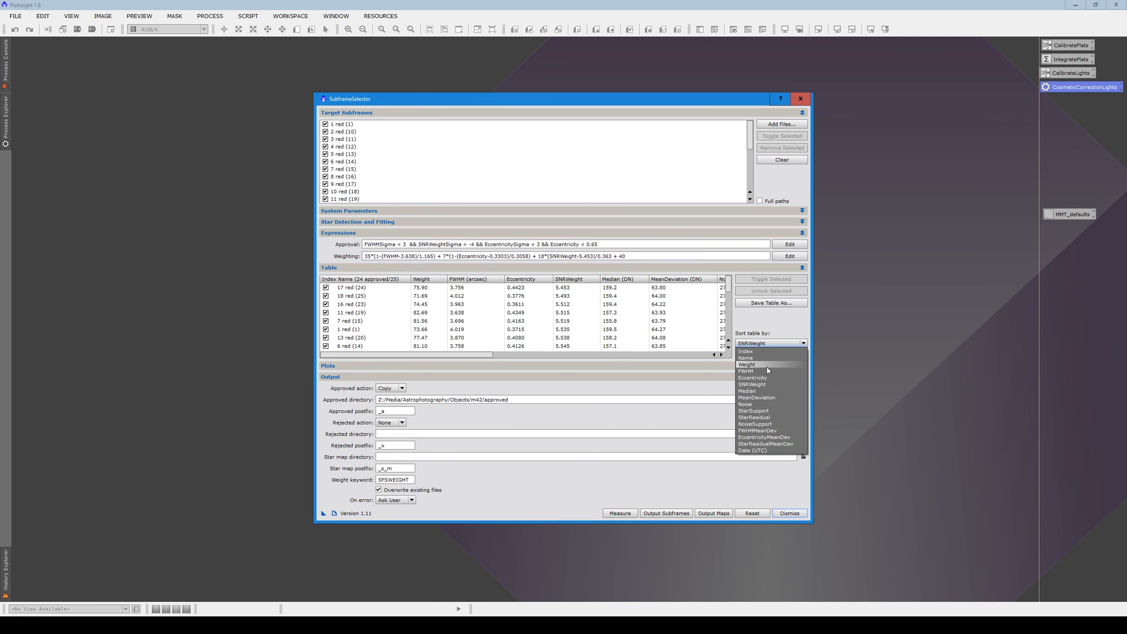
pyautogui.click(764, 364)
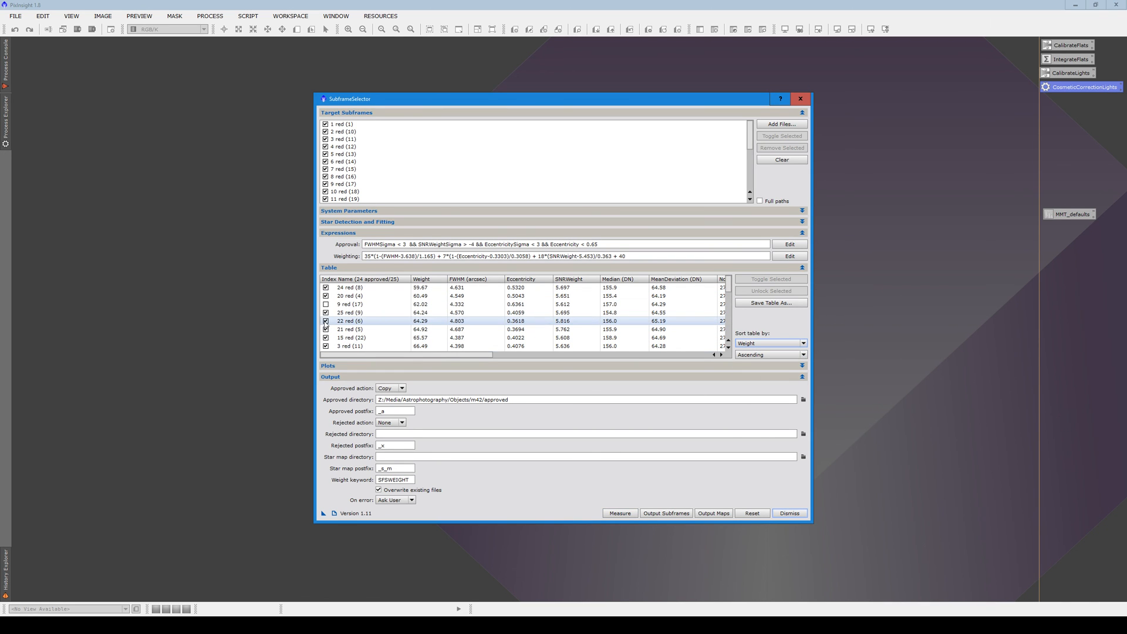
pyautogui.click(505, 305)
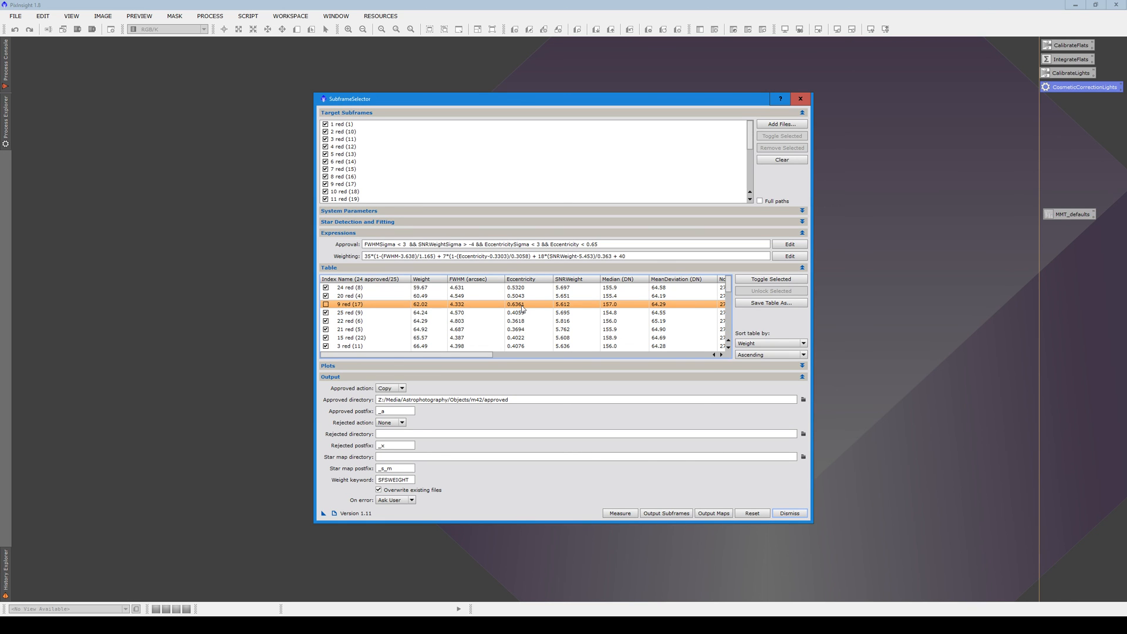
pyautogui.click(326, 305)
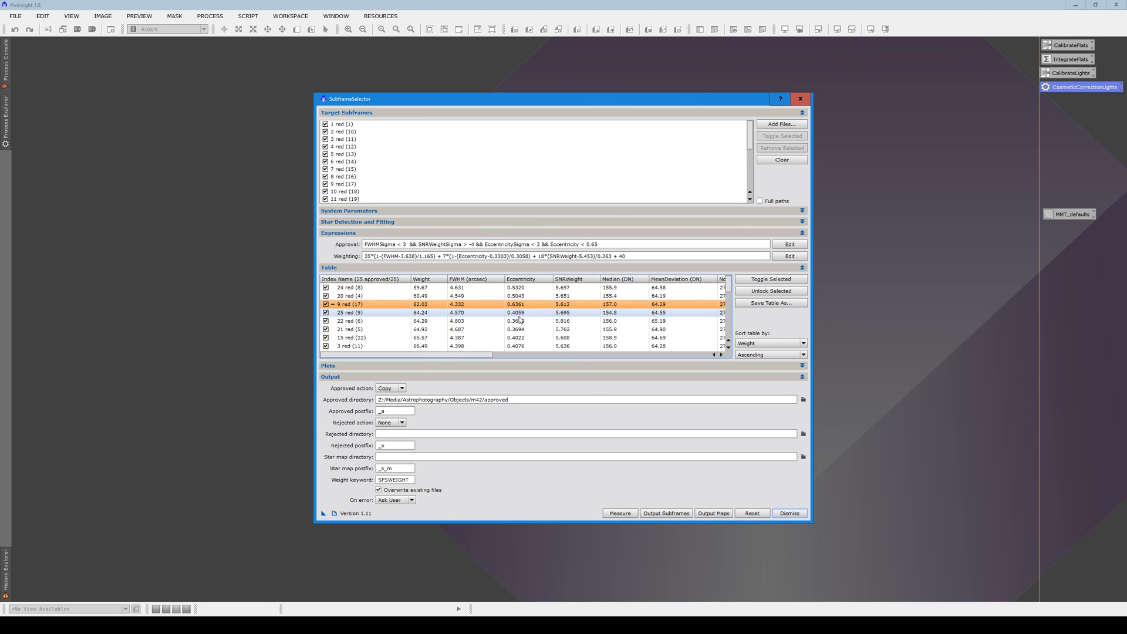
pyautogui.click(666, 513)
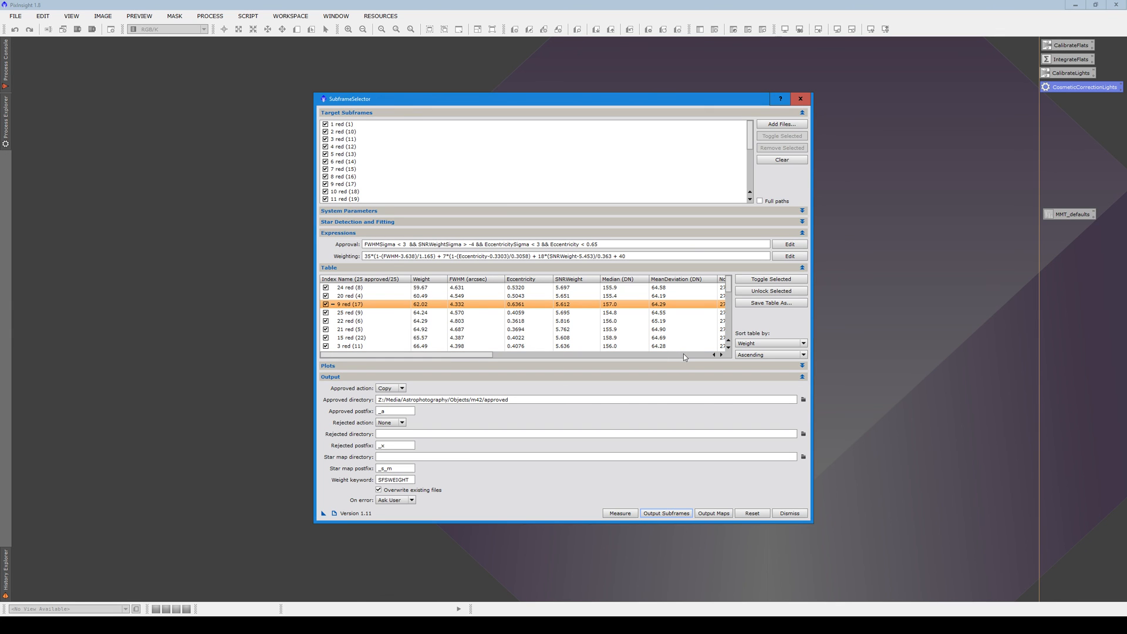
# Close SubframeSelector, open the StarAlignment process, and place its window clear of the middle of the workspace
pyautogui.click(790, 513)
pyautogui.click(543, 324)
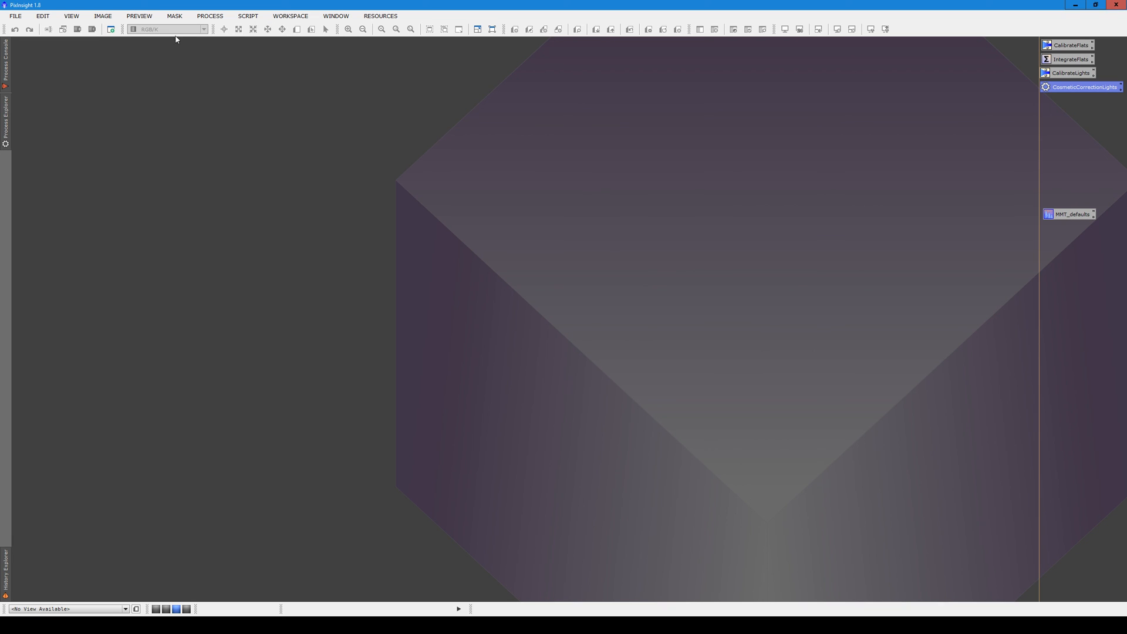
pyautogui.click(210, 15)
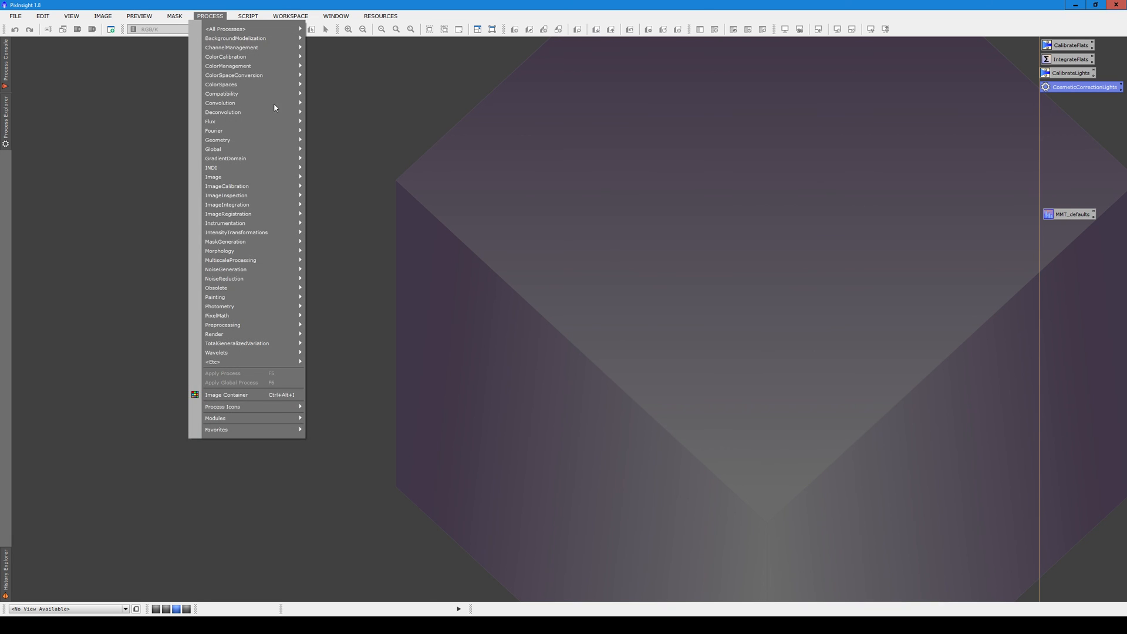
pyautogui.moveTo(288, 215)
pyautogui.click(335, 223)
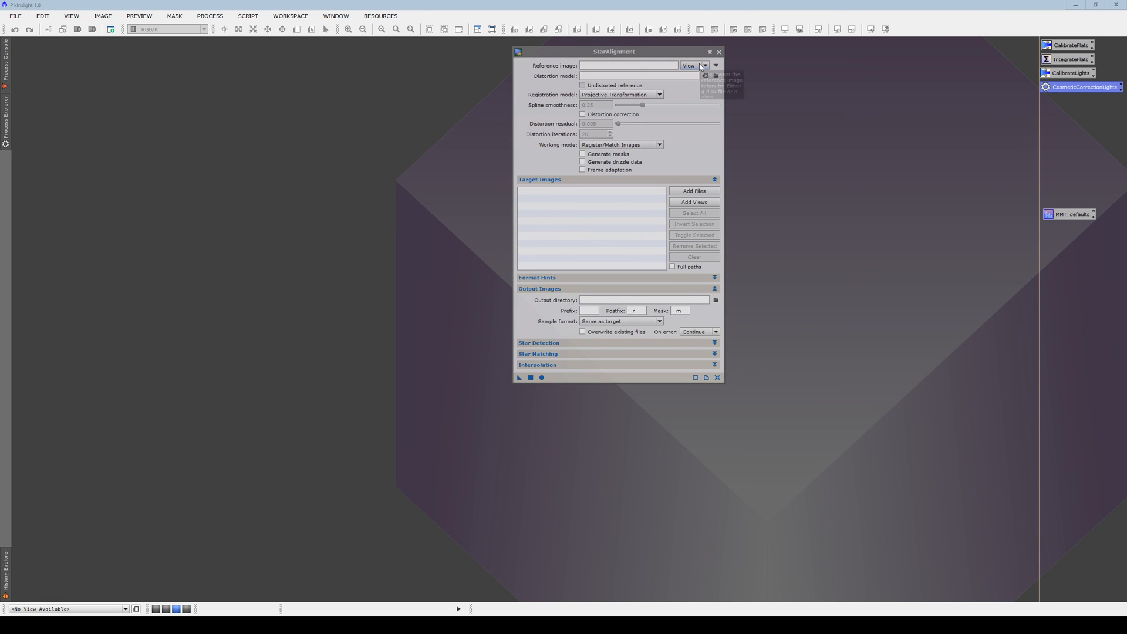
pyautogui.moveTo(675, 48); pyautogui.dragTo(579, 74)
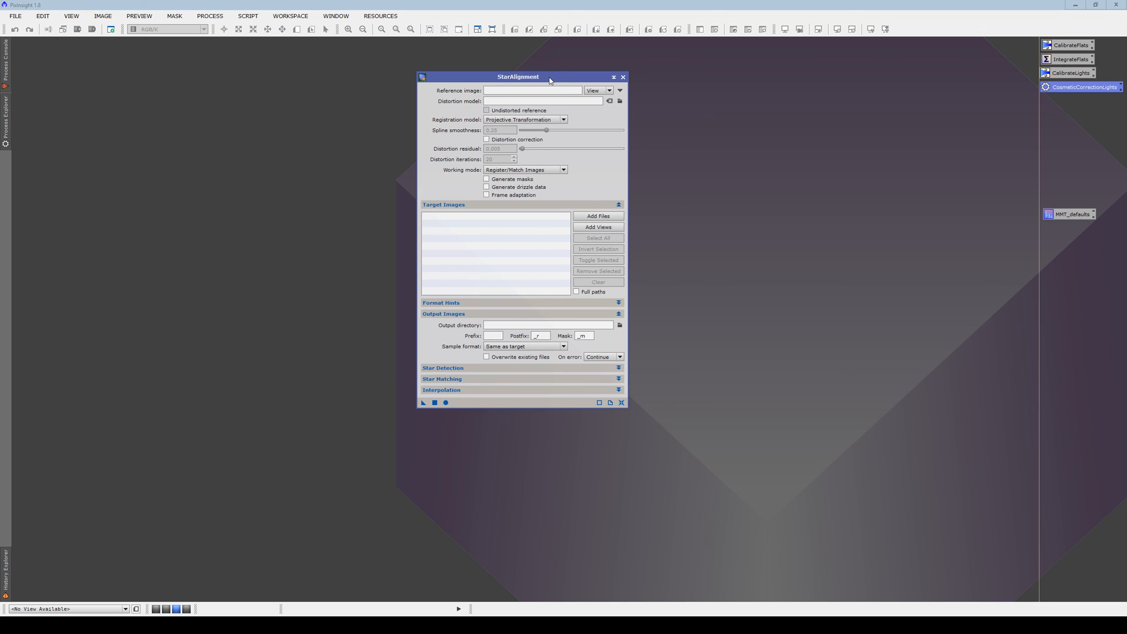
pyautogui.moveTo(552, 77); pyautogui.dragTo(822, 83)
# Reopen the SubframeSelector script beside StarAlignment and measure the red subframes again
pyautogui.click(248, 16)
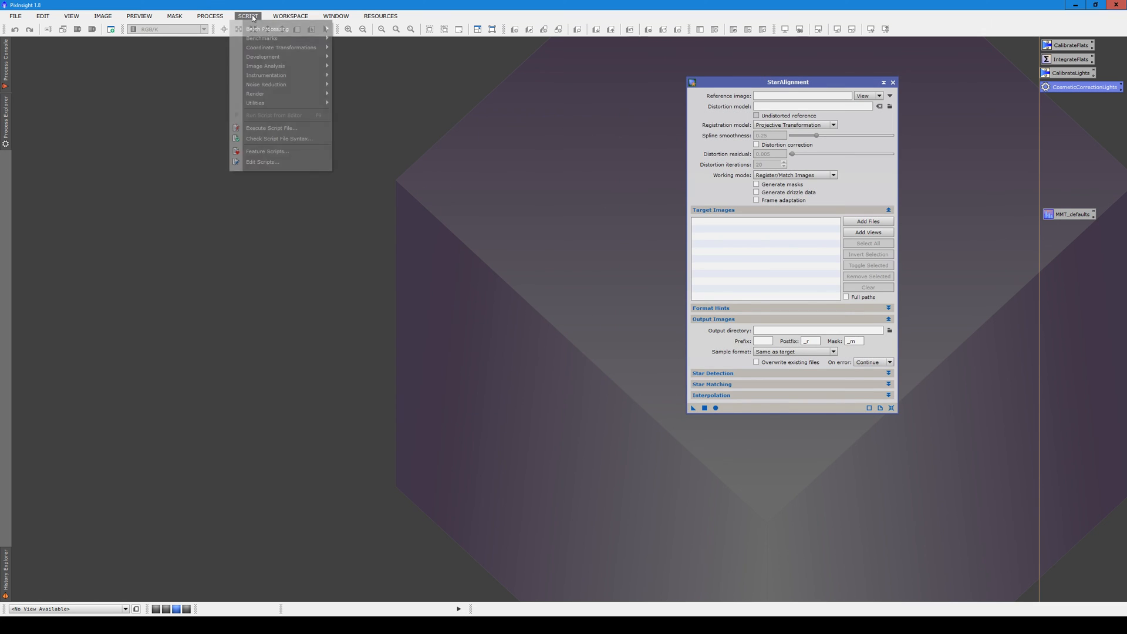
pyautogui.moveTo(276, 28)
pyautogui.click(360, 119)
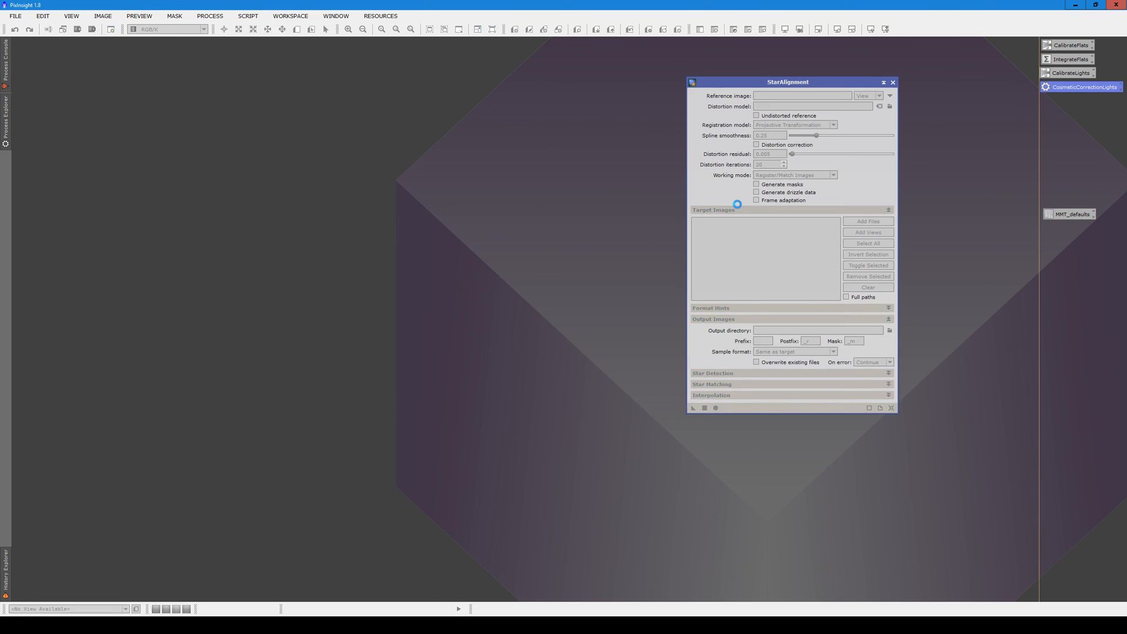
pyautogui.moveTo(629, 169); pyautogui.dragTo(441, 114)
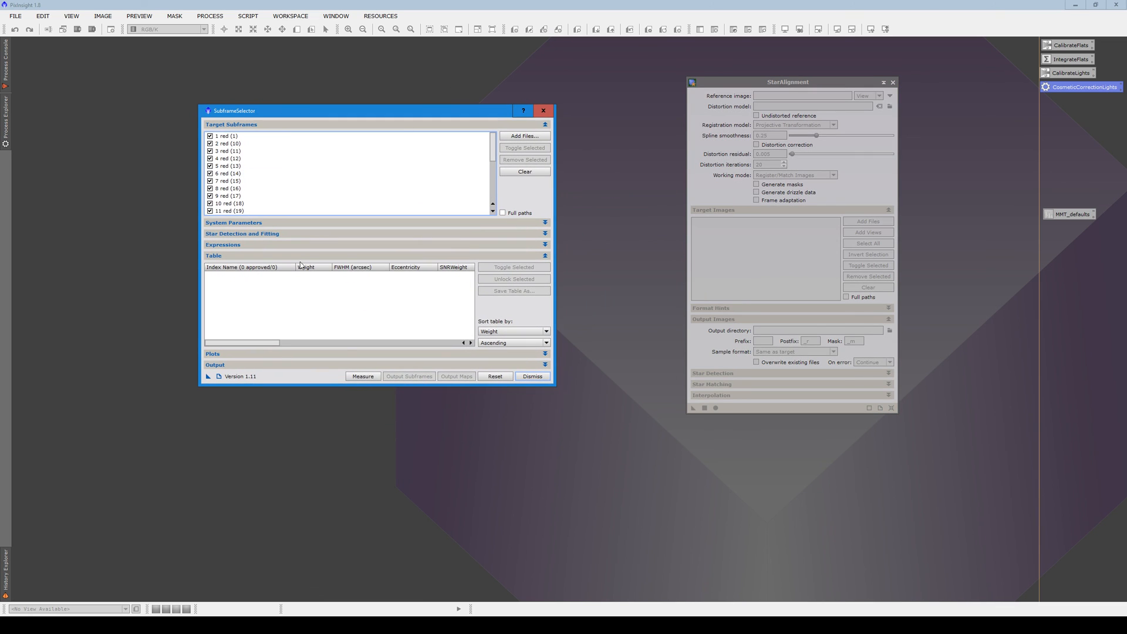
pyautogui.click(362, 378)
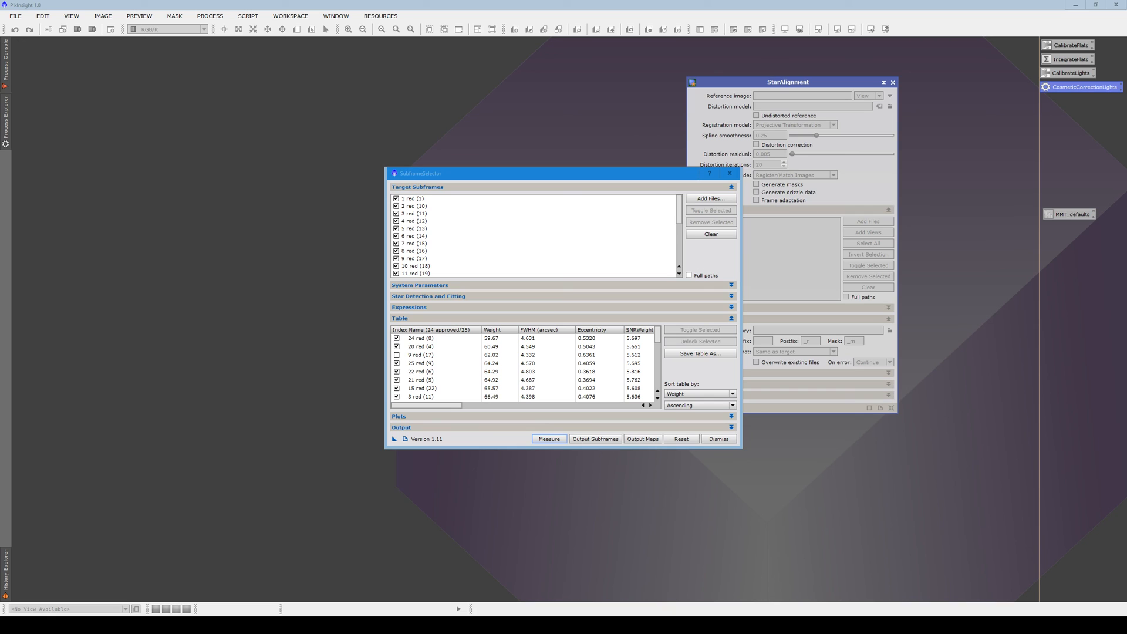
# Find and select the red subframe with the highest Weight in the SubframeSelector table
pyautogui.click(685, 395)
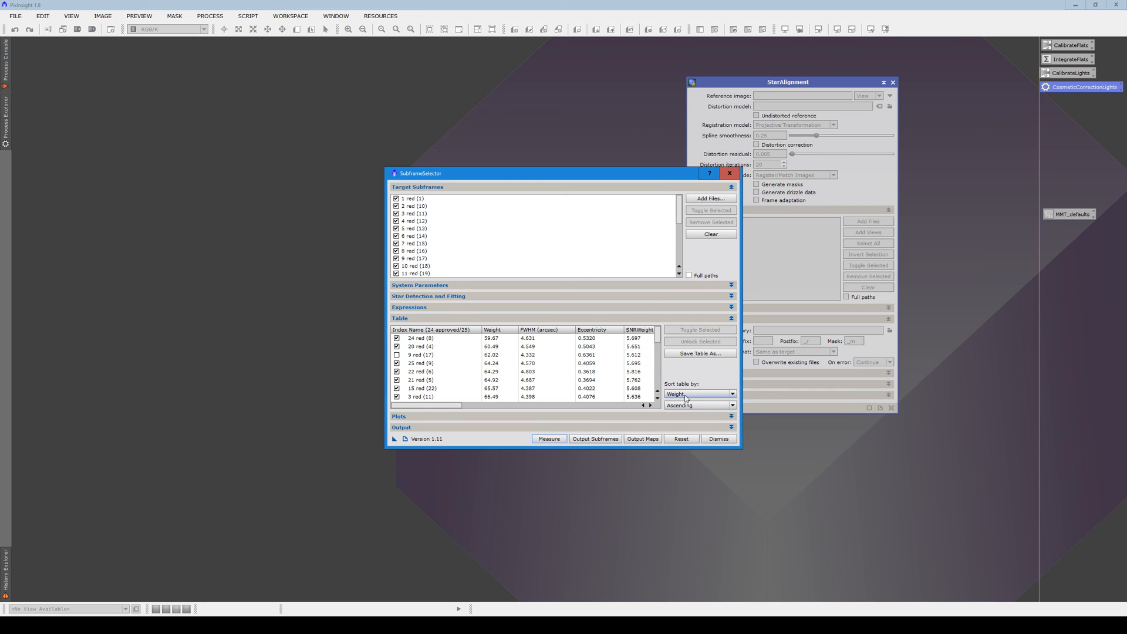
pyautogui.click(474, 386)
pyautogui.scroll(-5, 472, 382)
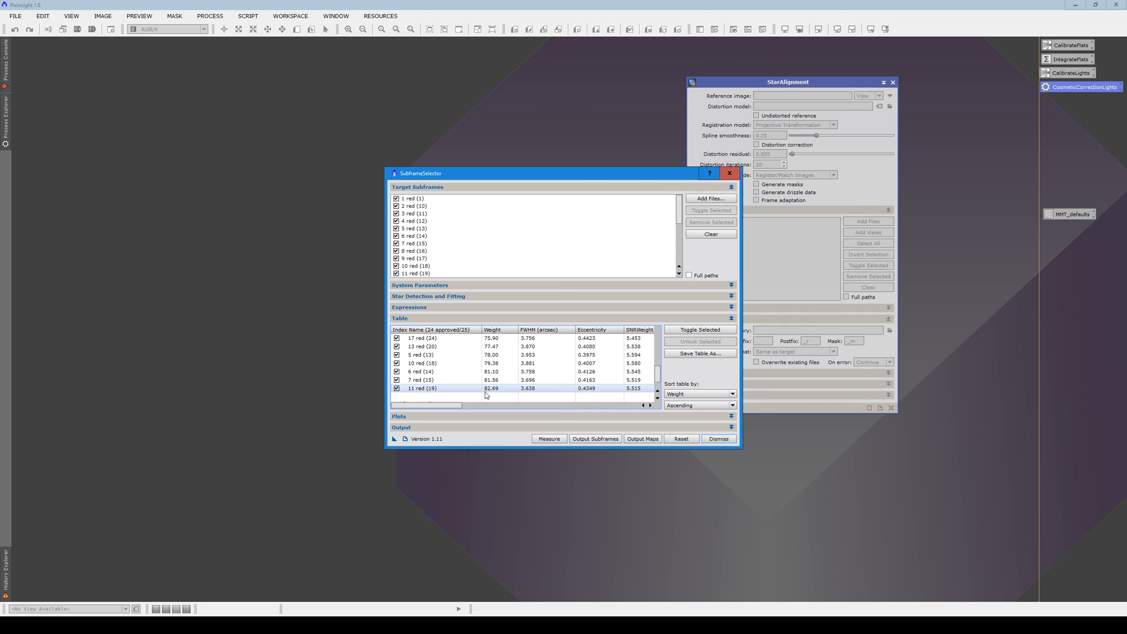
pyautogui.click(486, 390)
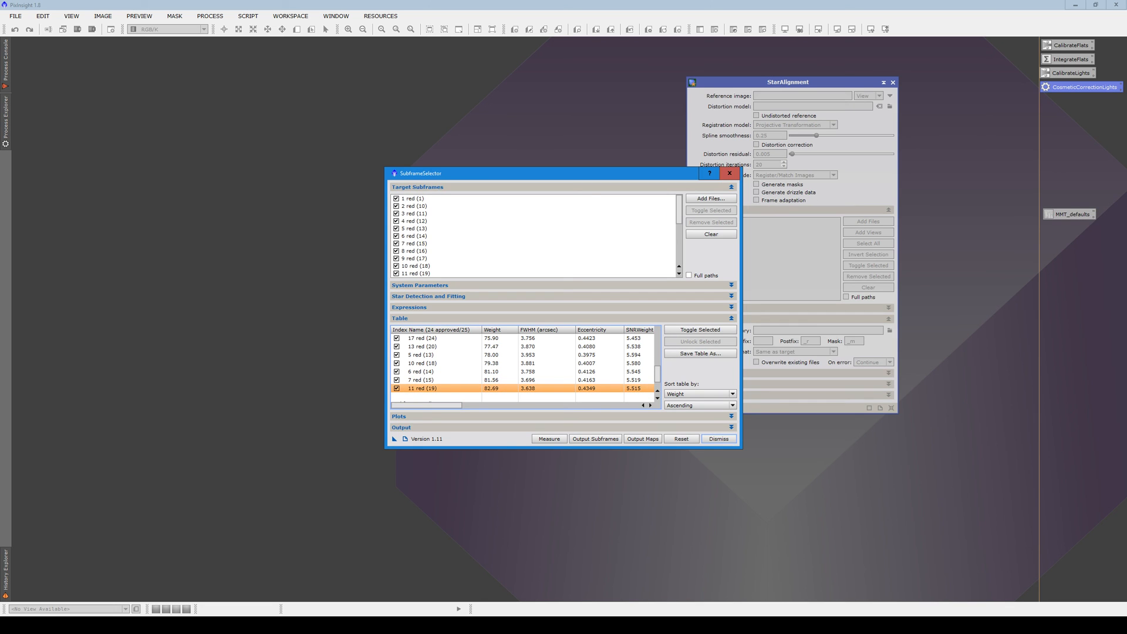
# Switch to File Explorer's m42/approved folder and rename the red (19)_a file to red (19)_a.REF.xisf as the reference frame
pyautogui.click(231, 625)
pyautogui.click(232, 625)
pyautogui.click(232, 624)
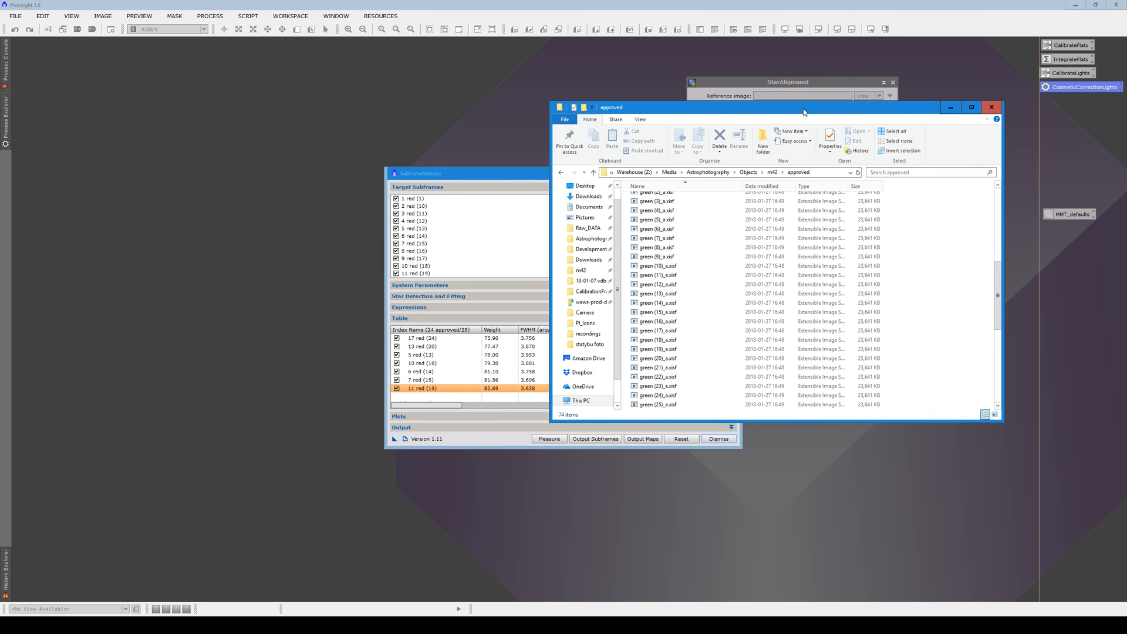
pyautogui.moveTo(805, 112); pyautogui.dragTo(846, 54)
pyautogui.scroll(-8, 757, 311)
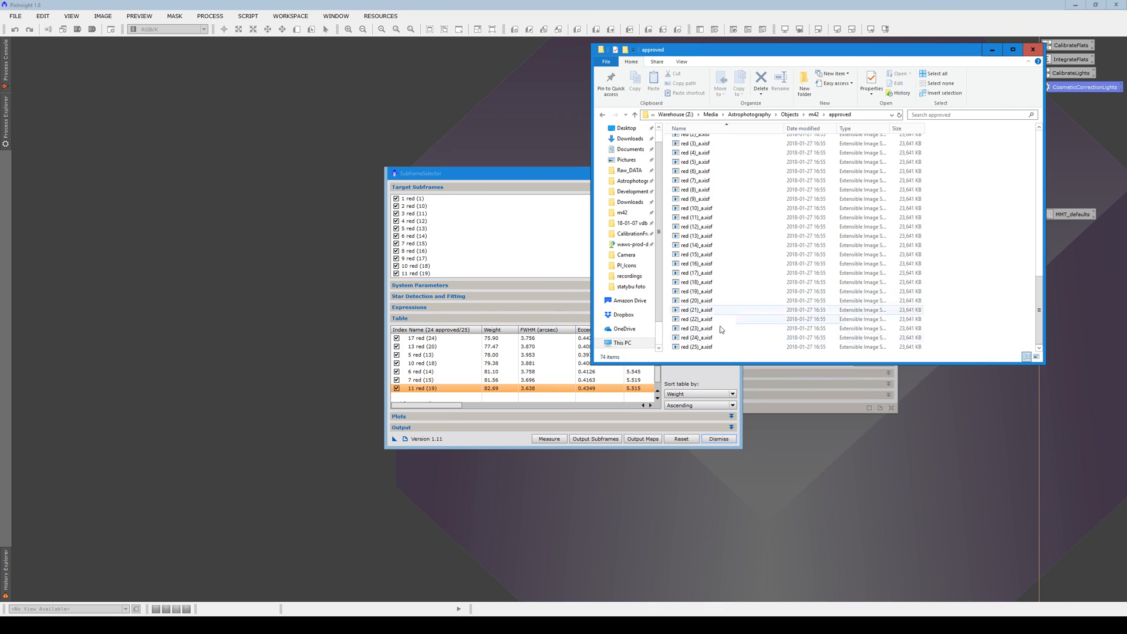
pyautogui.click(722, 291)
pyautogui.press('F2')
pyautogui.press('Right')
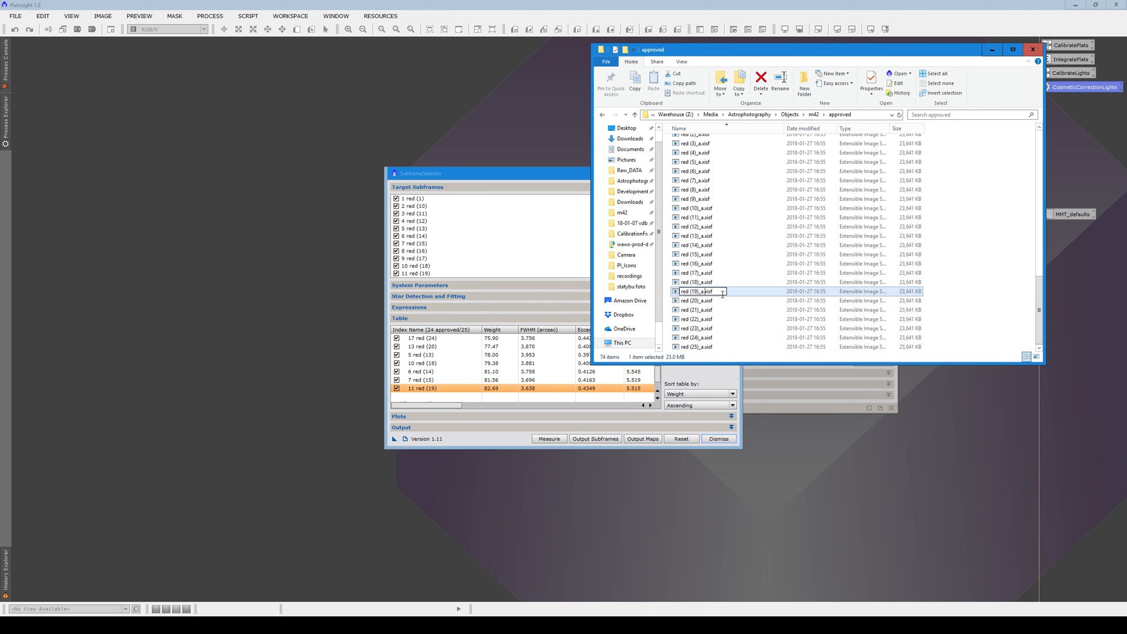
pyautogui.write('.REF')
pyautogui.press('Return')
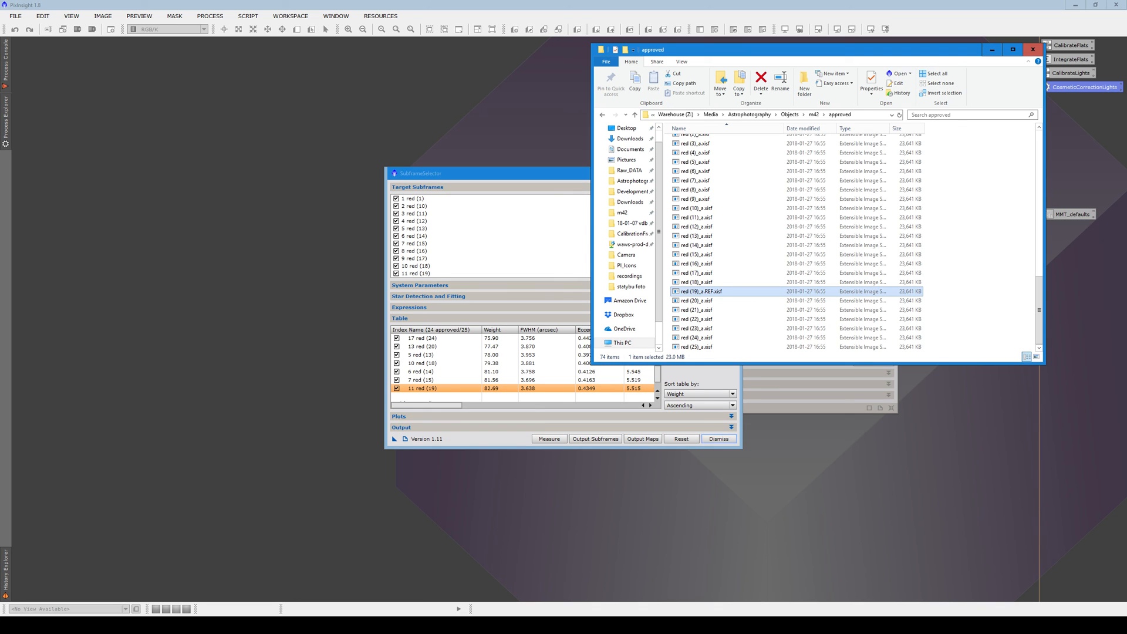
pyautogui.hotkey('alt', 'Tab')
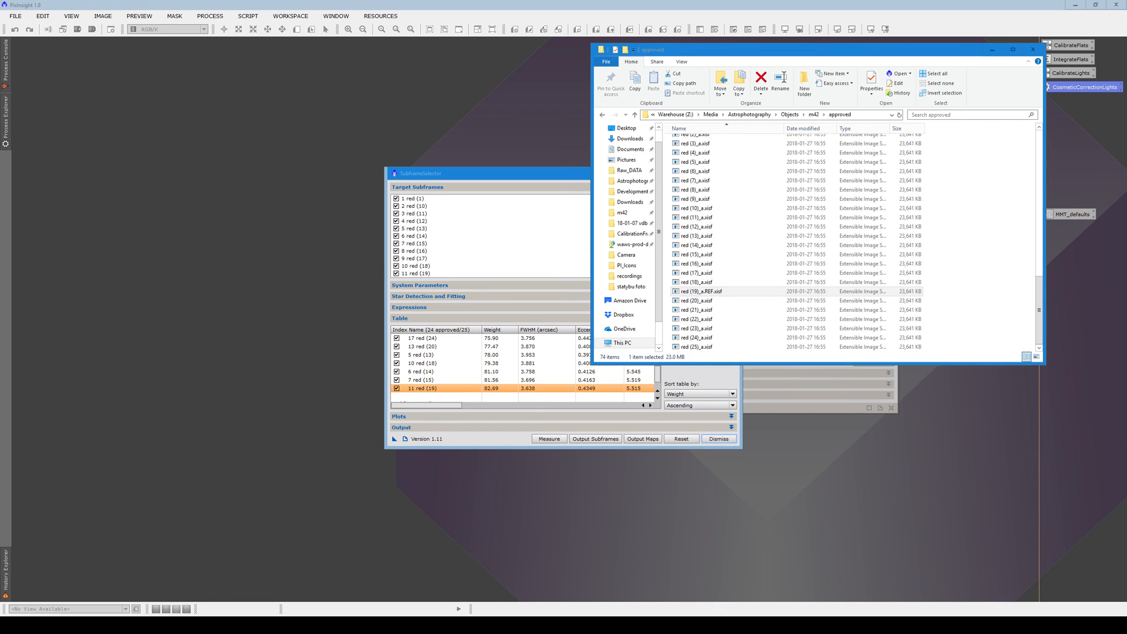